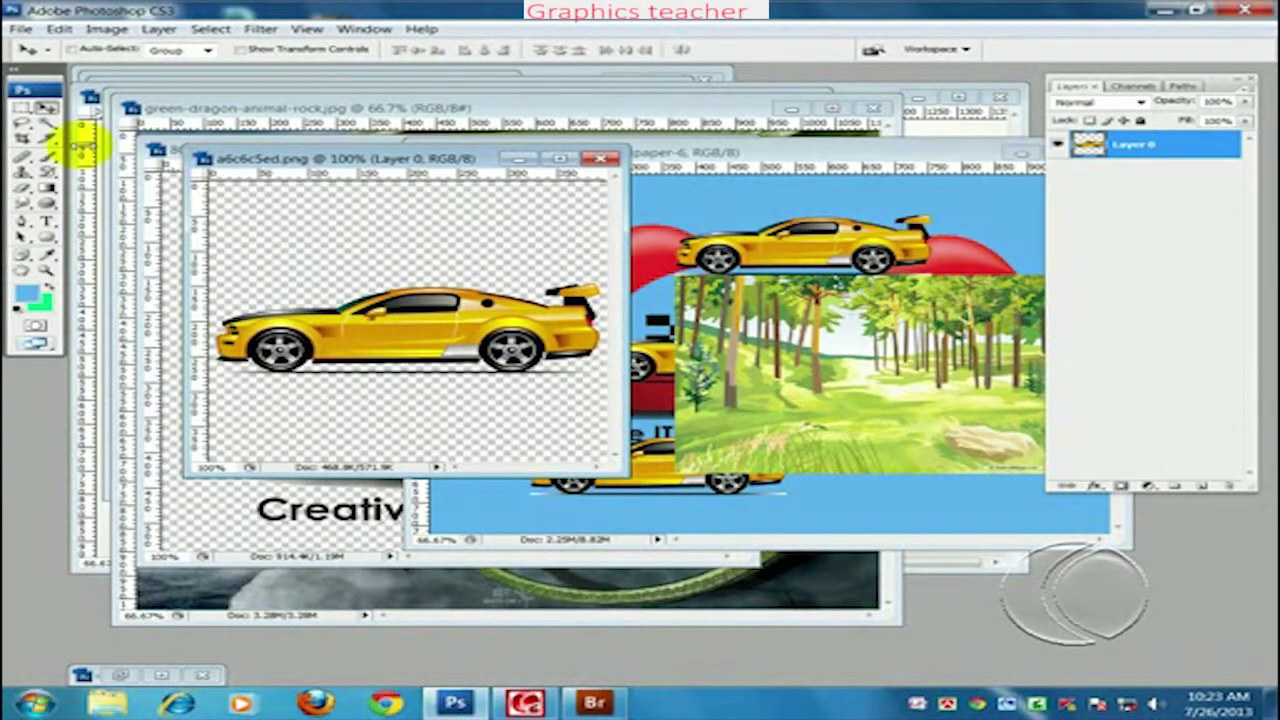
Step: Bring the Untitled-1 composition to the front, shift its window left, and open Edit for Preferences
click(60, 30)
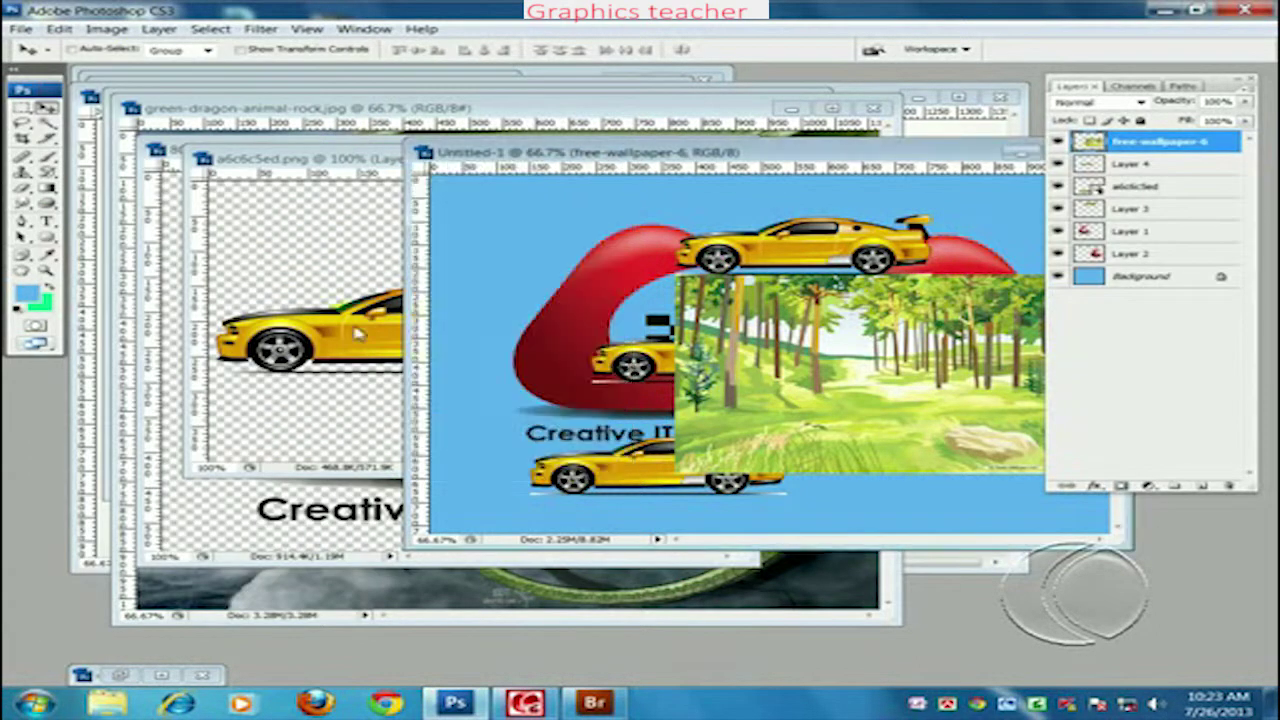
click(663, 165)
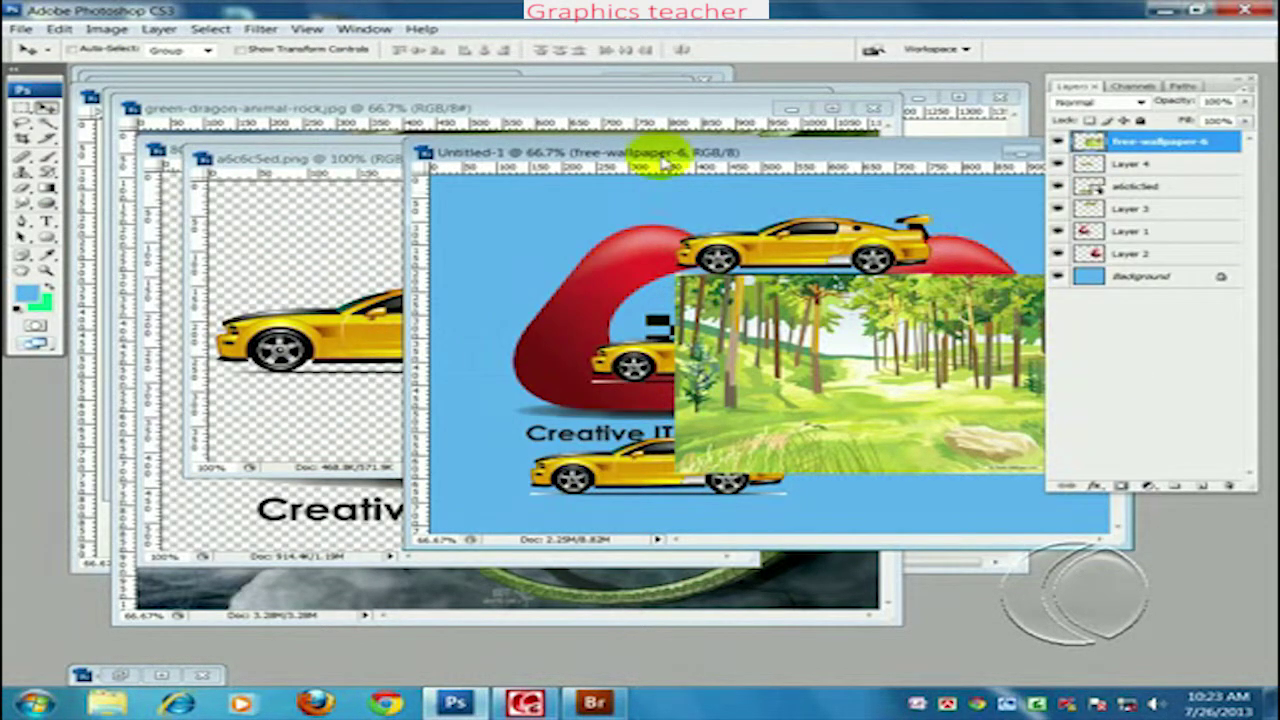
drag(663, 165, 478, 157)
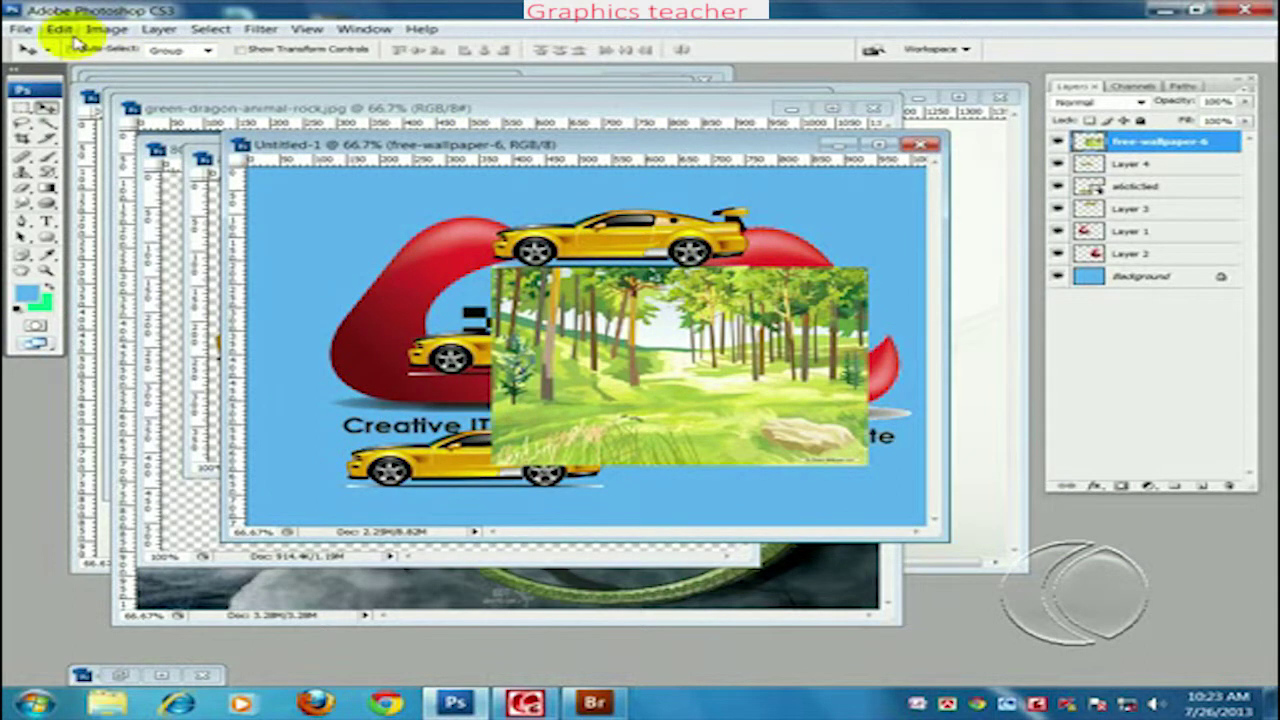
click(60, 30)
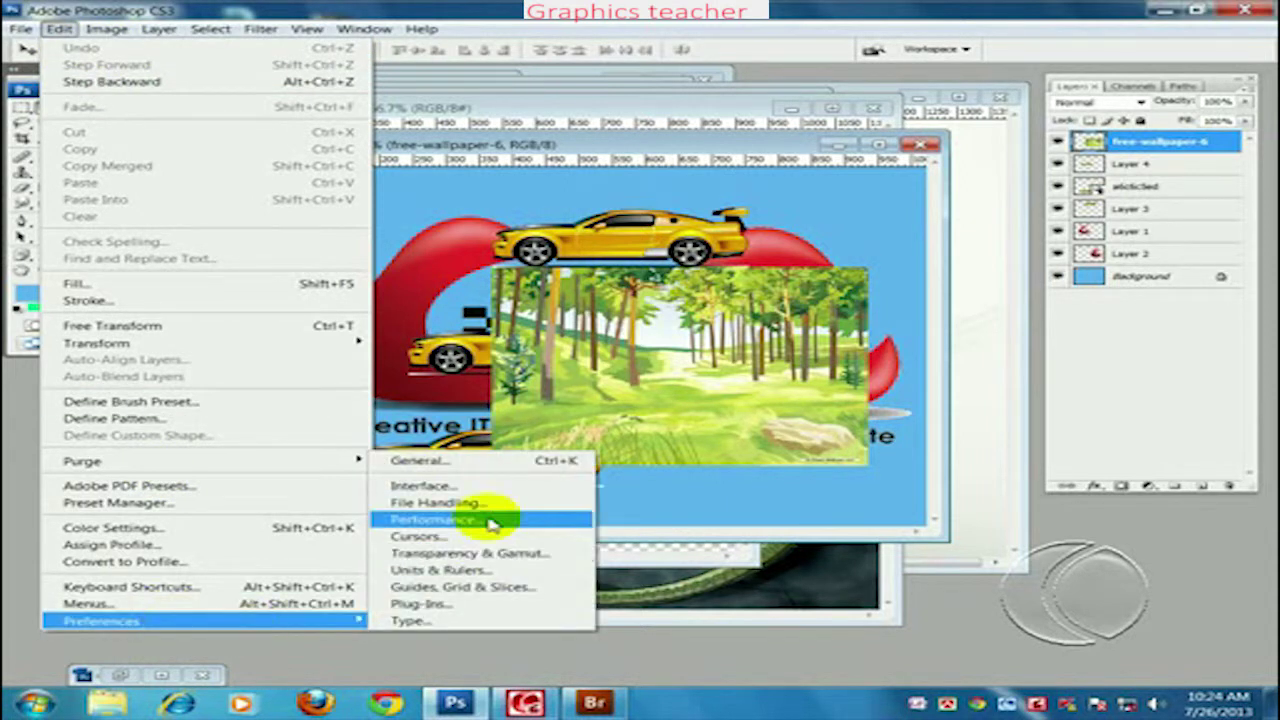
Step: Set History States to 1000, up from 50, in the Performance preferences and confirm
mouse_move(110, 621)
click(462, 517)
click(908, 190)
drag(908, 207, 988, 206)
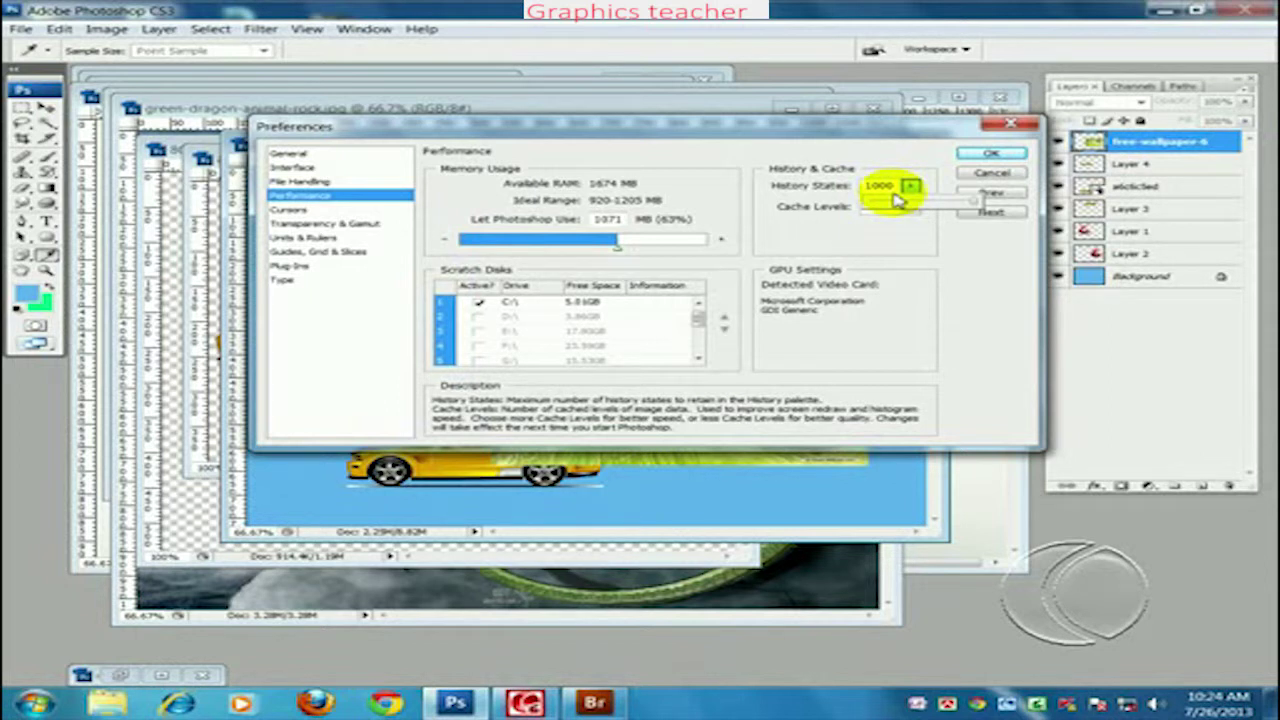
click(988, 155)
mouse_move(594, 703)
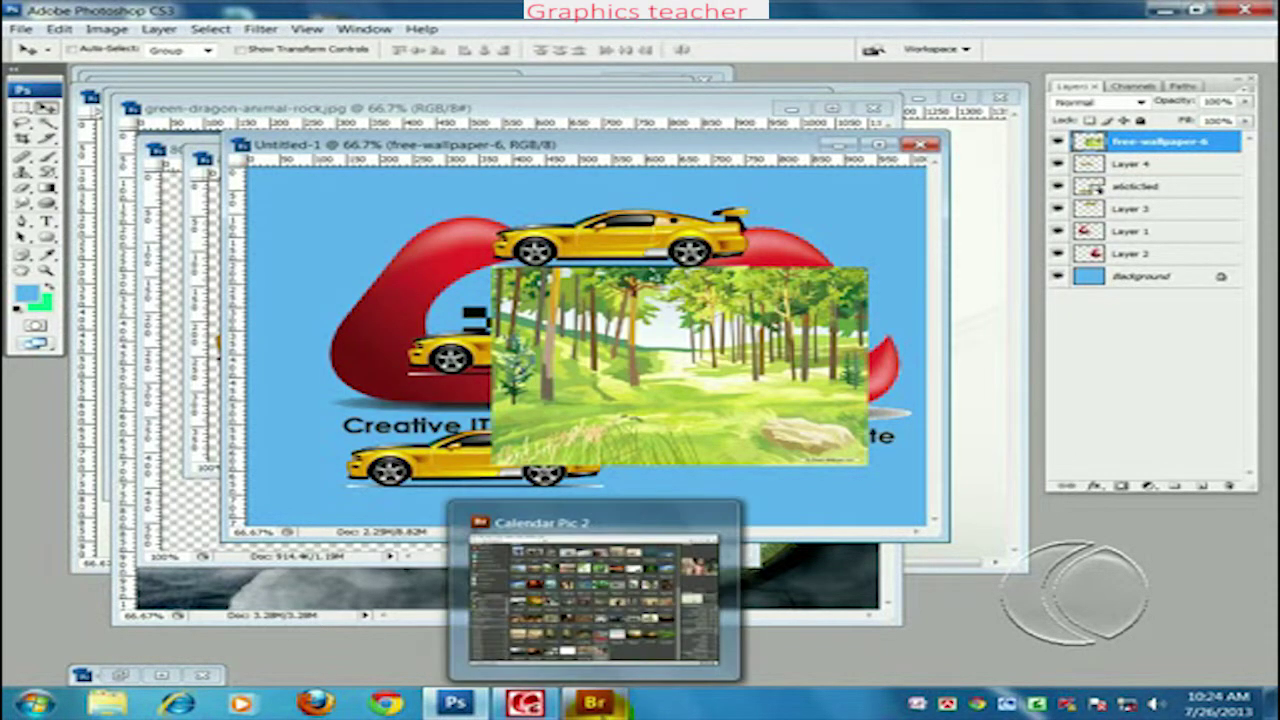
Step: Pause the screen recorder and return to the composition's Edit menu
click(550, 706)
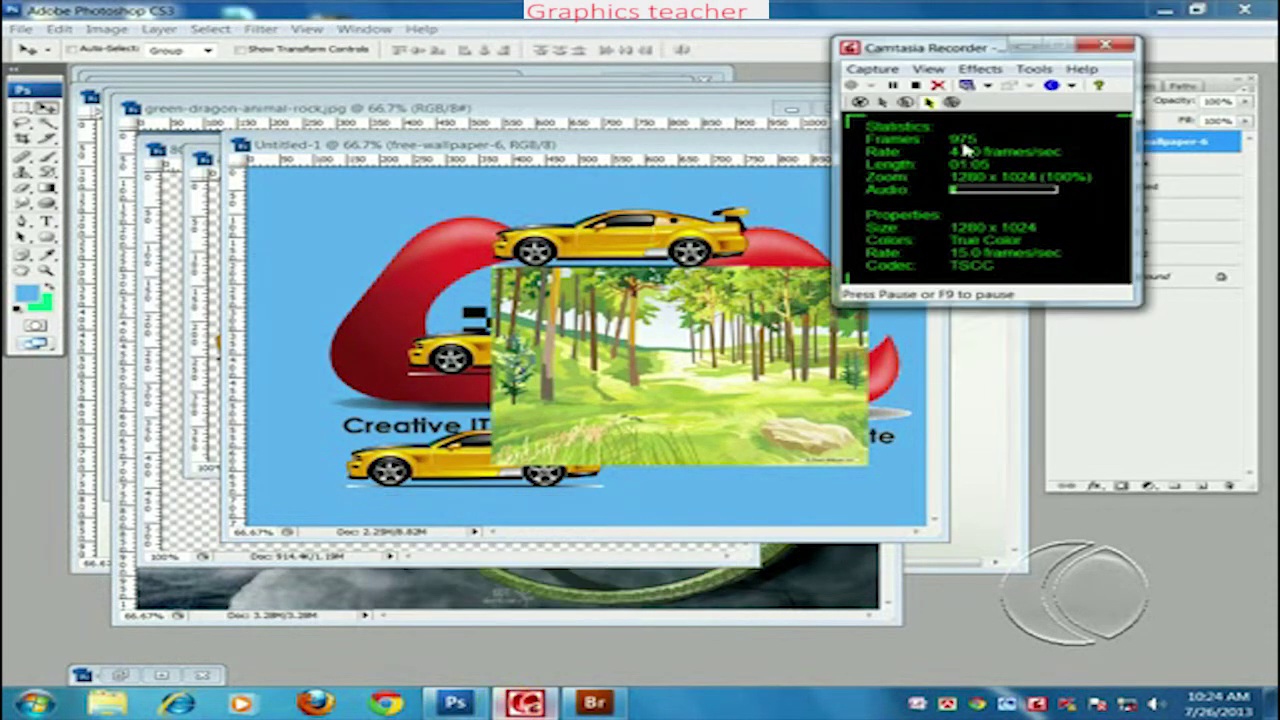
click(892, 86)
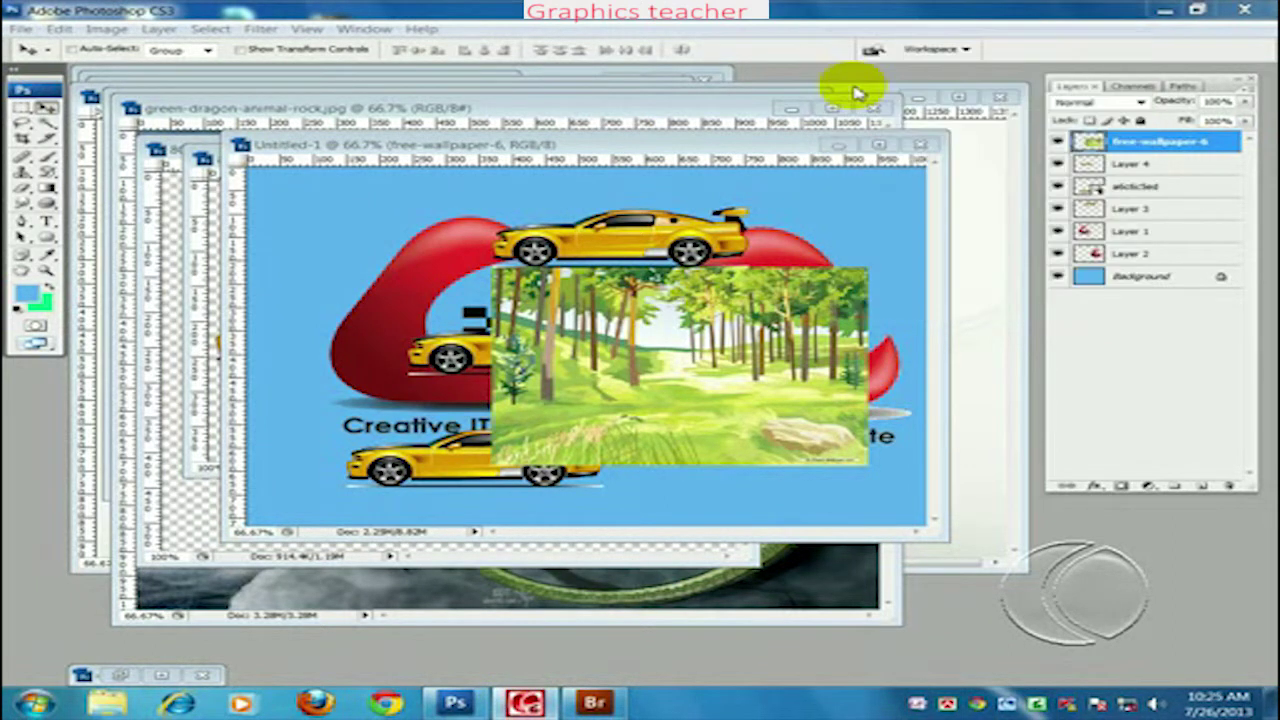
click(59, 29)
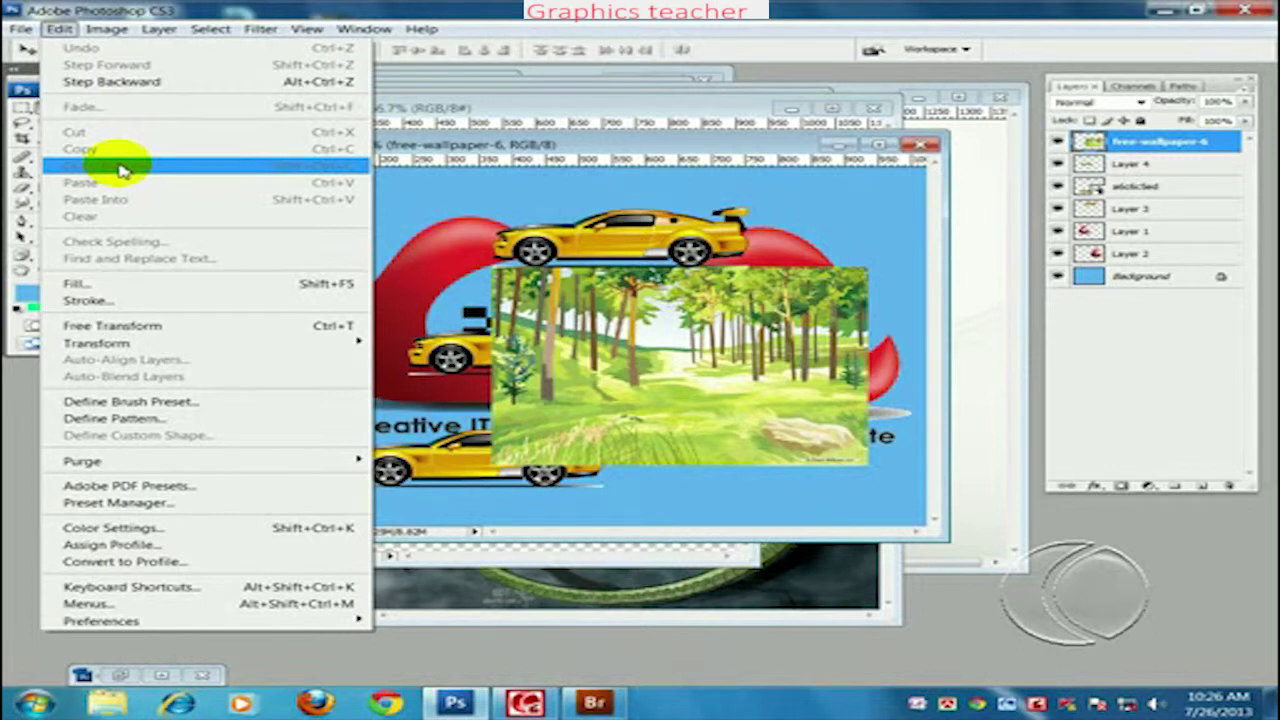
Step: Marquee-select a rectangle over the upper-left of the logo and hide the blue Background layer
click(543, 152)
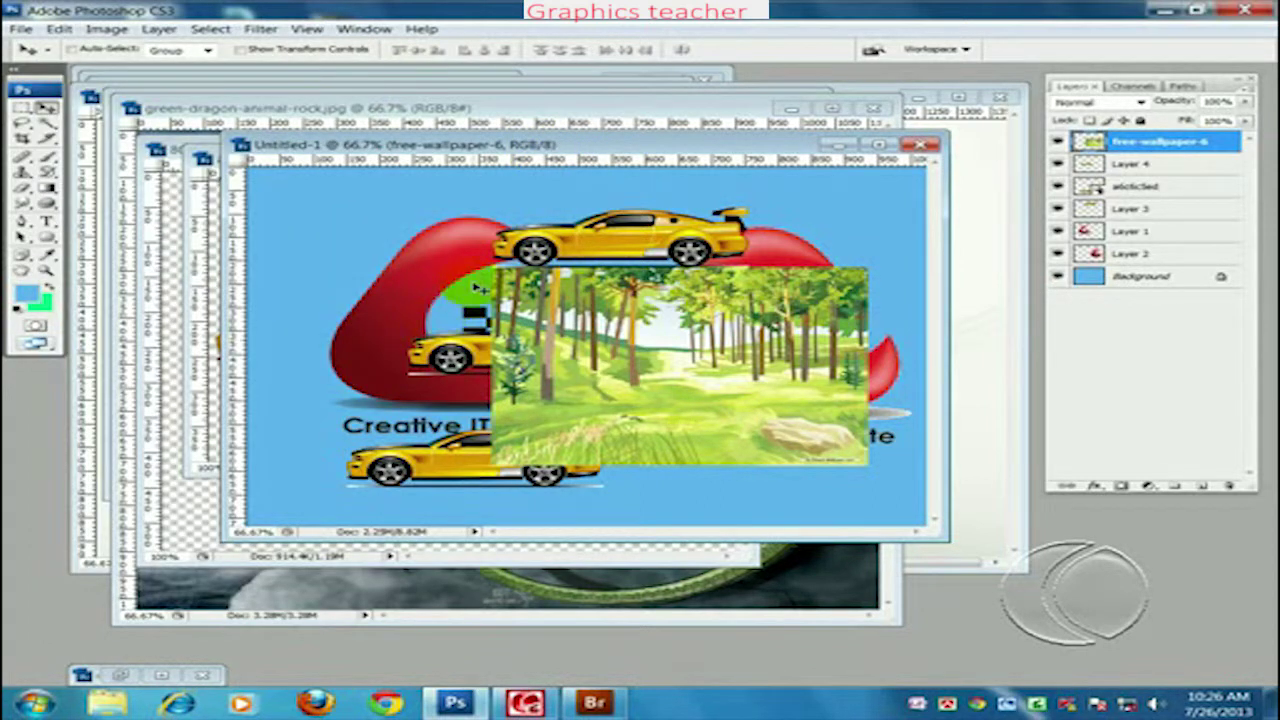
click(22, 107)
drag(340, 195, 603, 370)
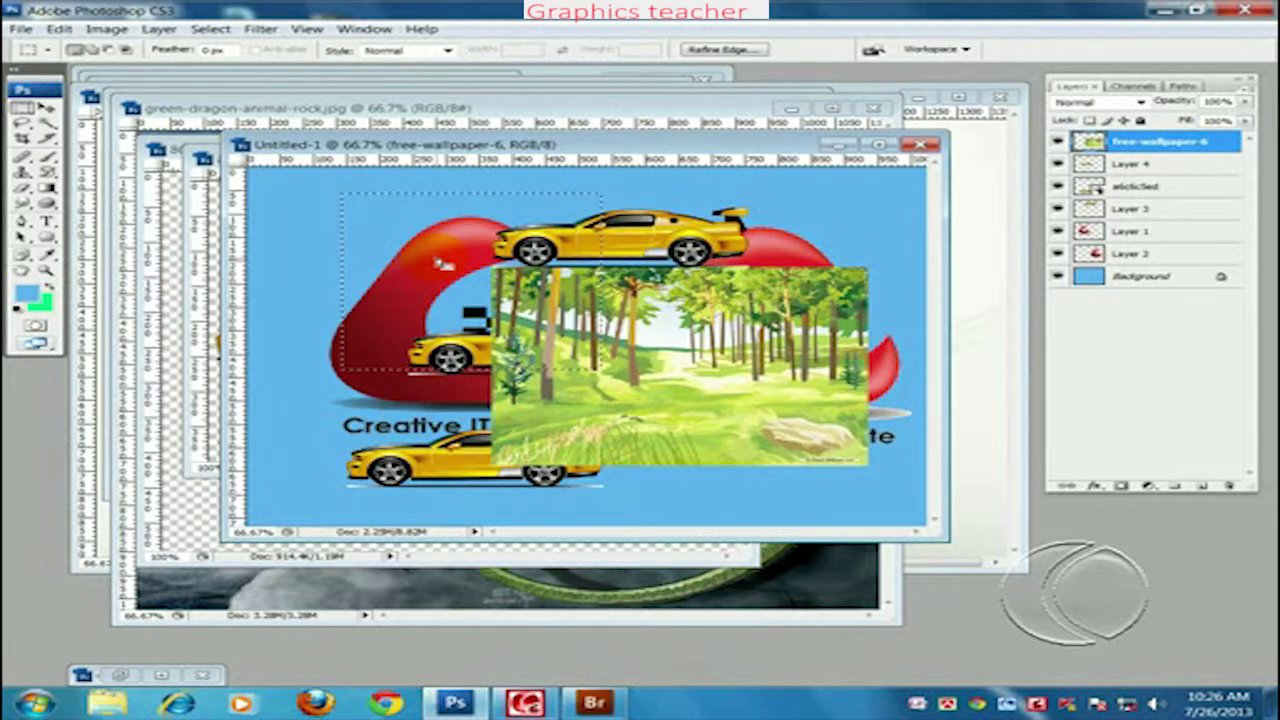
click(1057, 143)
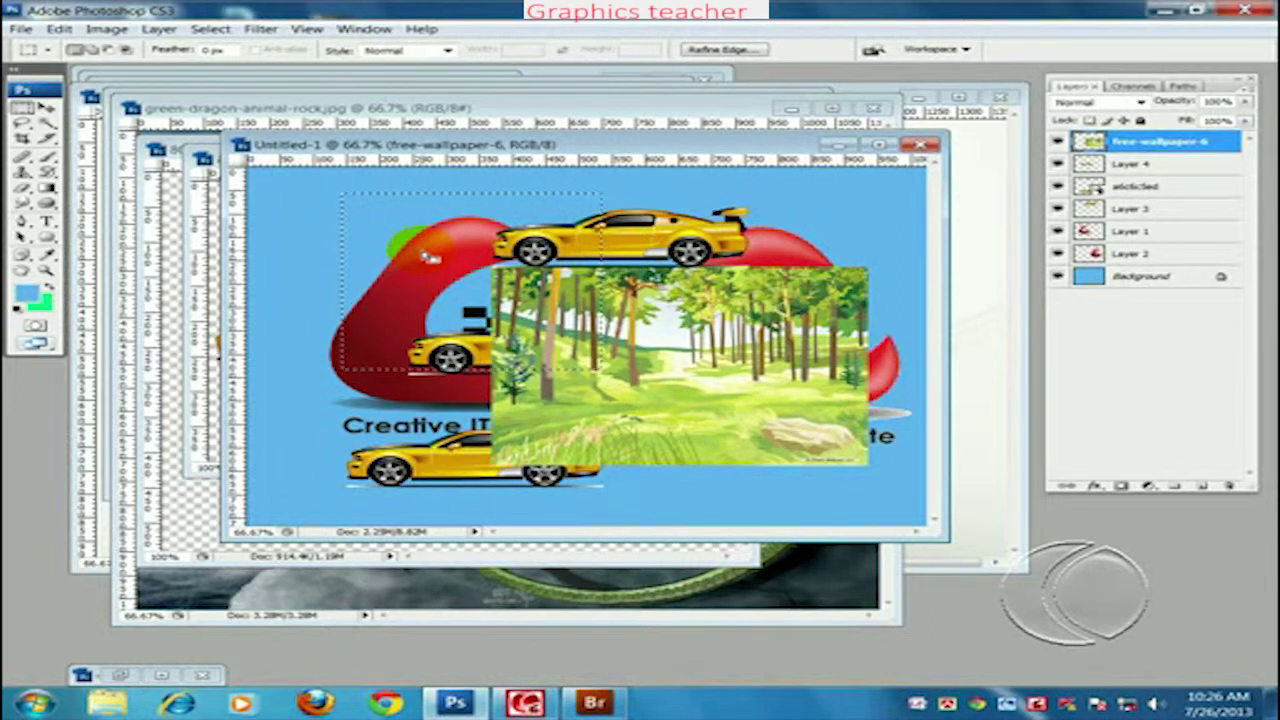
click(1058, 276)
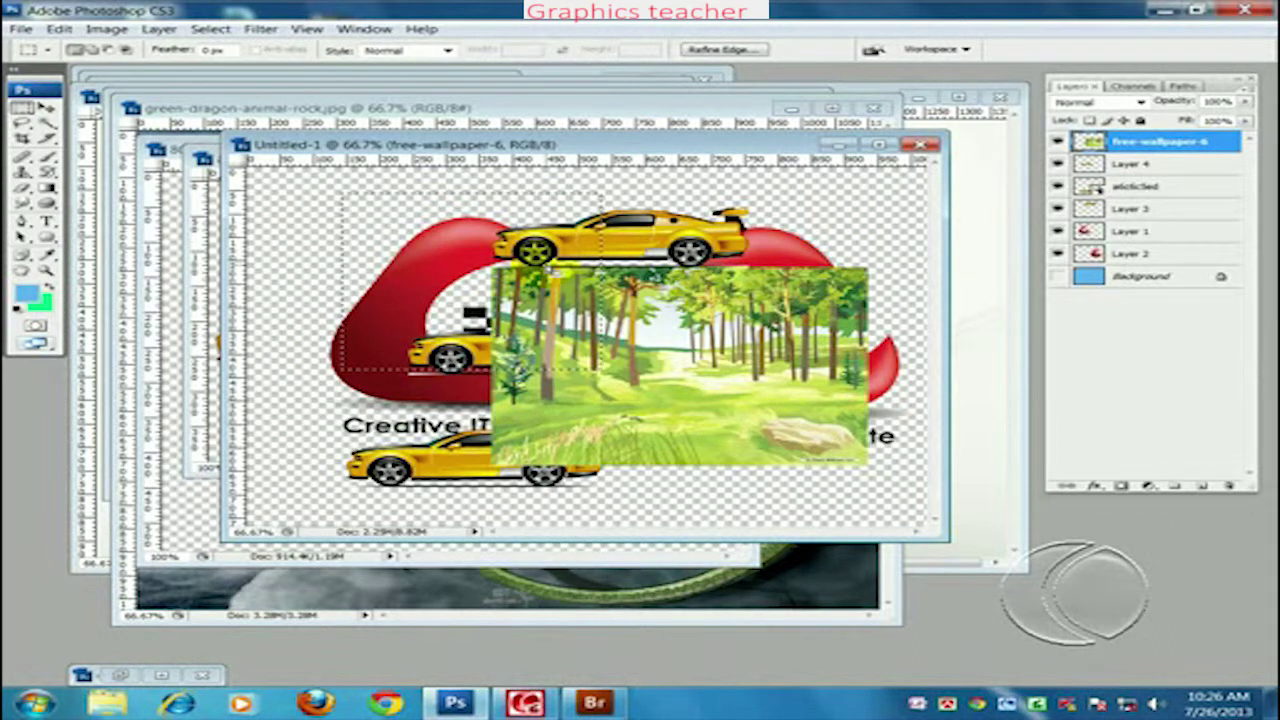
Step: Copy the selection merged across visible layers and paste it as new Layer 5
click(58, 29)
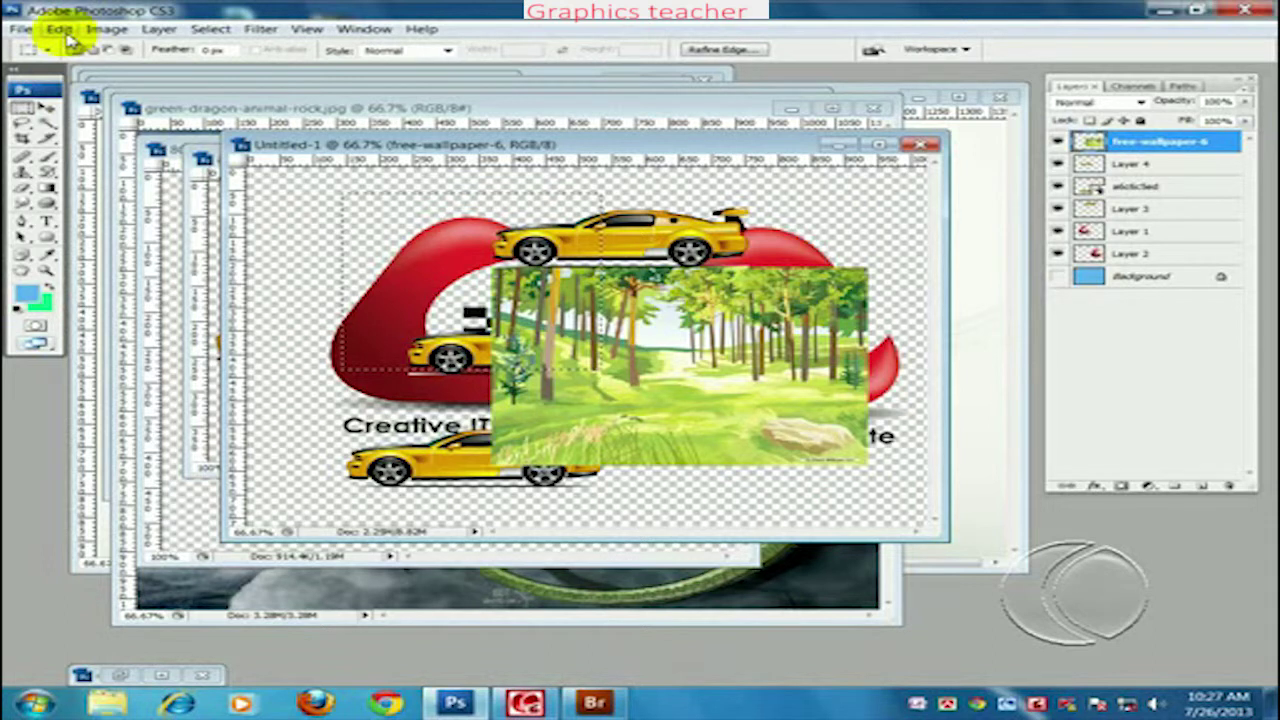
click(409, 180)
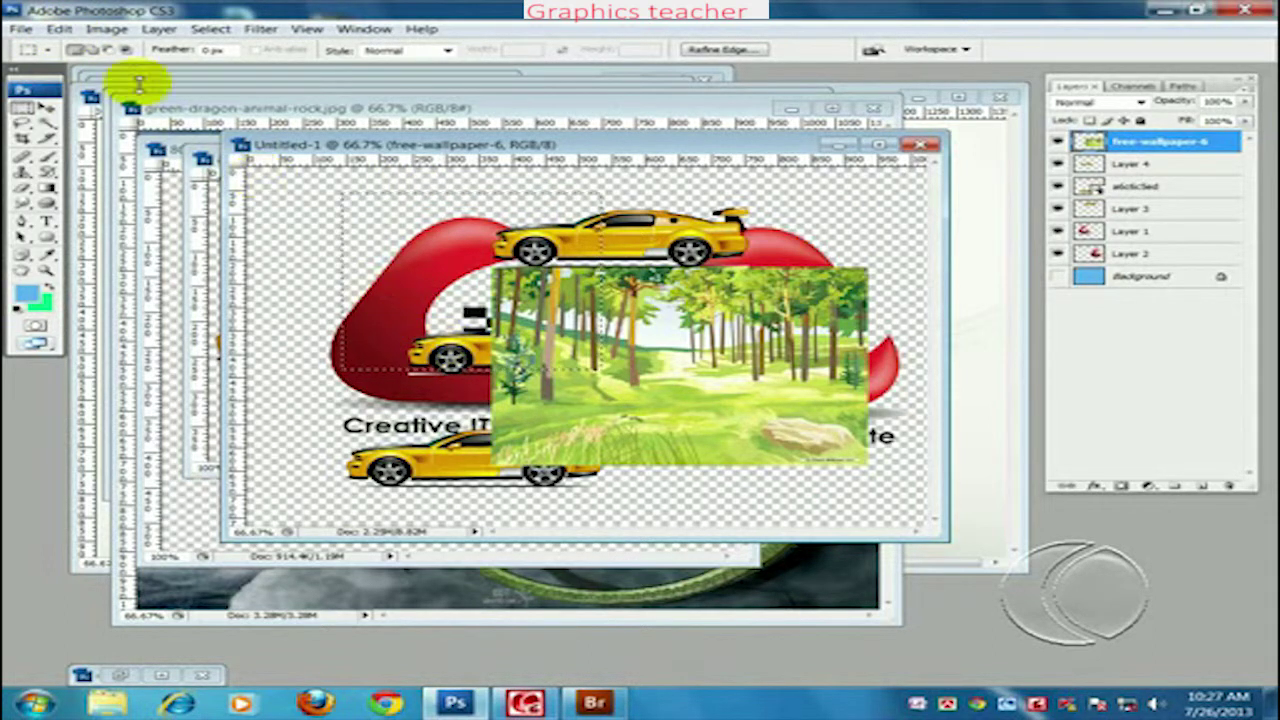
click(68, 36)
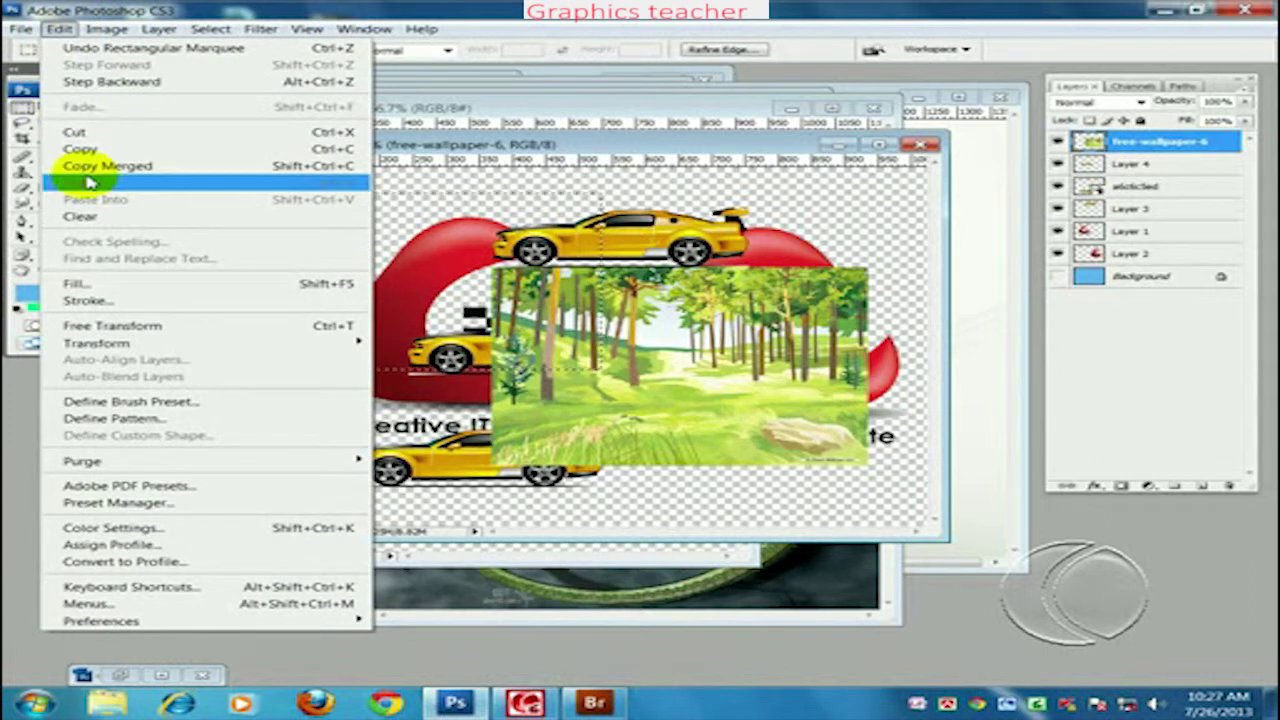
click(85, 168)
click(56, 29)
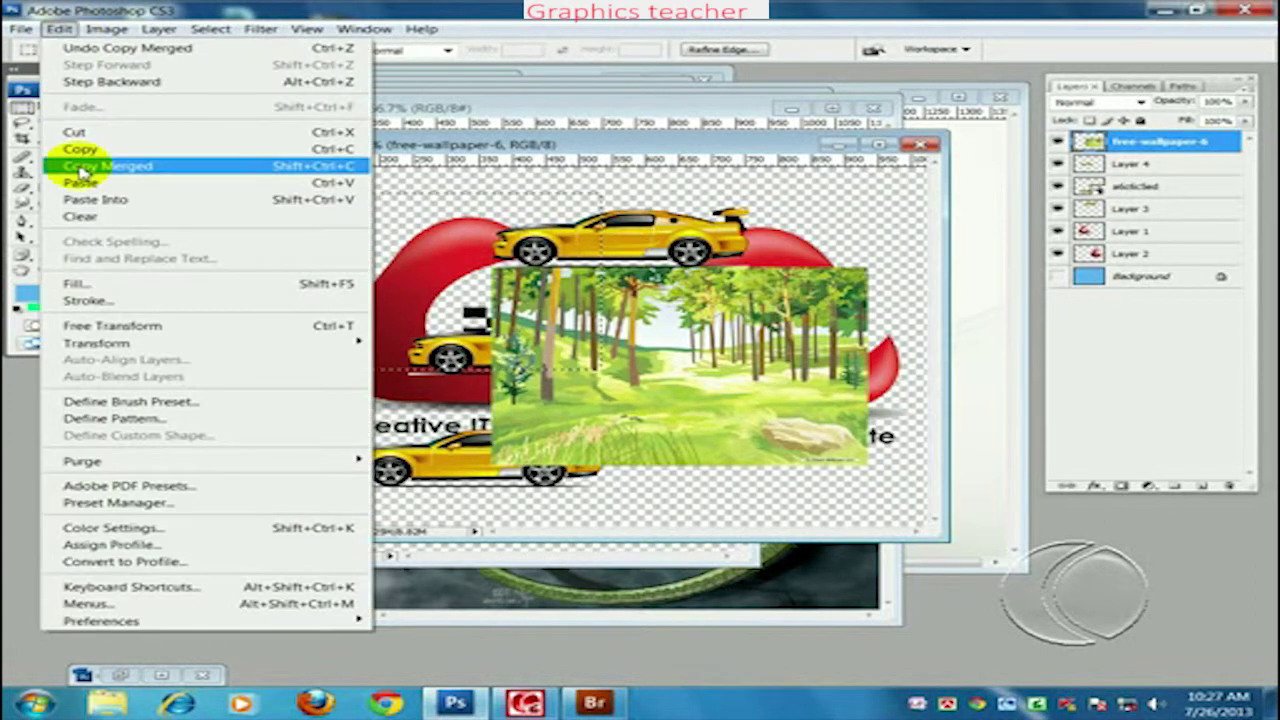
click(80, 183)
click(46, 107)
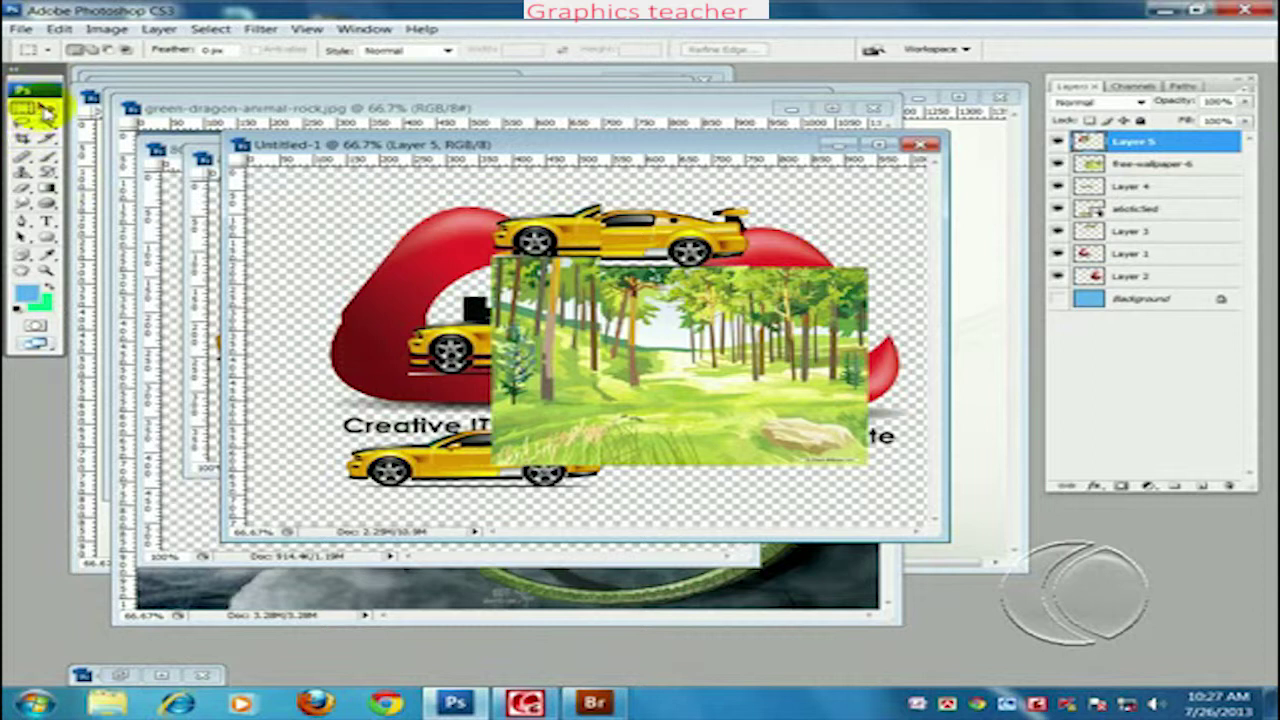
Step: Hide the other layers and move the pasted Layer 5 copy up and left over the logo
click(400, 242)
drag(404, 248, 897, 305)
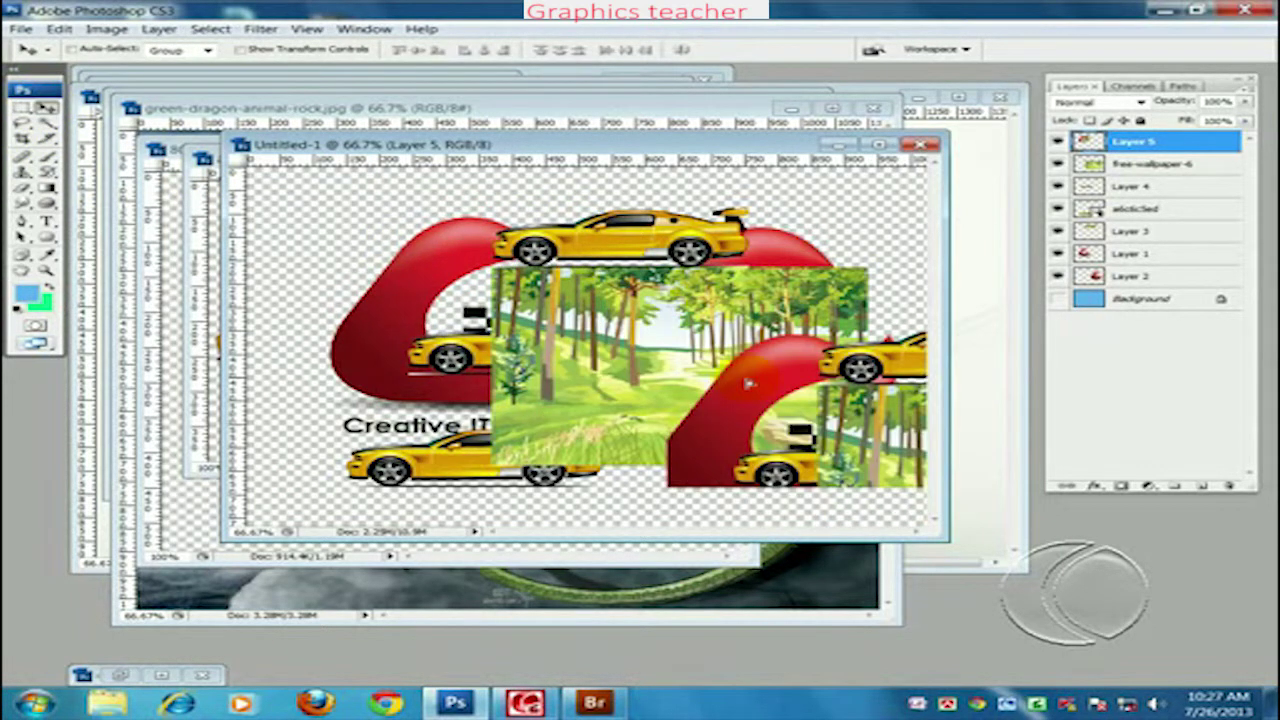
drag(1058, 186, 1058, 276)
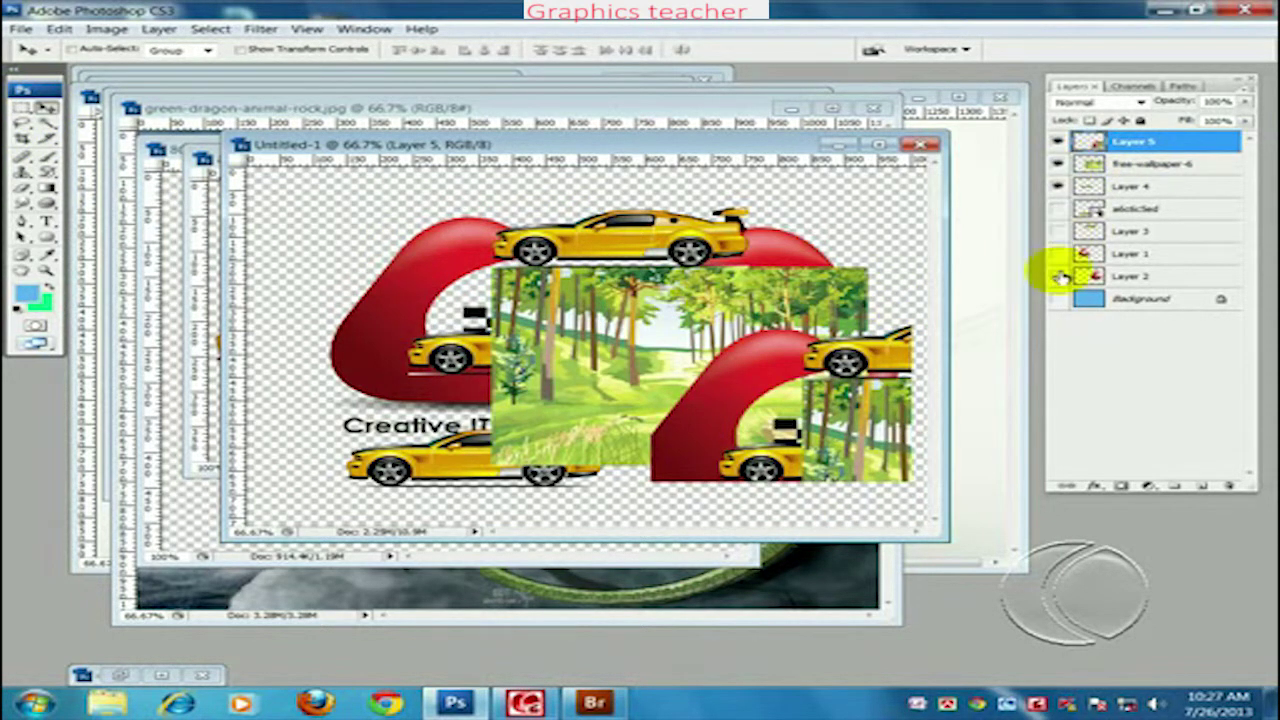
click(1058, 186)
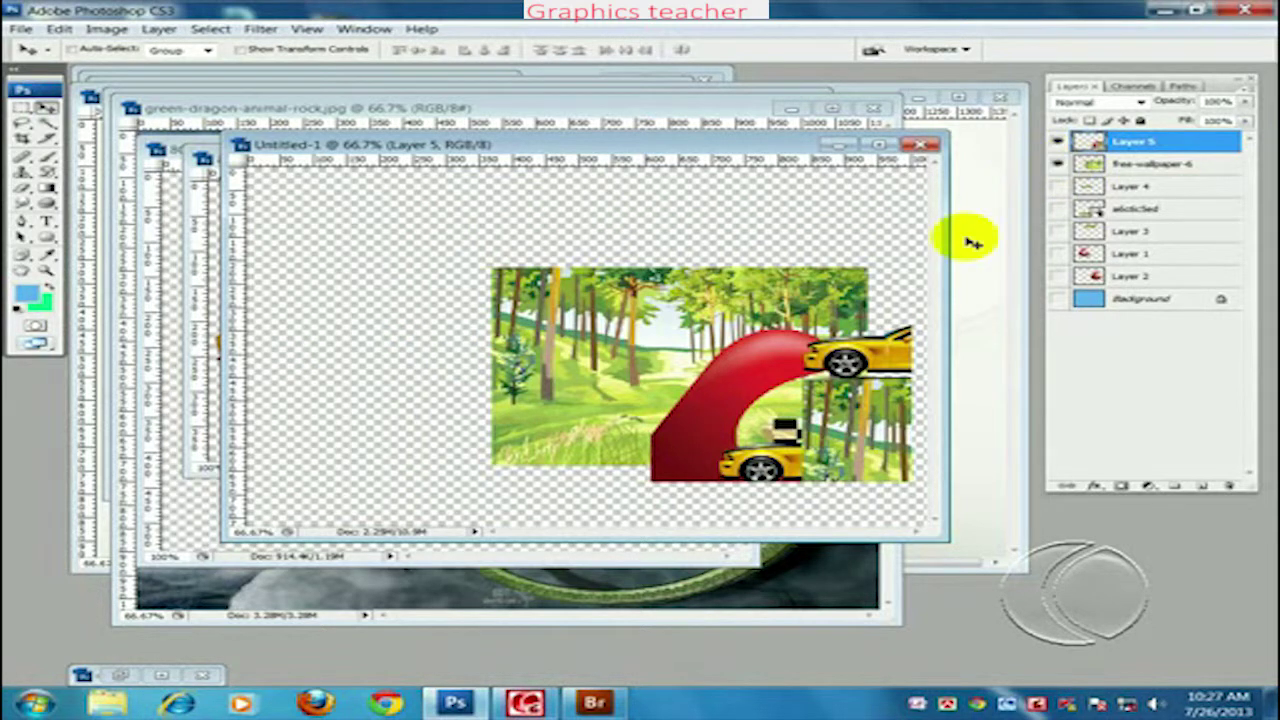
click(1057, 164)
drag(790, 453, 598, 355)
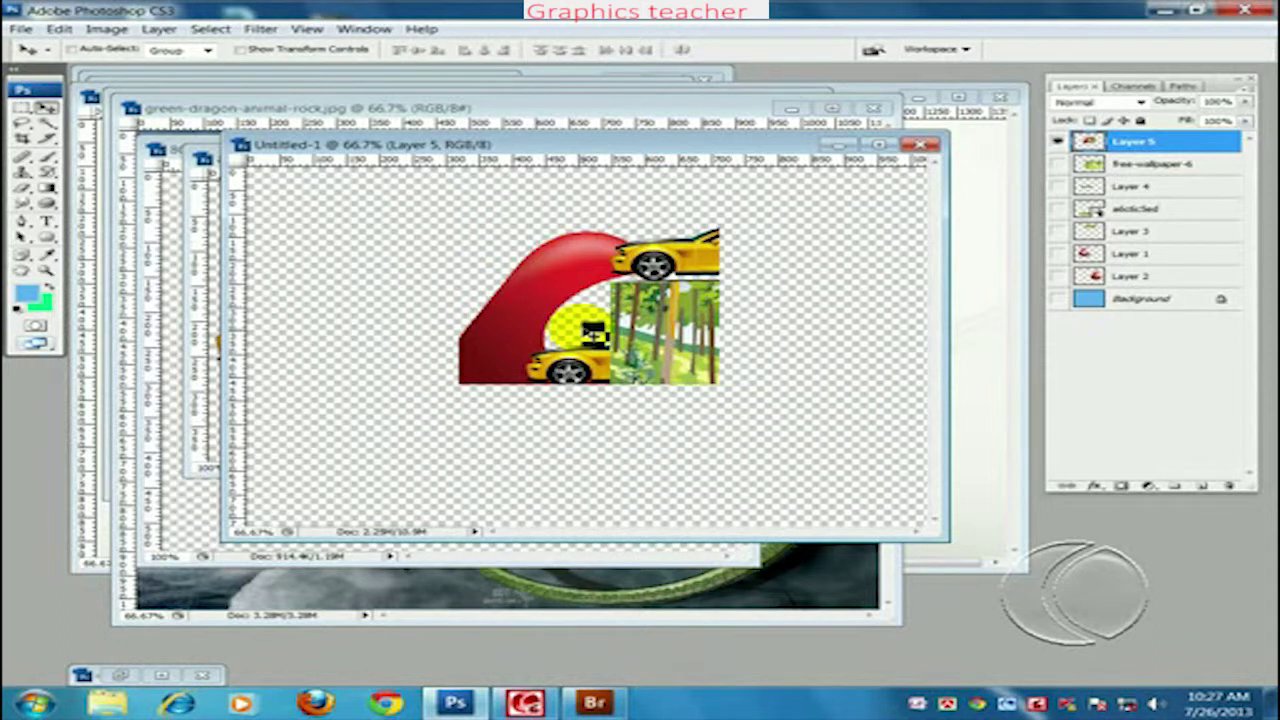
Step: Show Layers 1–4, adicted and the forest wallpaper again, hiding Layer 5
drag(1058, 253, 1062, 285)
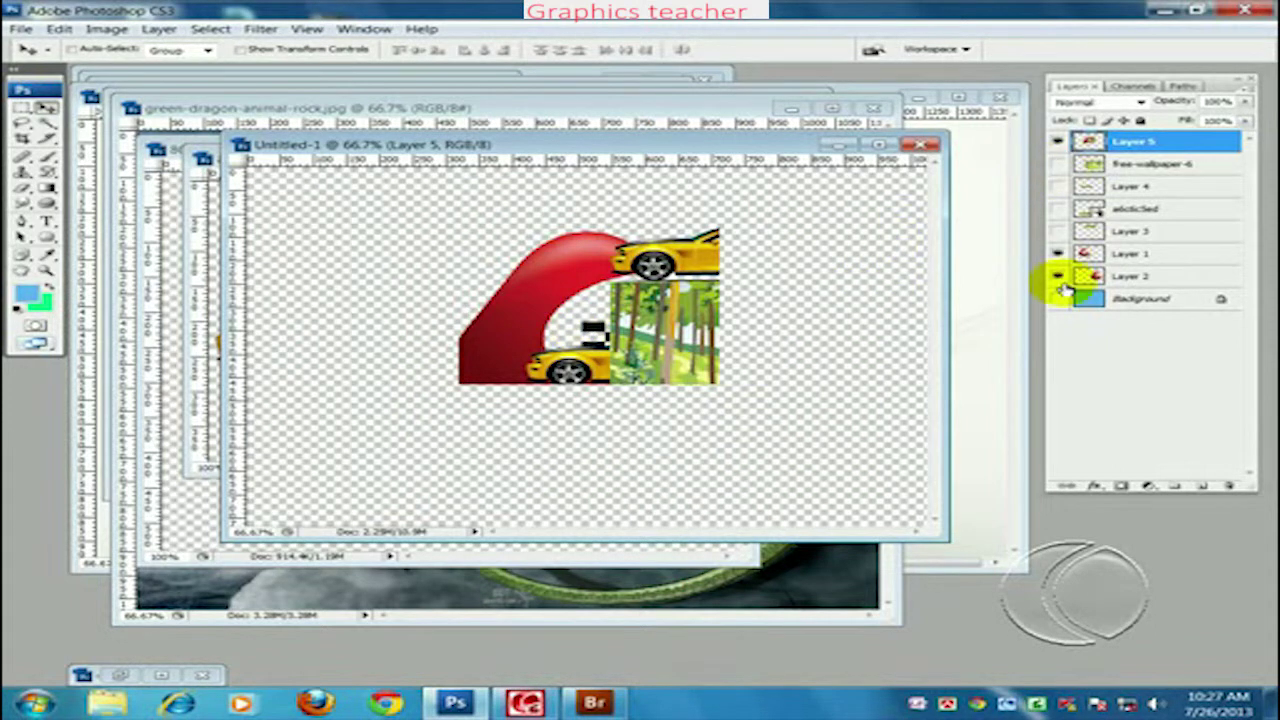
click(1058, 231)
click(1058, 209)
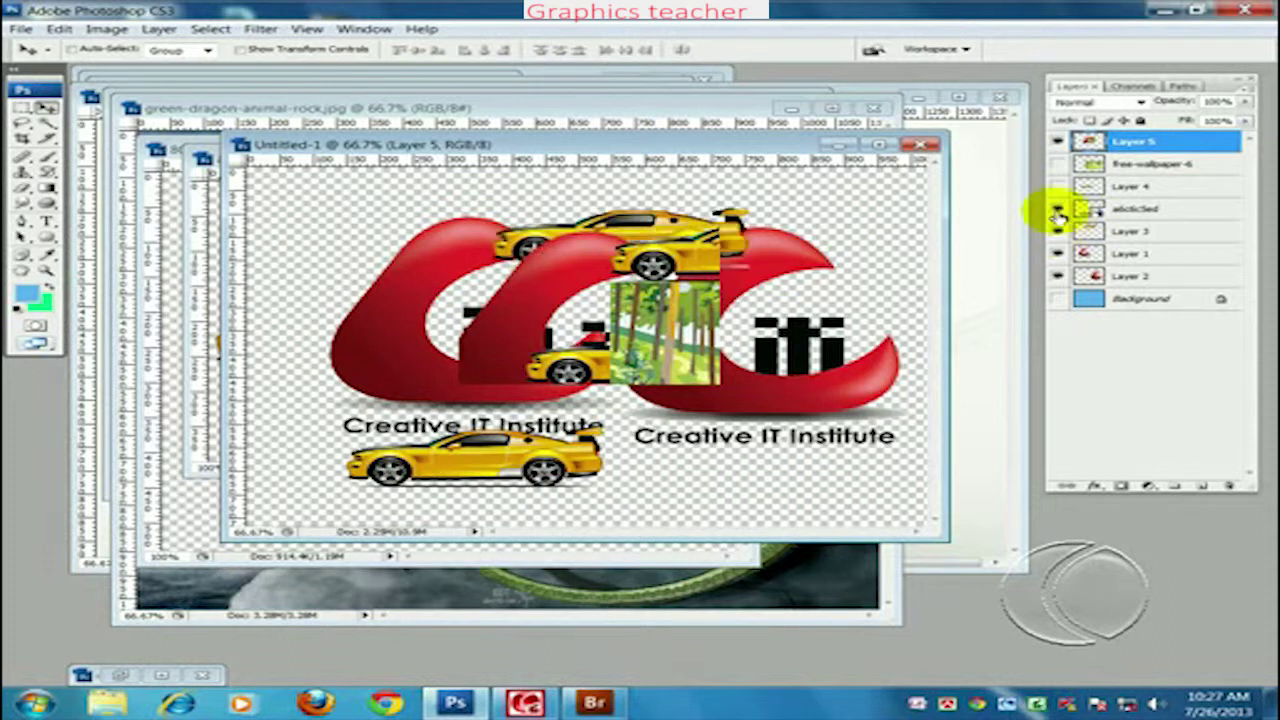
click(1058, 186)
click(1058, 163)
click(1058, 141)
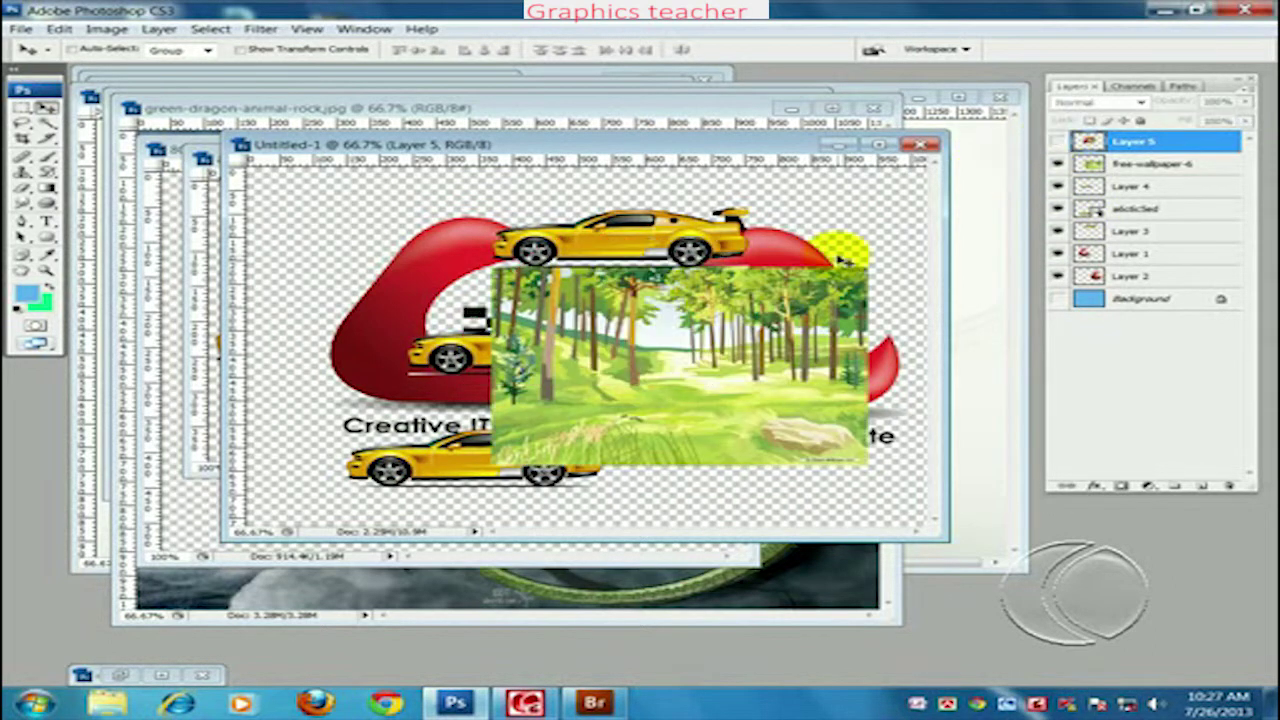
click(58, 29)
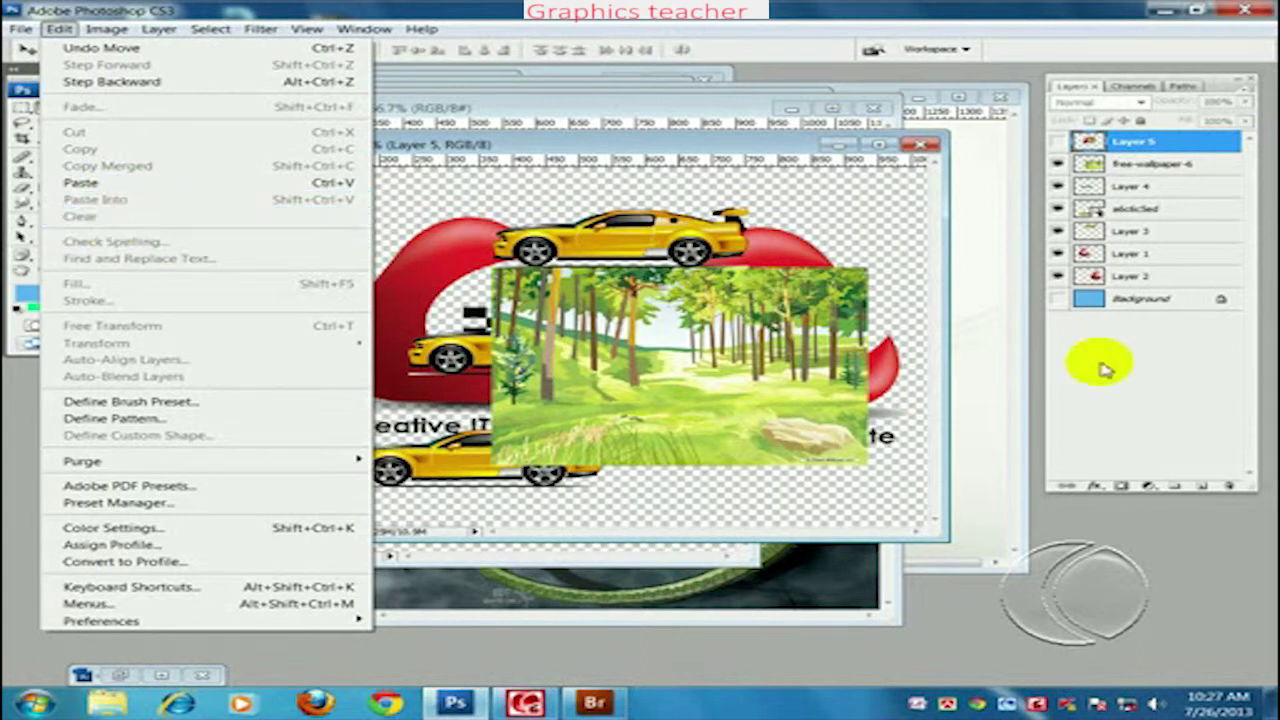
Step: Show Layer 5 again so its logo copy overlaps the left of the car logo
click(1065, 150)
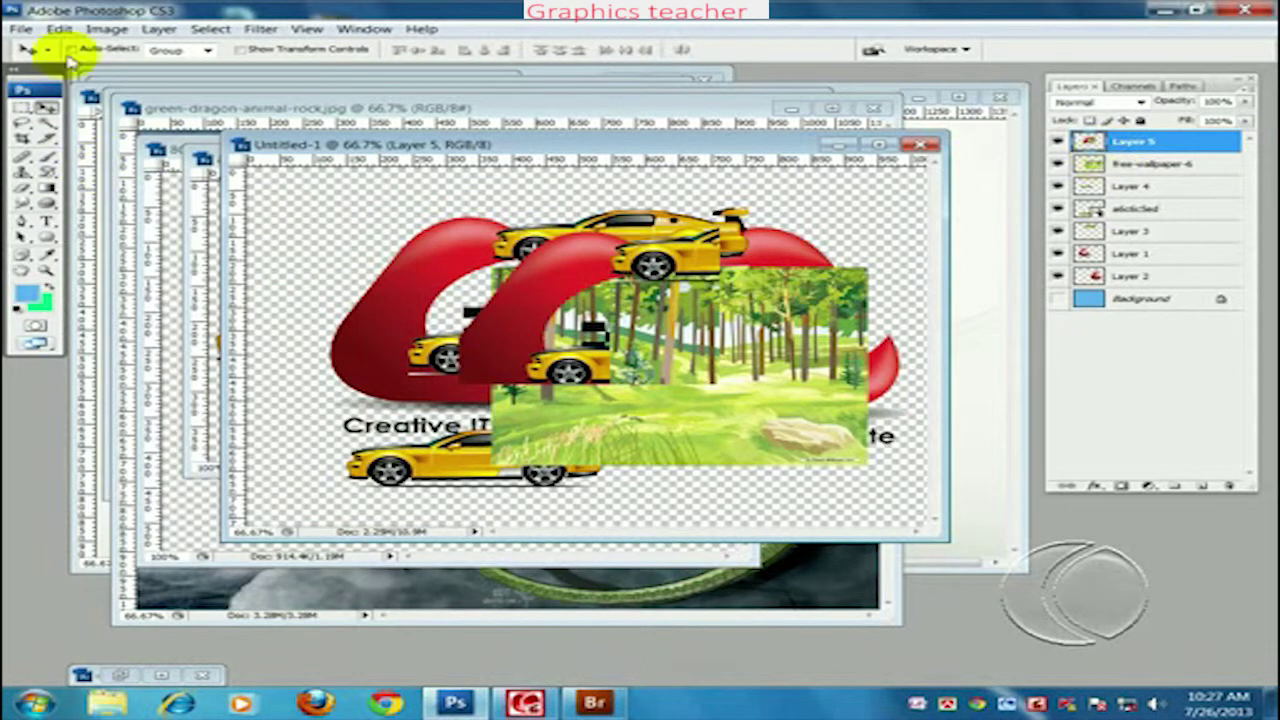
click(100, 32)
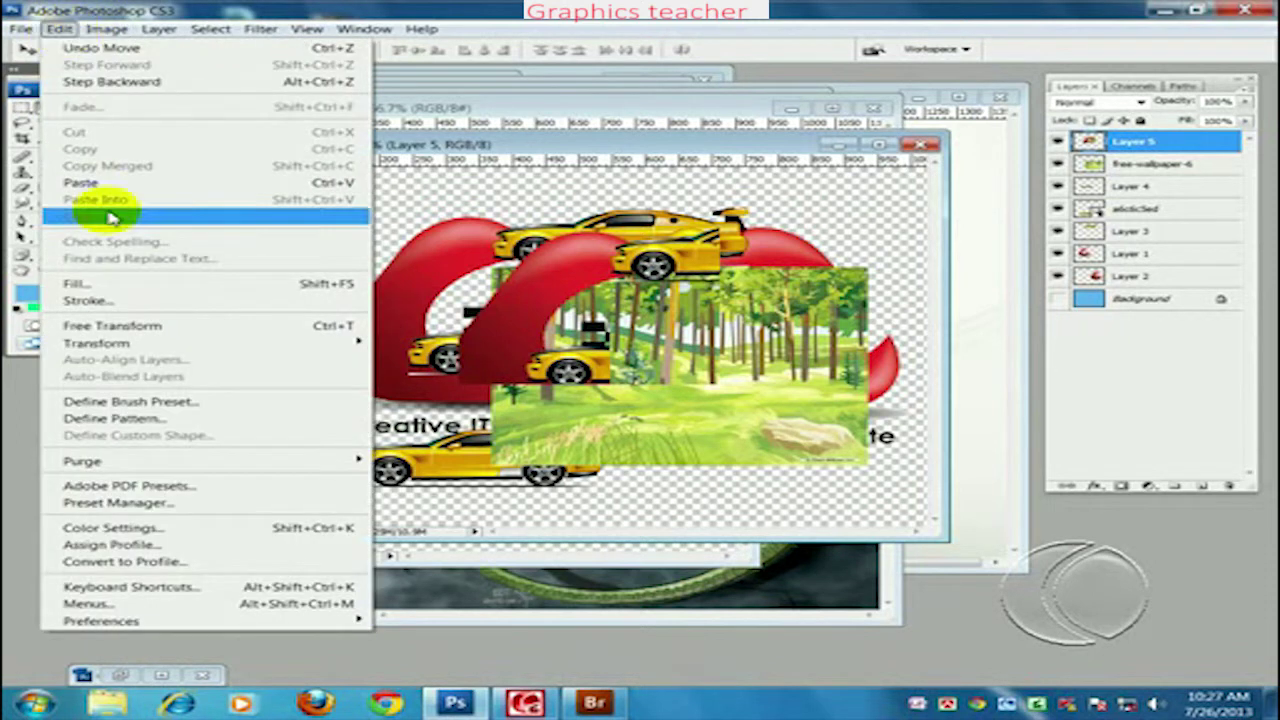
mouse_move(59, 29)
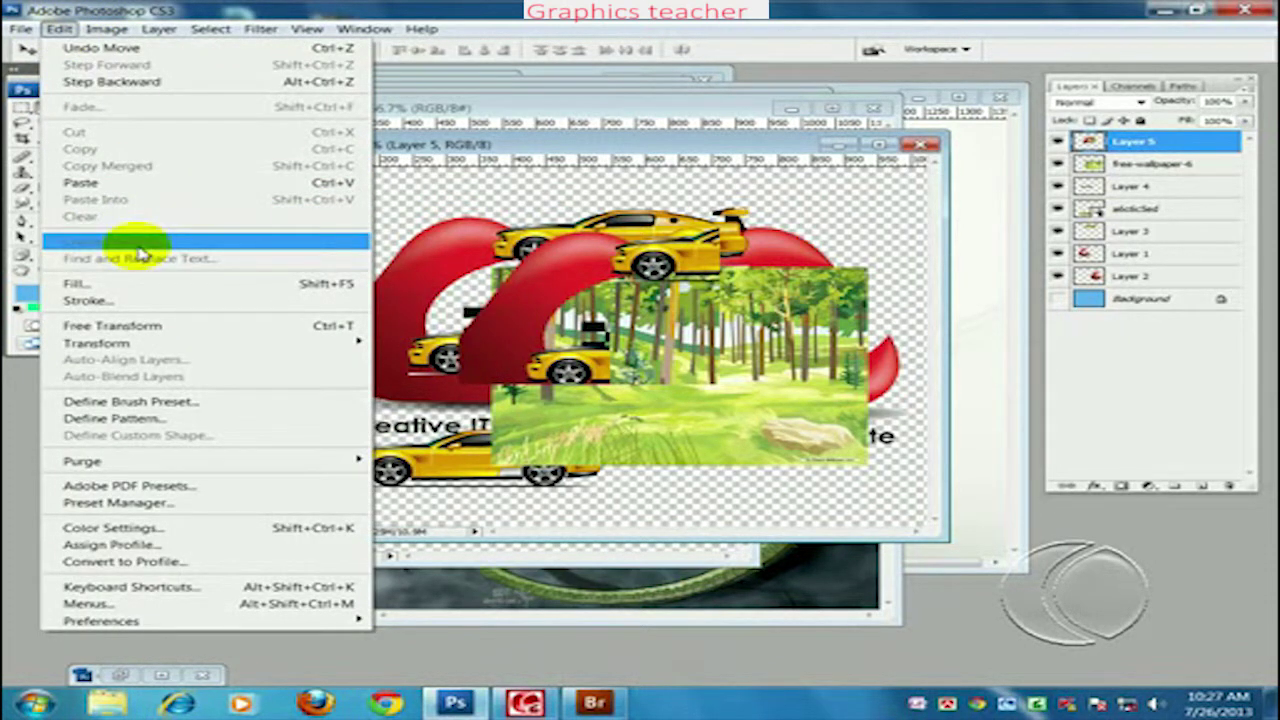
click(605, 272)
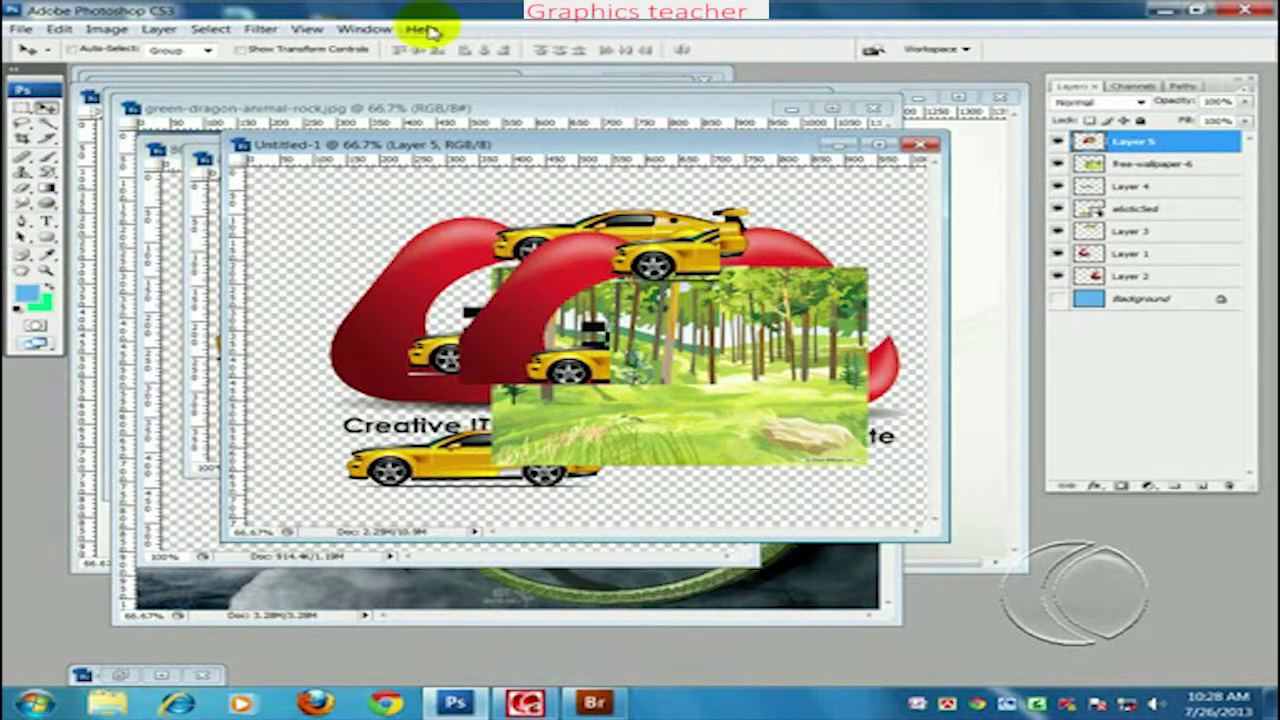
Step: Add a text layer reading 'Creative IT I' and set its size to 50 pt
click(45, 220)
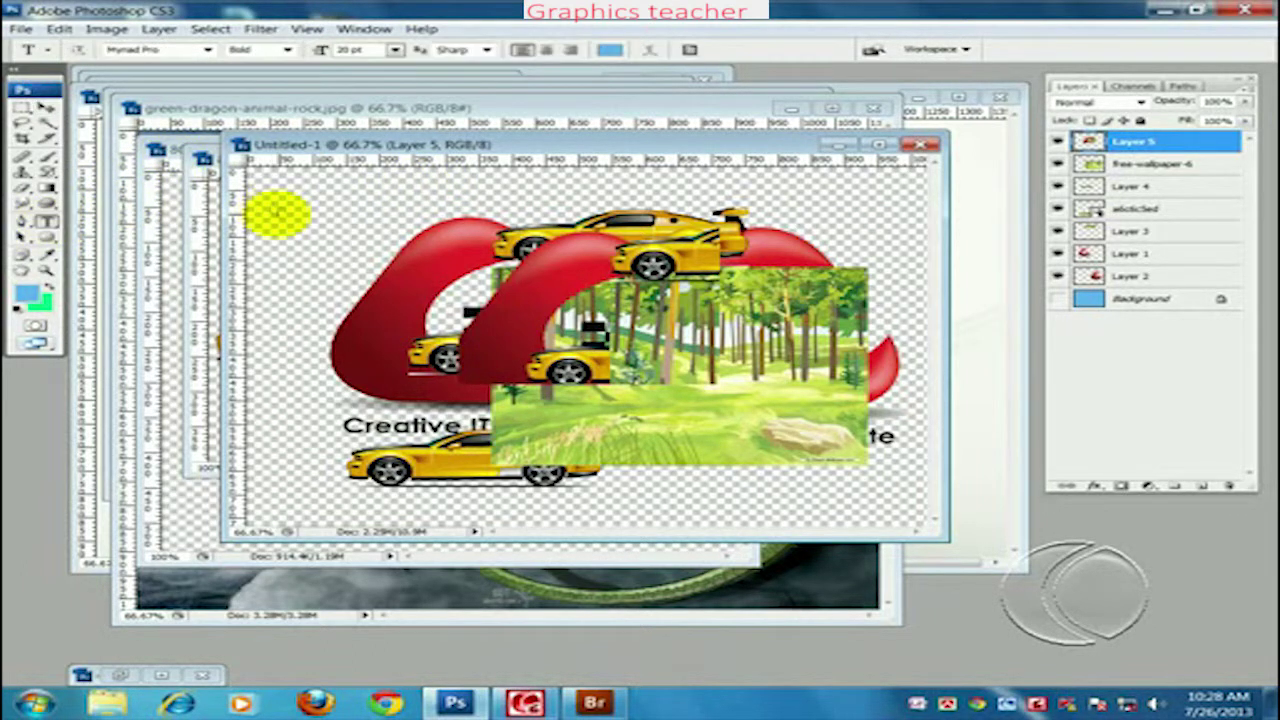
click(329, 214)
text(Creative IT I)
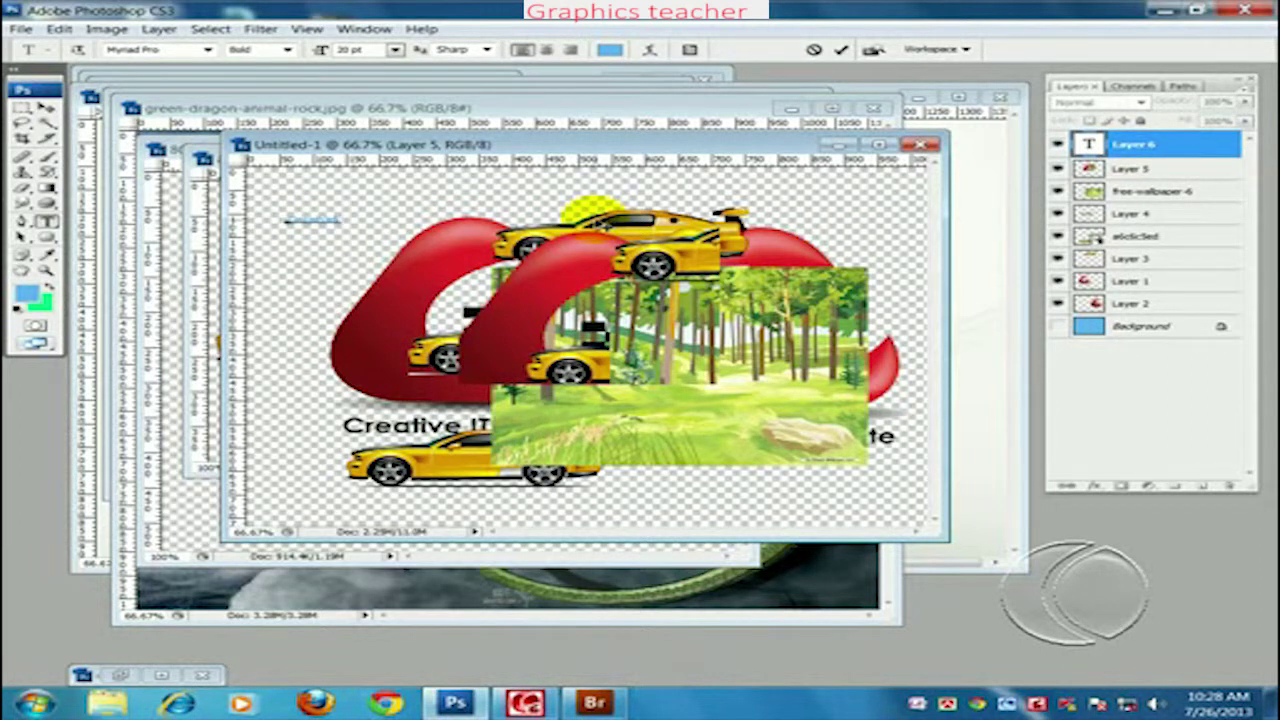
key(ctrl+a)
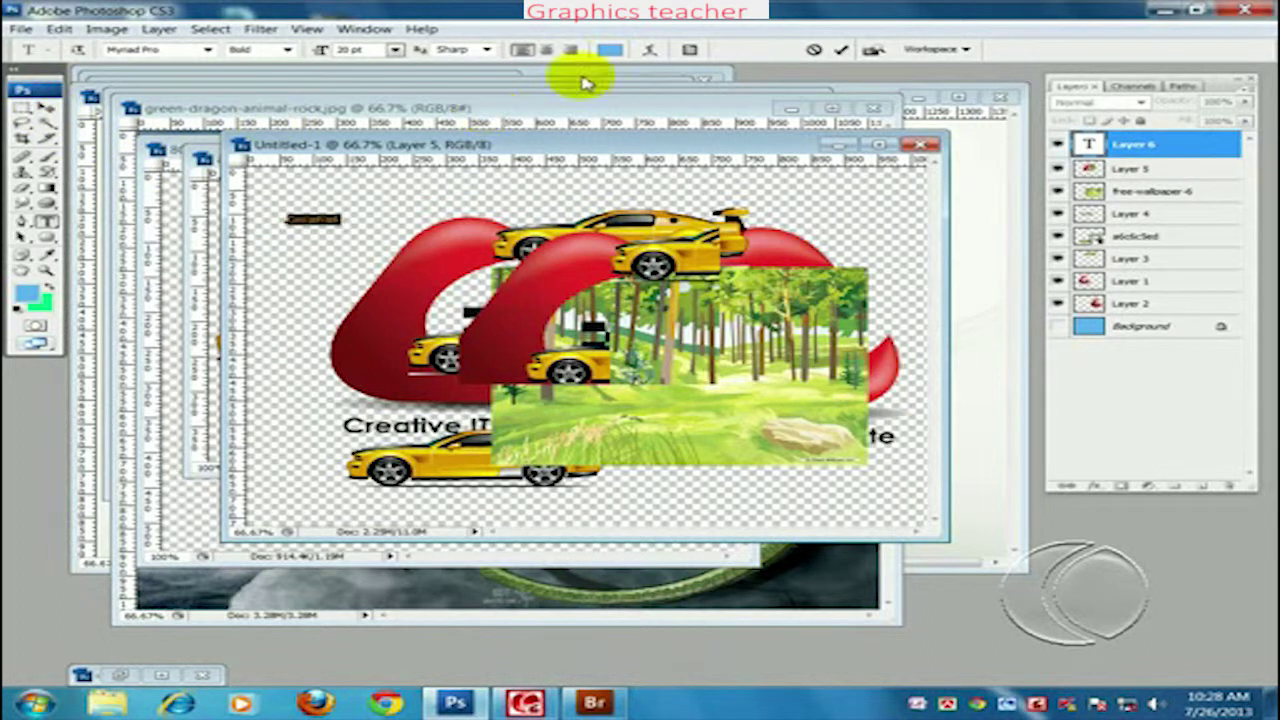
click(357, 49)
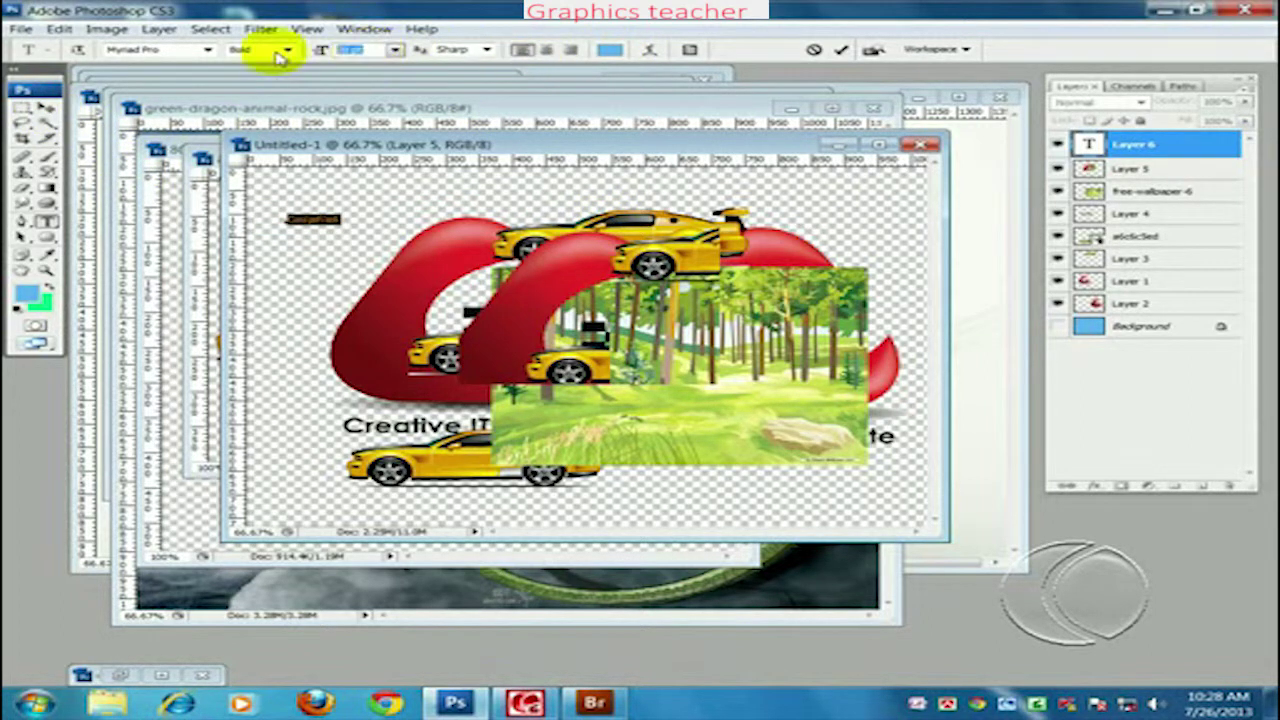
text(50)
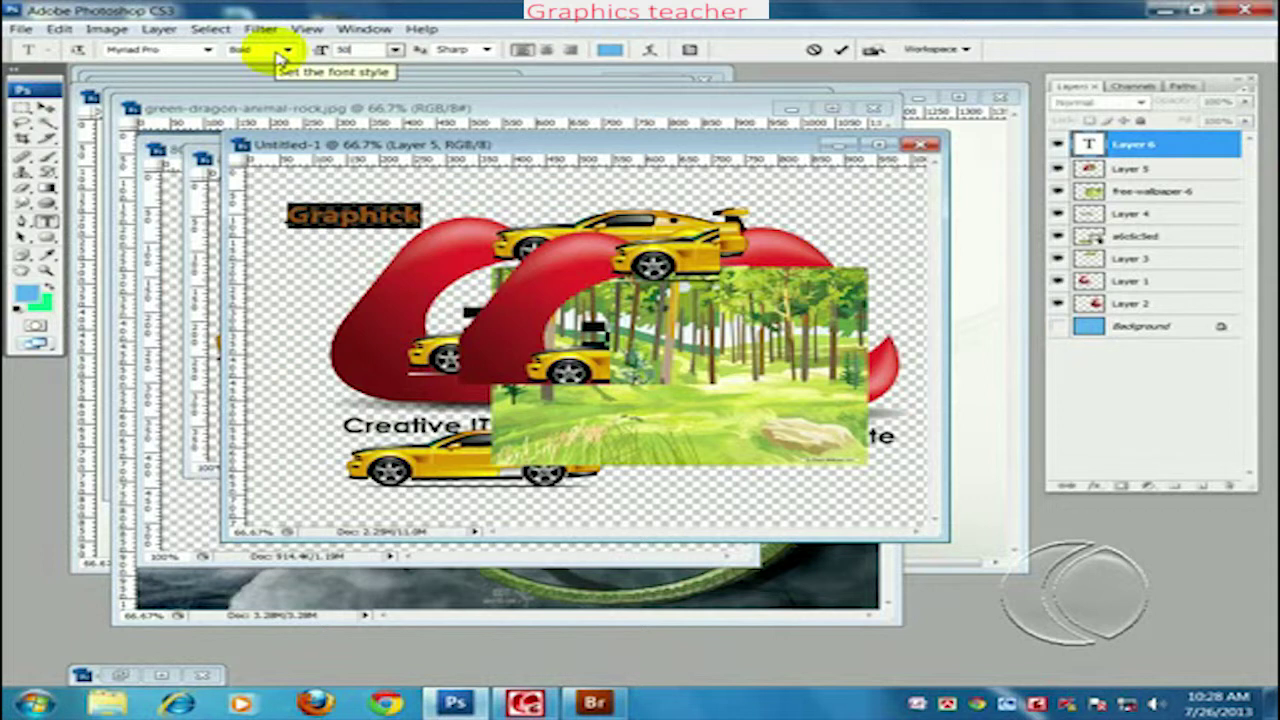
Step: Colour the title dark blue and nudge it slightly up and left
click(609, 49)
drag(849, 449, 915, 441)
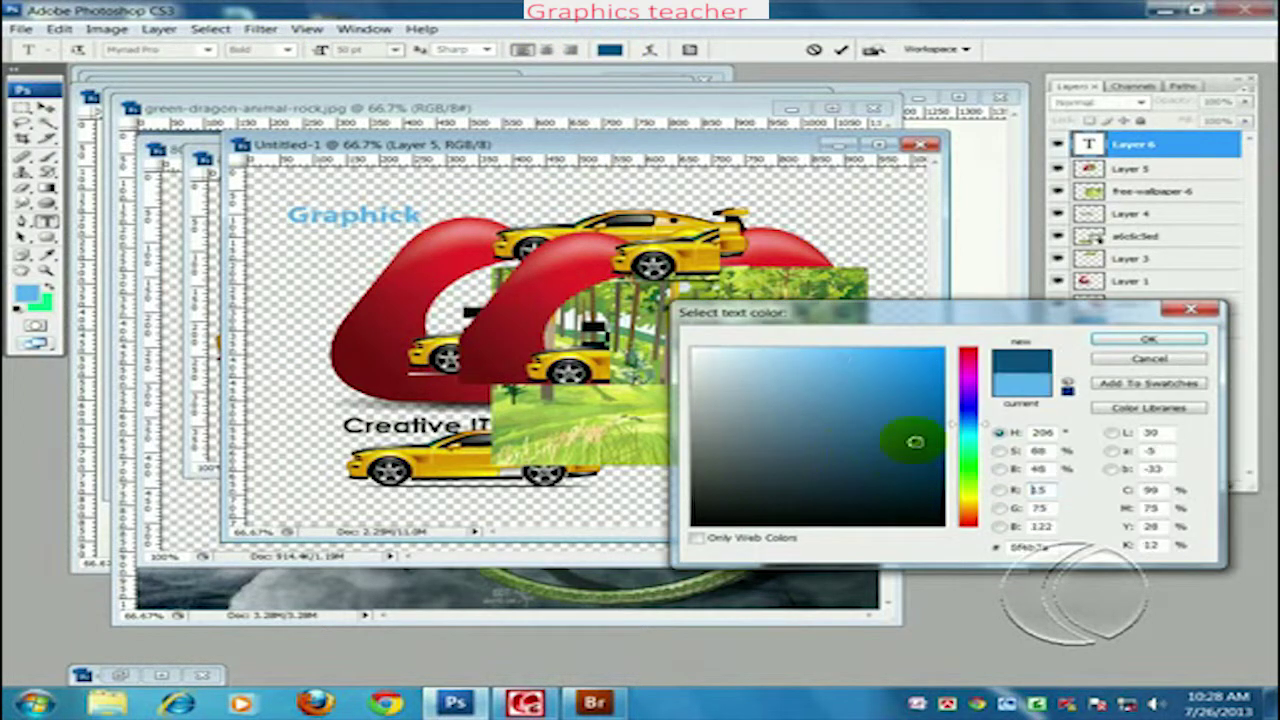
click(1128, 340)
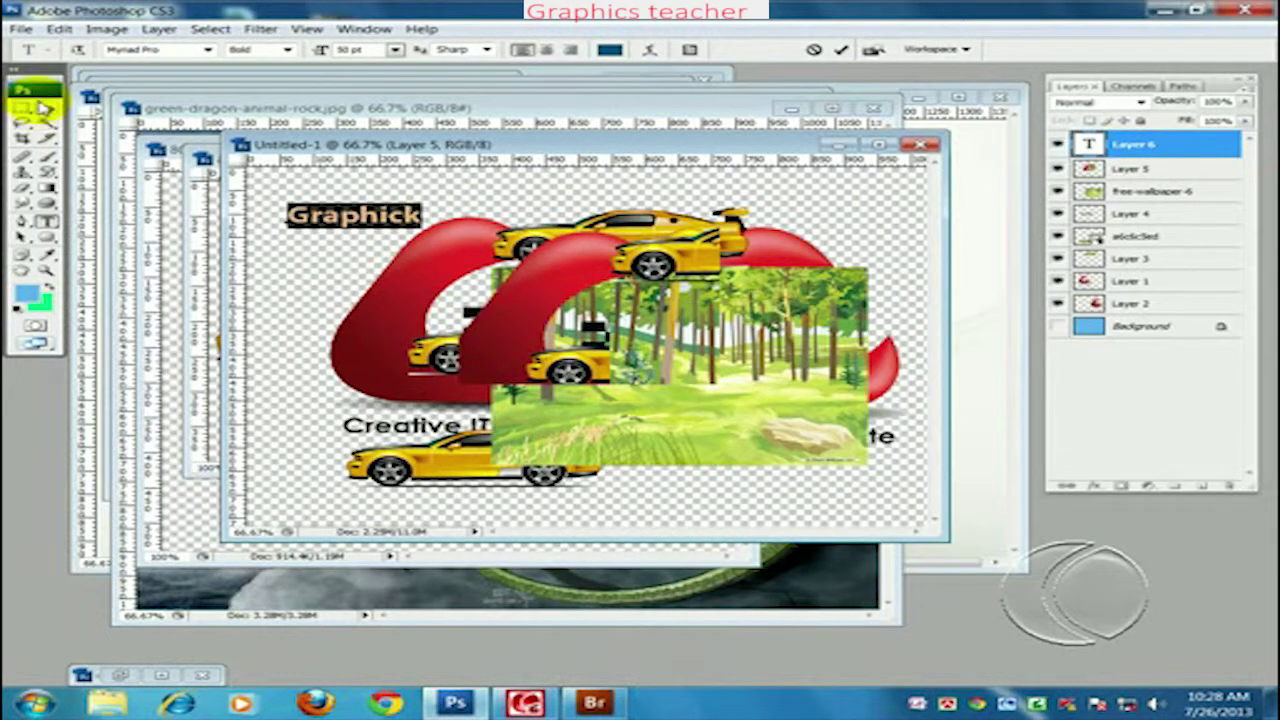
click(43, 107)
drag(389, 210, 383, 203)
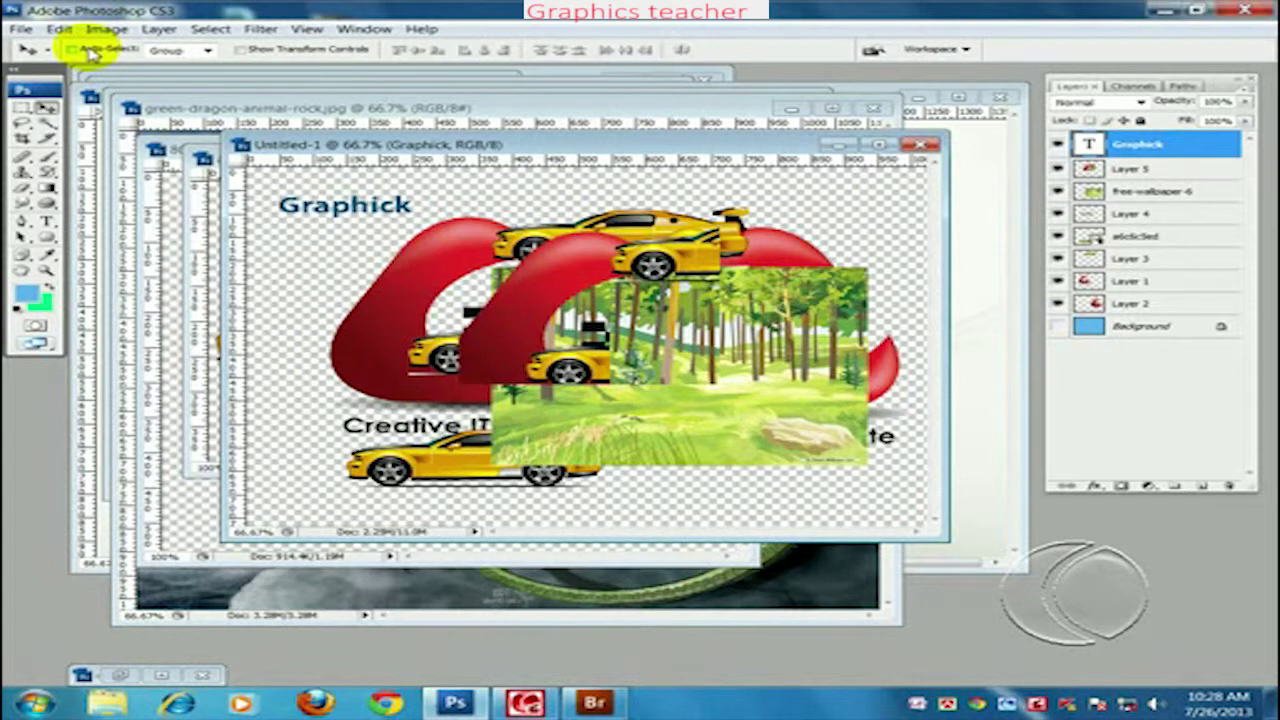
click(62, 30)
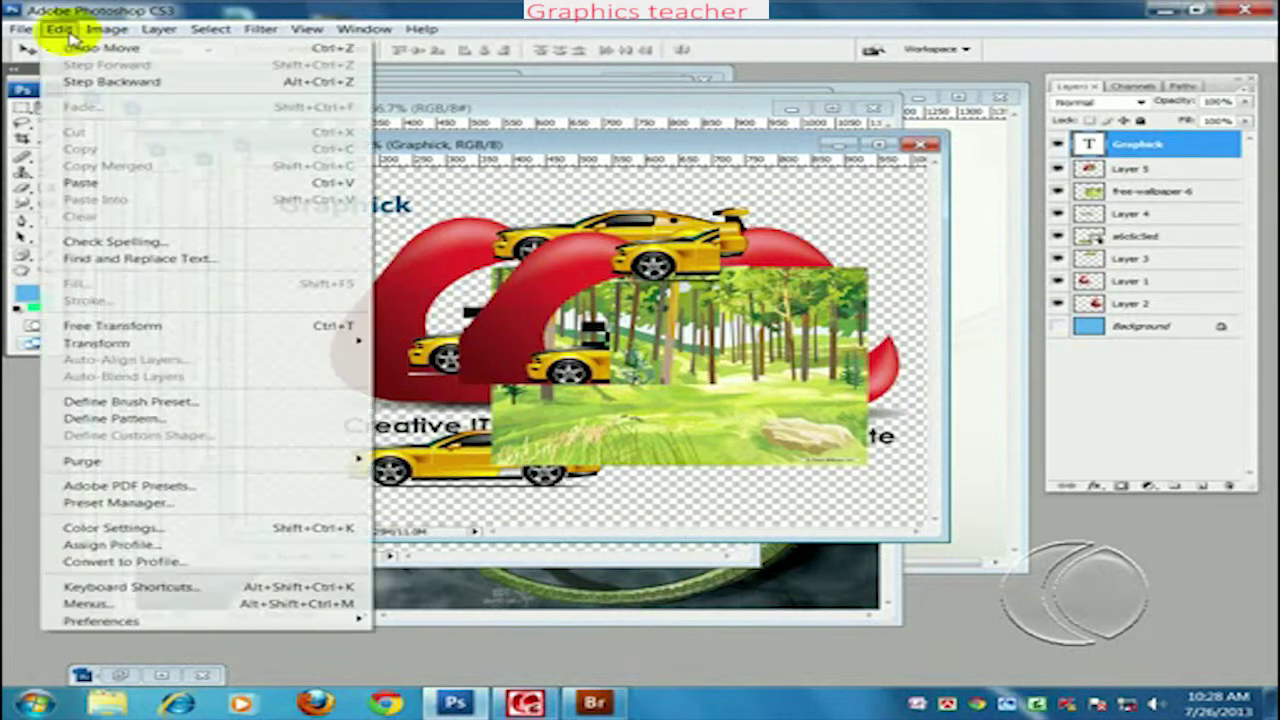
Step: Spell-check the title, changing 'Graphick' to the suggested 'Graphics'
click(130, 245)
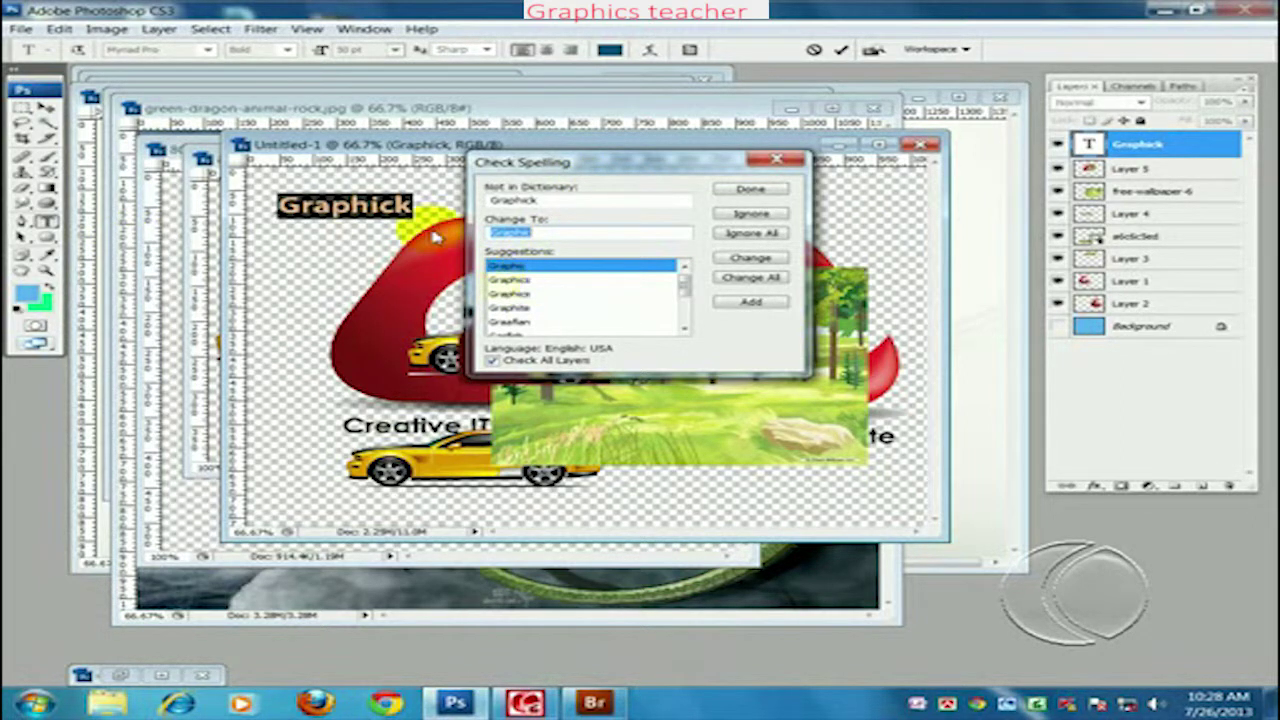
click(513, 283)
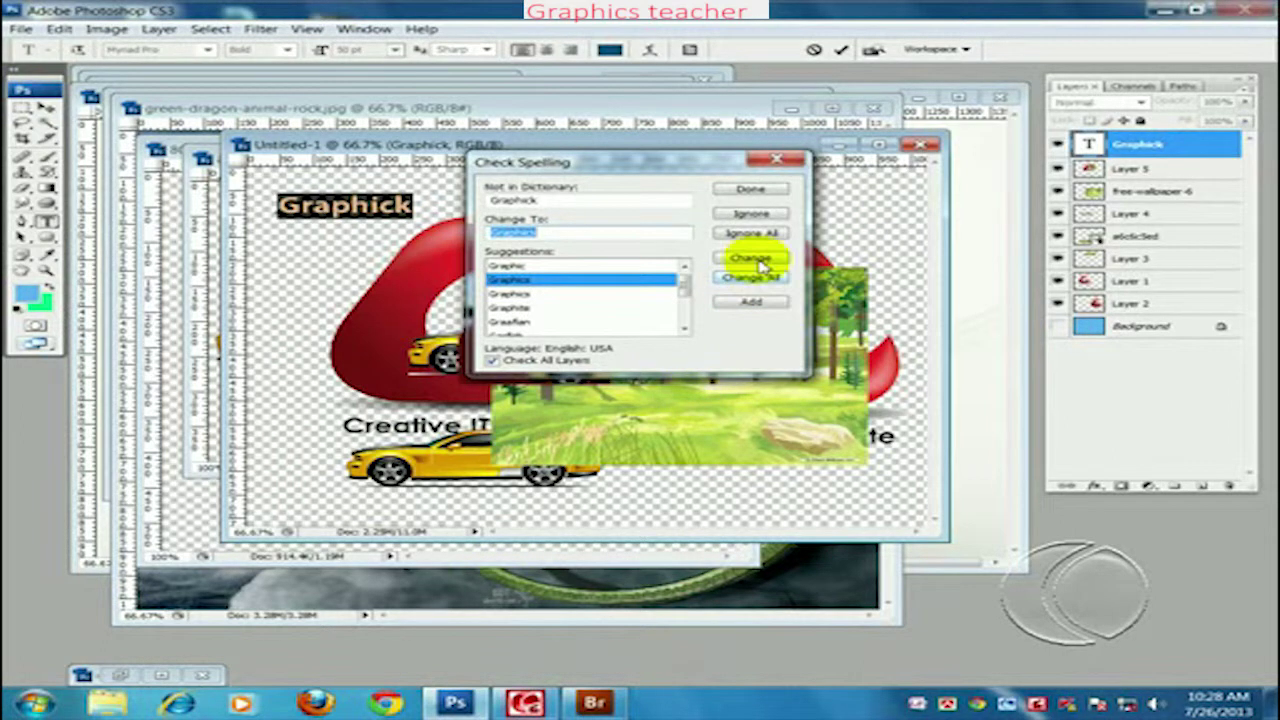
click(750, 278)
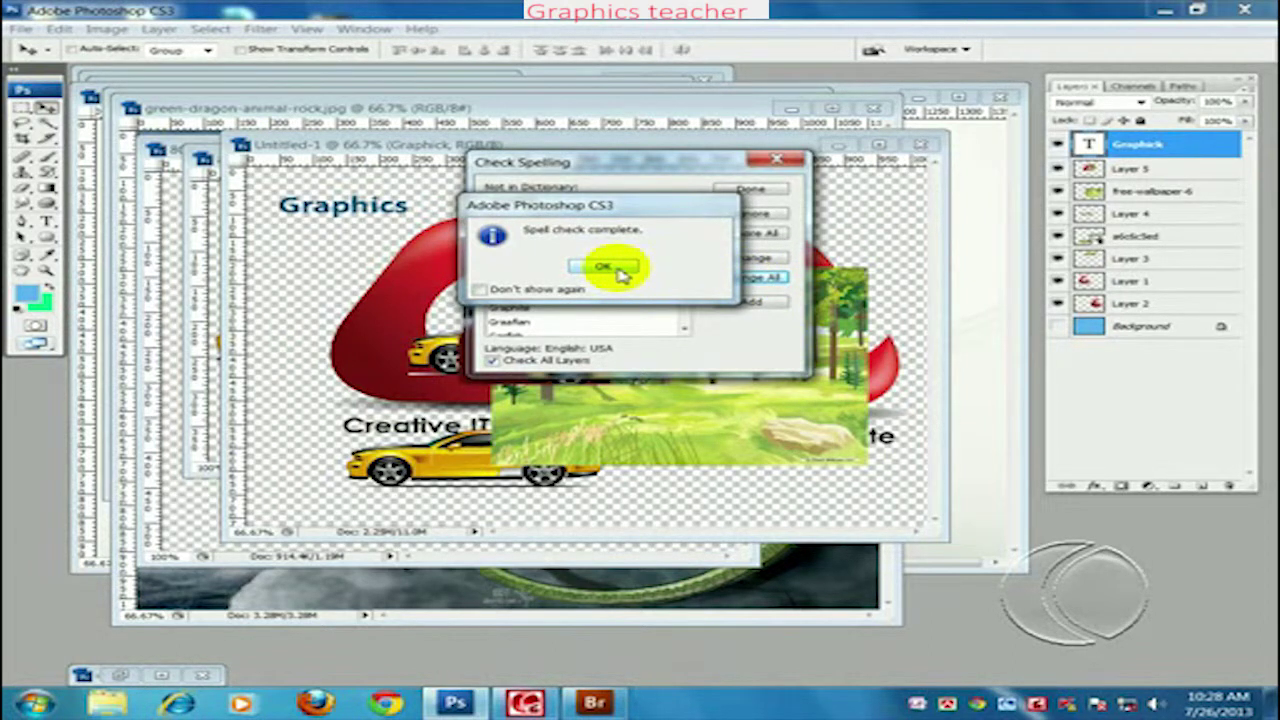
click(604, 267)
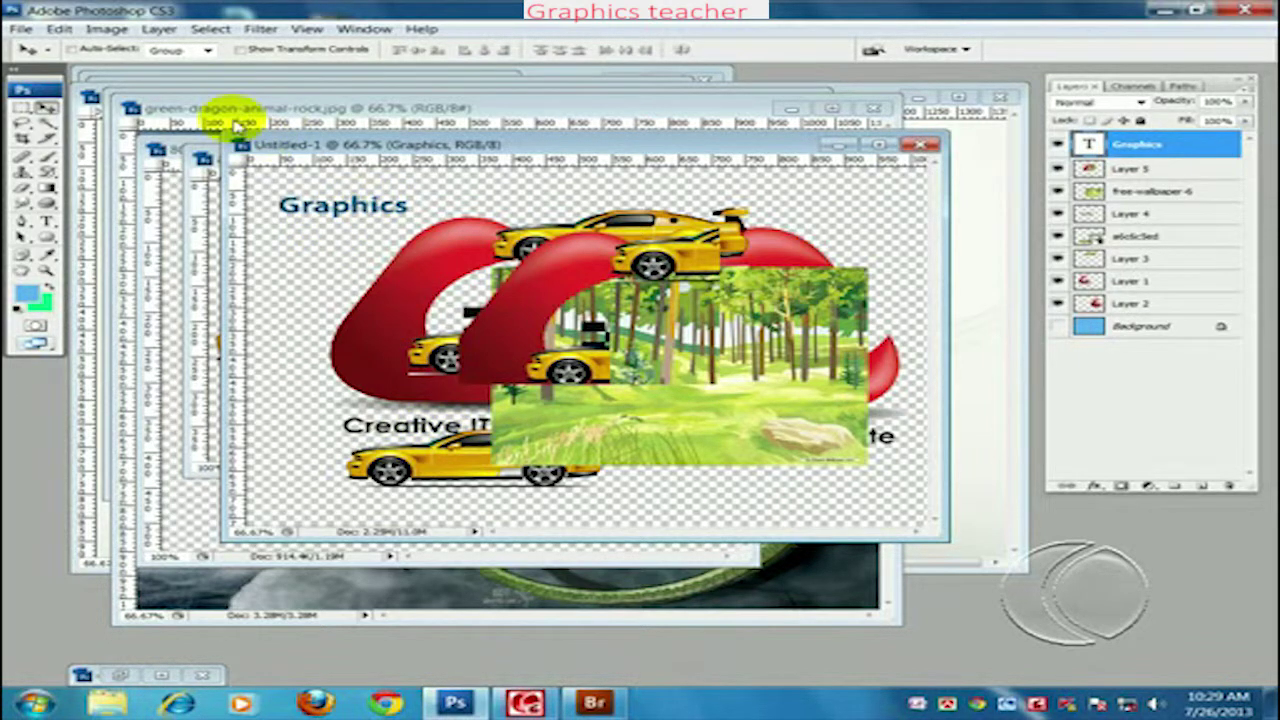
Step: Use Find and Replace Text to change 'Graphics' to 'Color' in the title
click(59, 29)
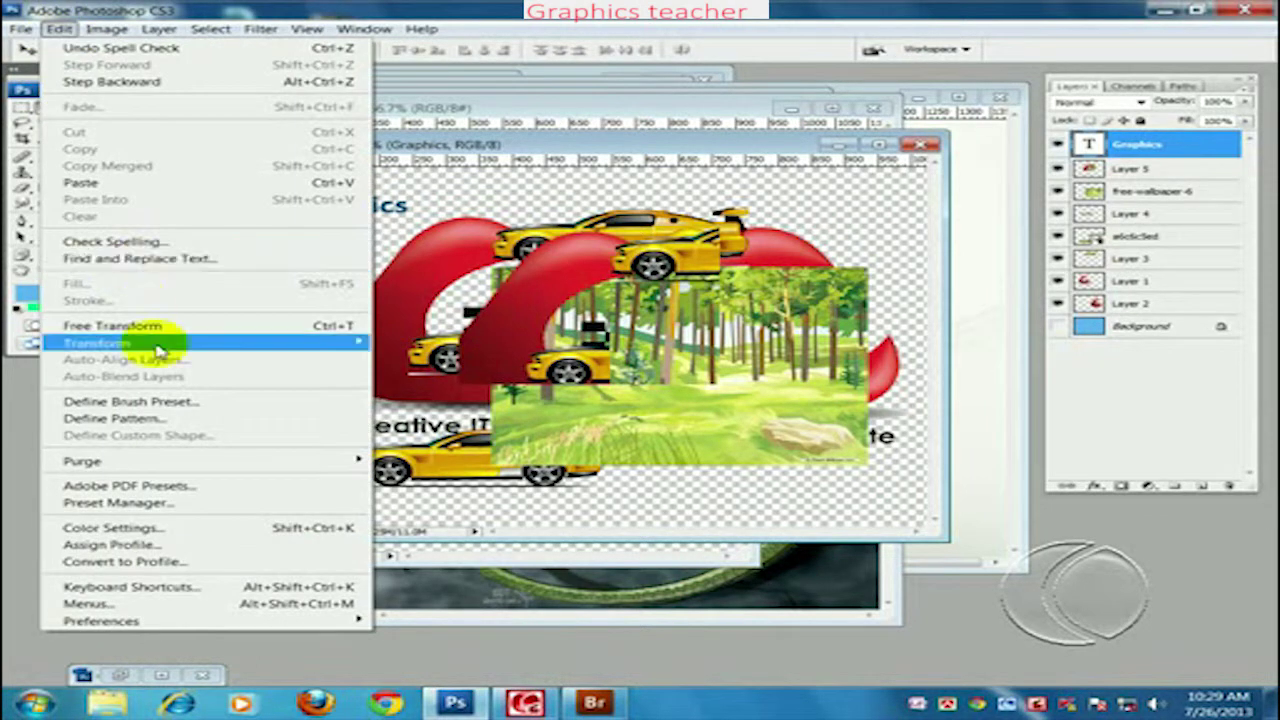
click(186, 259)
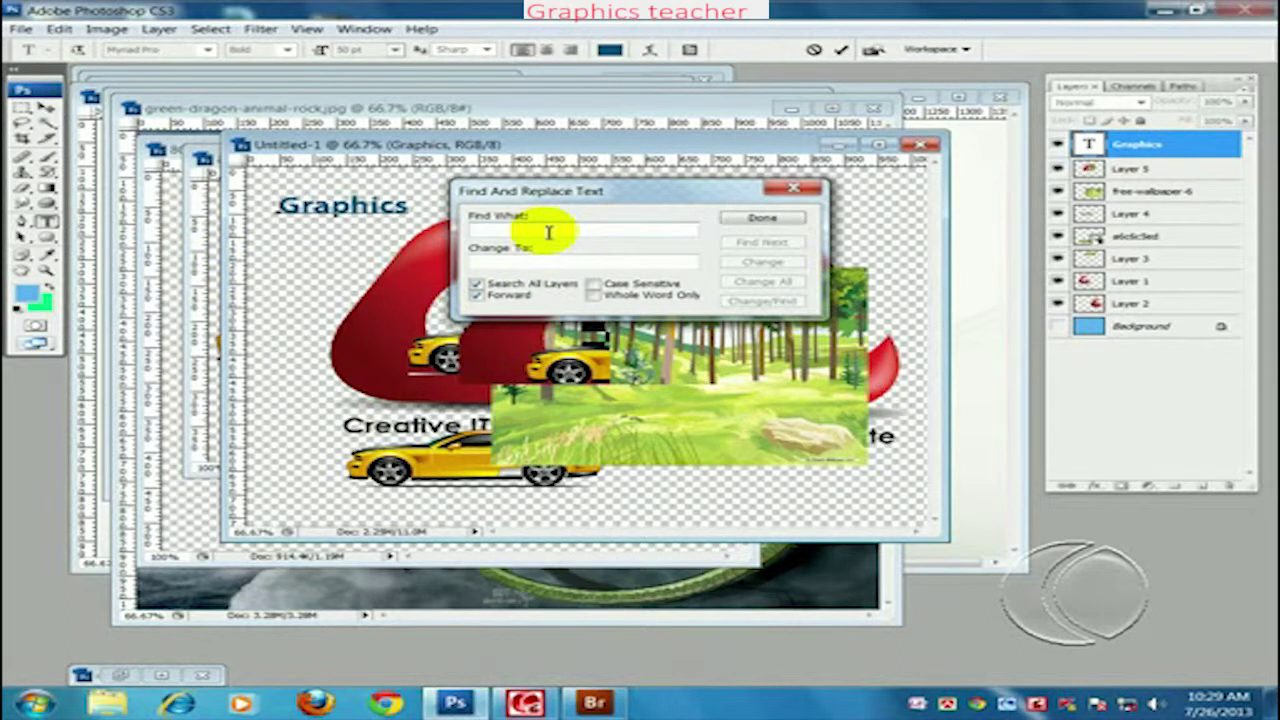
text(Graphics)
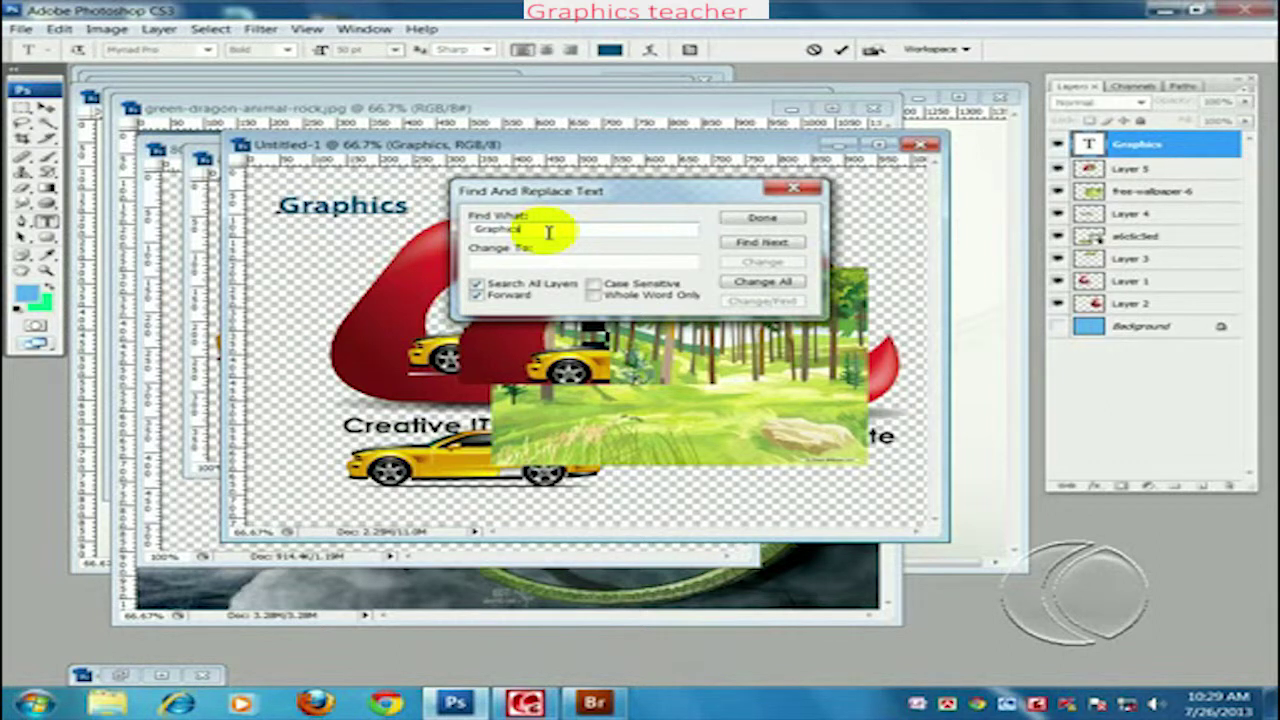
click(546, 262)
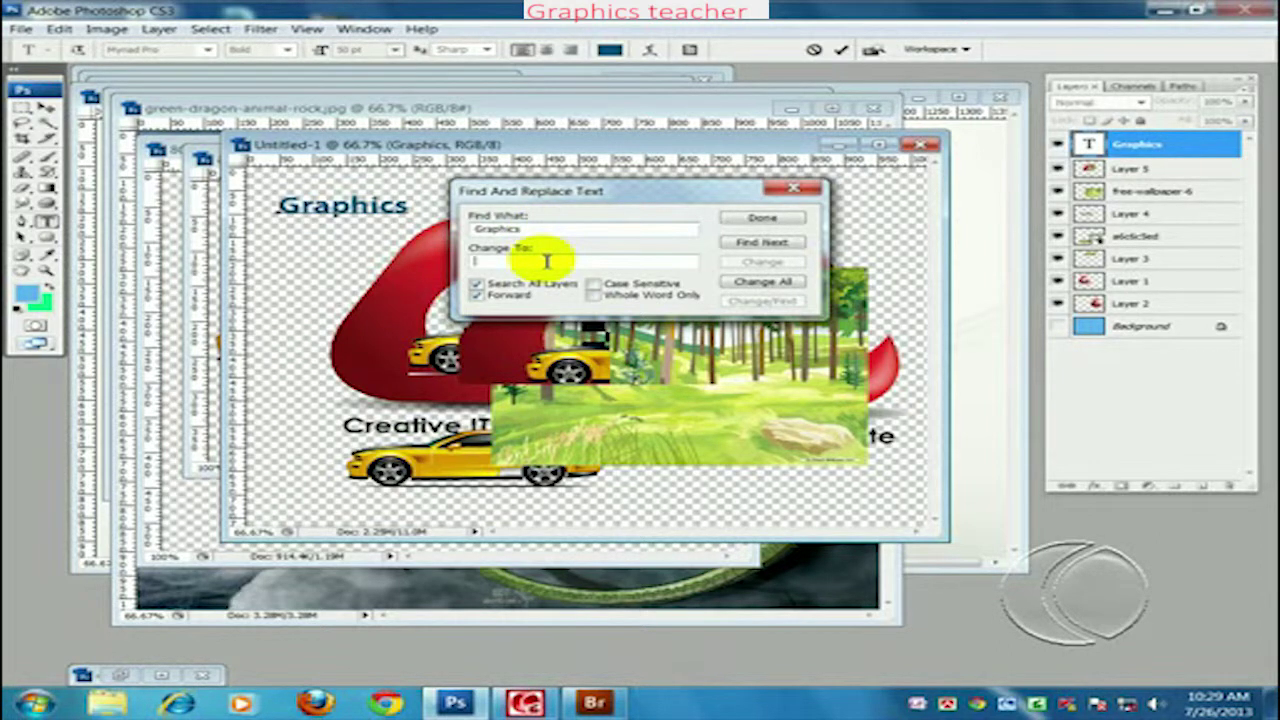
text(C)
text(olor)
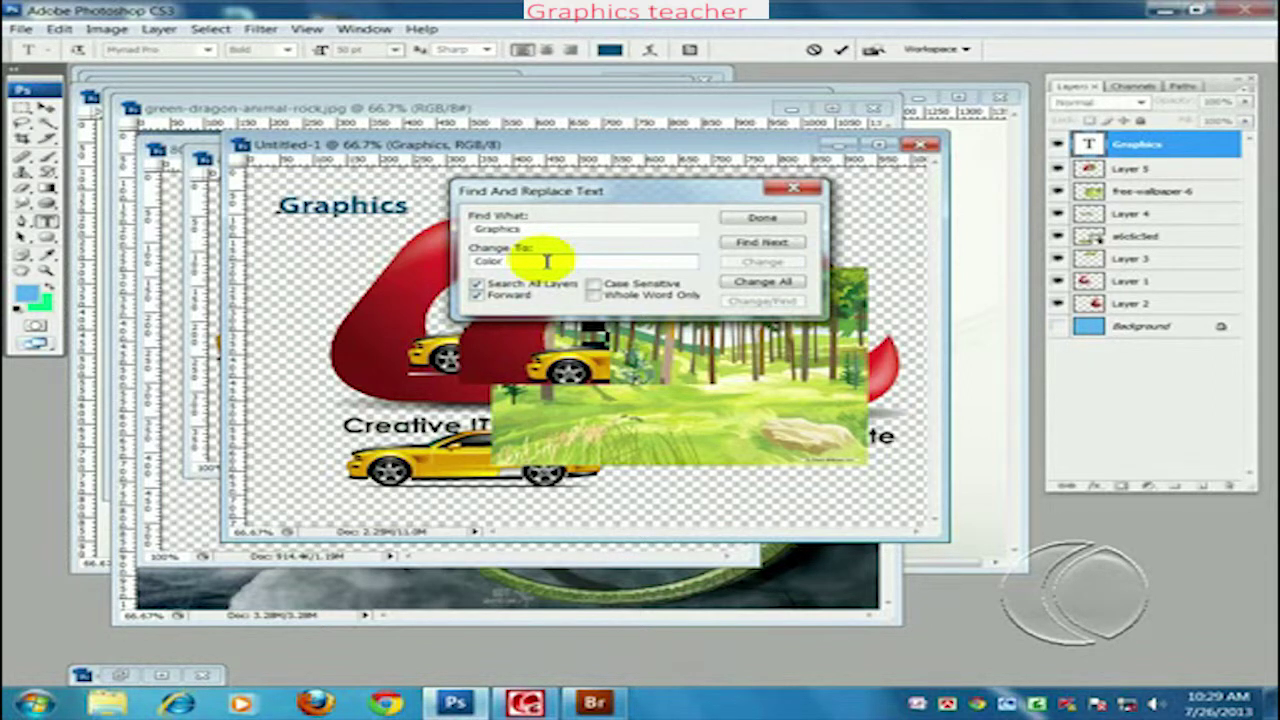
click(762, 244)
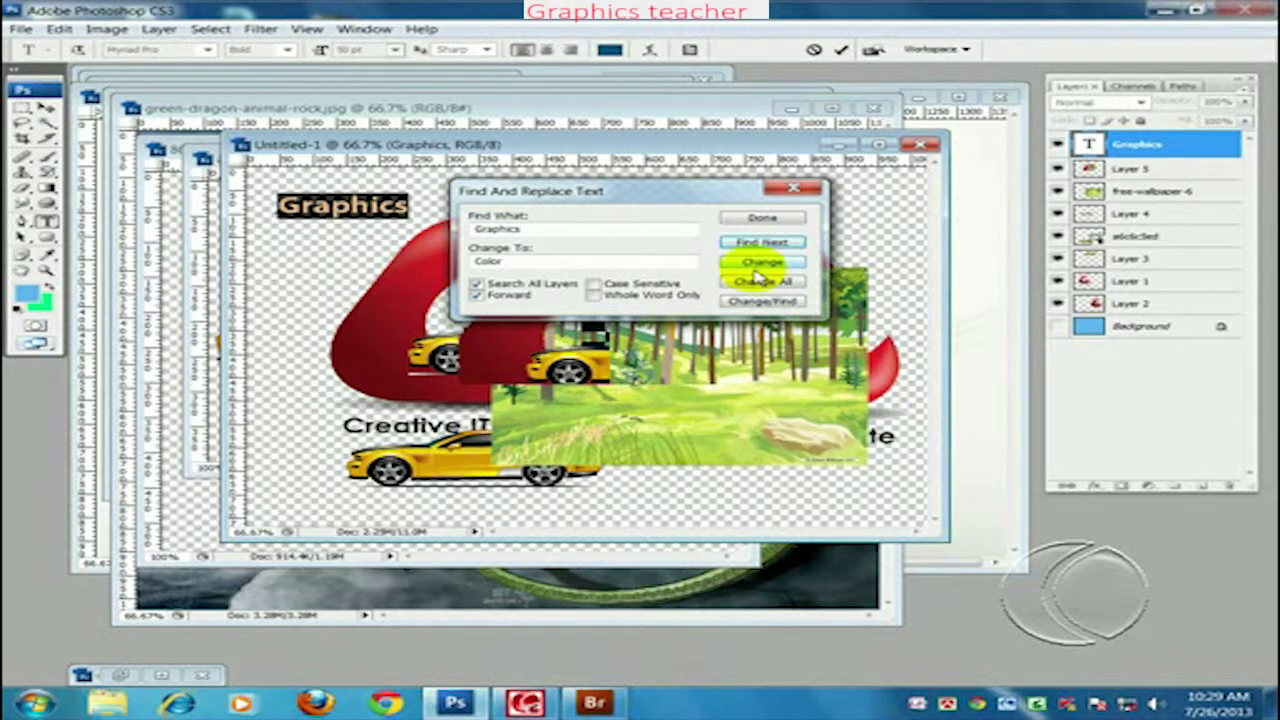
click(762, 264)
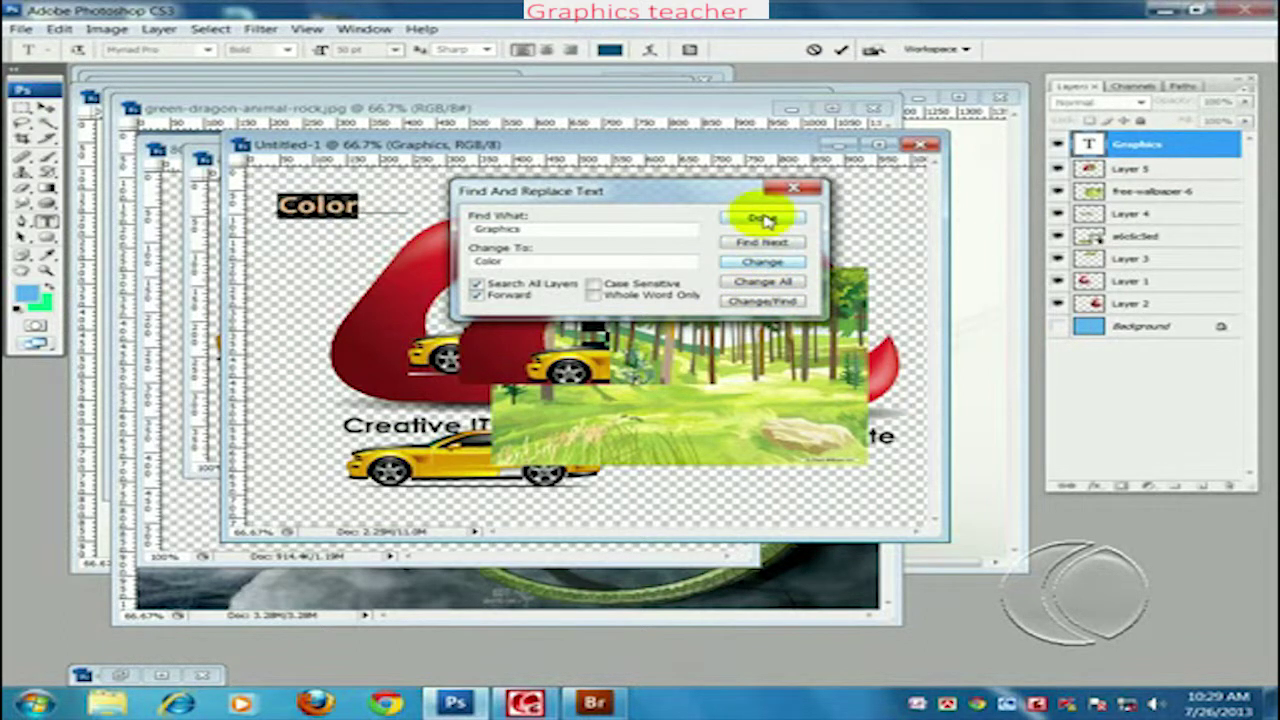
click(763, 217)
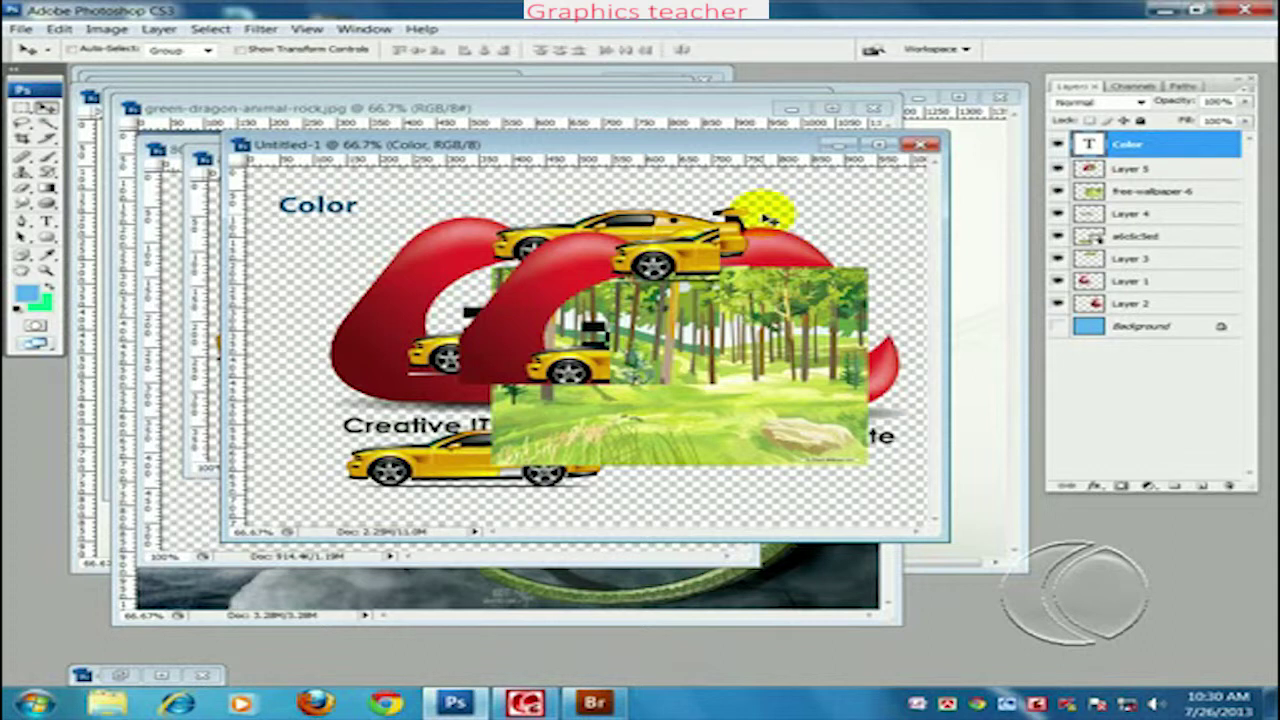
Step: Select a rectangle just below the Color title and add new empty Layer 6
click(22, 30)
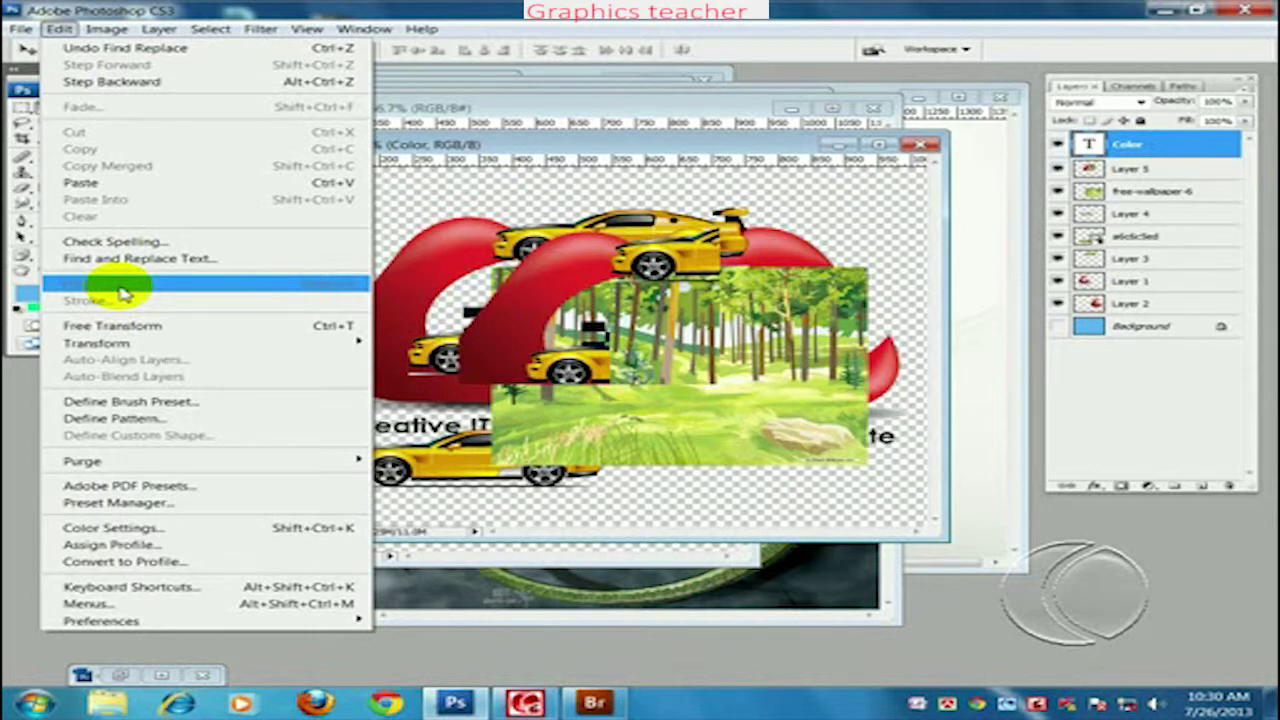
click(594, 160)
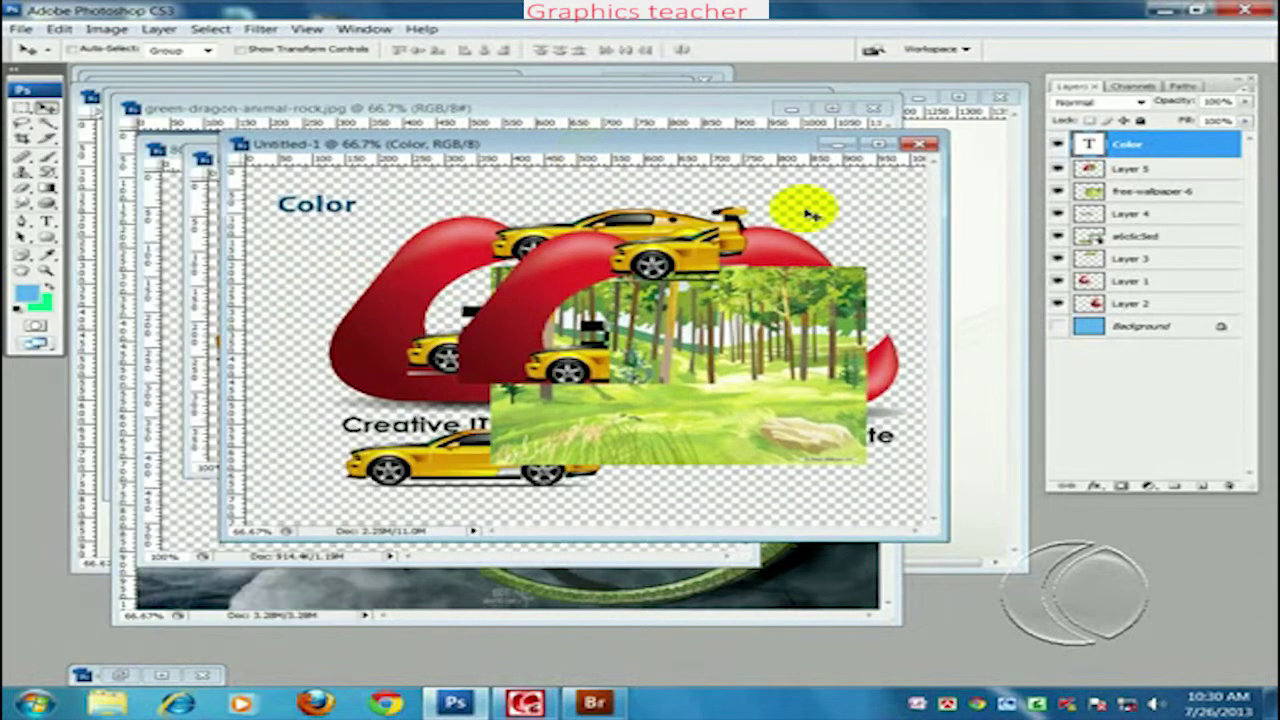
click(22, 107)
drag(250, 233, 362, 273)
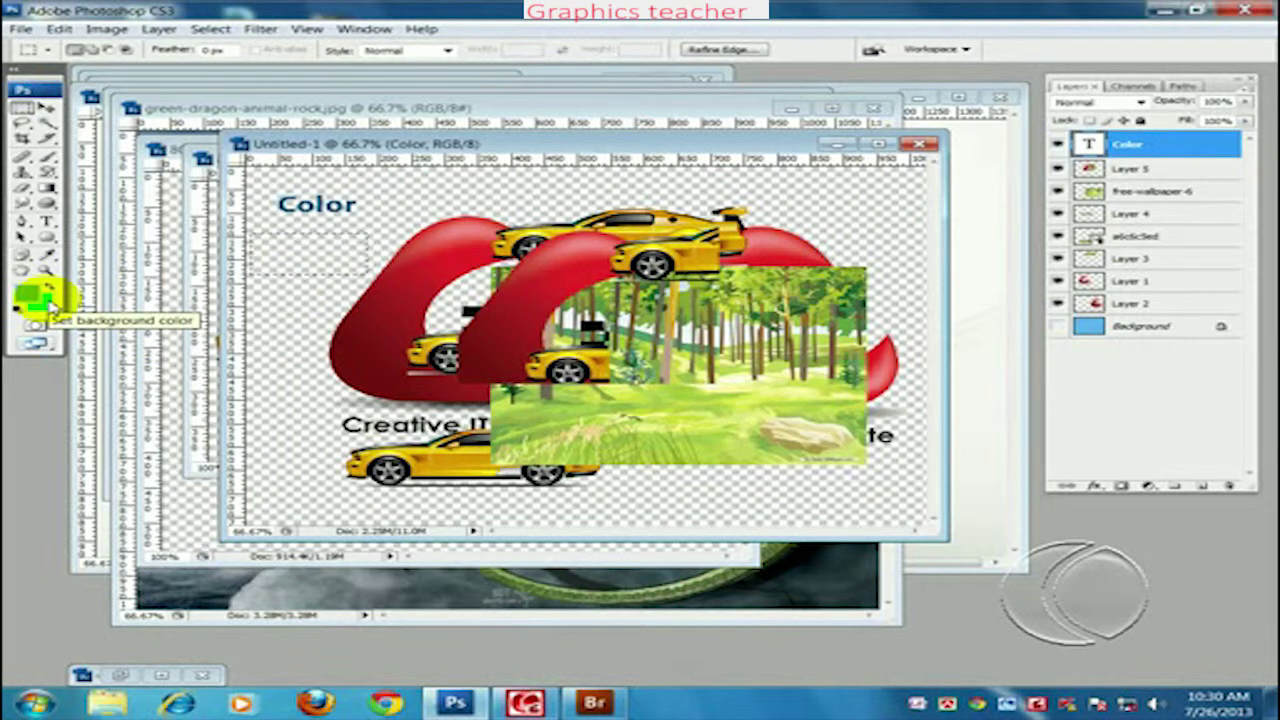
click(1200, 485)
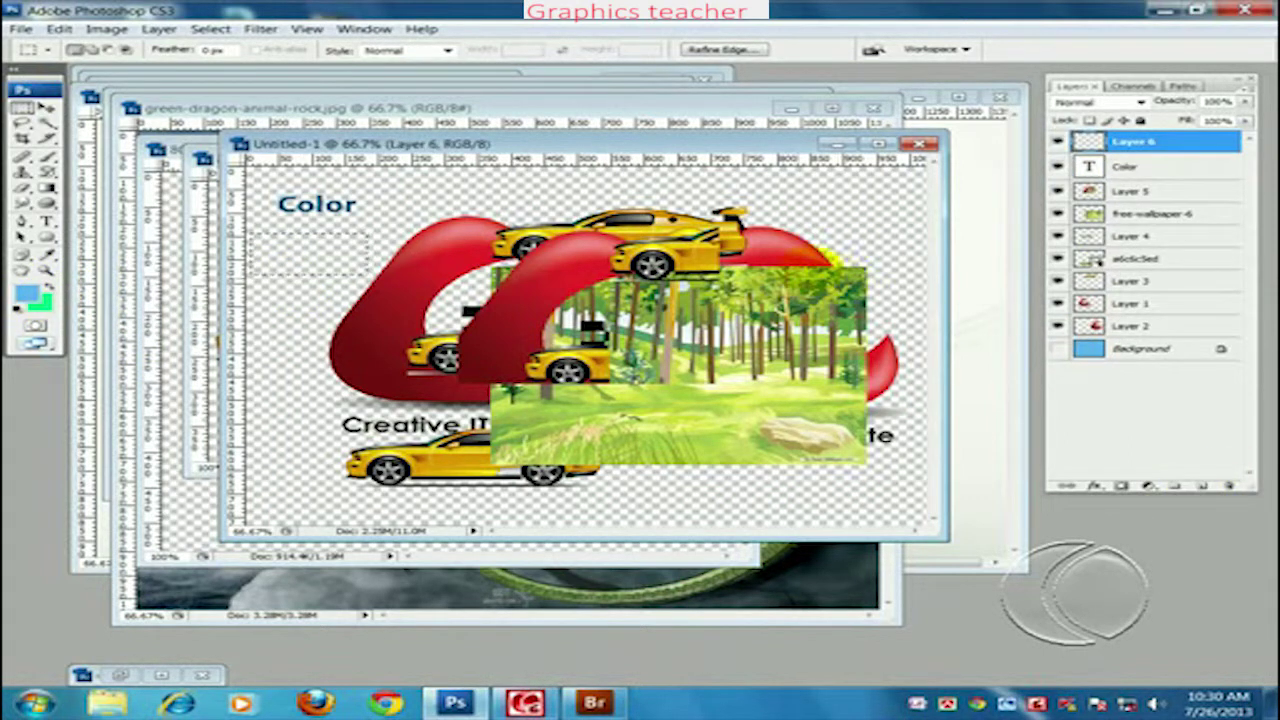
click(62, 30)
click(85, 281)
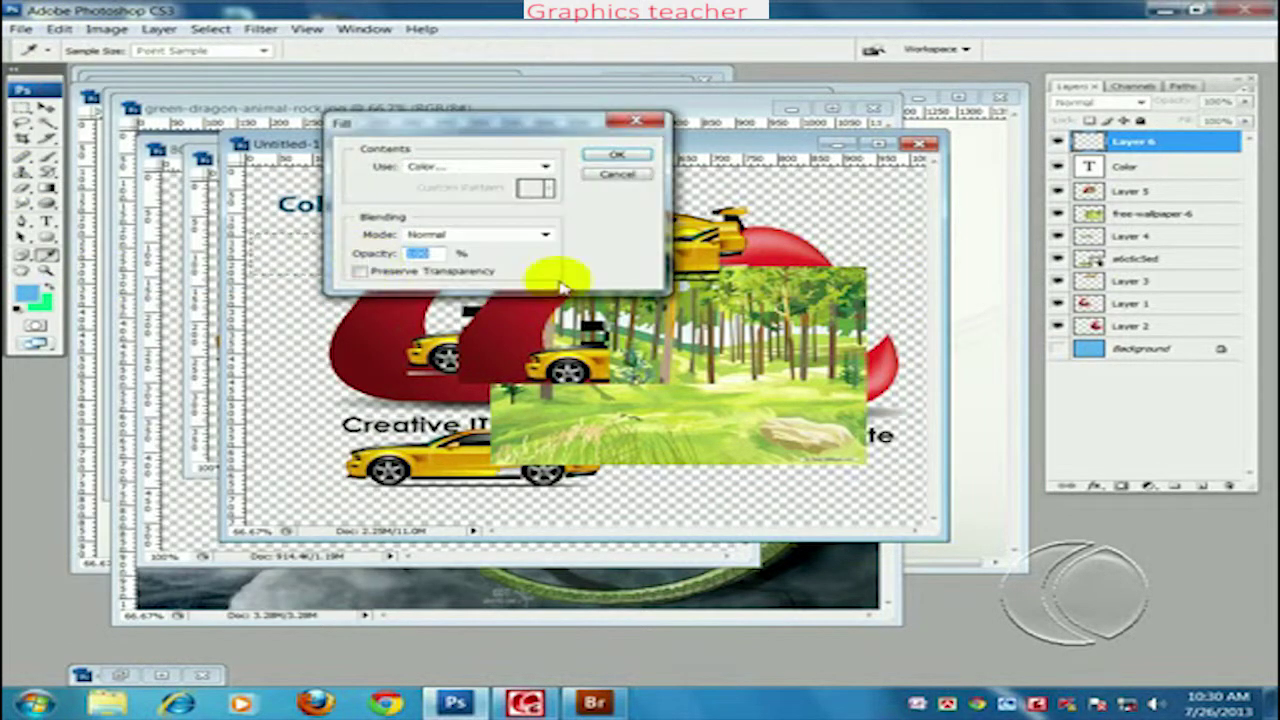
drag(500, 137, 597, 164)
click(600, 188)
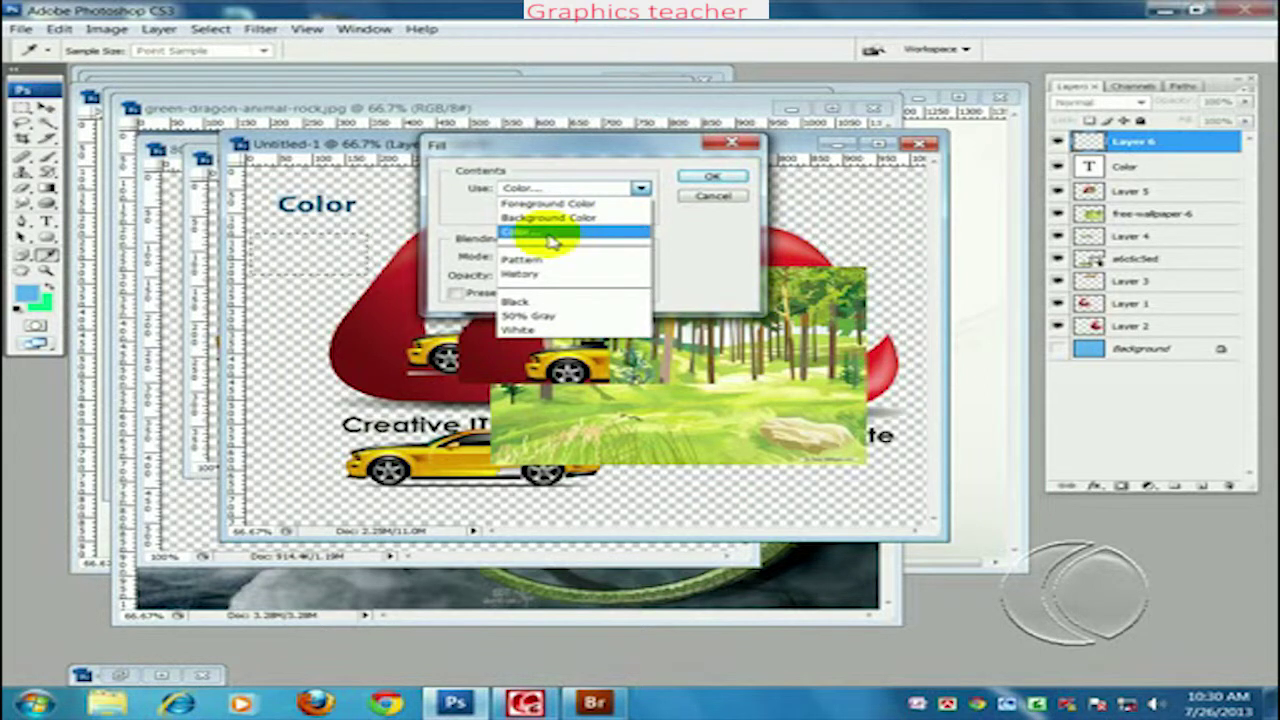
click(530, 231)
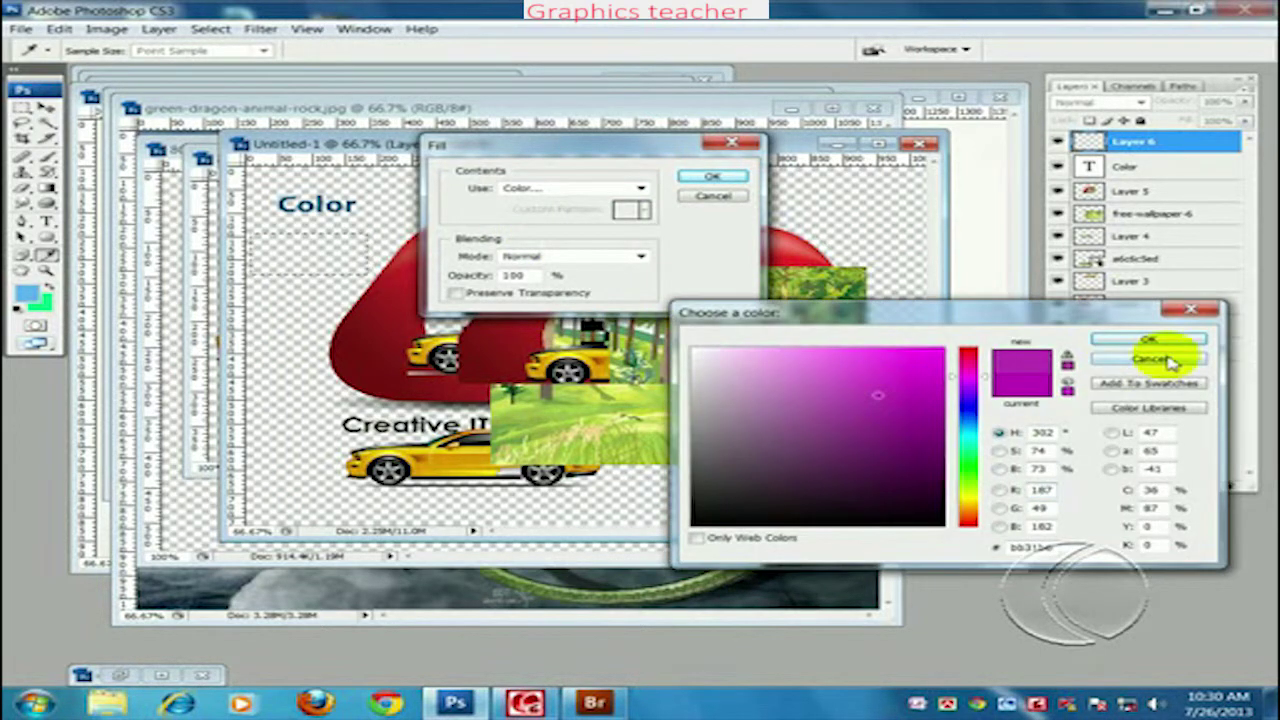
click(1148, 339)
click(712, 177)
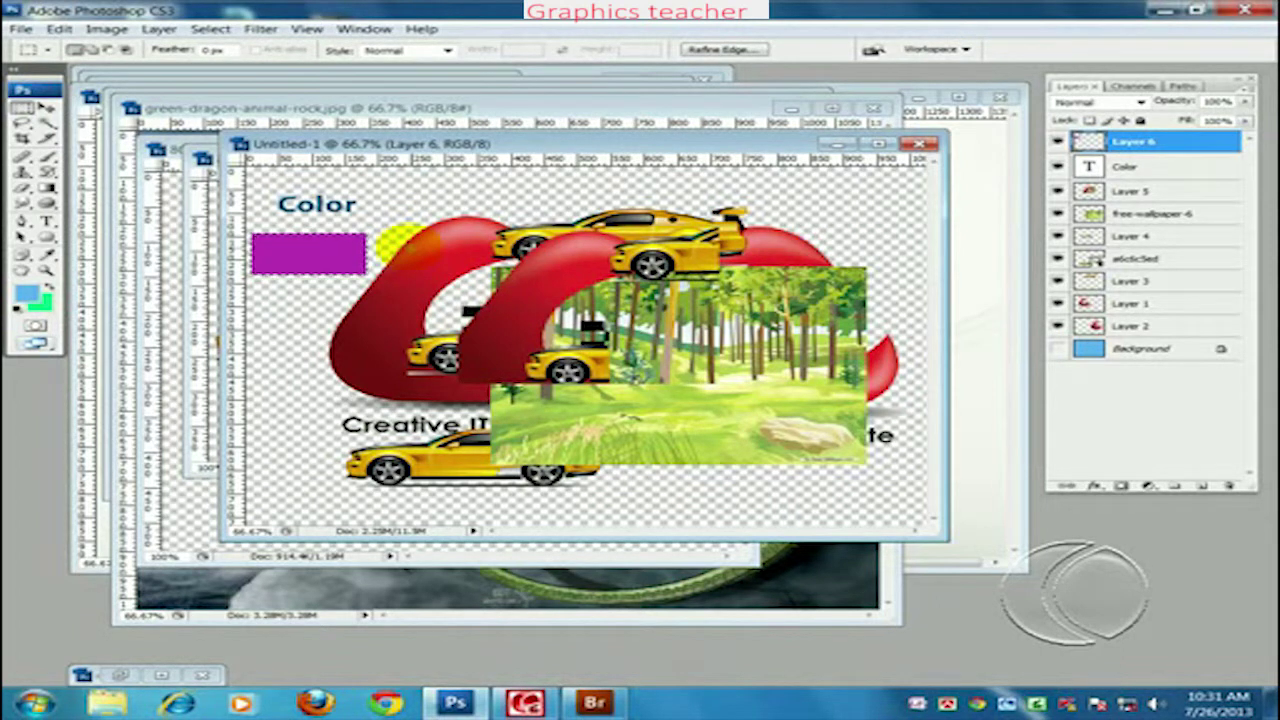
key(ctrl+z)
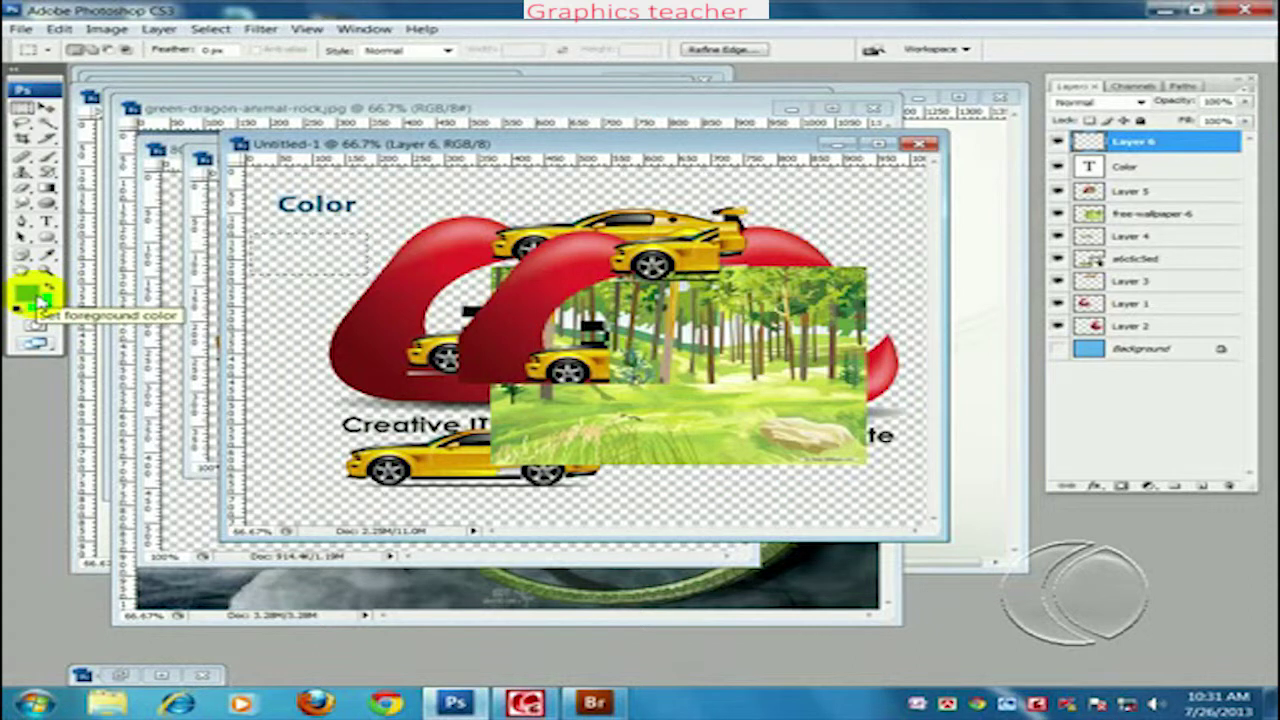
click(42, 300)
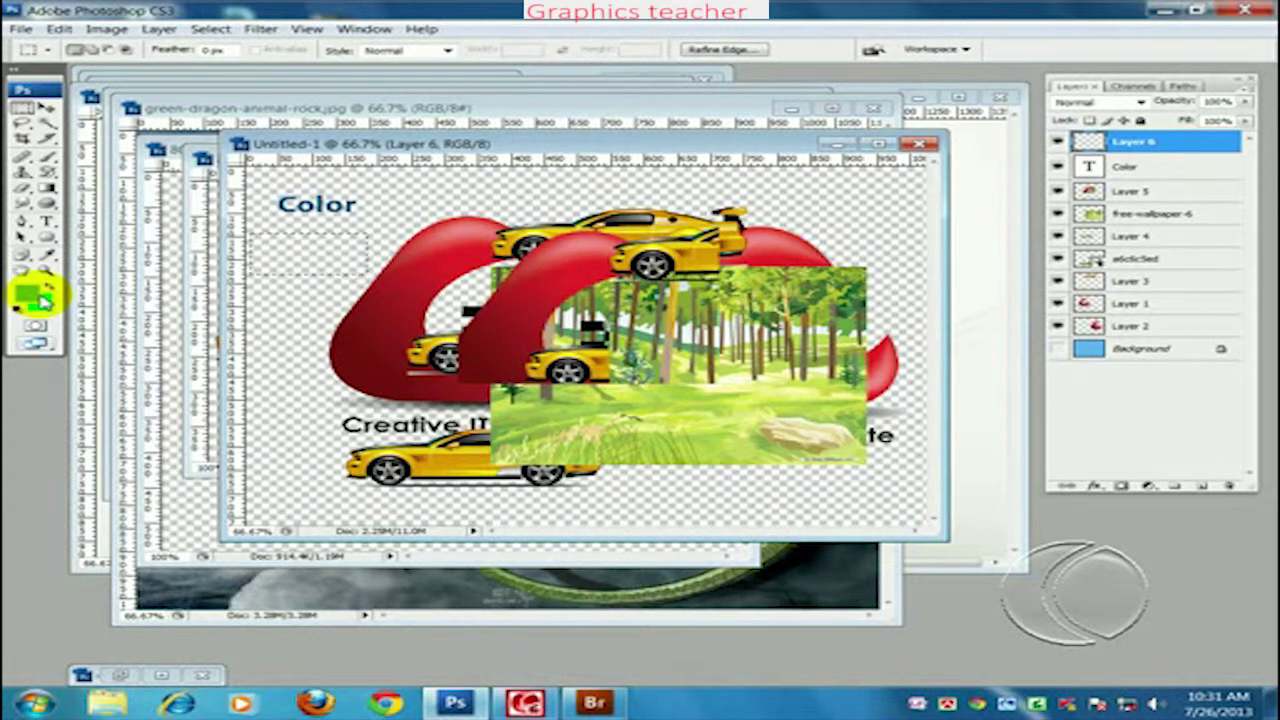
Step: Fill Layer 6's selection with a Custom Pattern chosen in the Fill dialog
click(58, 30)
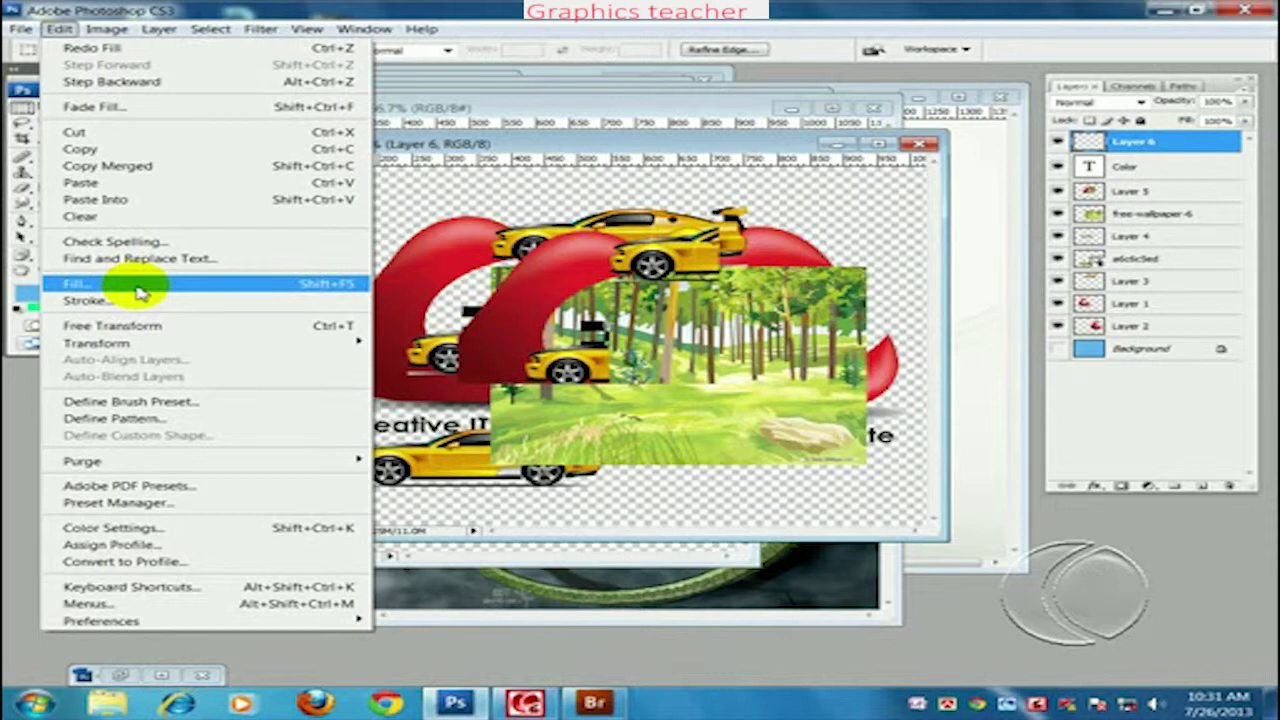
click(138, 288)
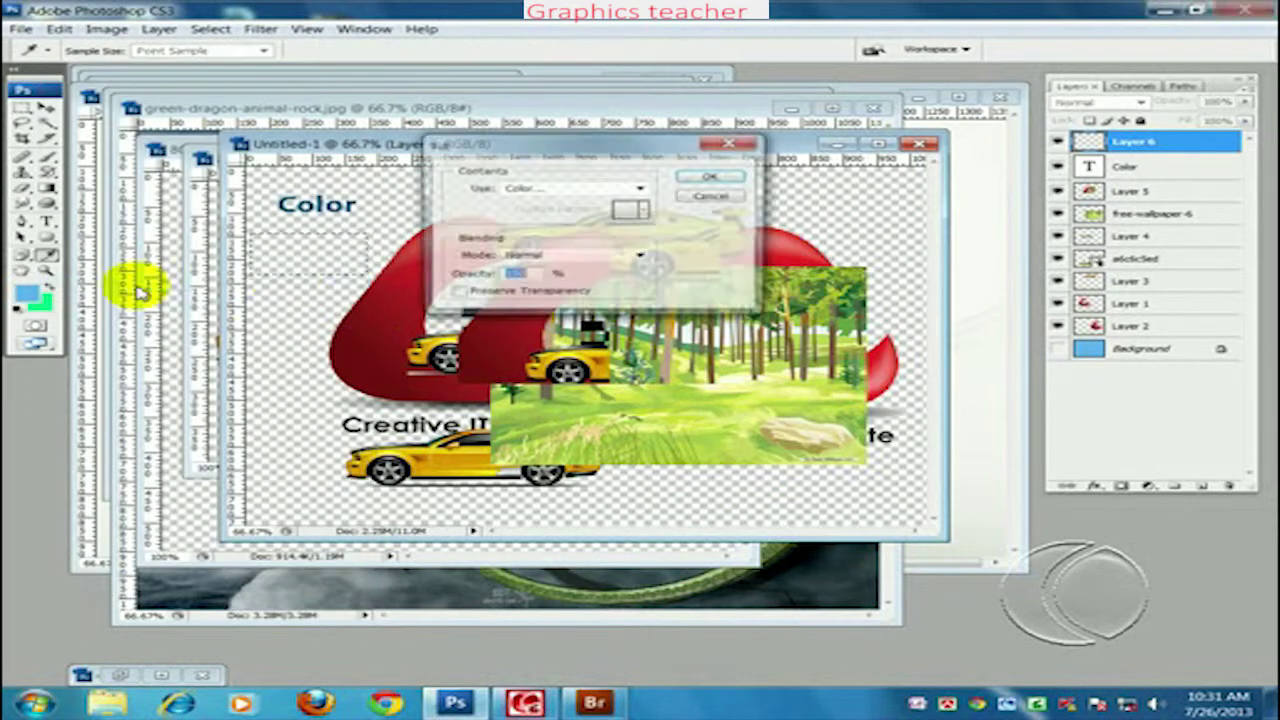
click(578, 190)
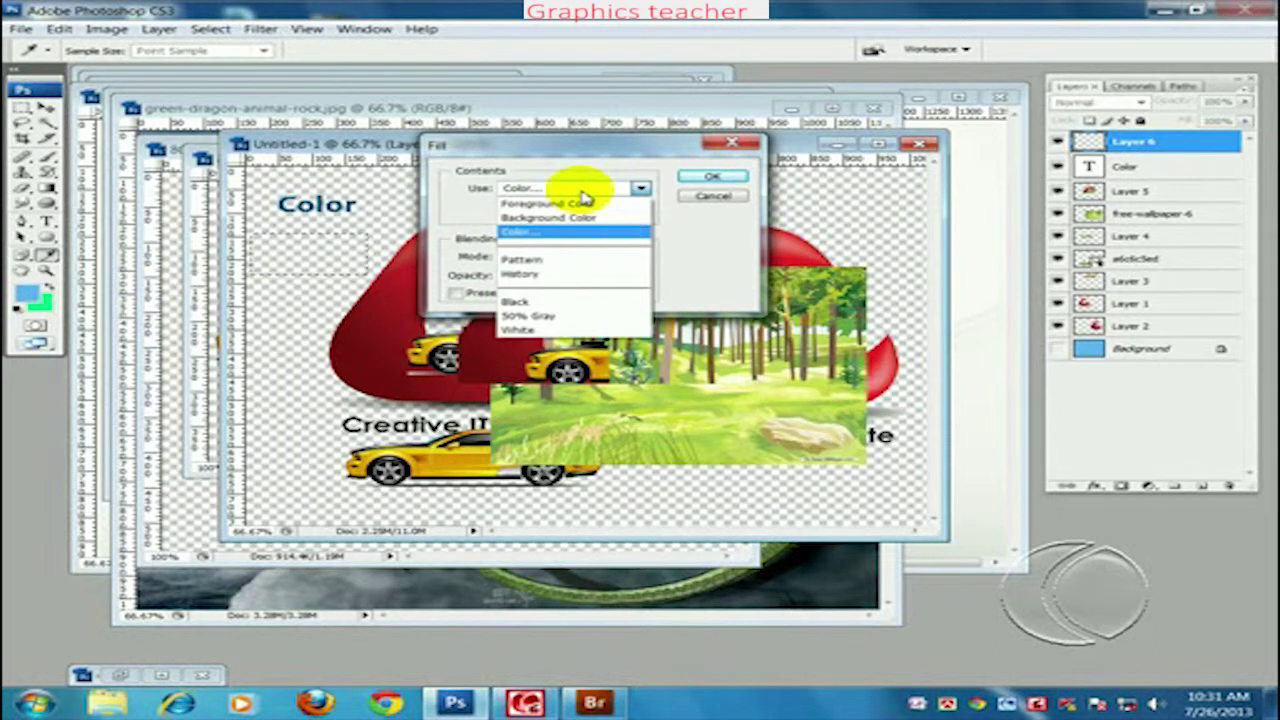
click(540, 263)
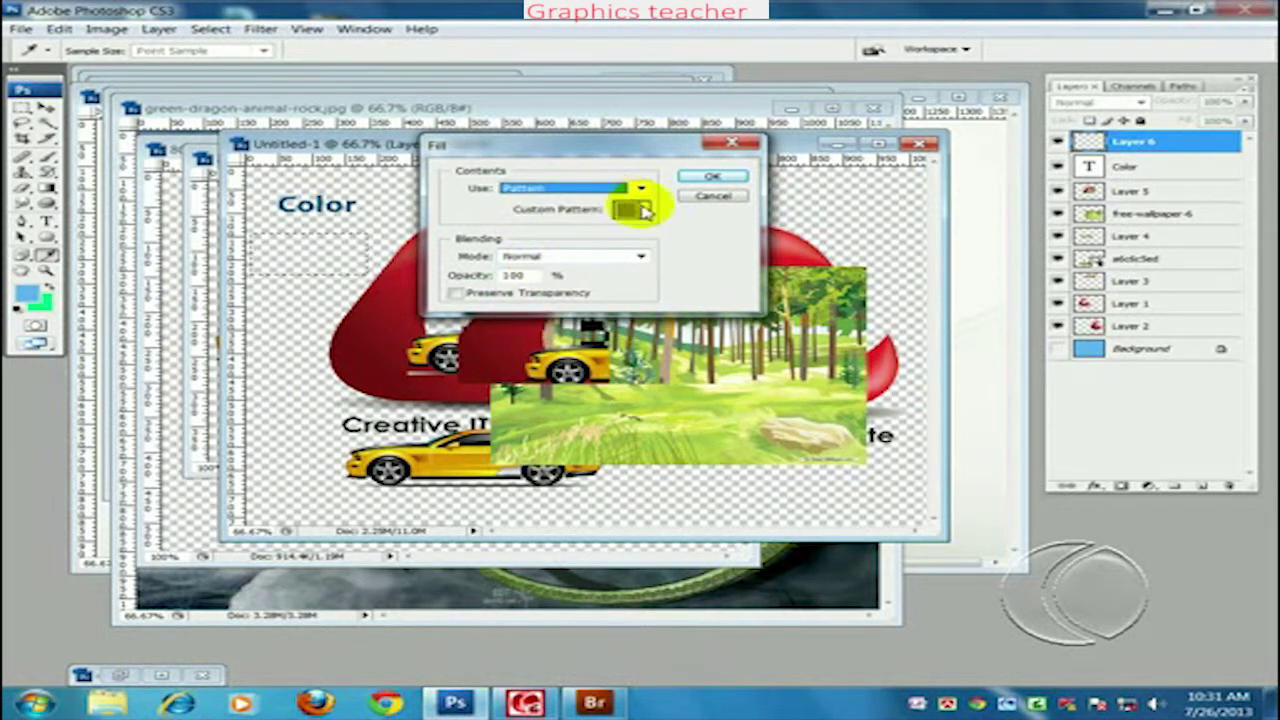
click(640, 209)
click(640, 288)
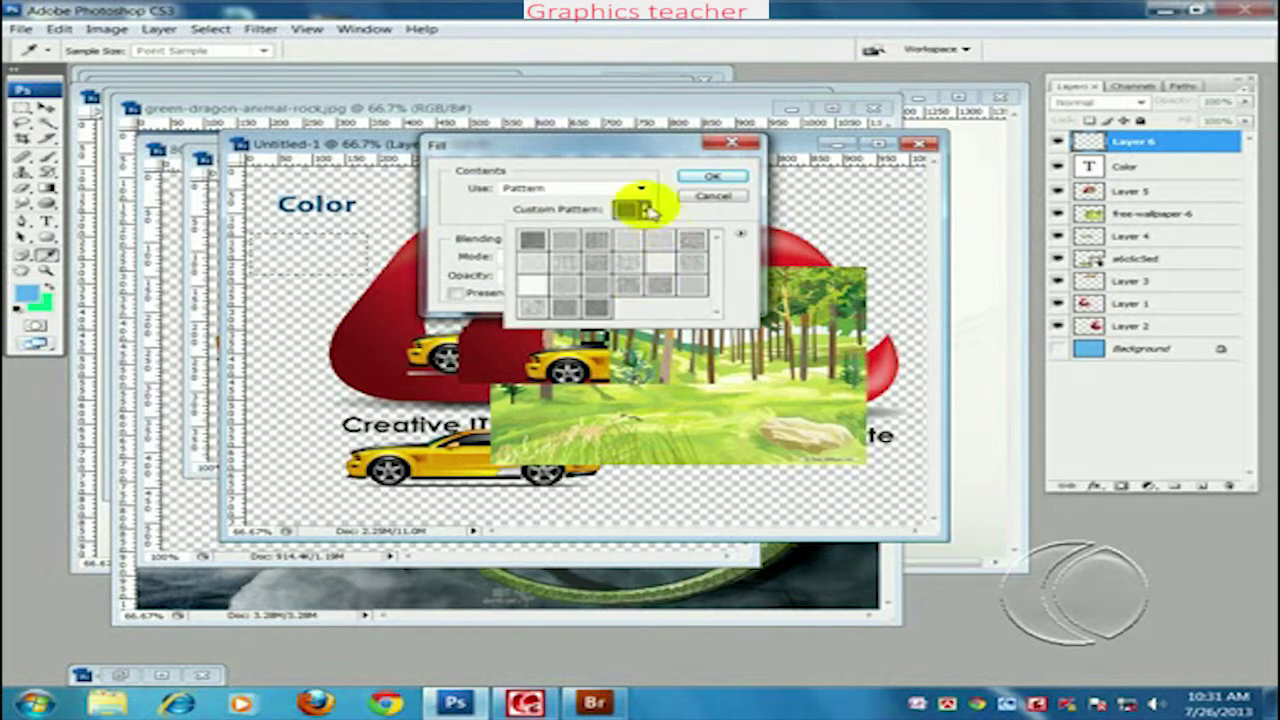
click(640, 209)
click(640, 188)
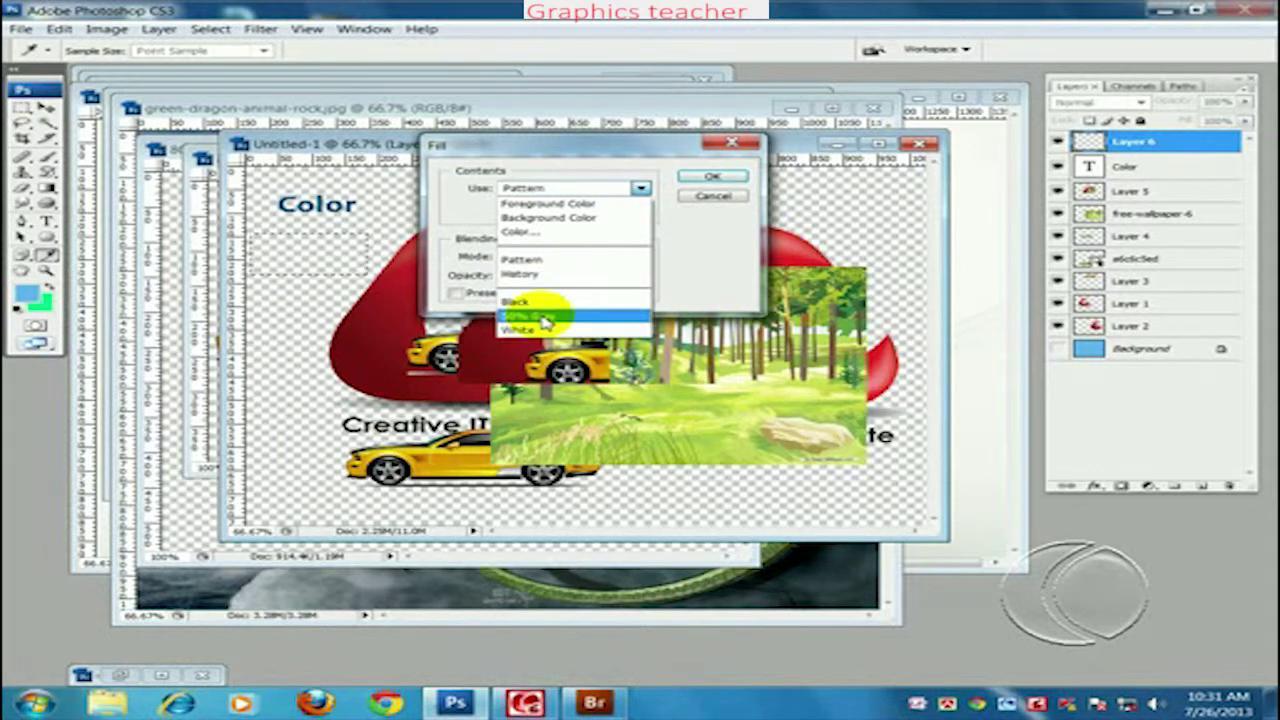
click(712, 198)
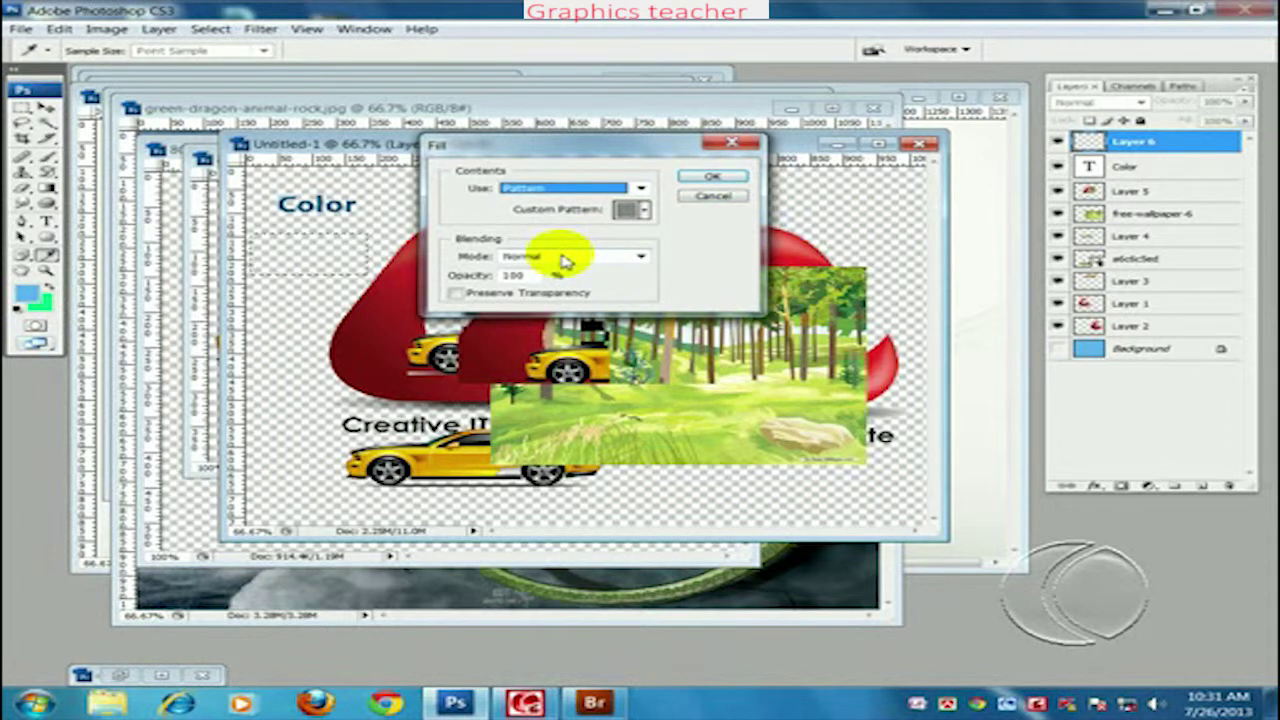
click(710, 177)
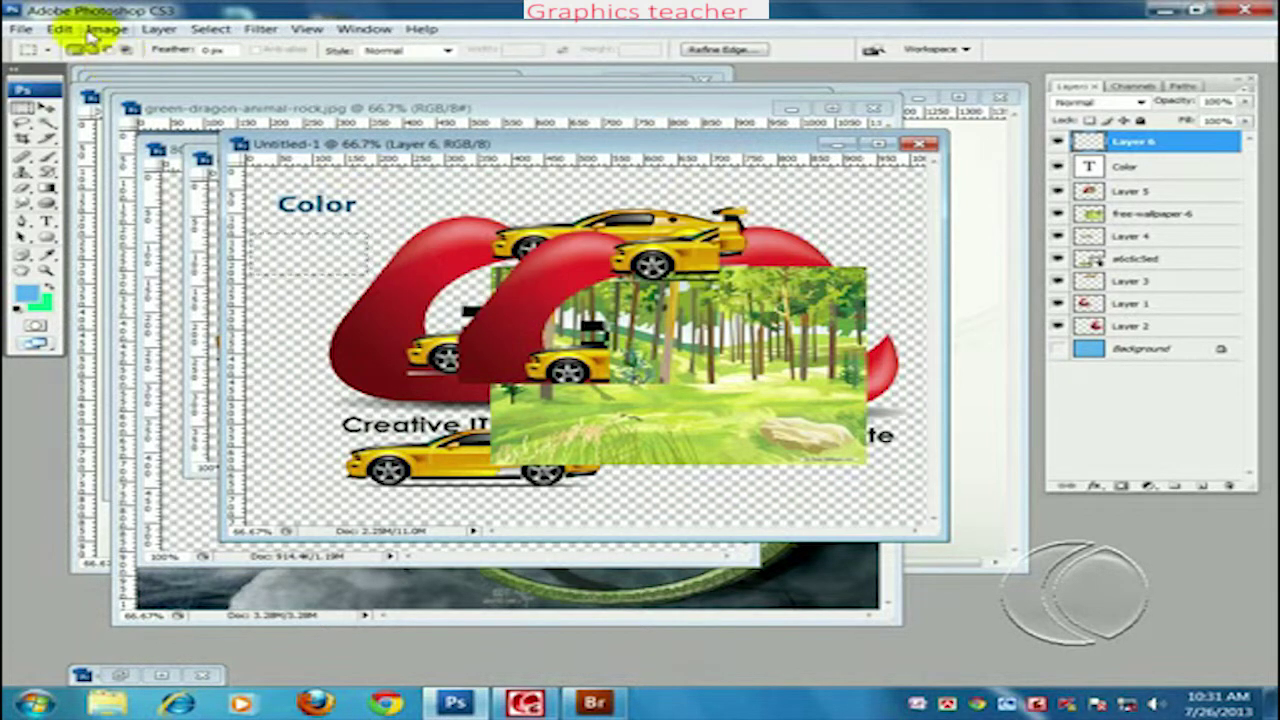
Step: Stroke the selection with a 3 px dark blue line placed Outside, then deselect
click(60, 29)
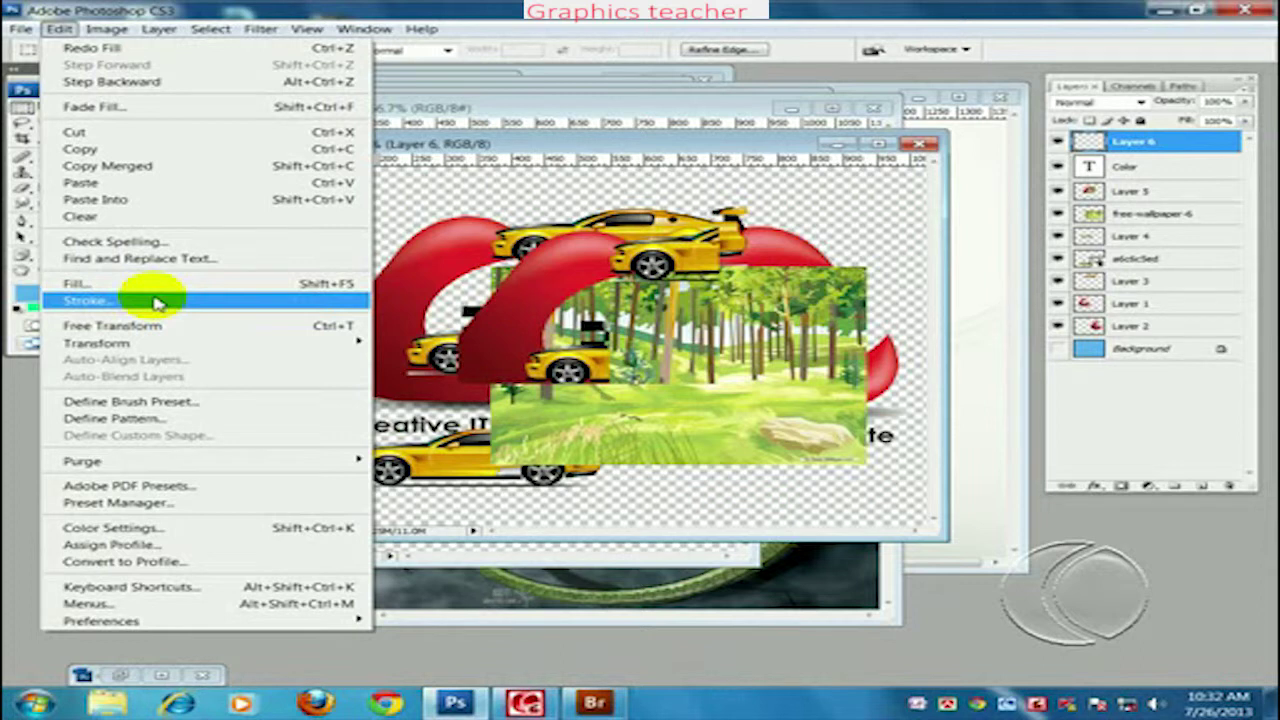
click(155, 302)
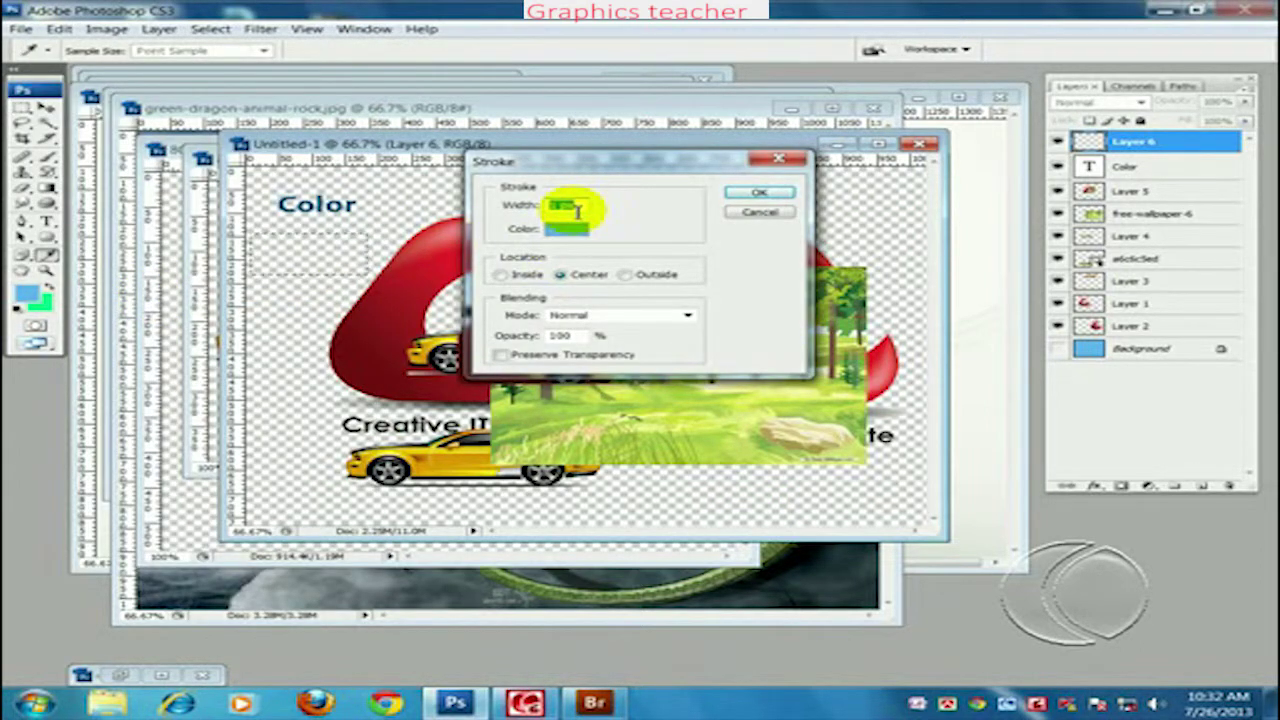
text(3)
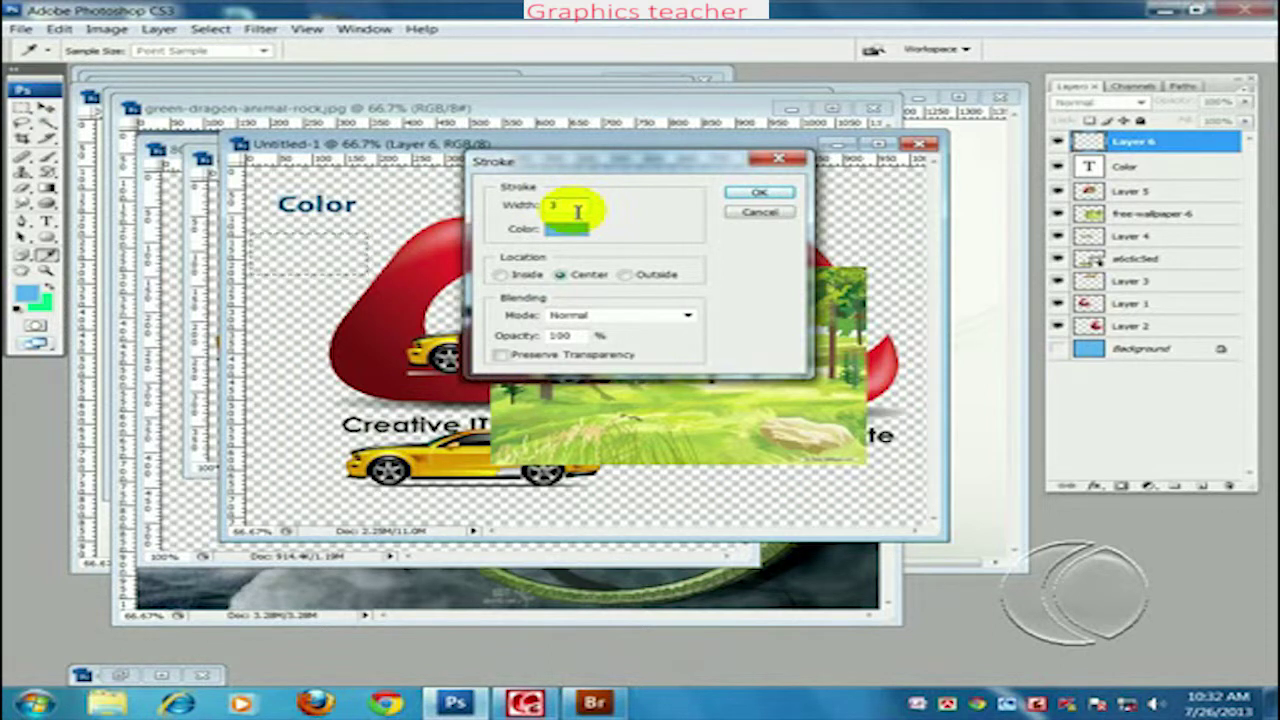
click(570, 233)
drag(871, 420, 905, 405)
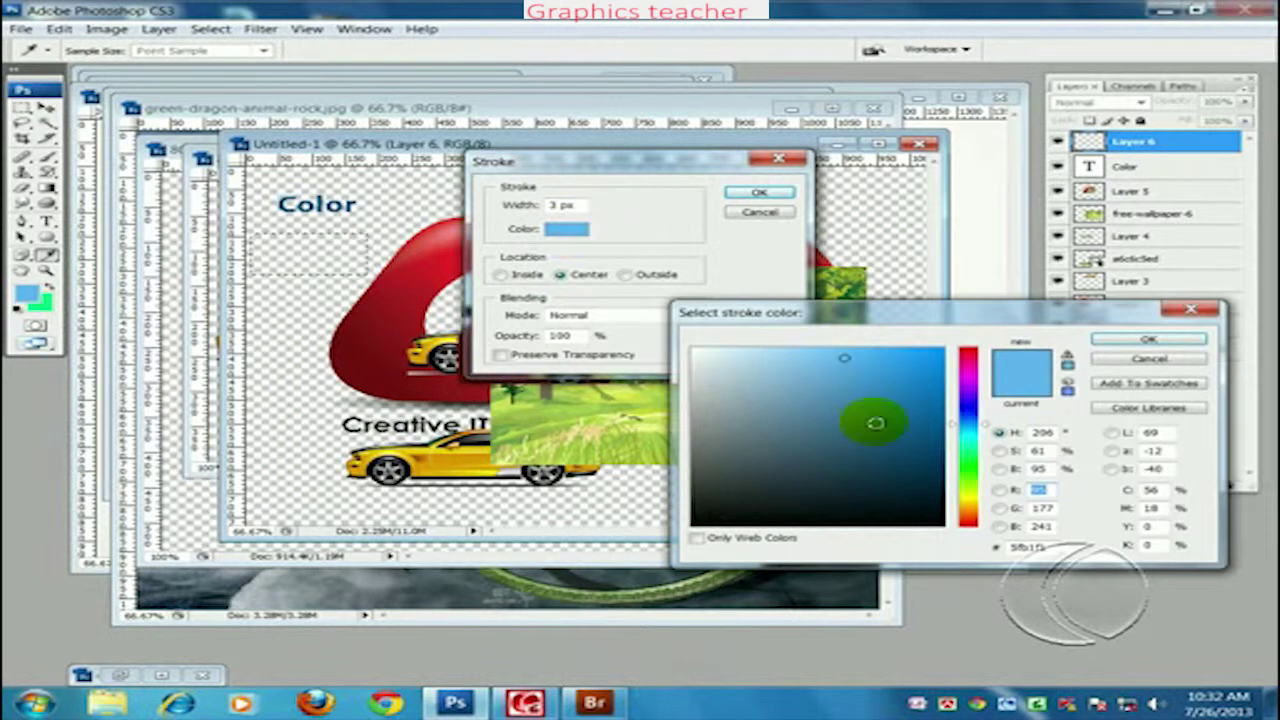
click(1113, 343)
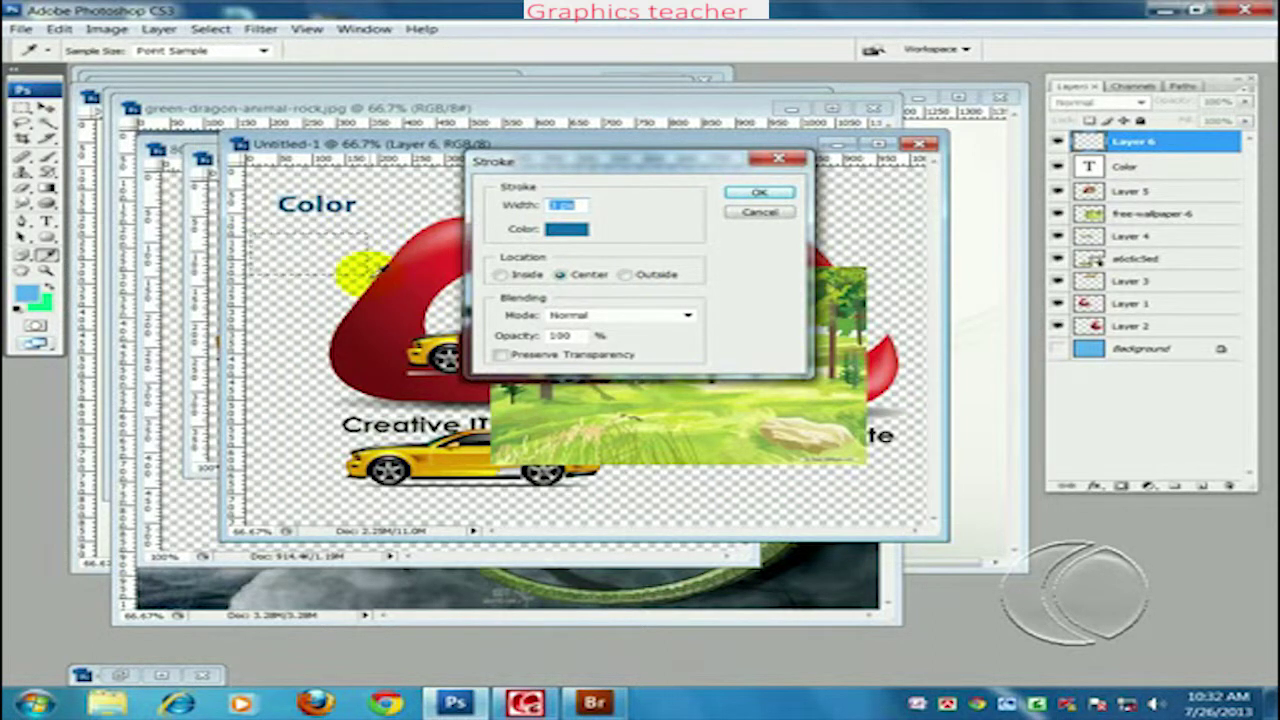
text(3)
click(634, 280)
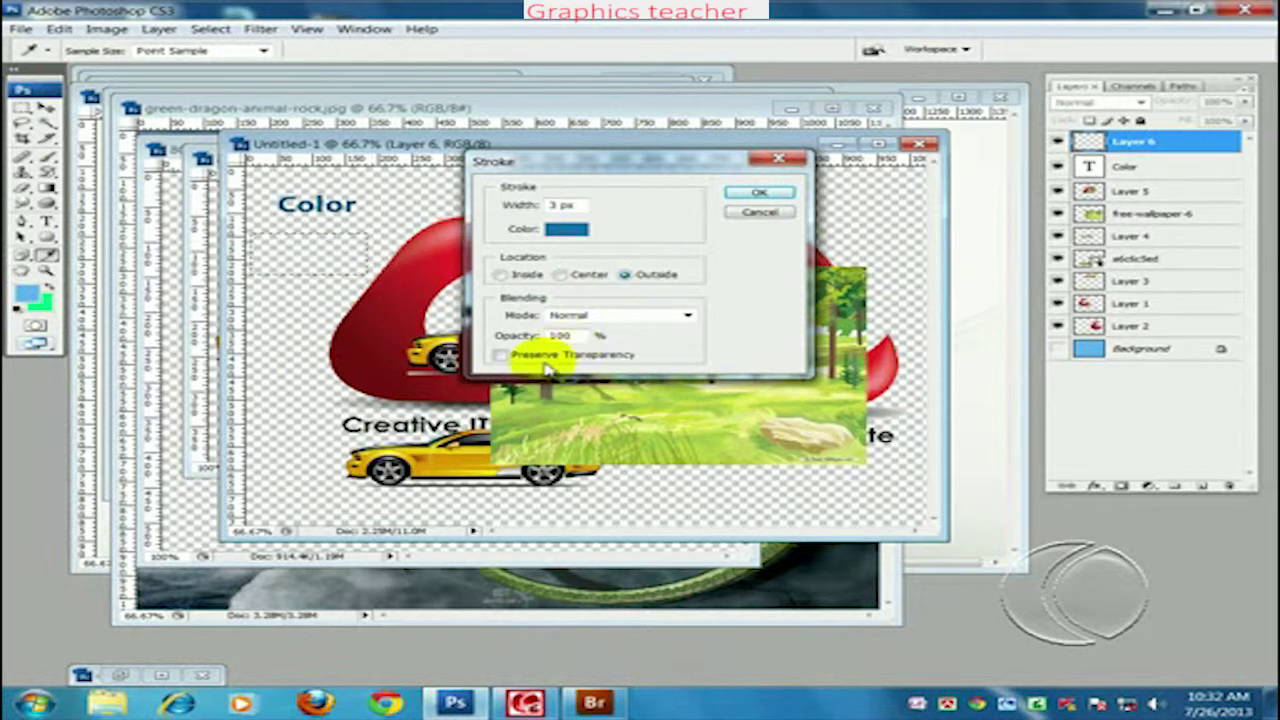
click(762, 190)
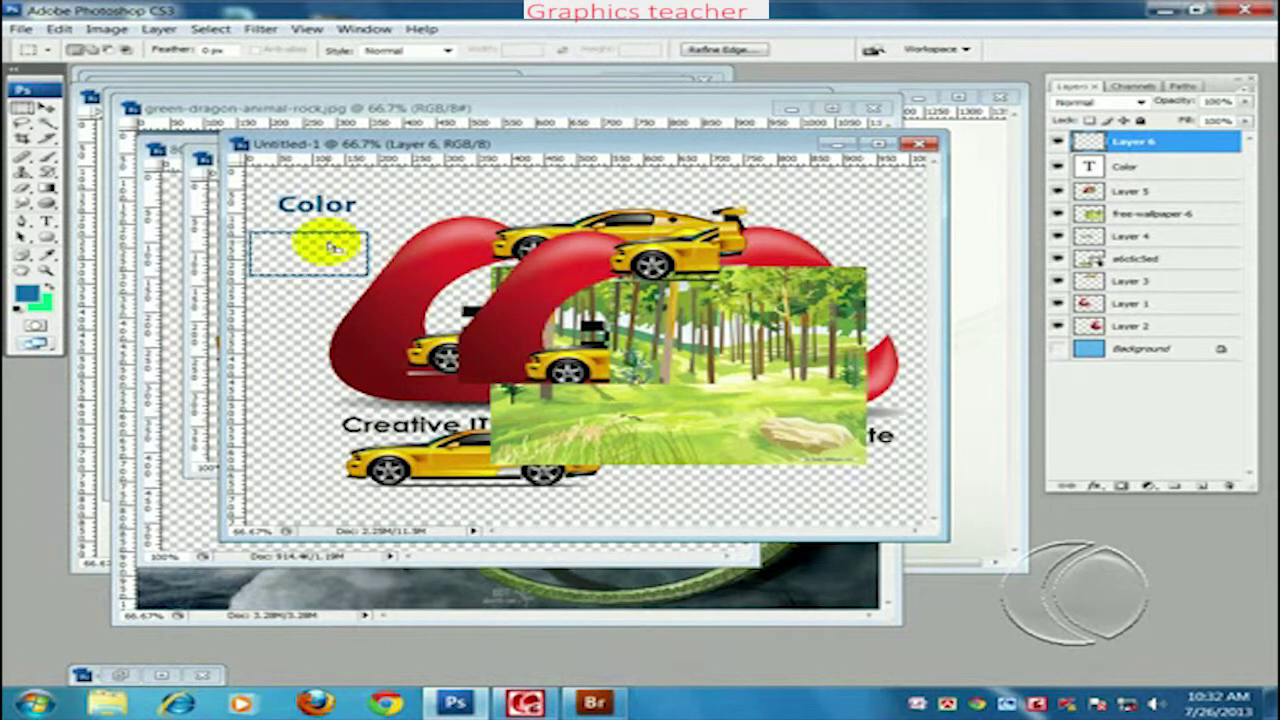
key(ctrl+d)
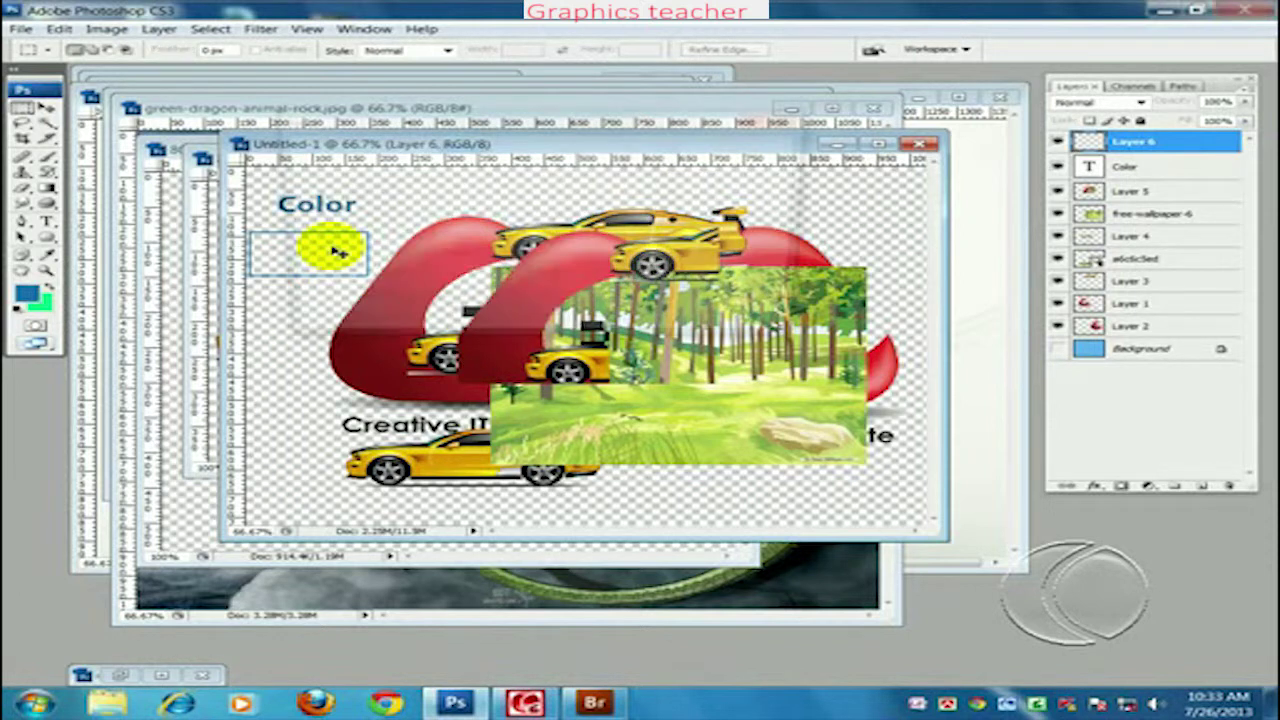
Step: Create a new blank document and draw a blue-filled elliptical circle on a new layer
key(ctrl+n)
key(Return)
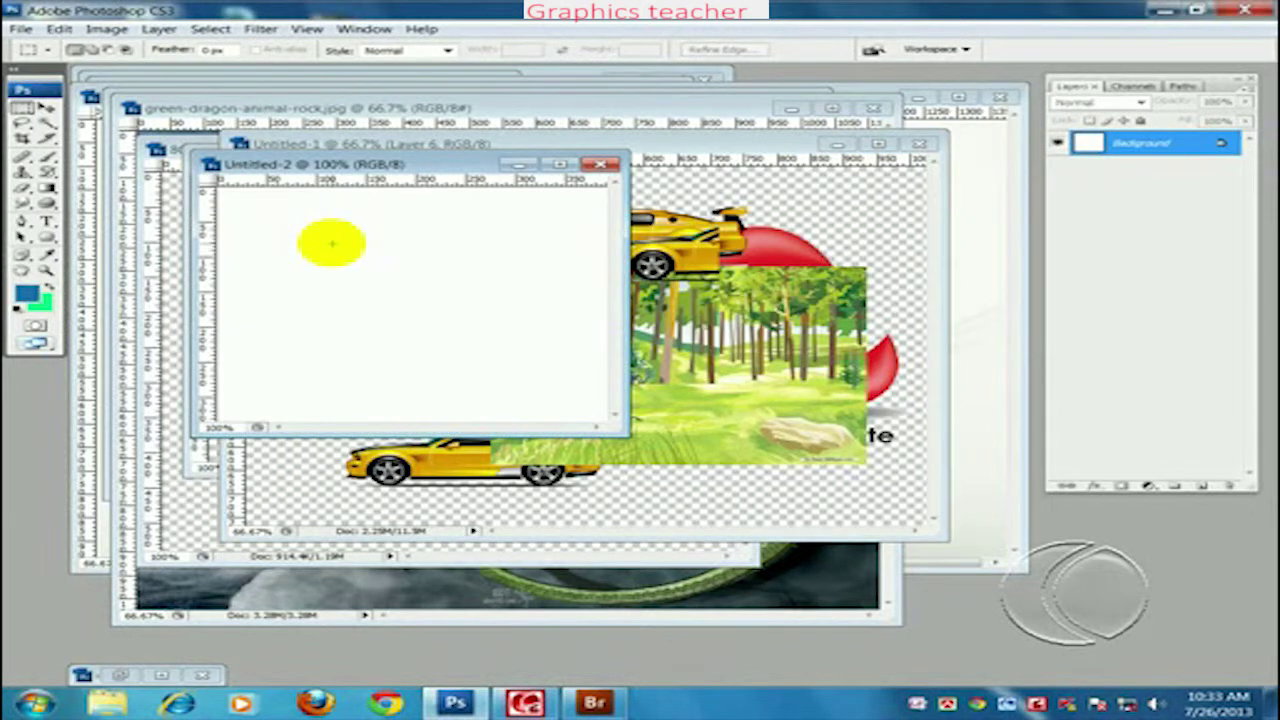
key(f)
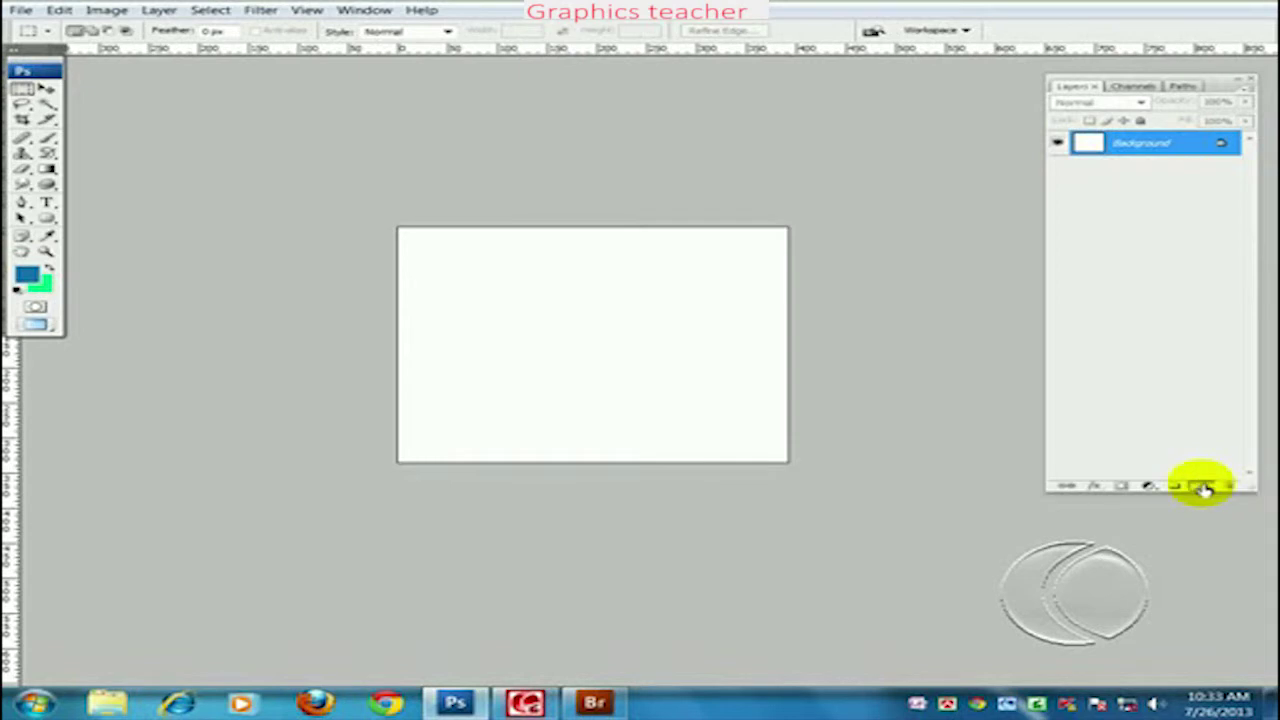
click(1201, 486)
right_click(22, 90)
click(78, 101)
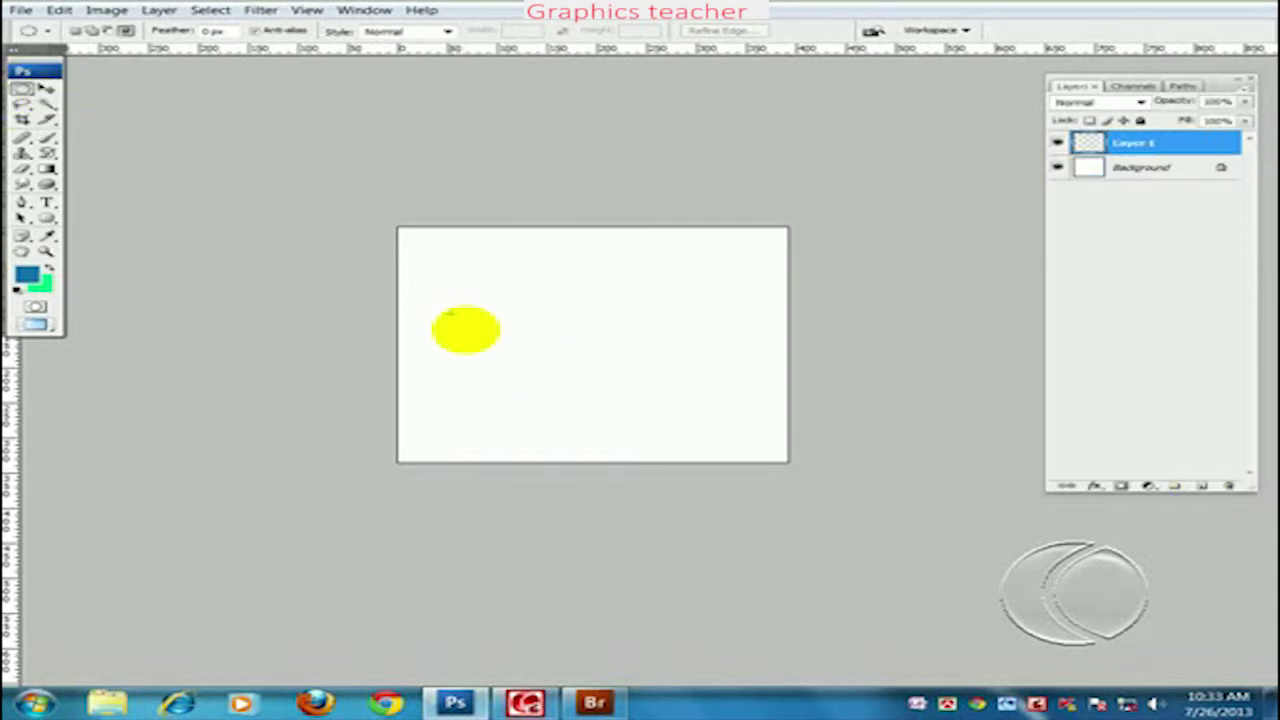
drag(441, 302, 519, 358)
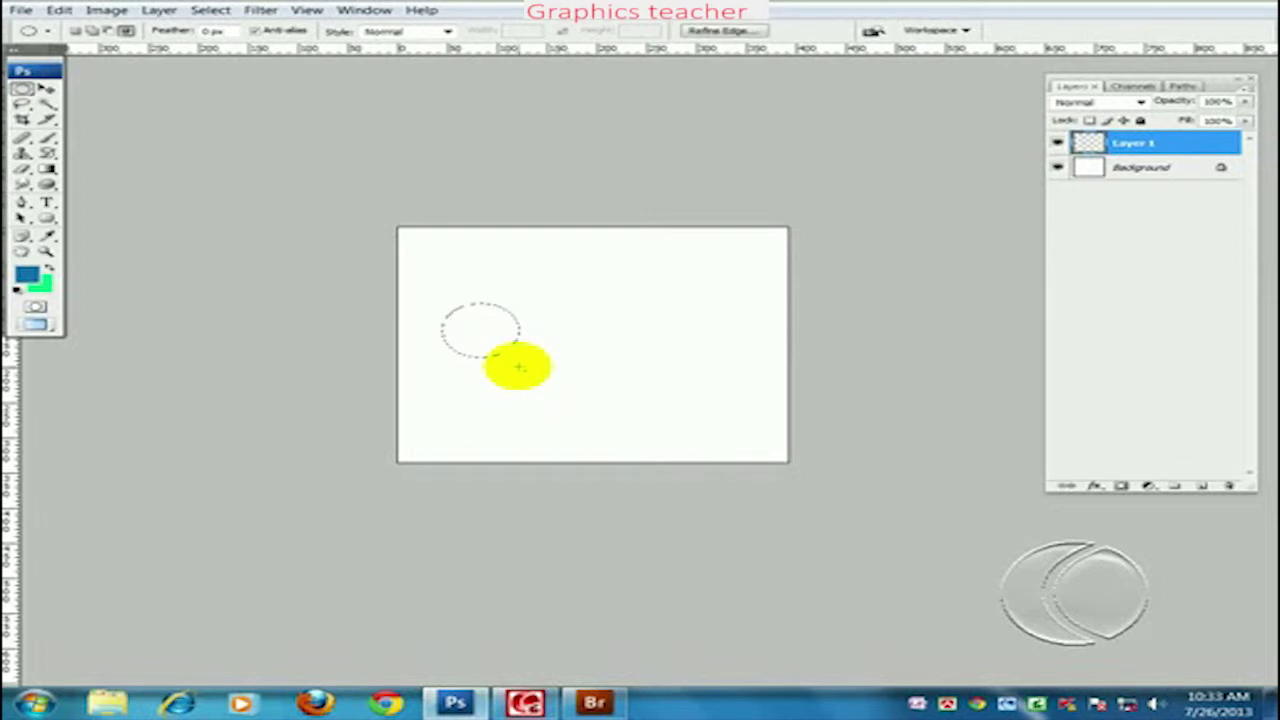
key(alt+BackSpace)
key(ctrl+d)
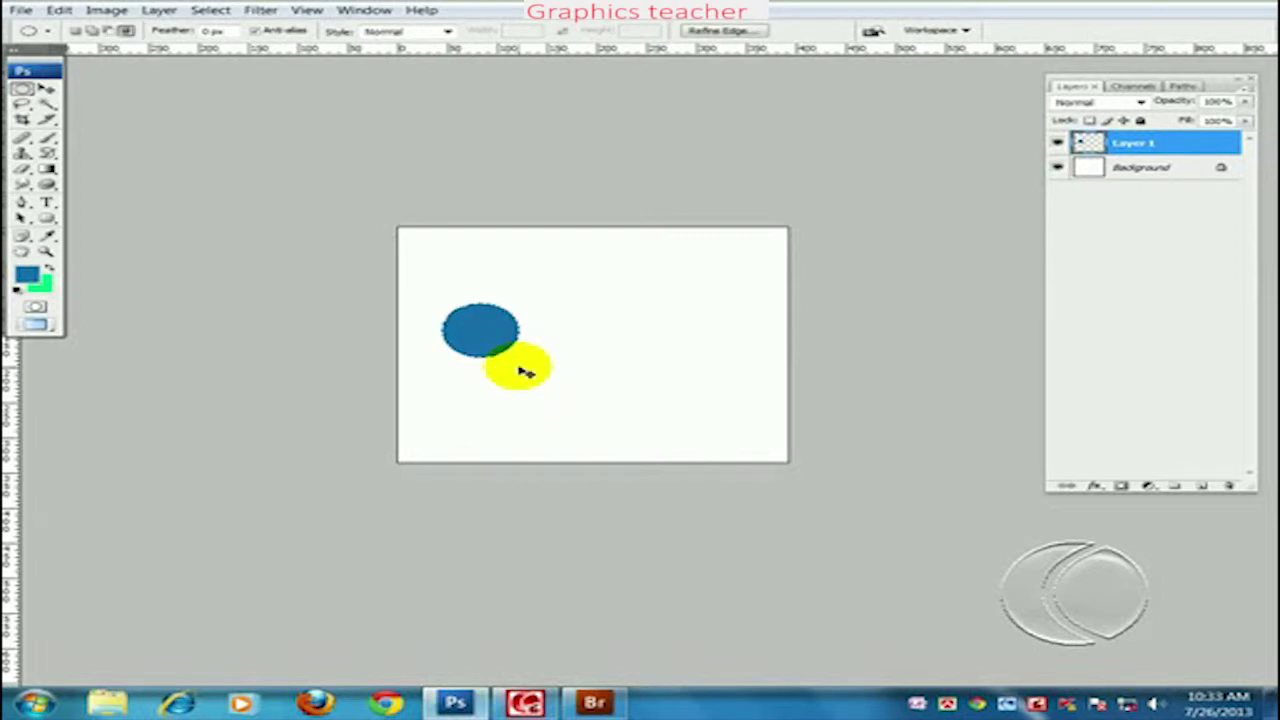
Step: Add a second layer and fill a larger circle with the green background colour
click(1202, 485)
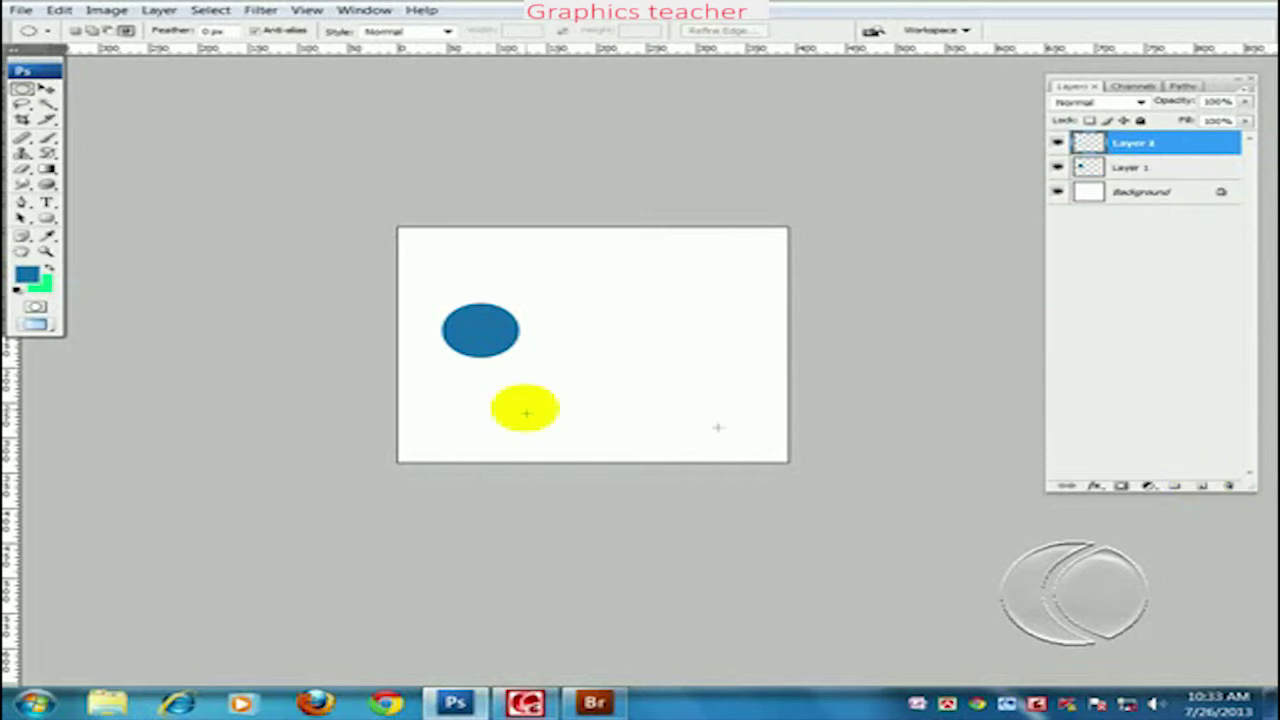
drag(601, 380, 695, 403)
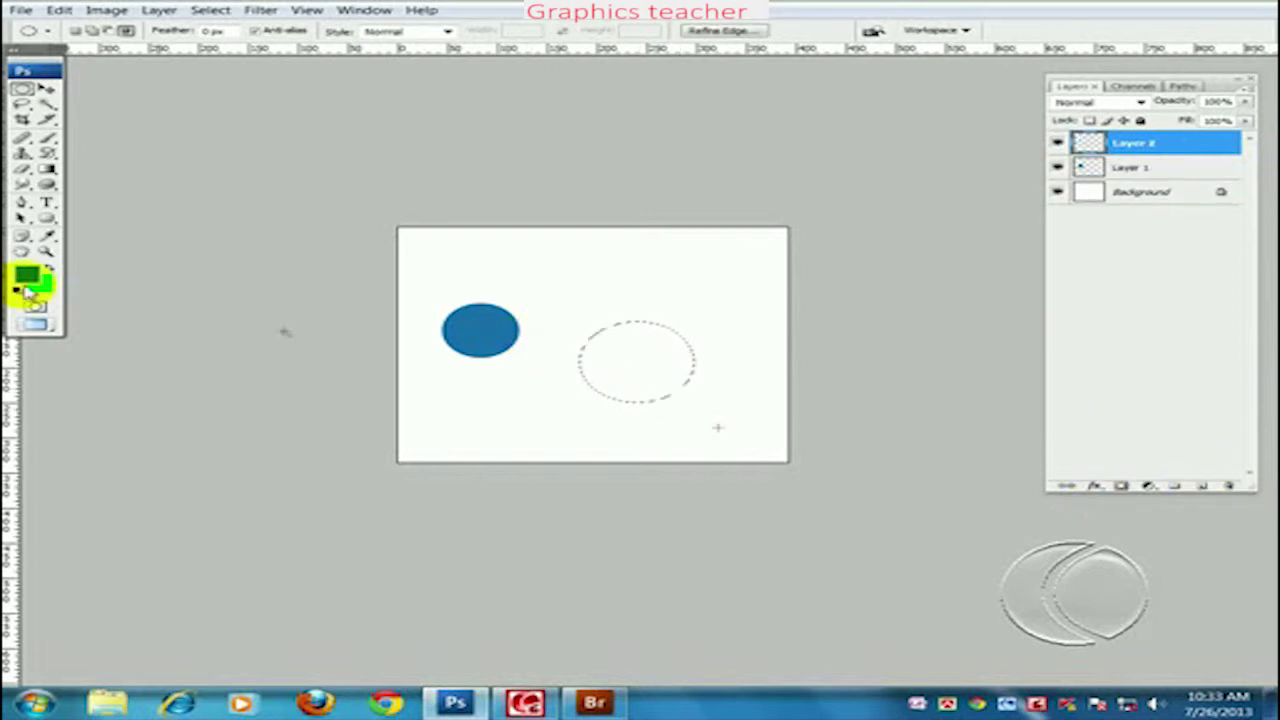
key(ctrl+BackSpace)
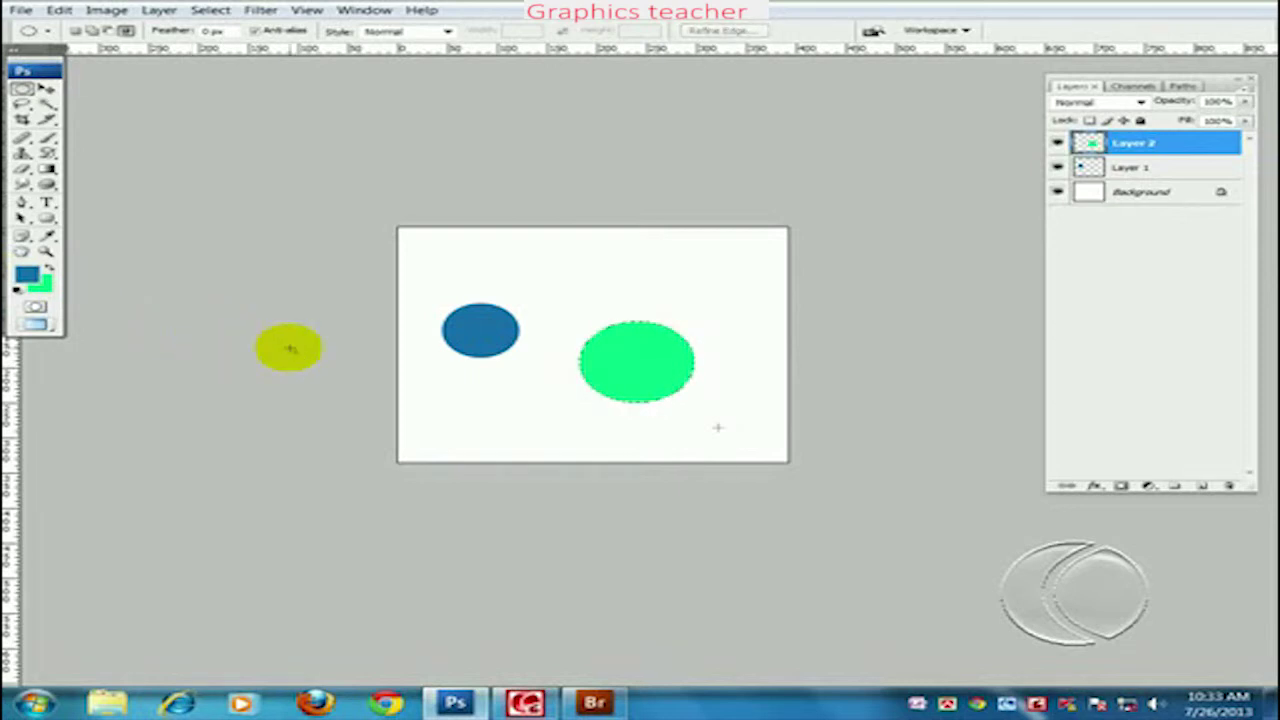
key(ctrl+shift+d)
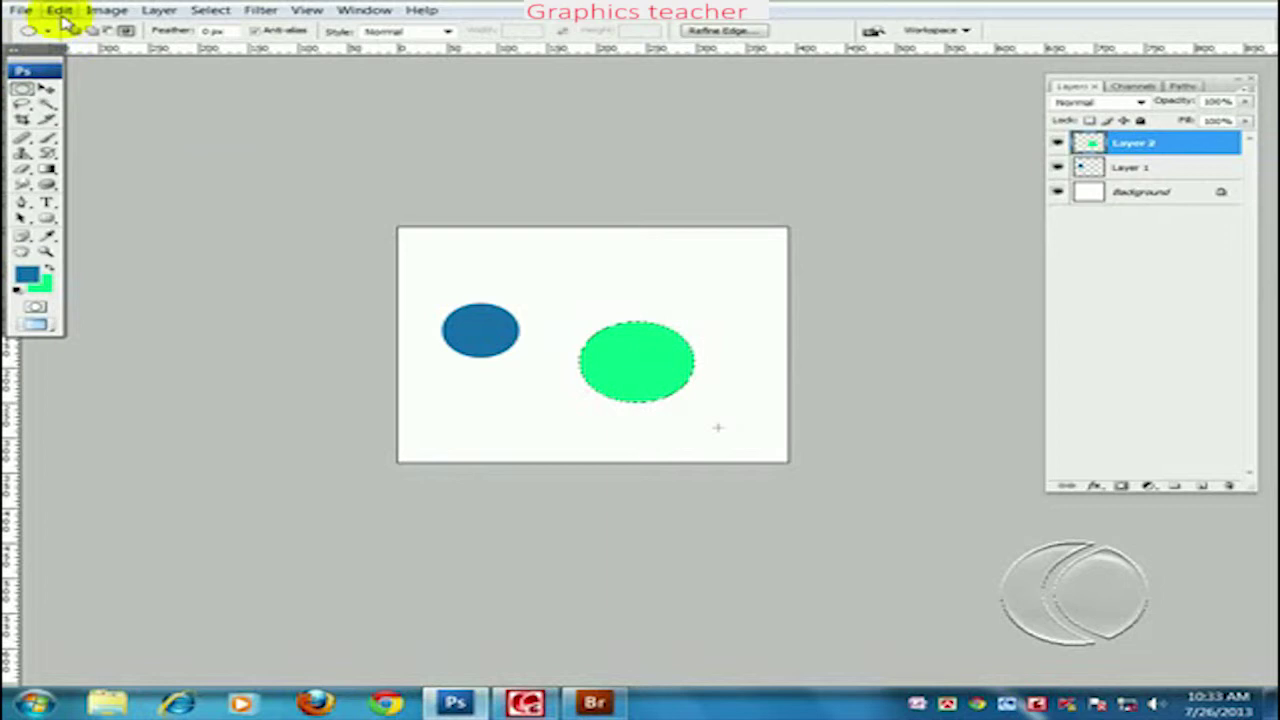
click(59, 10)
click(137, 281)
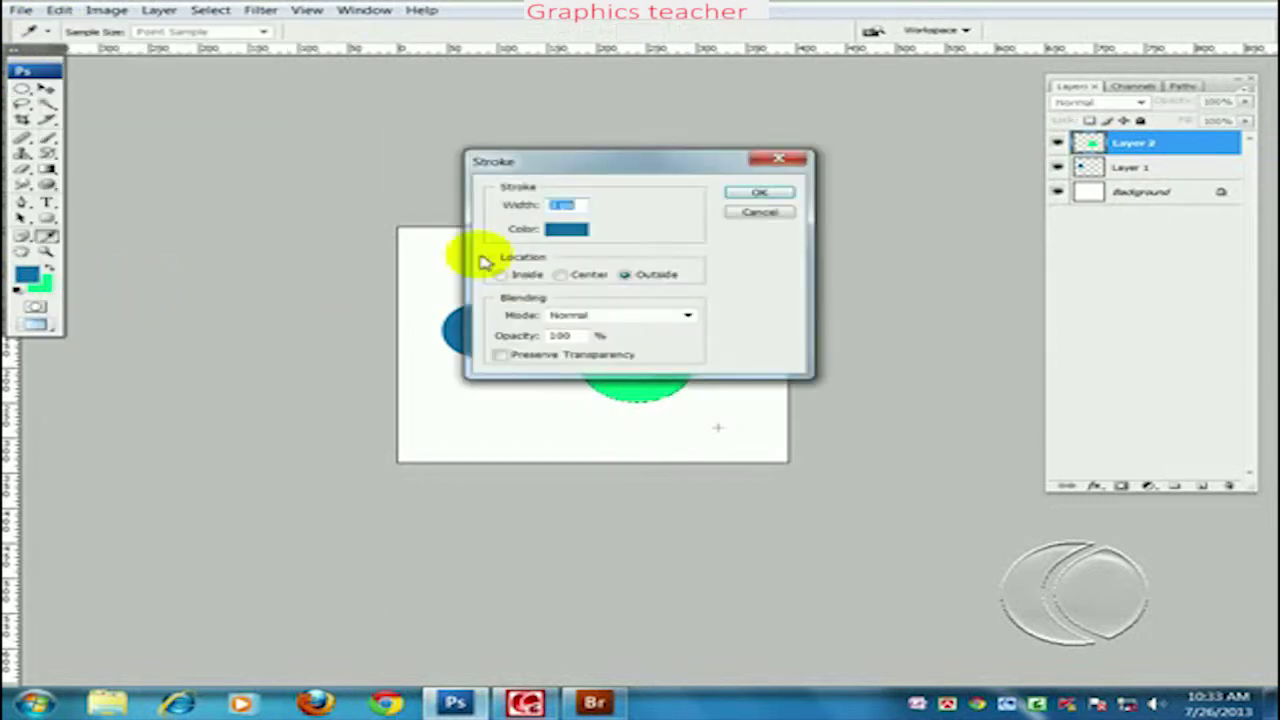
click(781, 193)
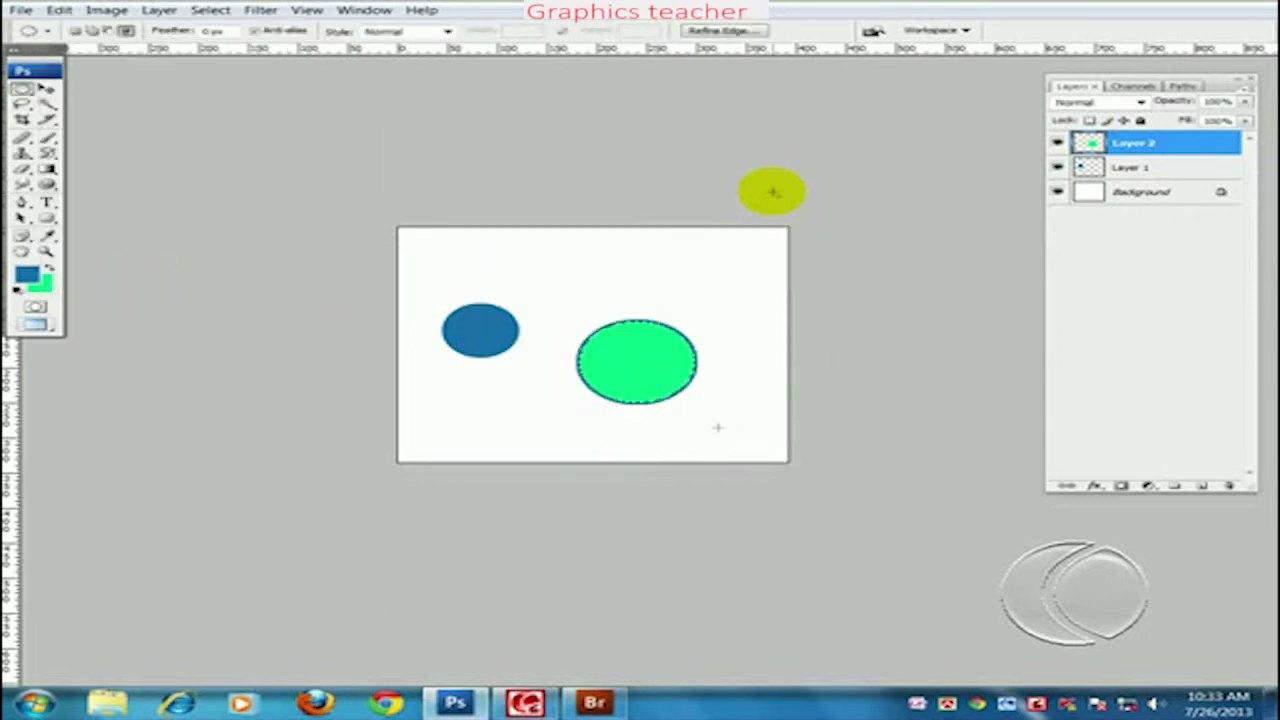
key(ctrl+d)
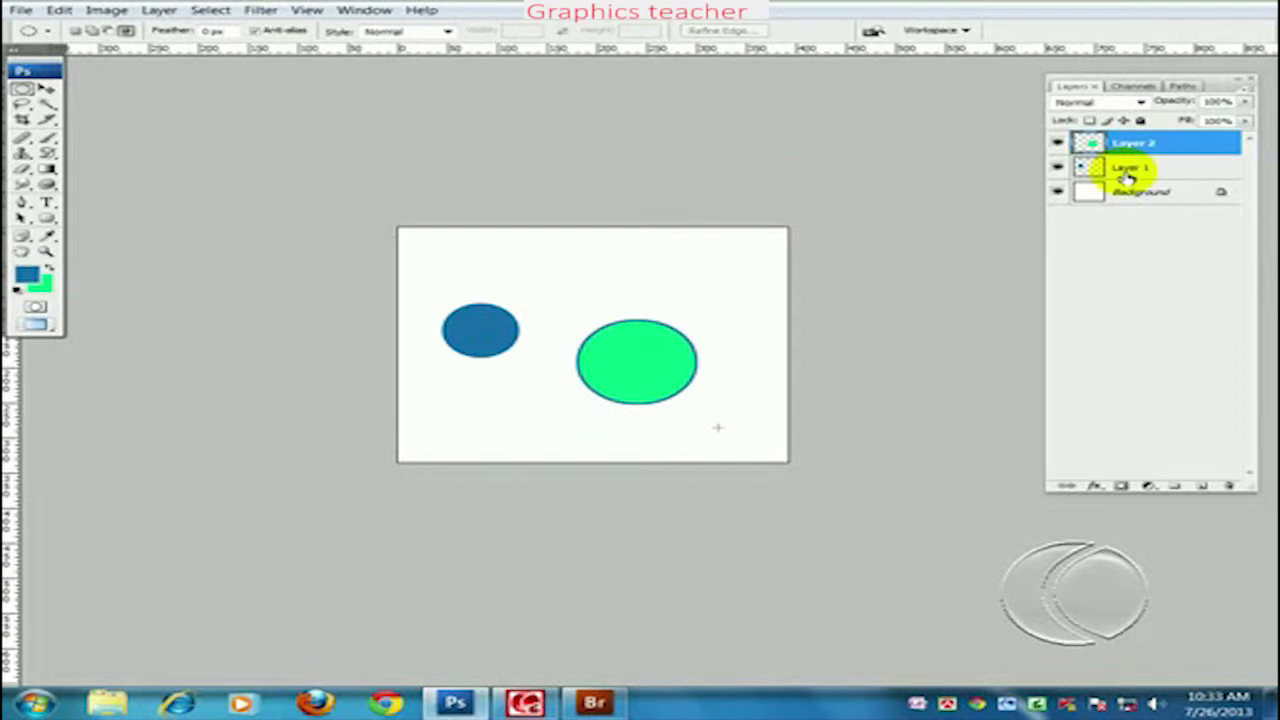
click(1127, 174)
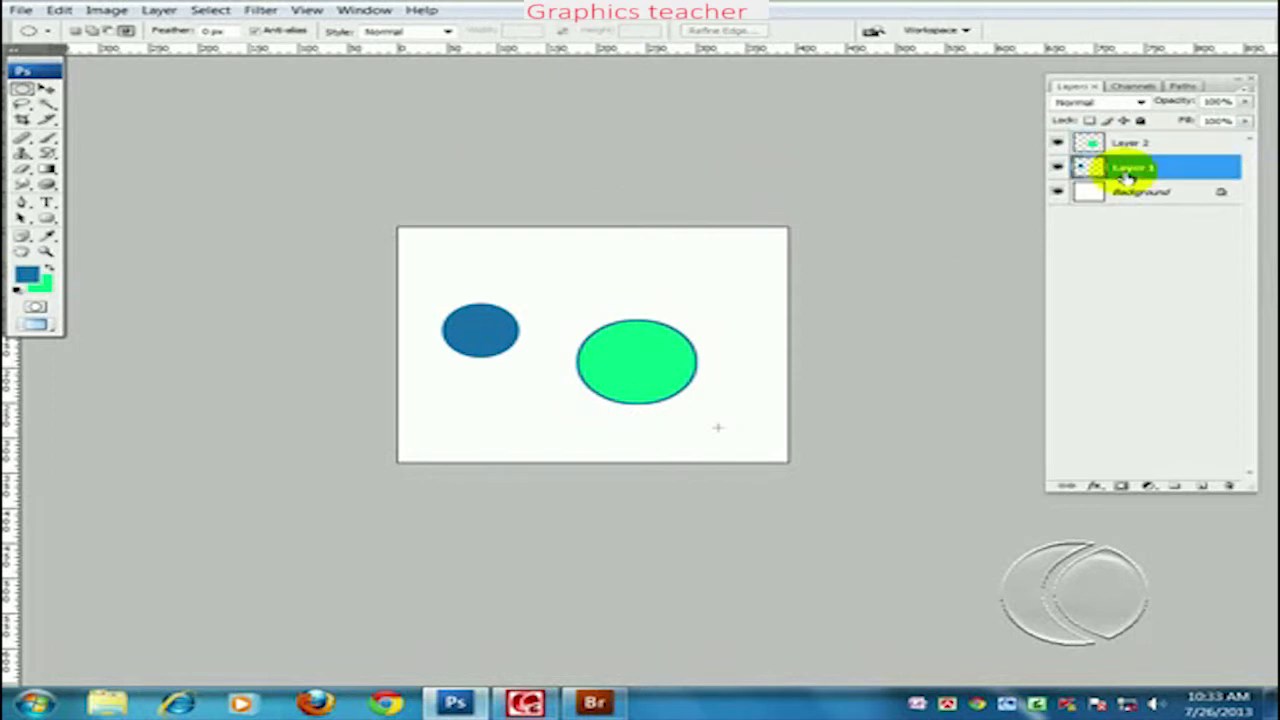
double_click(1224, 176)
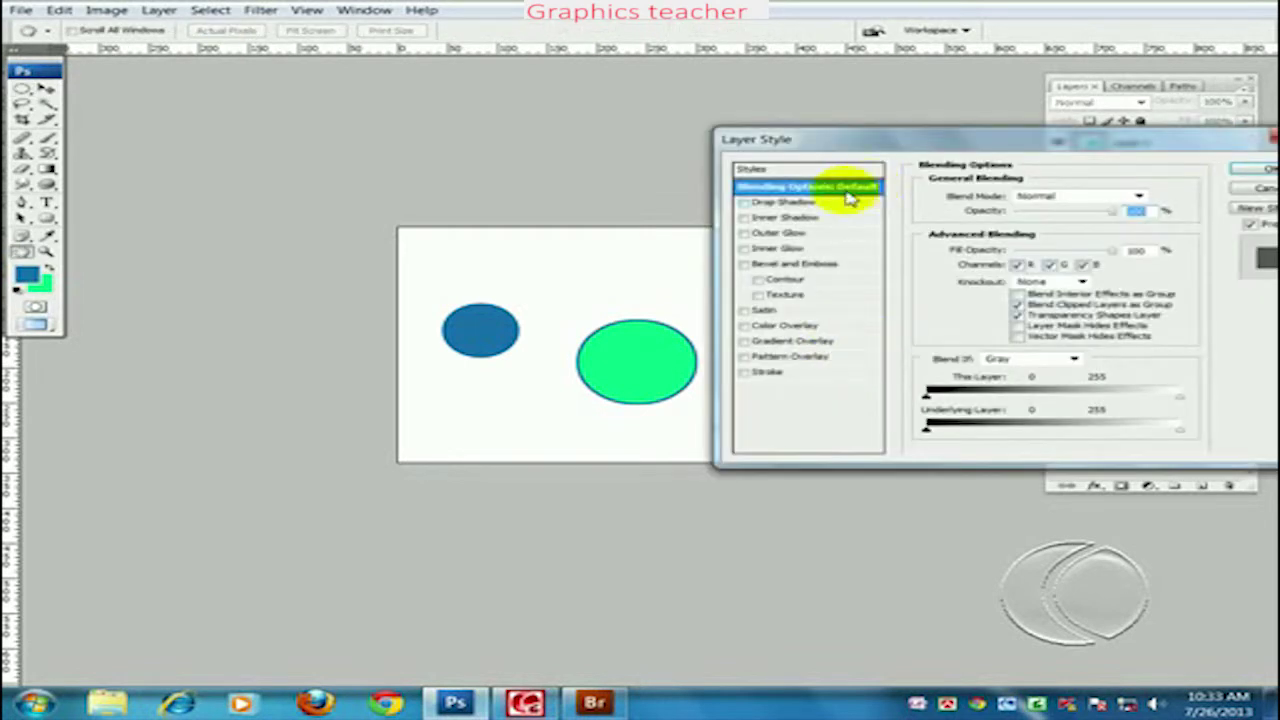
drag(845, 126, 833, 84)
click(762, 327)
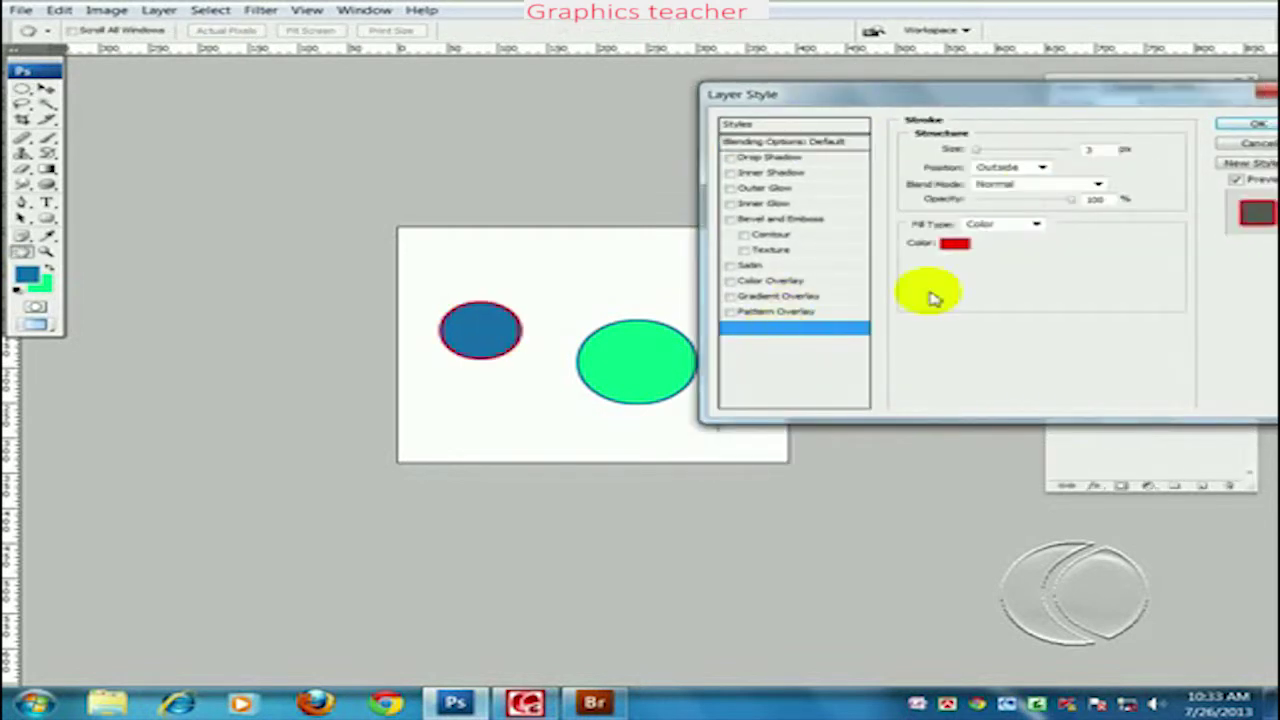
double_click(1088, 149)
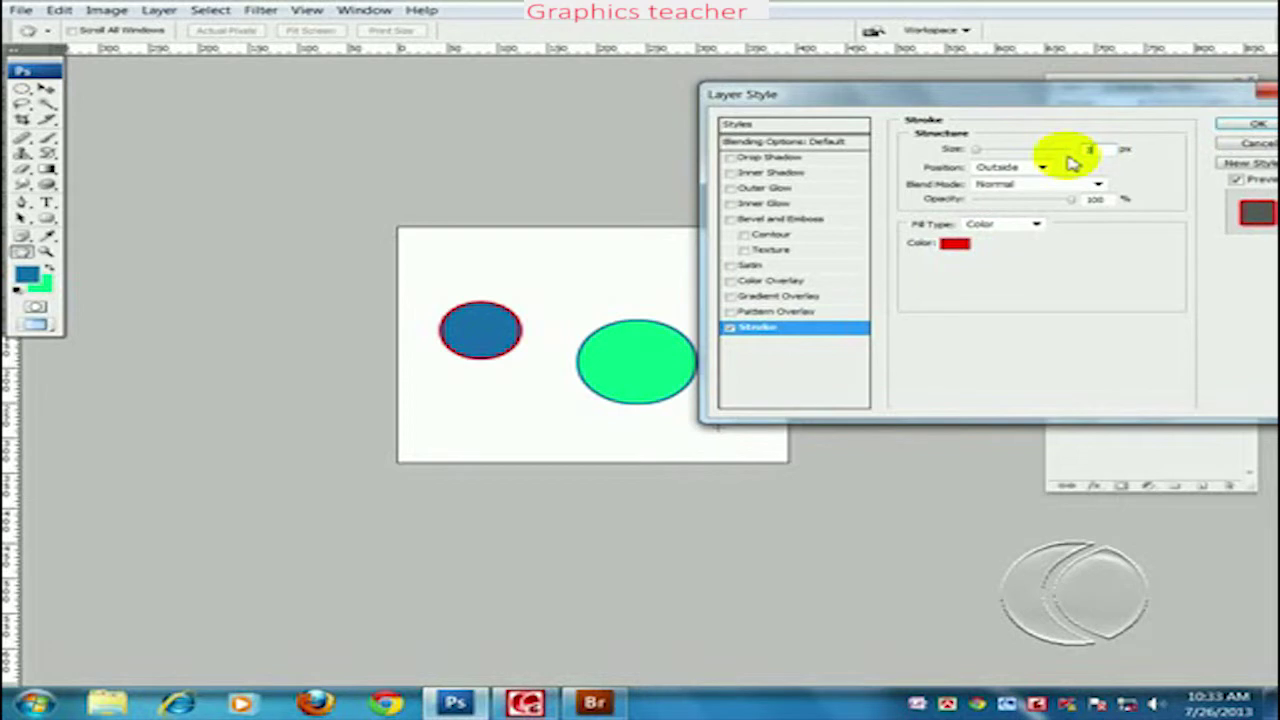
click(1256, 123)
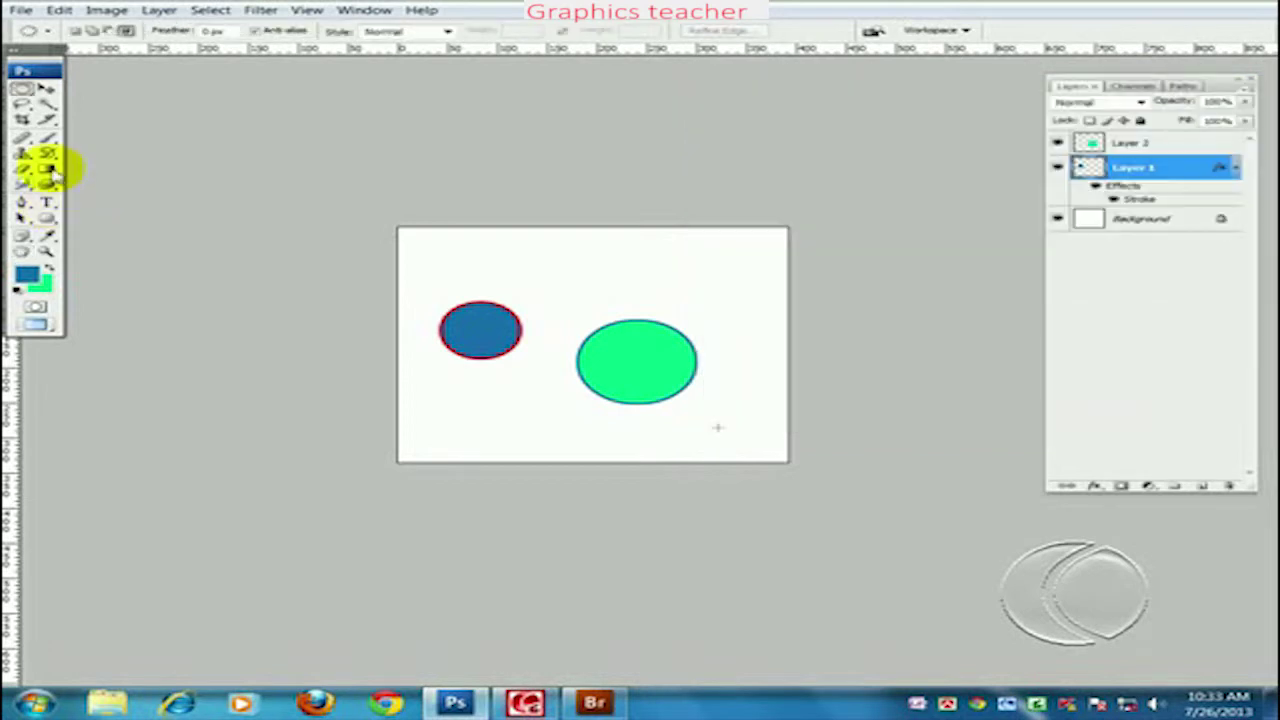
click(45, 88)
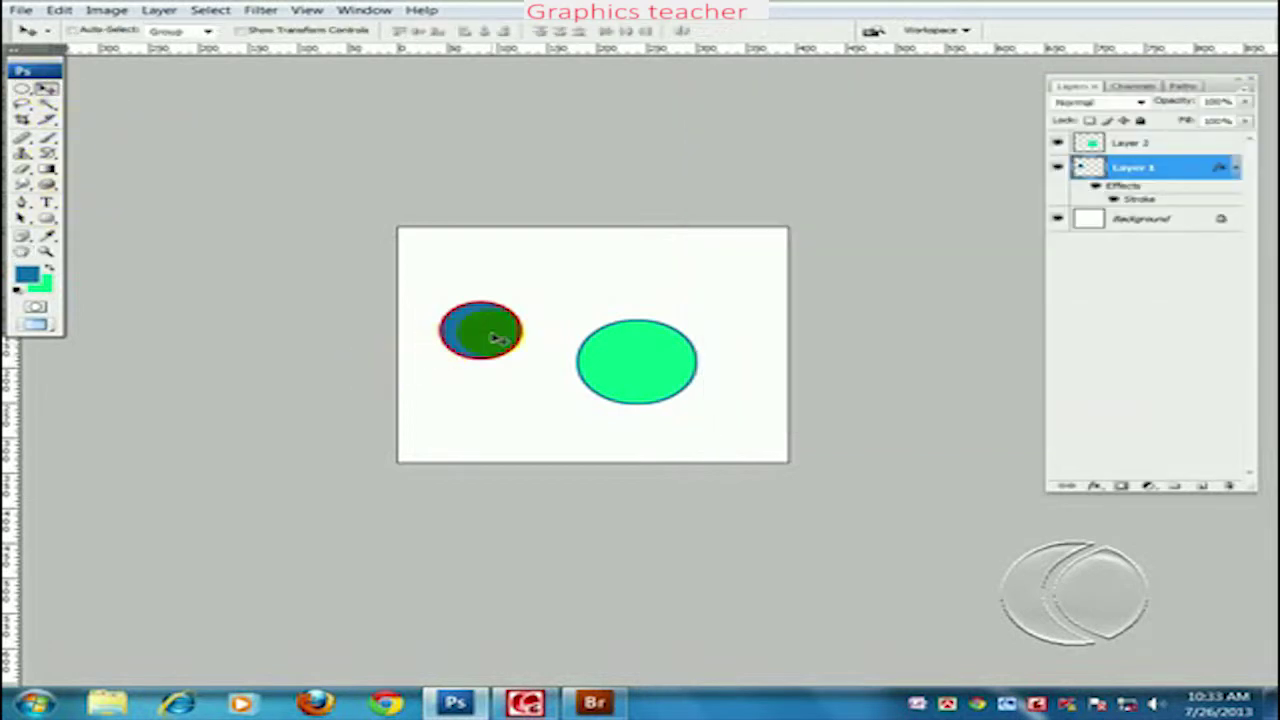
drag(497, 338, 497, 303)
mouse_move(640, 363)
mouse_down()
mouse_move(629, 346)
mouse_move(634, 363)
mouse_up()
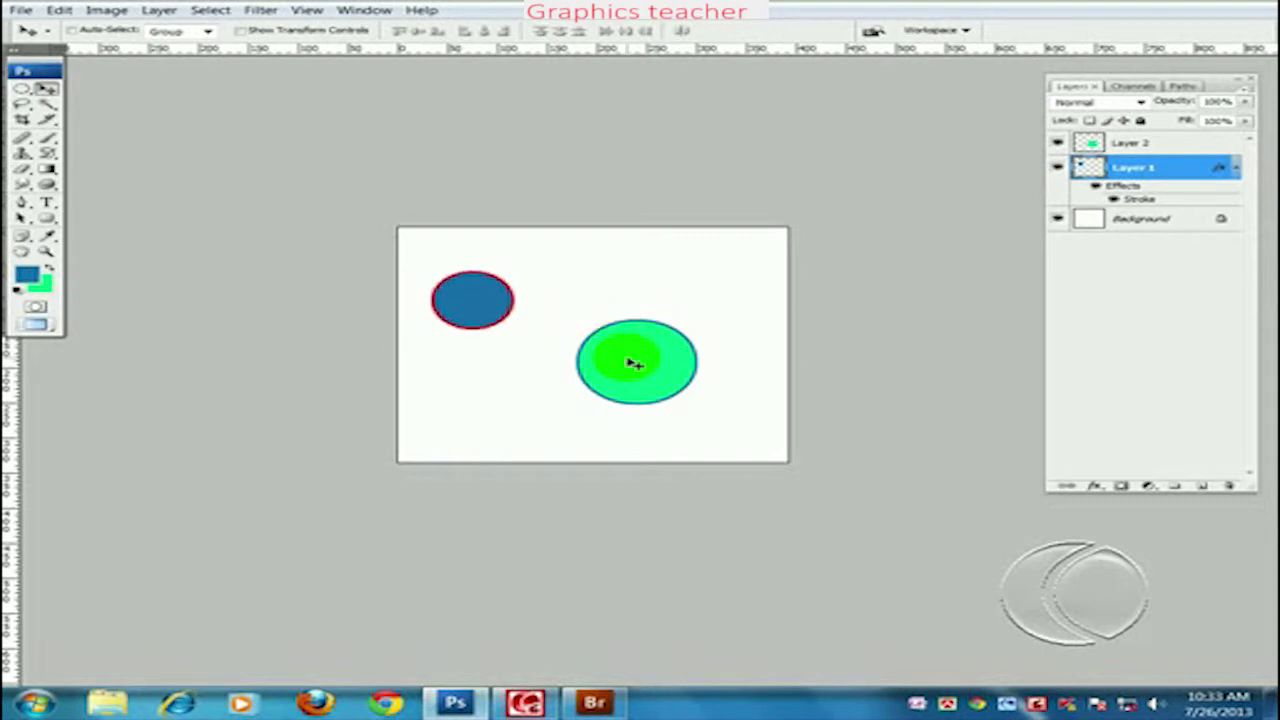
key(ctrl+plus)
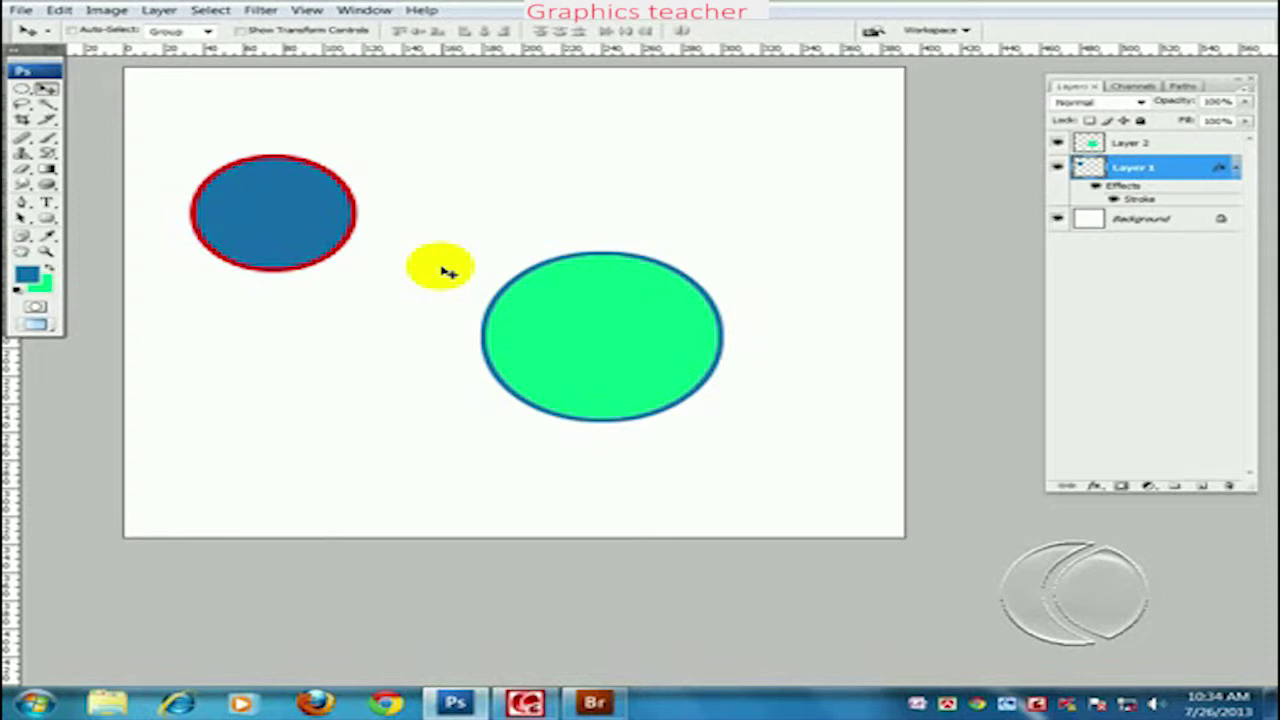
double_click(1215, 170)
click(766, 330)
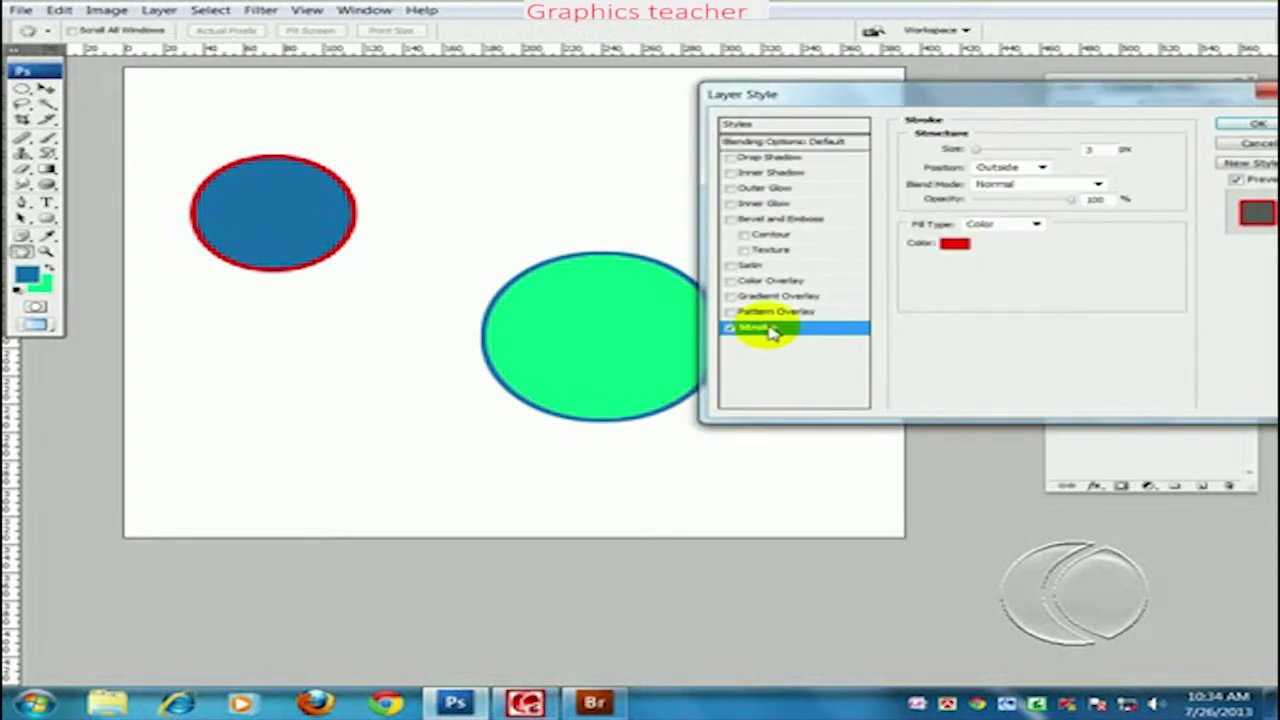
click(955, 244)
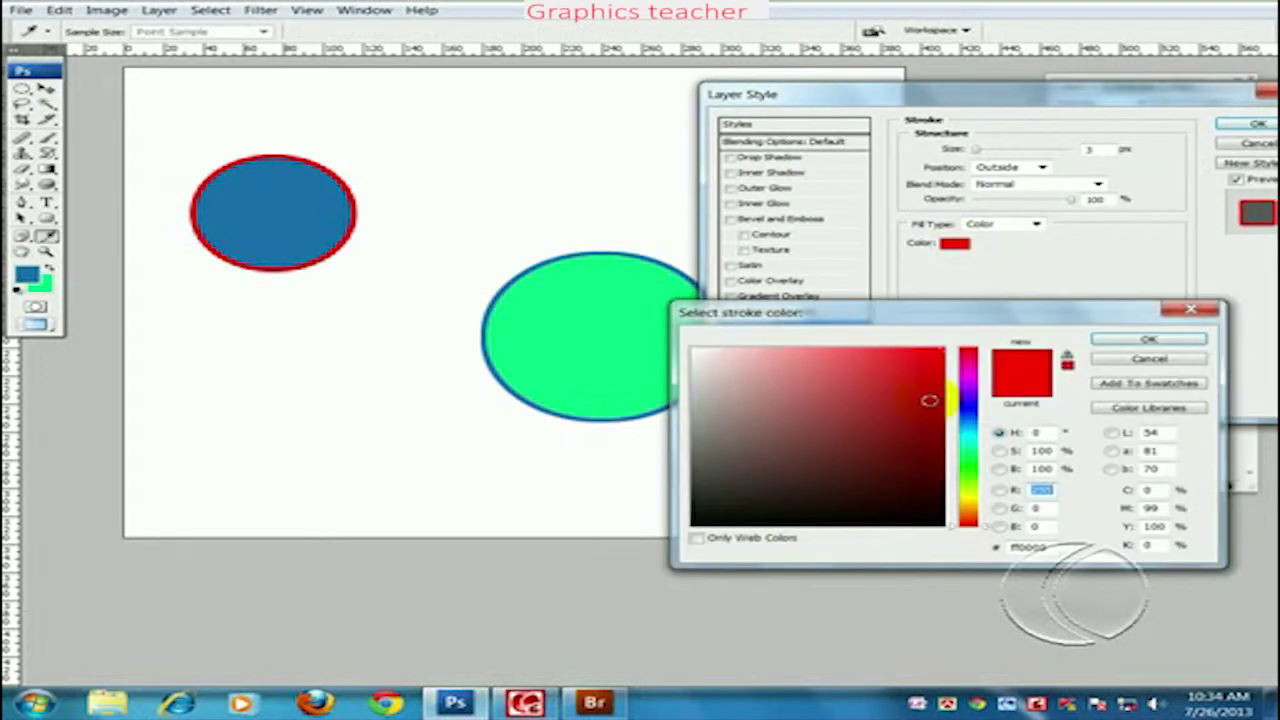
mouse_move(980, 430)
mouse_down()
mouse_move(980, 414)
mouse_move(976, 495)
mouse_move(971, 480)
mouse_up()
click(931, 418)
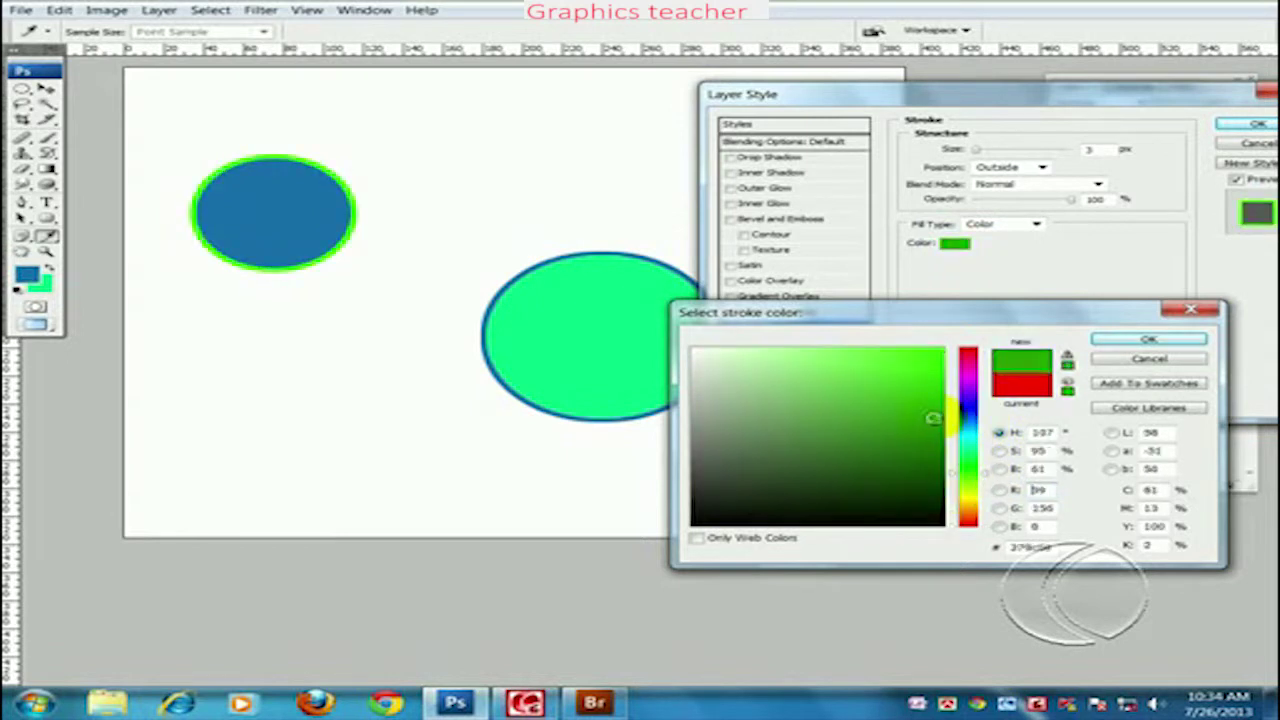
click(931, 382)
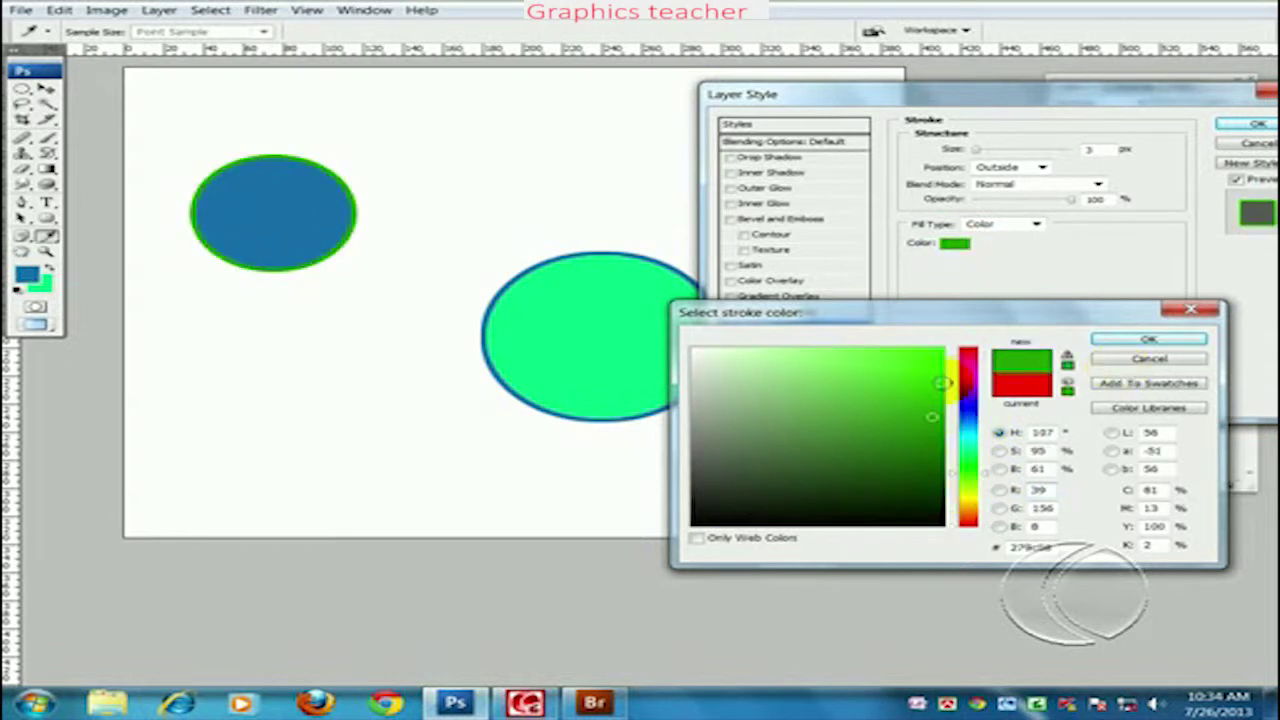
click(1123, 343)
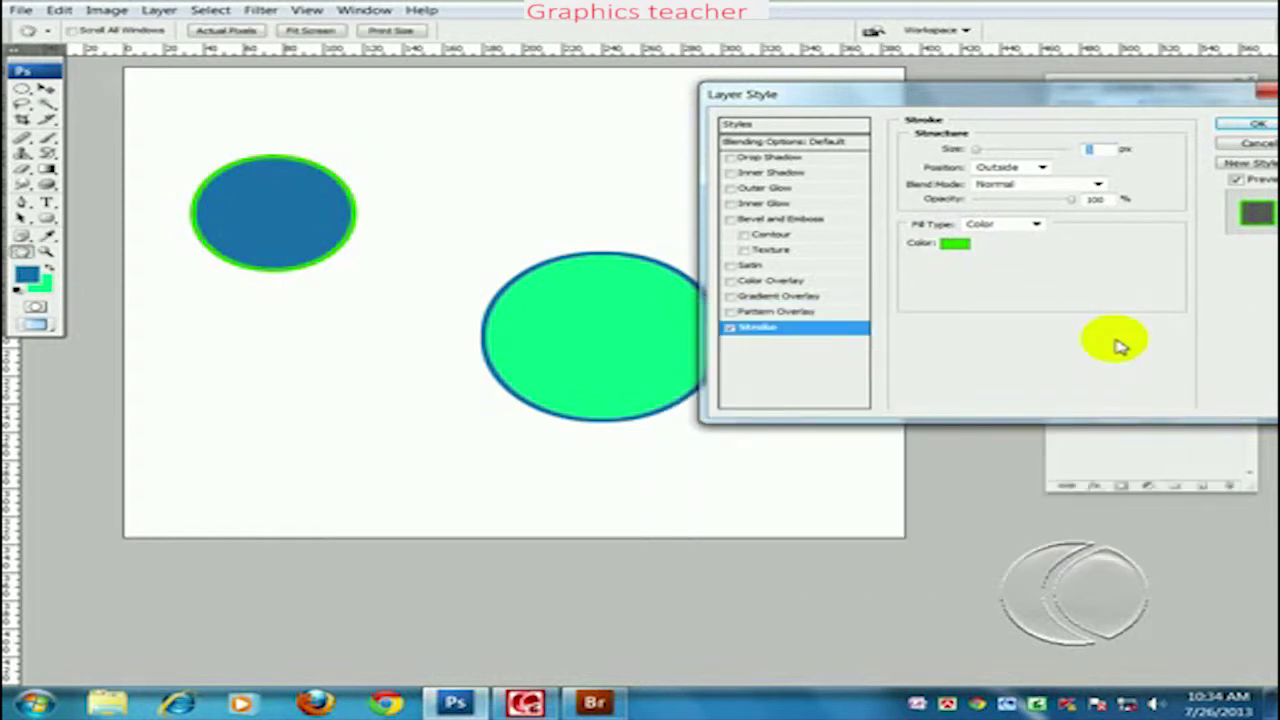
click(730, 329)
click(731, 330)
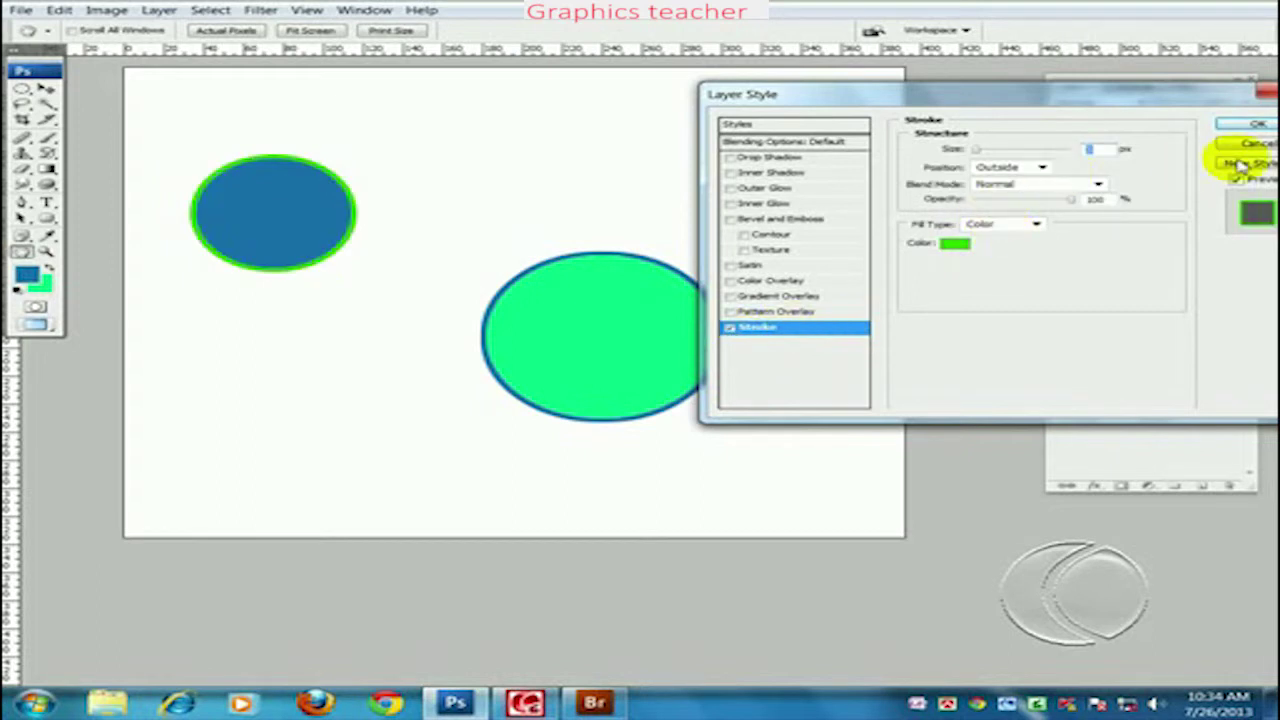
click(1242, 125)
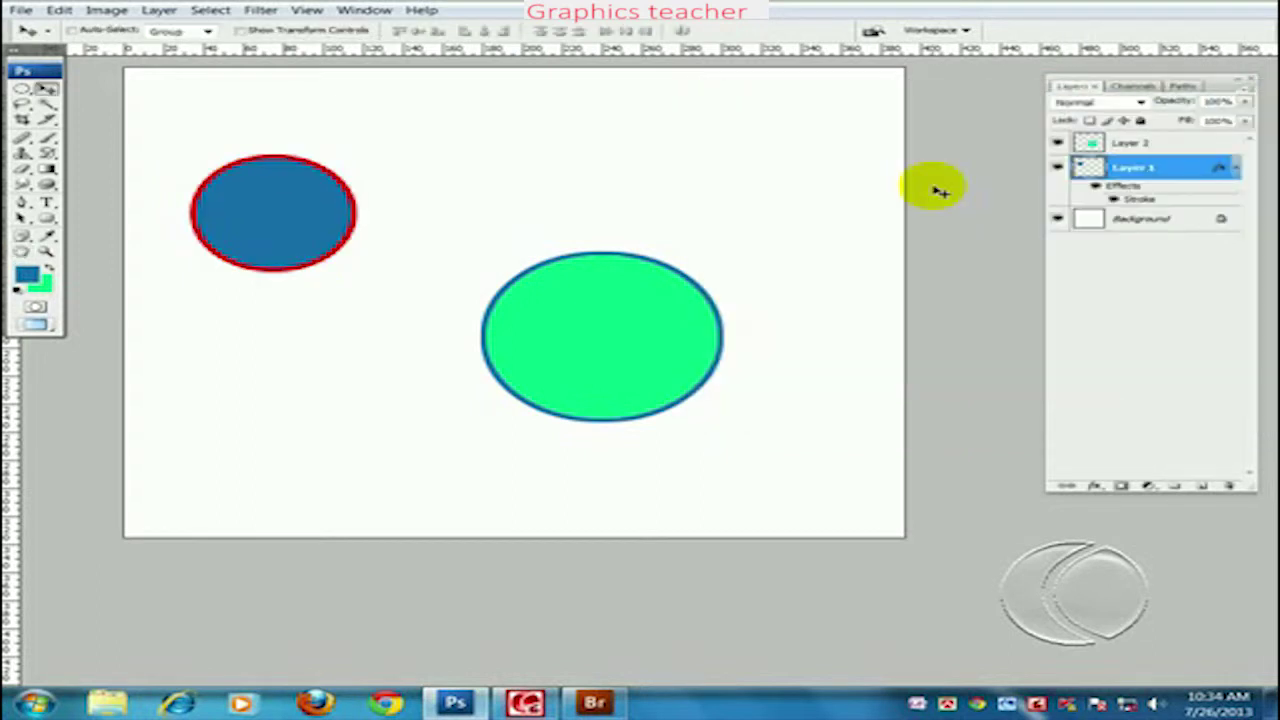
click(1123, 143)
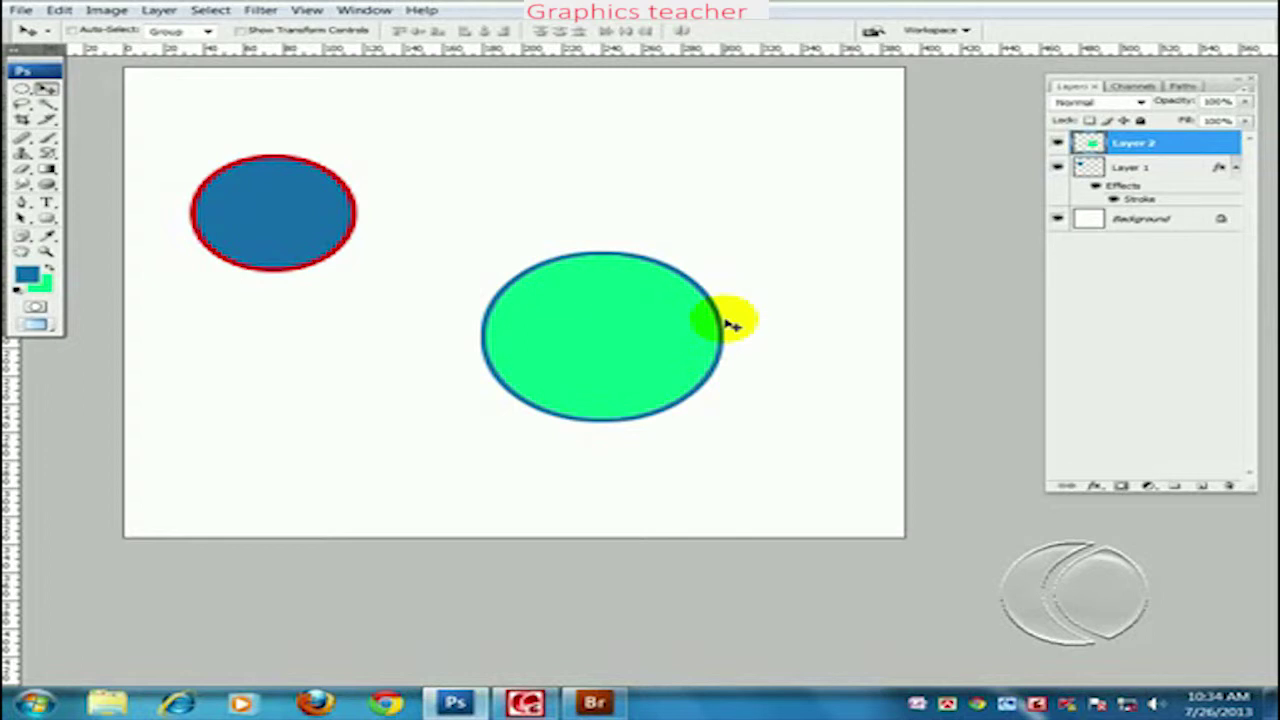
Step: Select Layer 1, nudge the blue circle, and test an eraser bite, then undo it
right_click(297, 209)
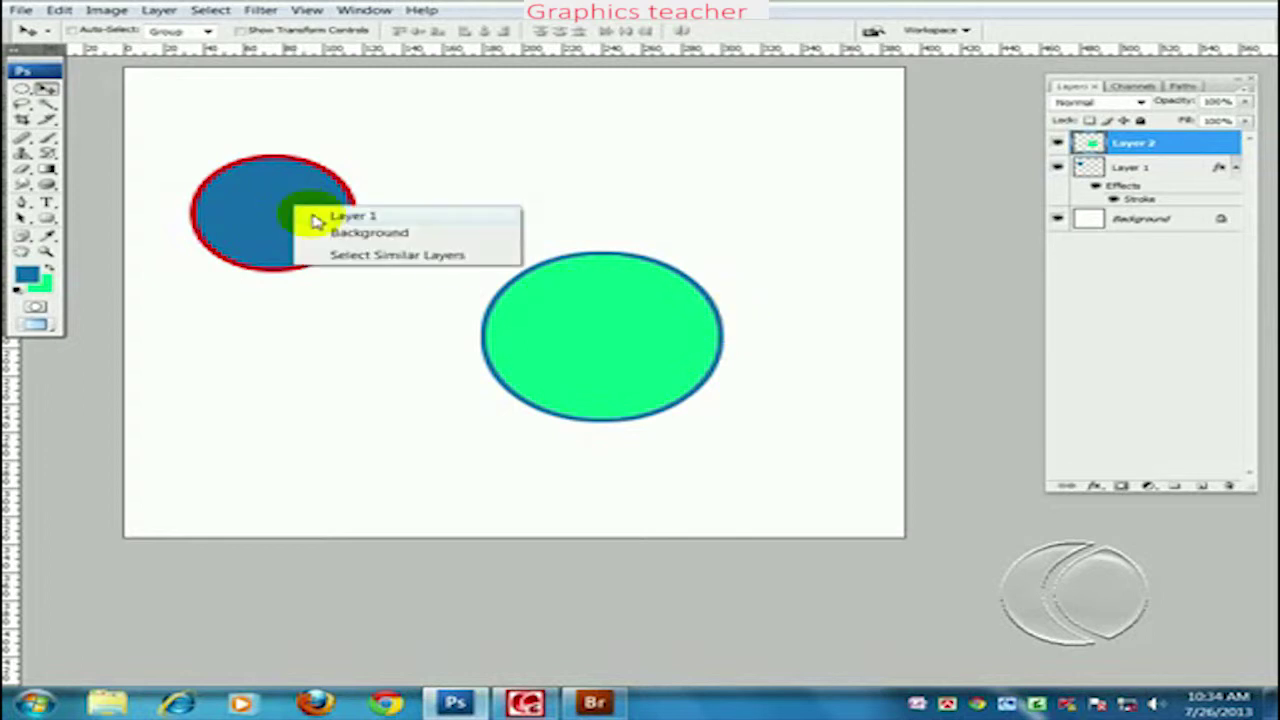
click(315, 217)
drag(315, 220, 314, 200)
click(22, 168)
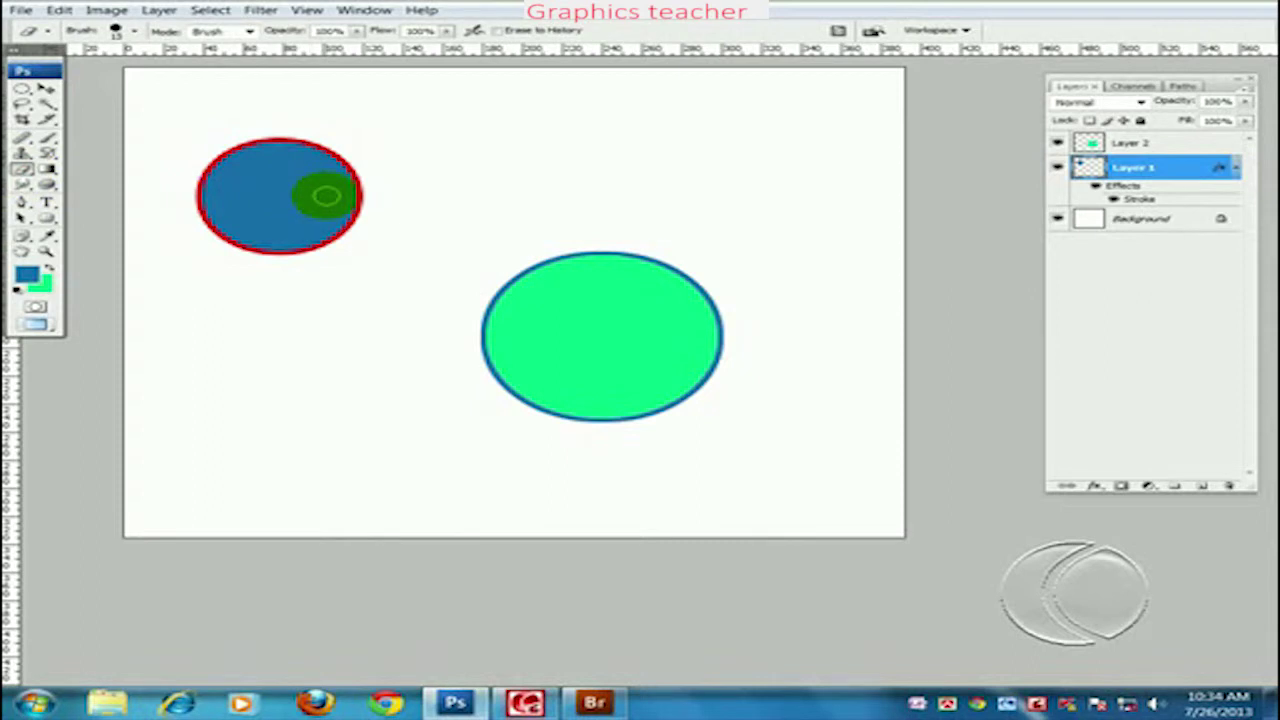
click(377, 208)
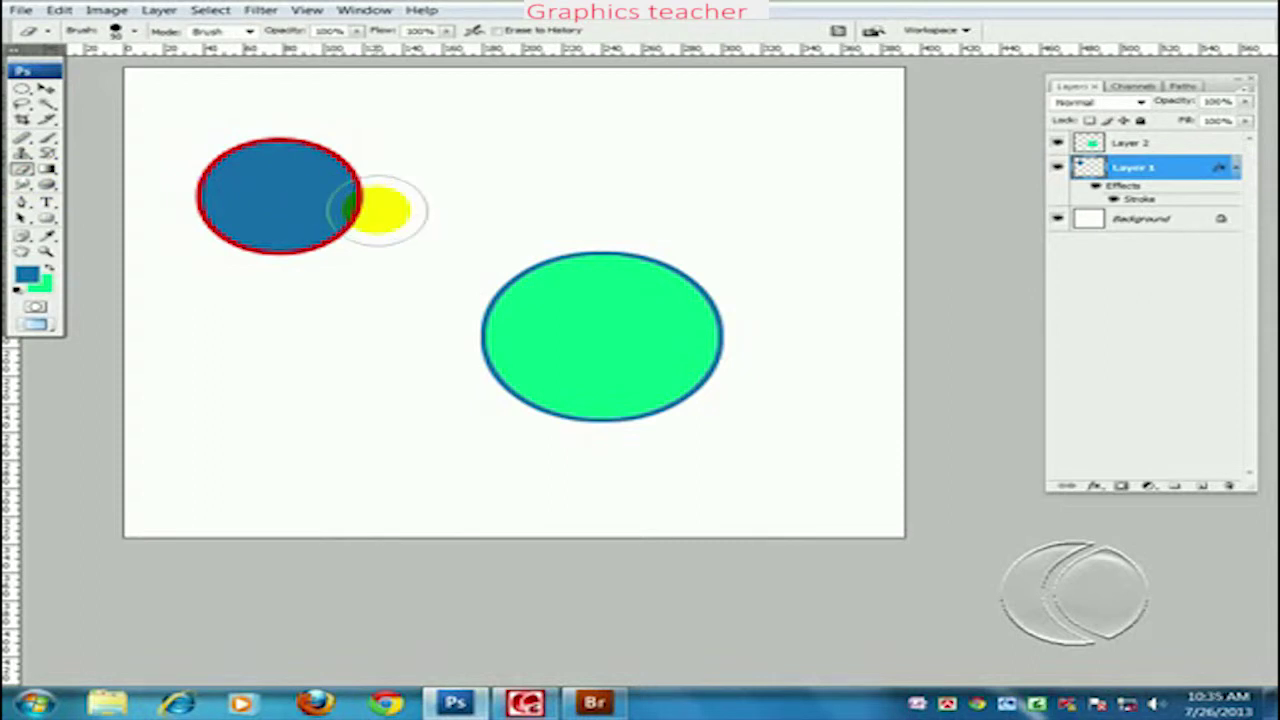
mouse_move(377, 208)
mouse_down()
mouse_move(372, 235)
mouse_move(363, 156)
mouse_move(355, 238)
mouse_up()
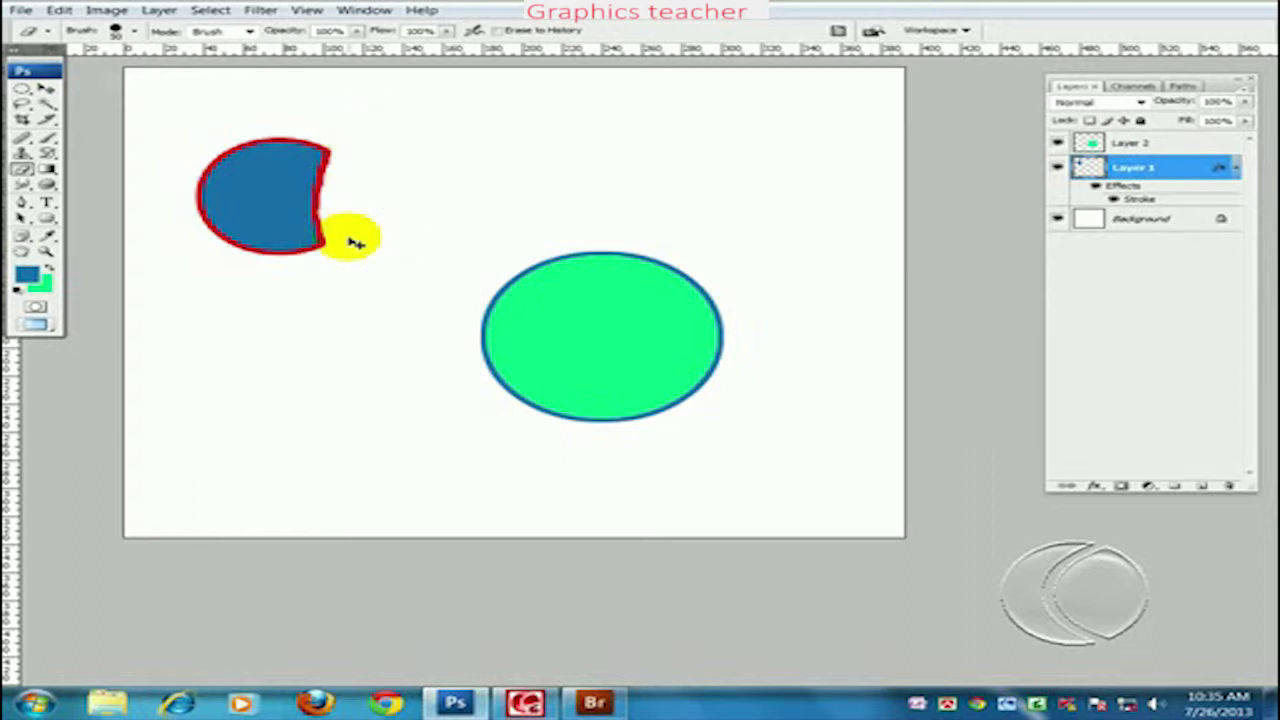
key(ctrl+z)
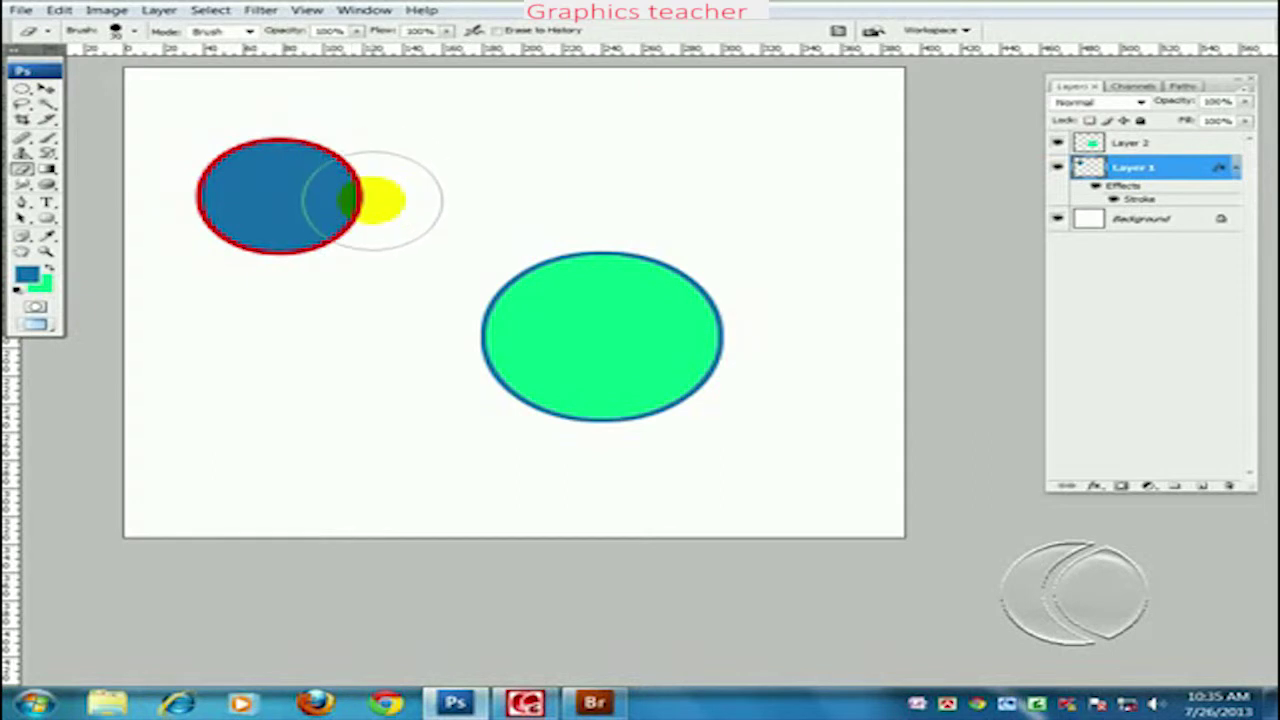
Step: Reset the brush presets to the default brush set
right_click(376, 202)
click(120, 30)
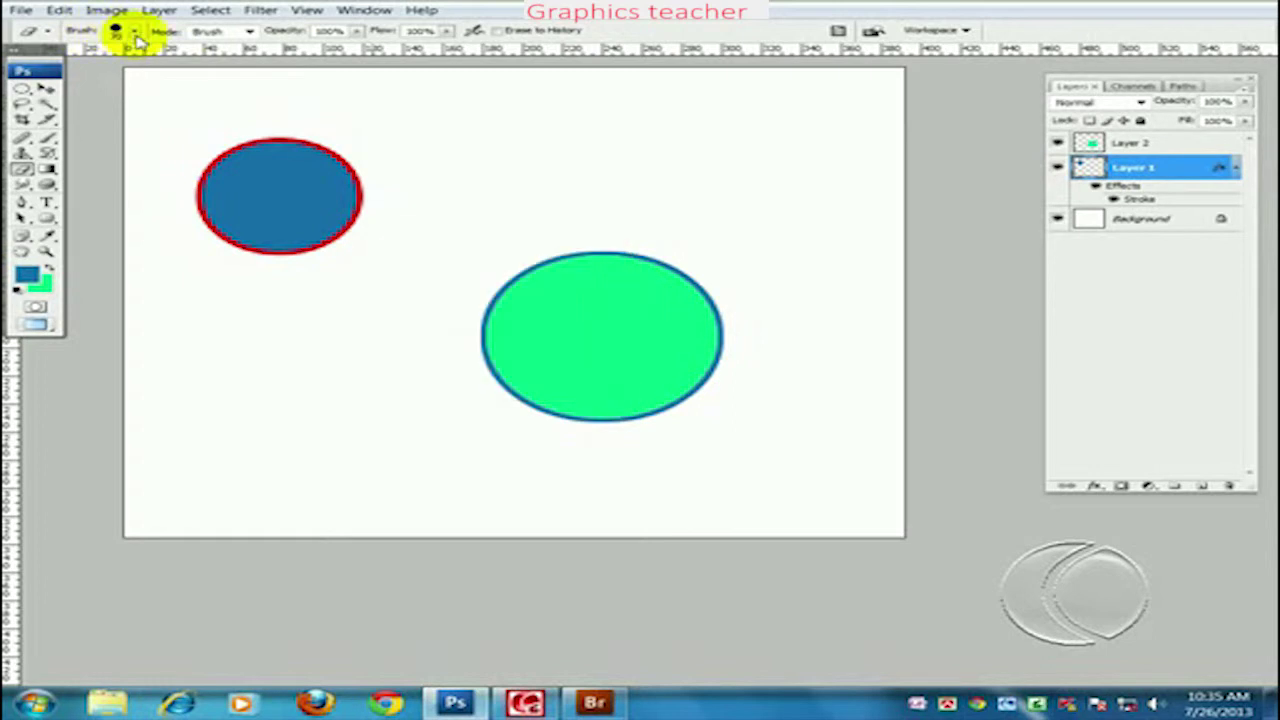
click(248, 55)
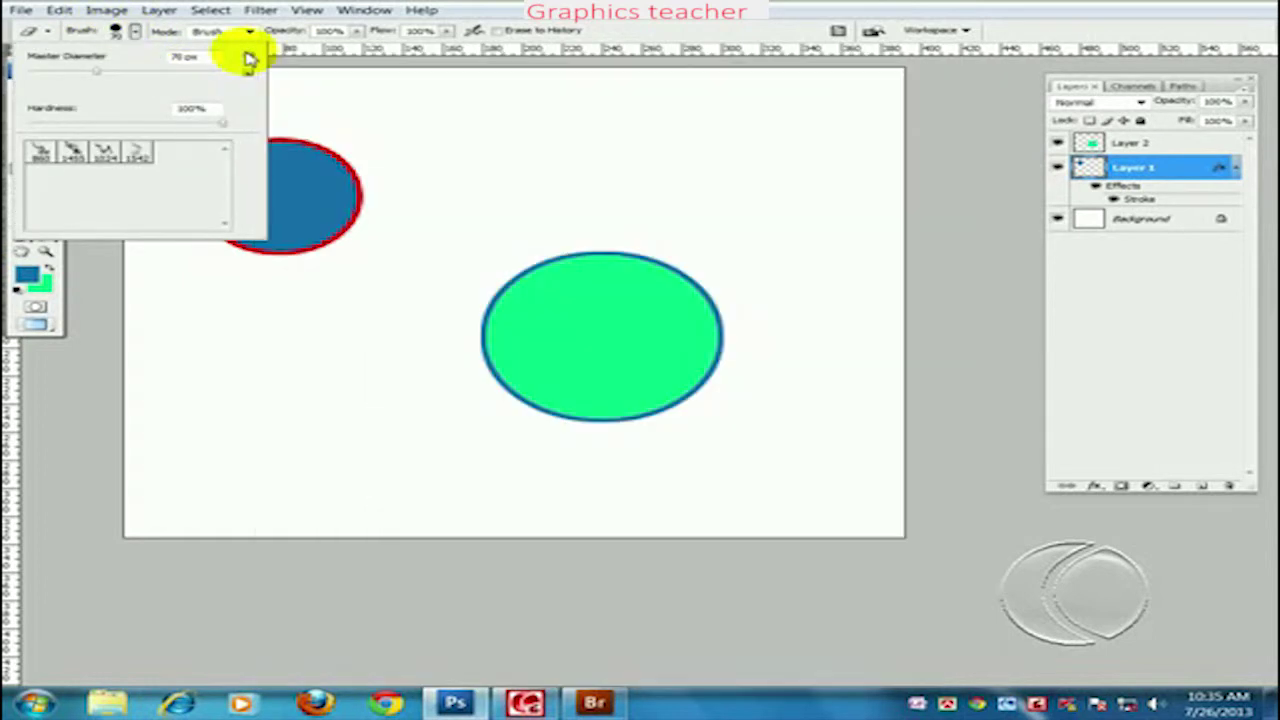
click(315, 263)
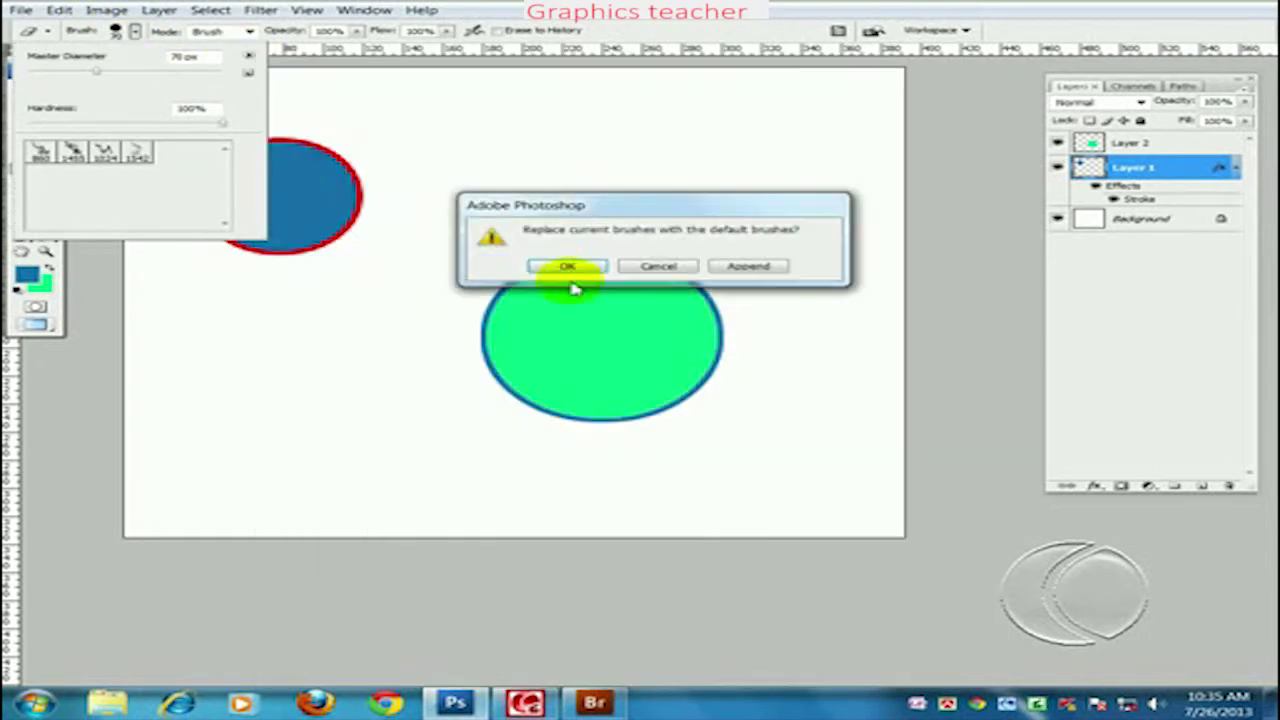
click(563, 266)
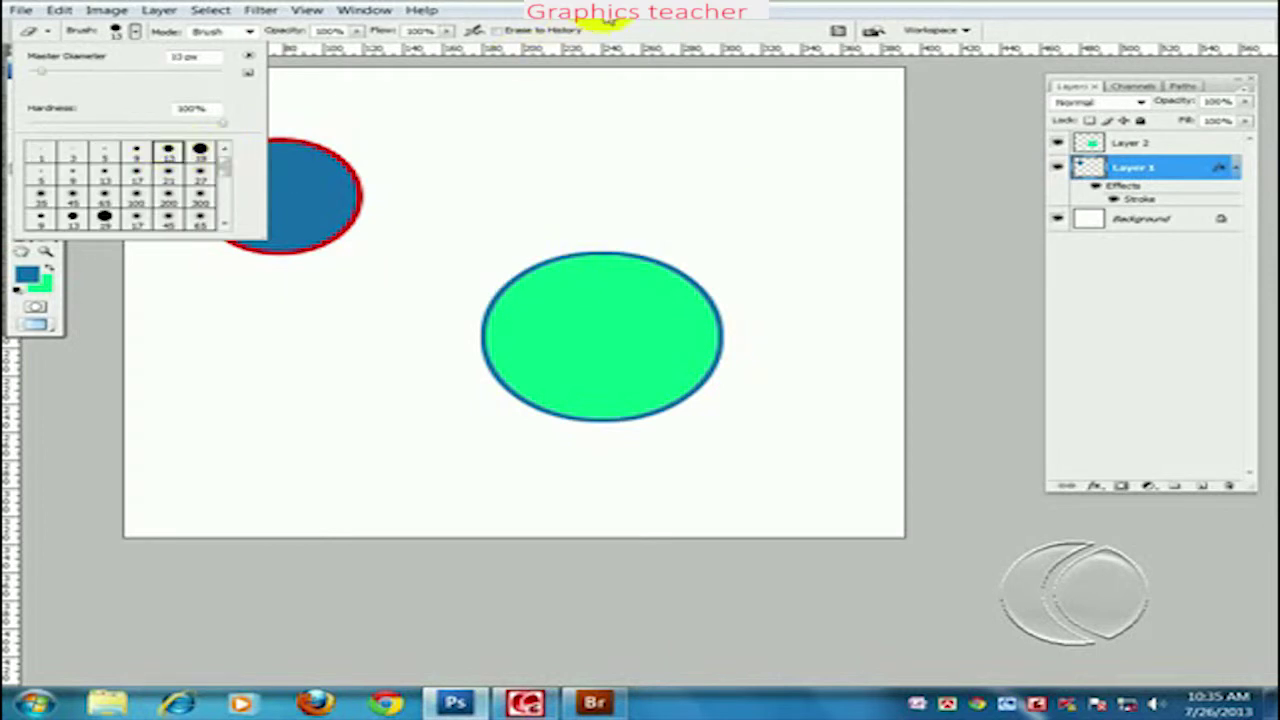
click(368, 208)
Step: Enlarge the eraser and erase chunks from the blue circle's right and lower-left edges
key(bracketright)
key(bracketright)
key(bracketright)
click(368, 208)
mouse_move(365, 208)
mouse_down()
mouse_move(428, 234)
mouse_move(372, 224)
mouse_move(263, 240)
mouse_move(215, 228)
mouse_up()
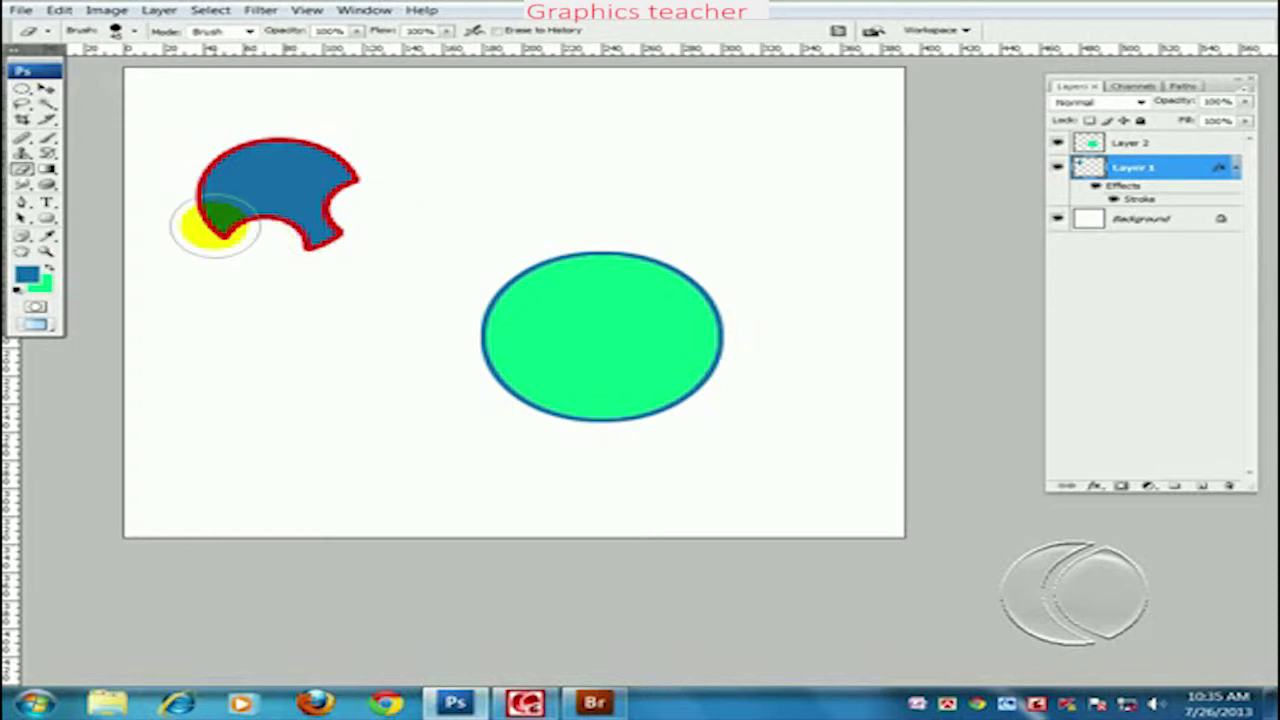
Step: On Layer 2, erase hard-edged bites from the green circle's upper right and bottom
click(1098, 143)
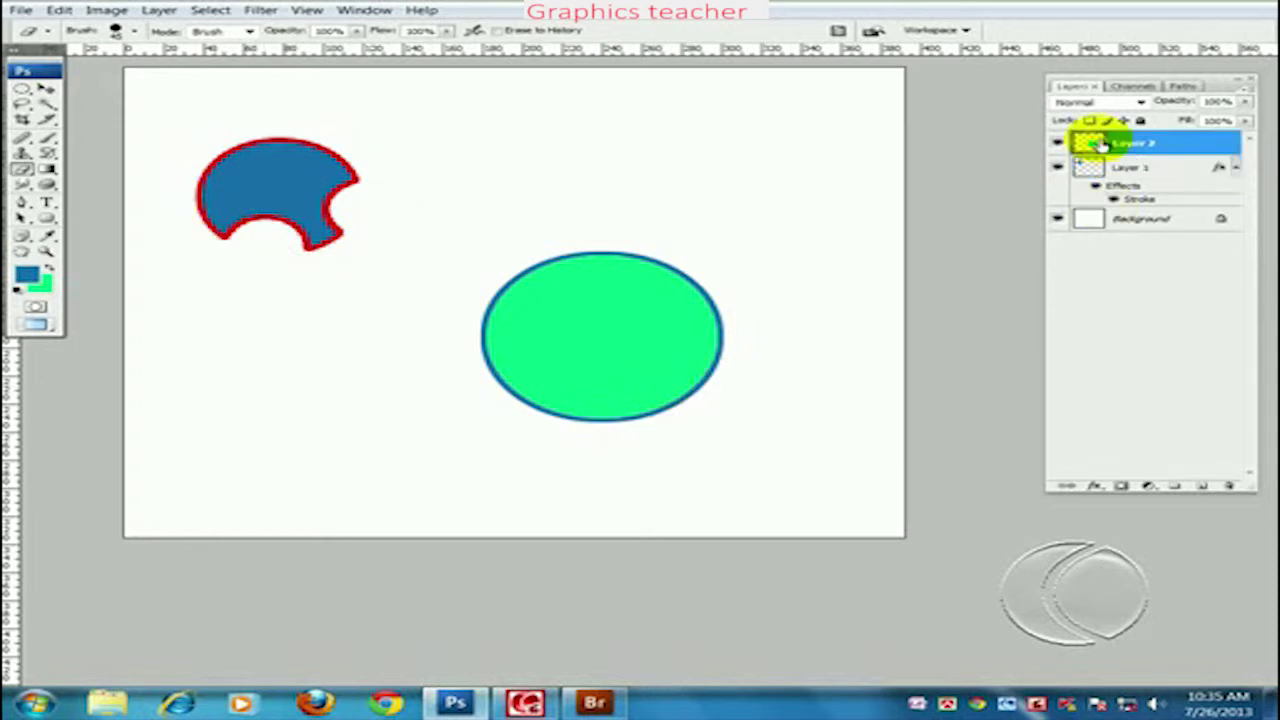
click(700, 302)
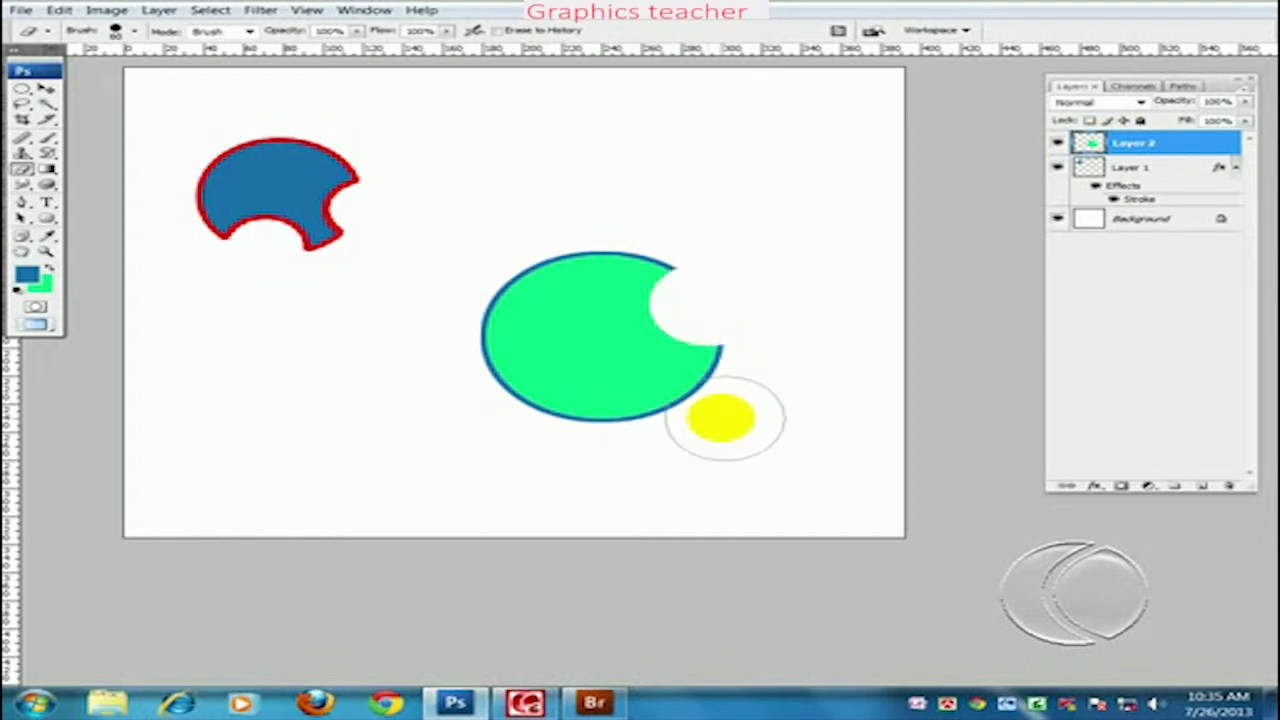
click(662, 422)
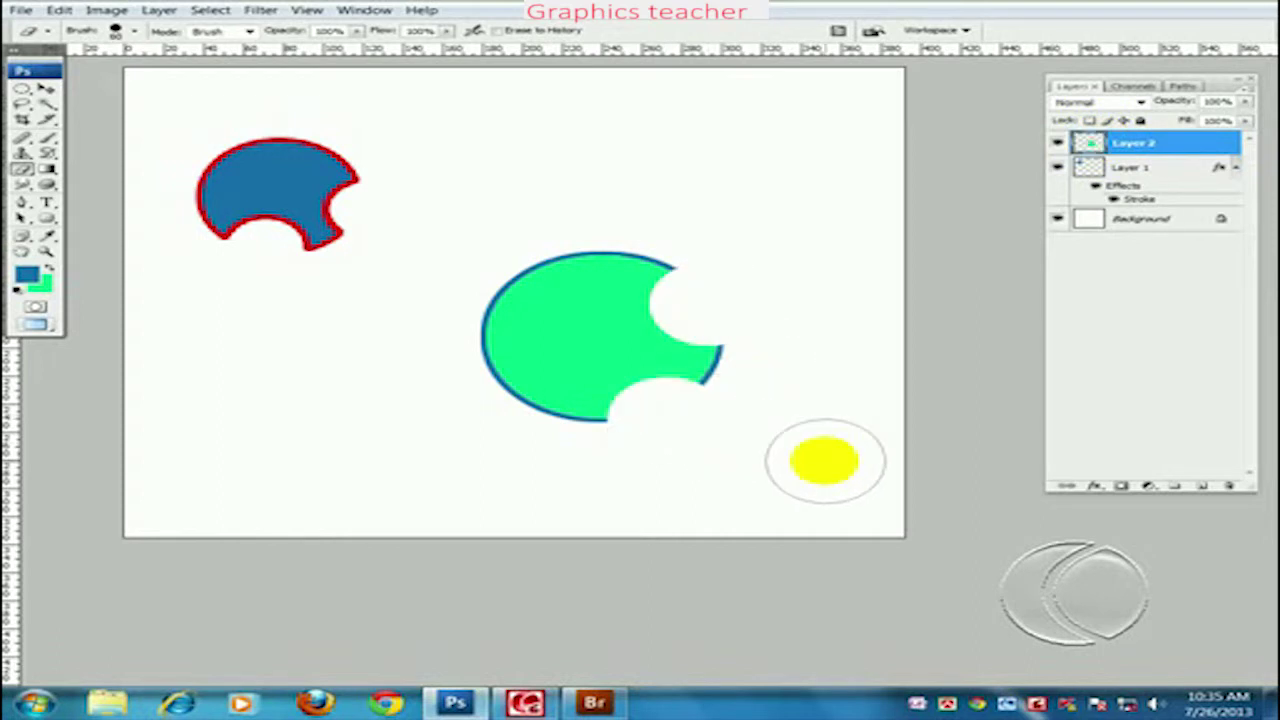
Step: Set the eraser to 0% hardness, size 175, and softly fade the green circle's right side
right_click(662, 390)
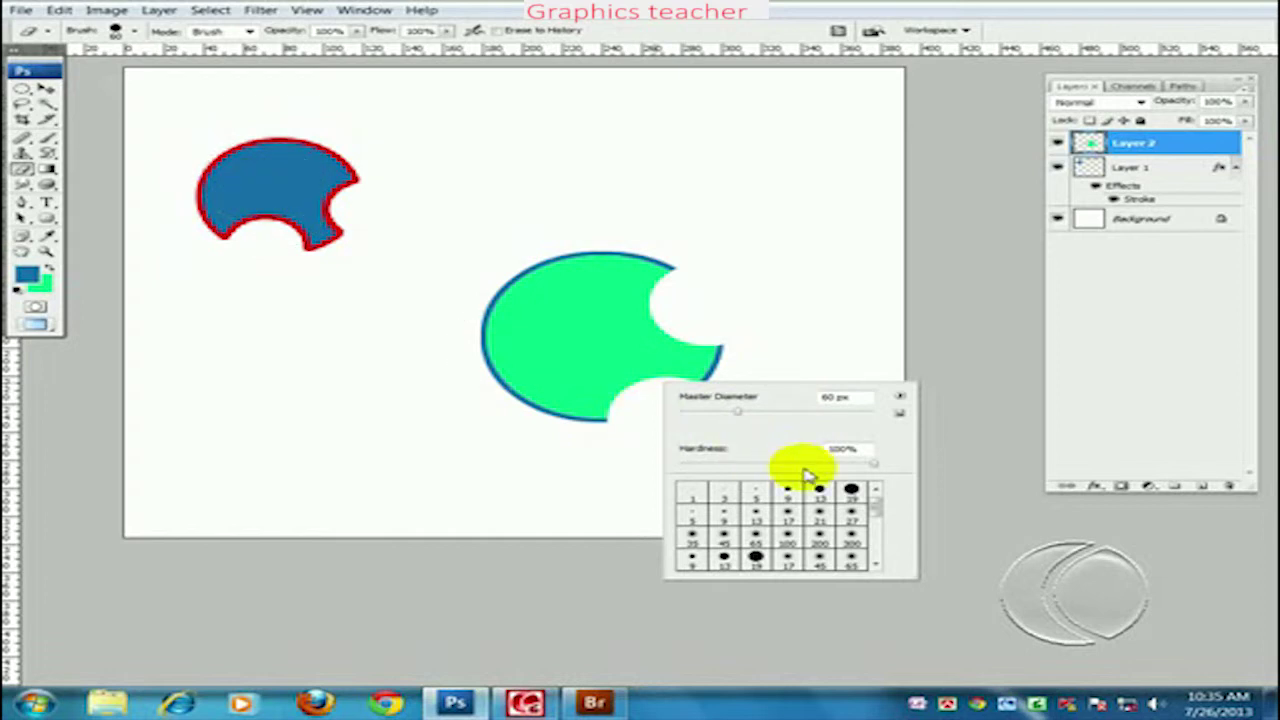
click(688, 460)
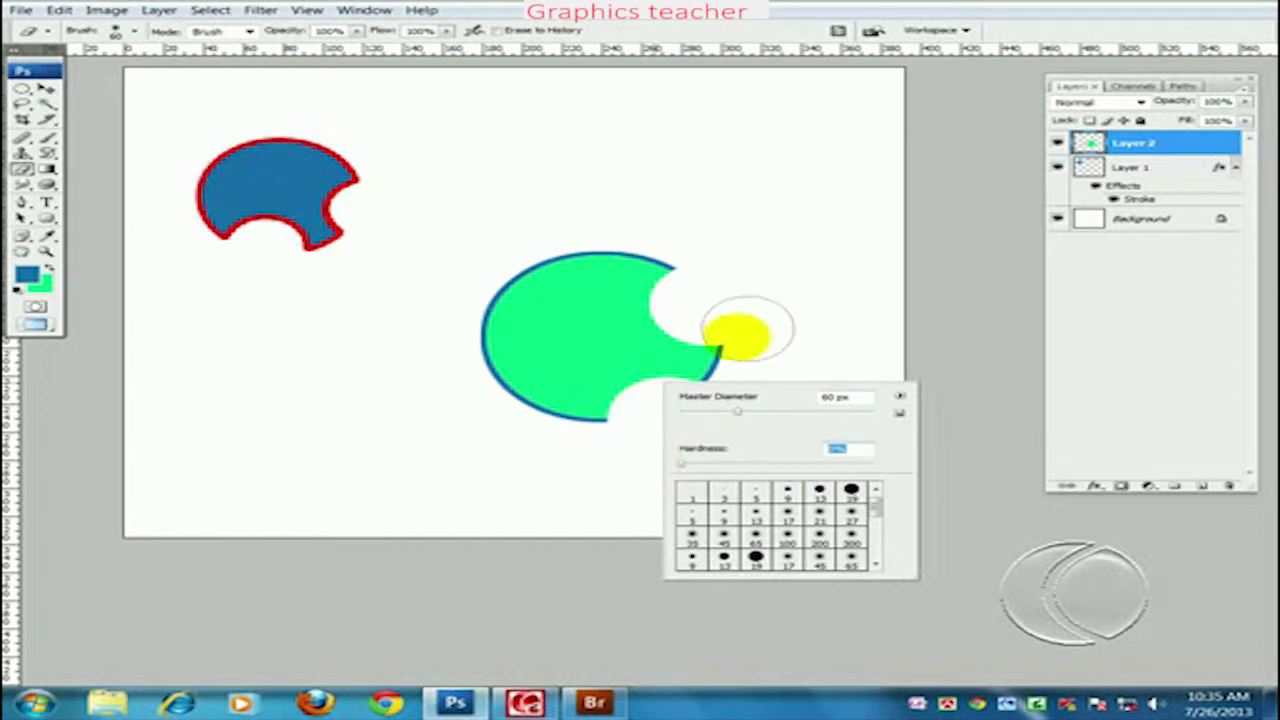
click(783, 240)
key(bracketright)
key(bracketright)
key(bracketright)
key(bracketright)
key(bracketright)
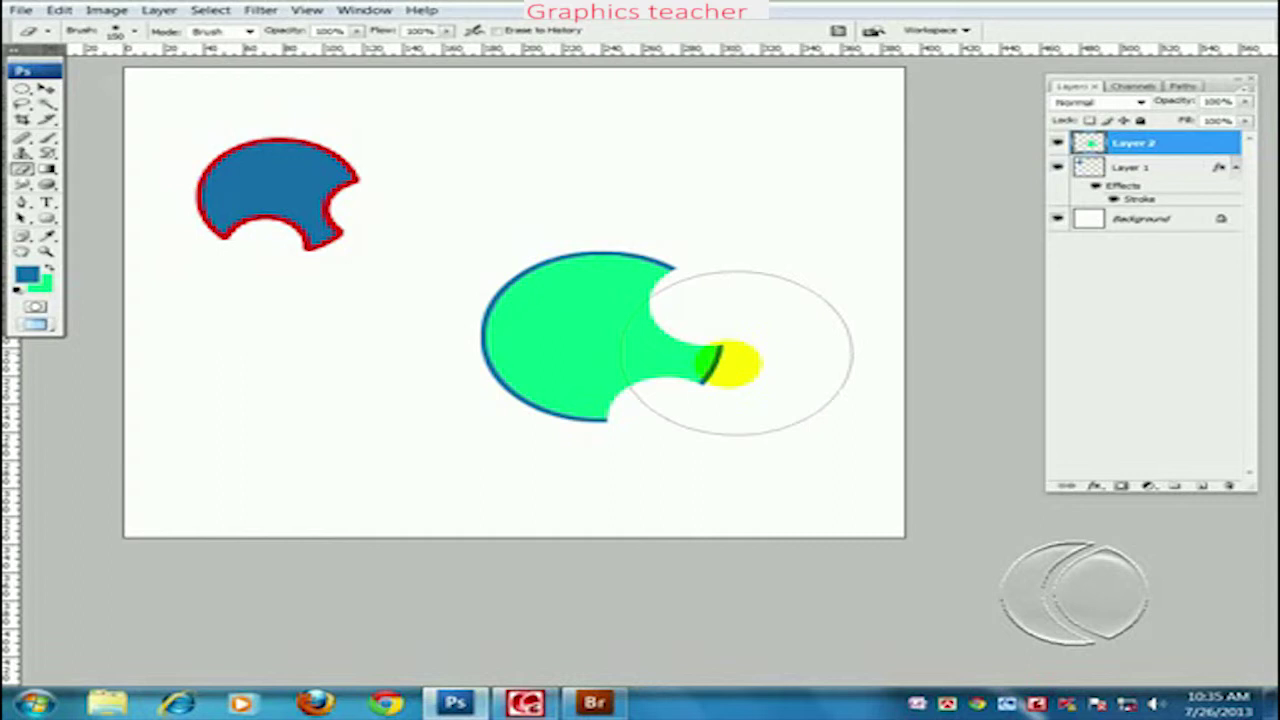
mouse_move(734, 366)
mouse_down()
mouse_move(686, 358)
mouse_move(680, 277)
mouse_move(731, 277)
mouse_move(694, 400)
mouse_move(745, 466)
mouse_up()
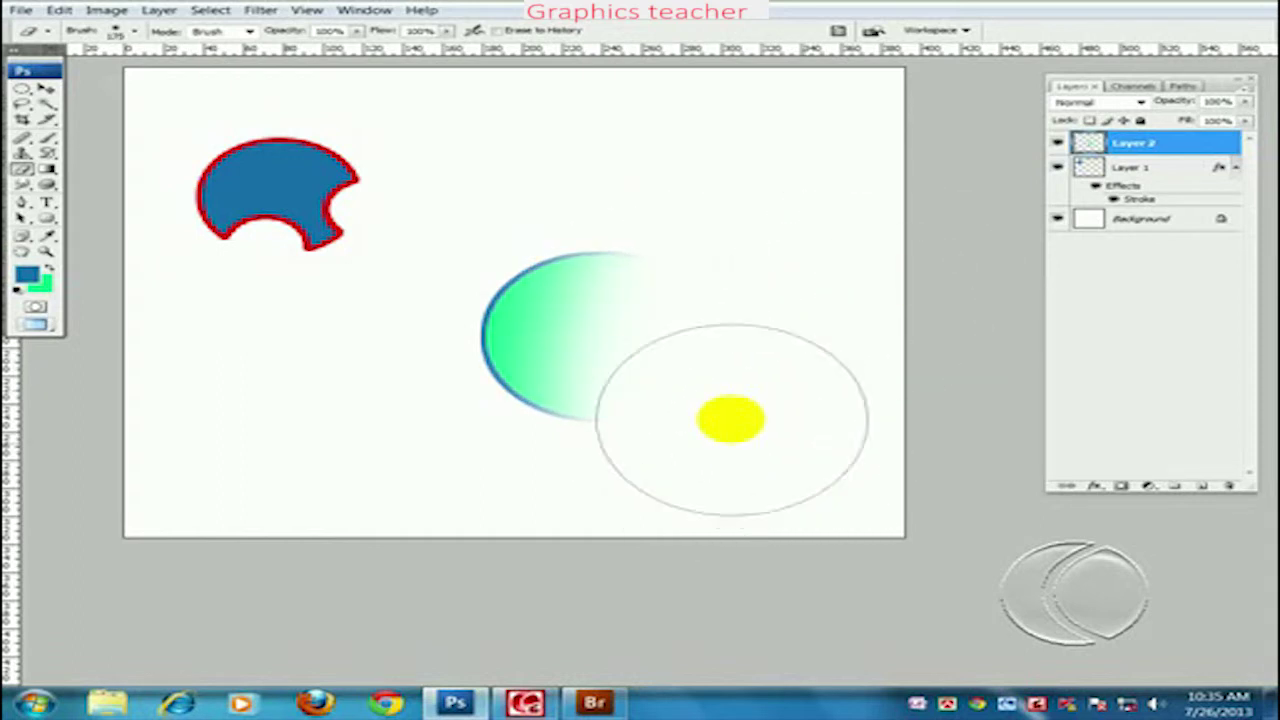
drag(190, 180, 186, 186)
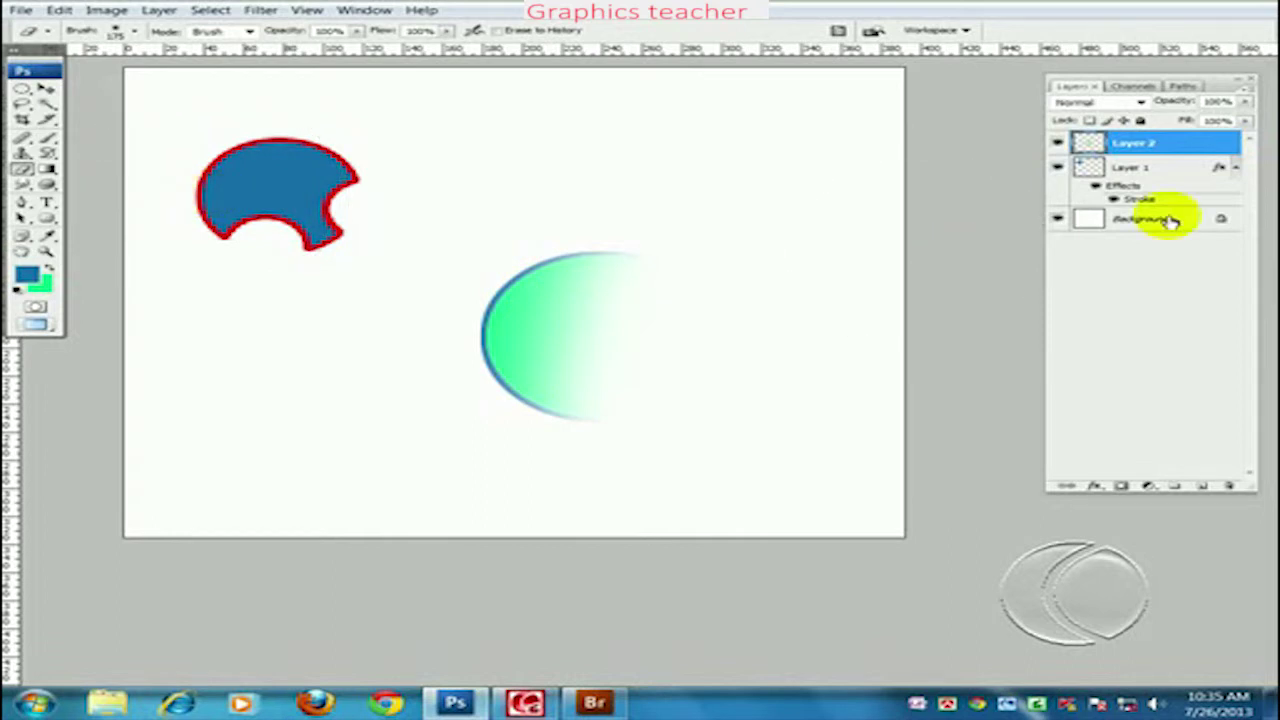
Step: Erase part of the blue circle, then step back in history until both circles are whole
click(1128, 168)
mouse_move(274, 249)
mouse_down()
mouse_move(277, 237)
mouse_move(330, 272)
mouse_move(386, 194)
mouse_move(300, 229)
mouse_up()
key(ctrl+z)
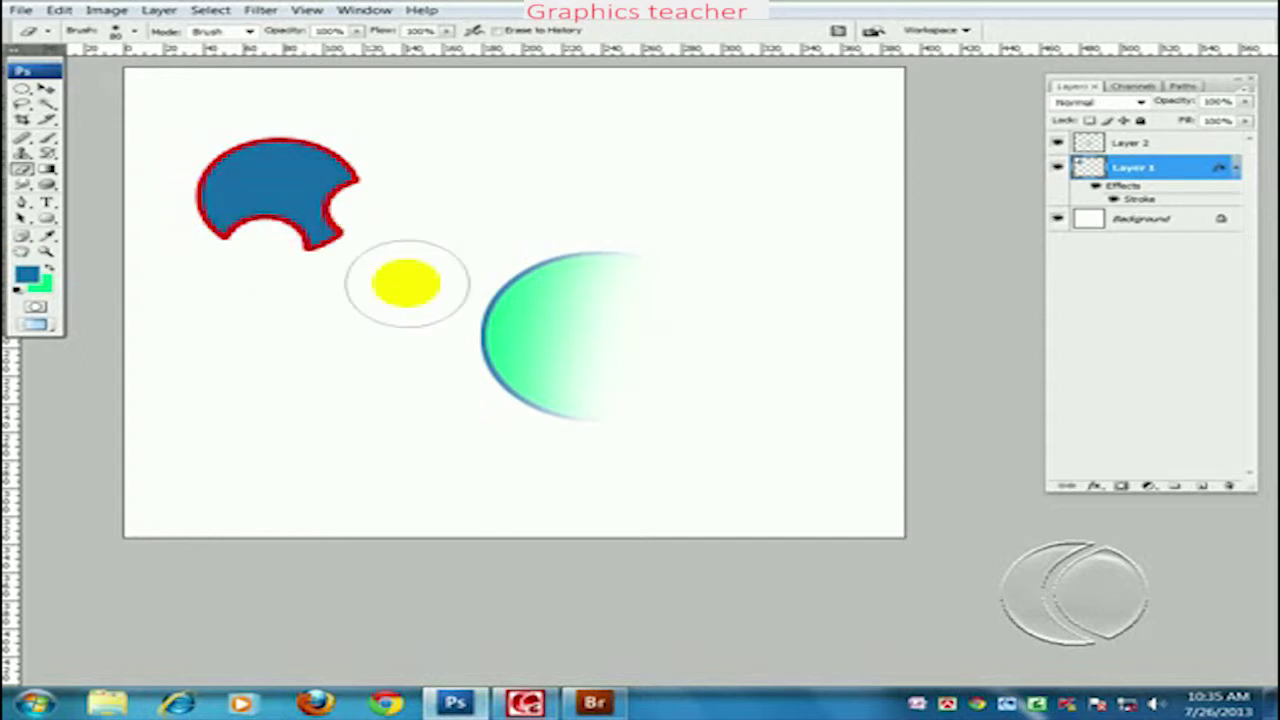
key(alt+])
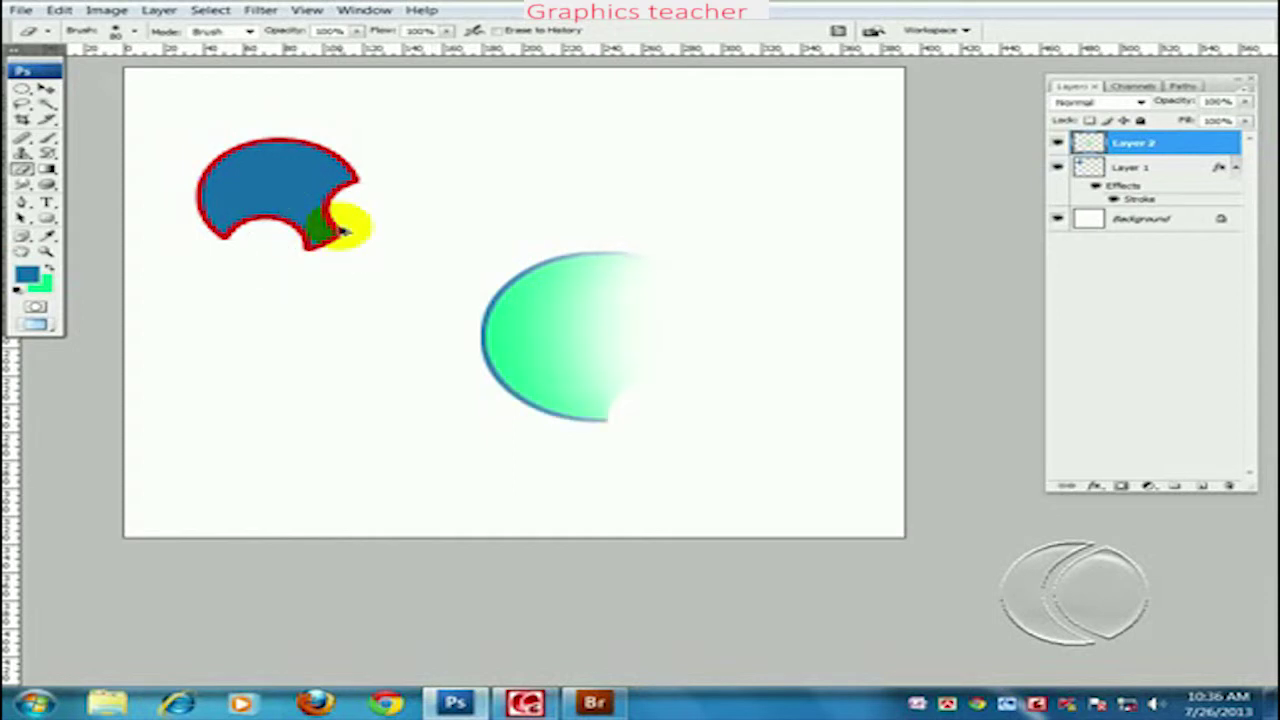
key(ctrl+alt+z)
key(ctrl+alt+z)
key(ctrl+alt+z)
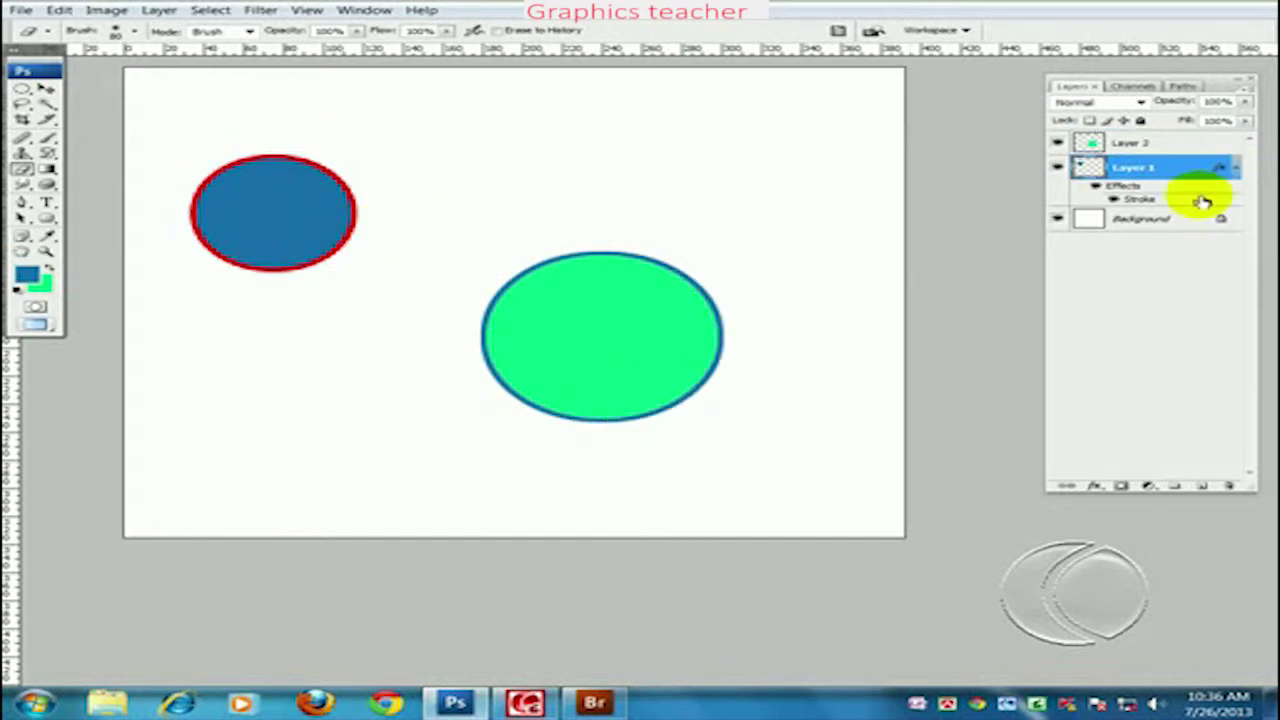
Step: Nudge the blue circle up, convert Layer 1 to a Smart Object, then rasterize it
click(45, 88)
mouse_move(330, 231)
mouse_down()
mouse_move(398, 199)
mouse_move(330, 224)
mouse_up()
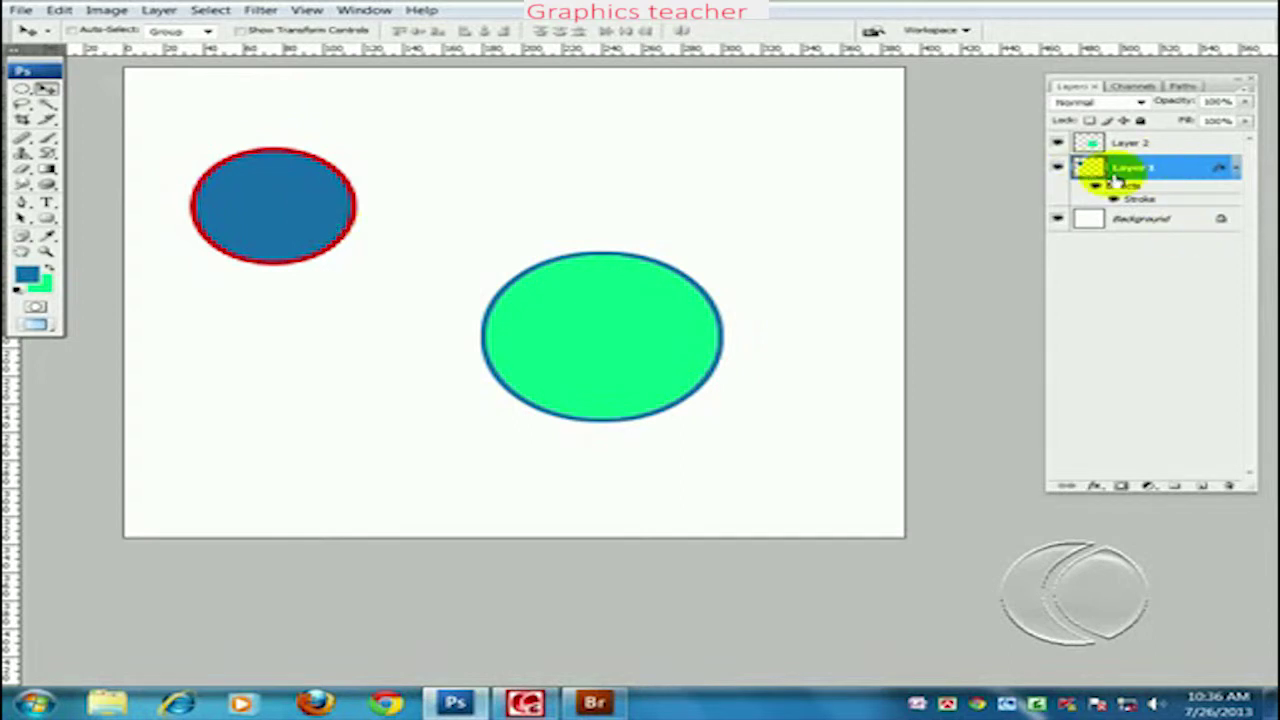
right_click(1172, 174)
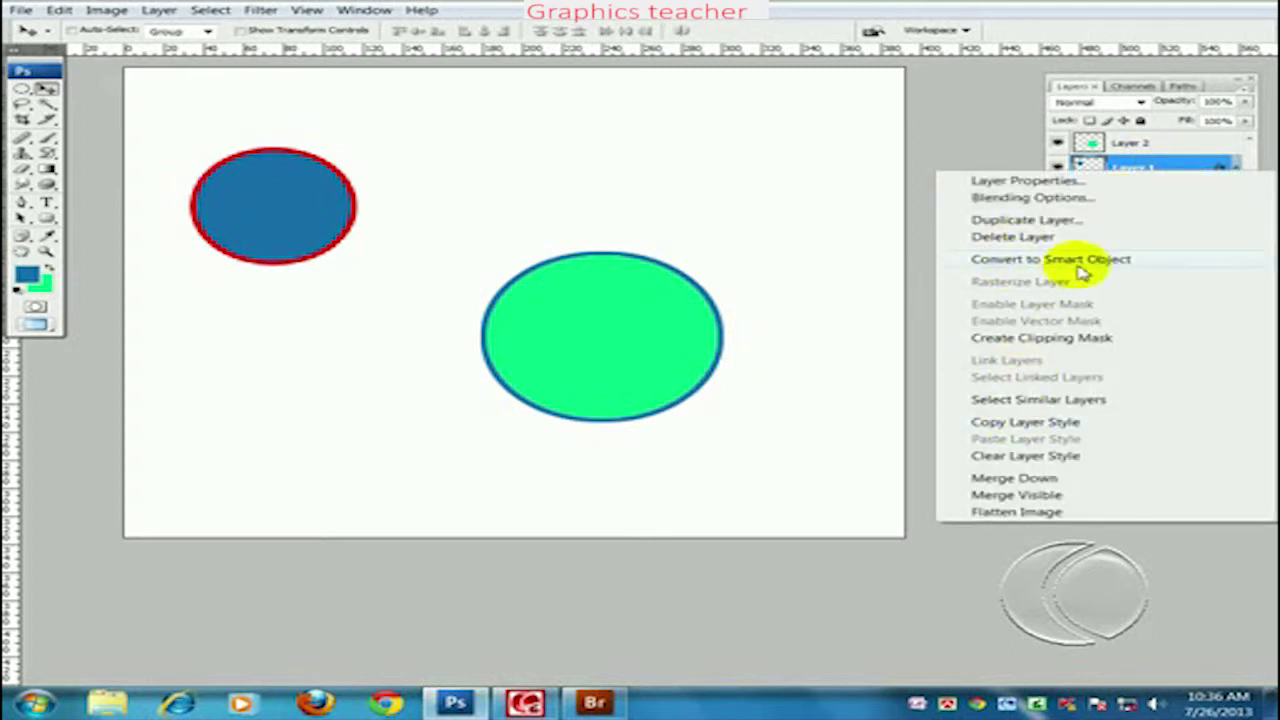
click(1076, 266)
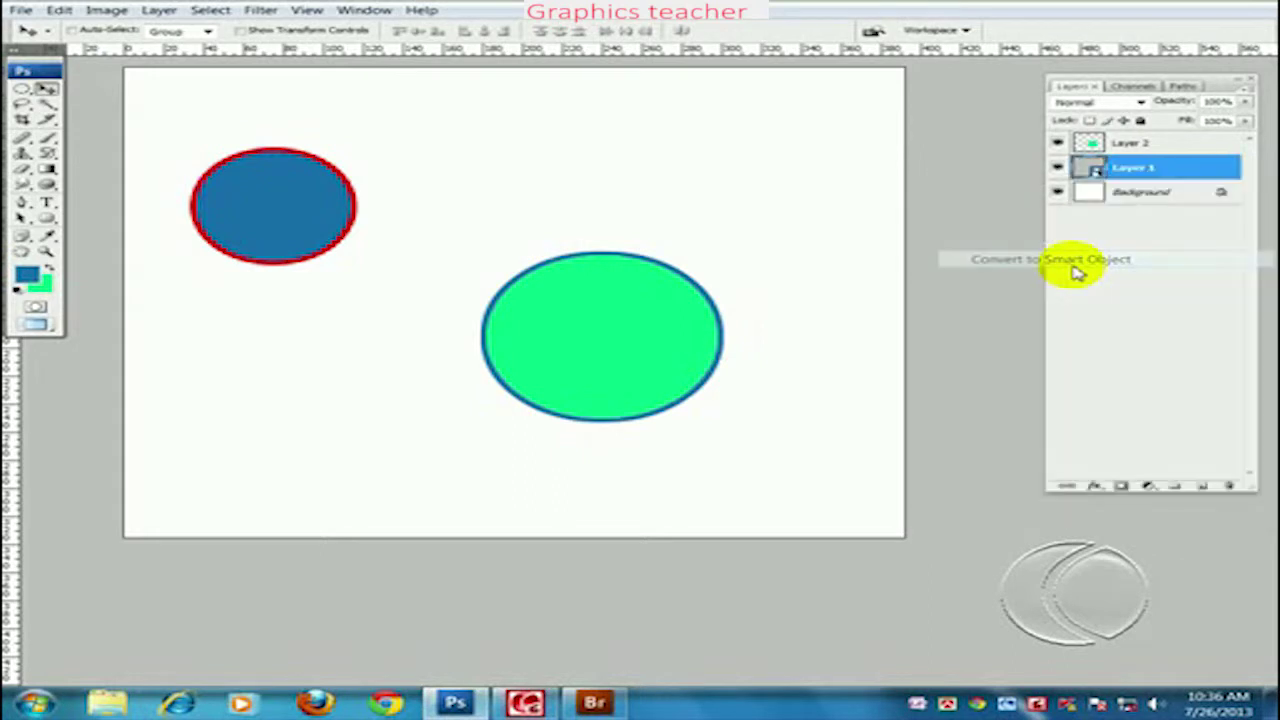
right_click(1163, 168)
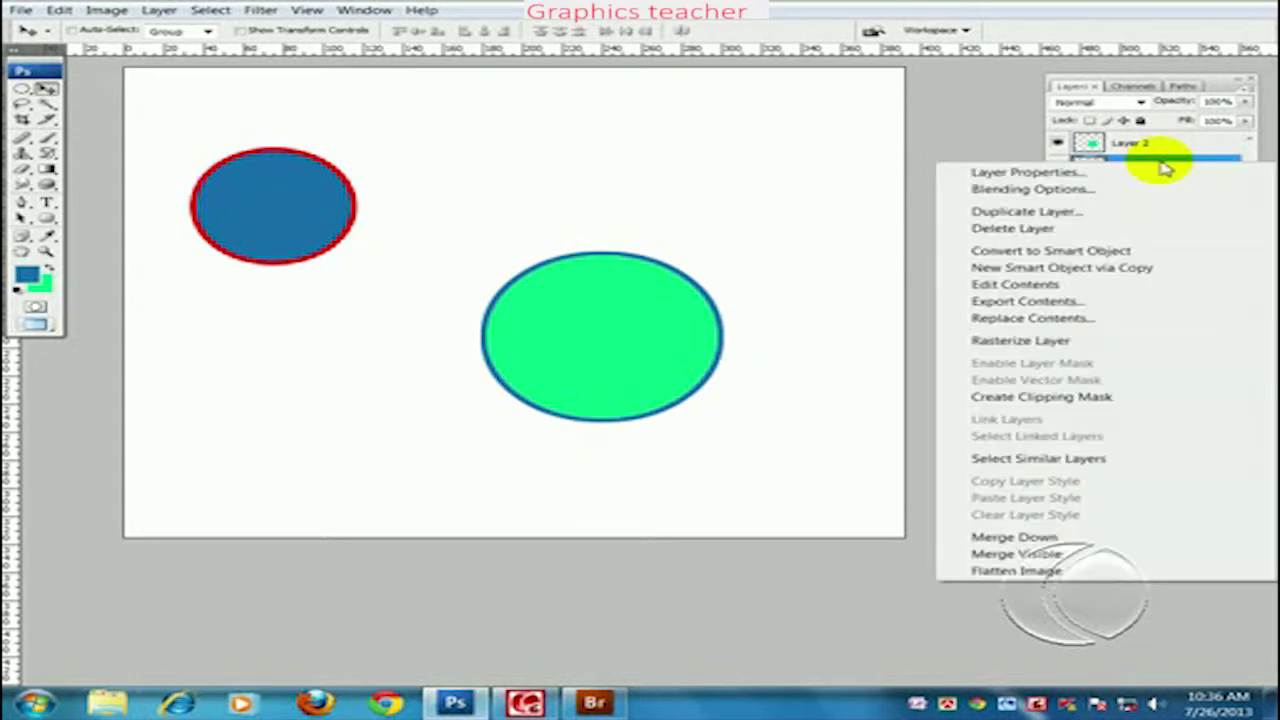
click(1035, 342)
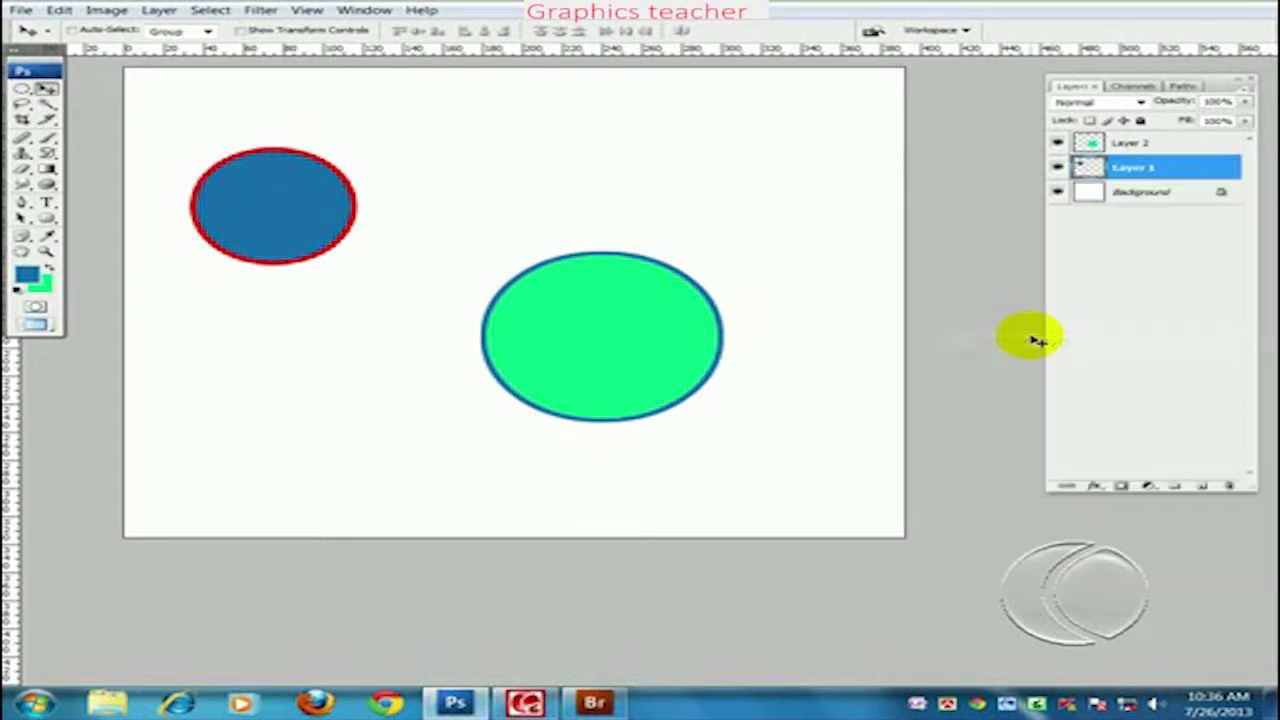
click(22, 168)
Step: Drag a large soft eraser across the blue circle's right side to fade it into white
mouse_move(240, 230)
mouse_down()
mouse_move(323, 251)
mouse_move(391, 151)
mouse_move(354, 231)
mouse_move(275, 287)
mouse_up()
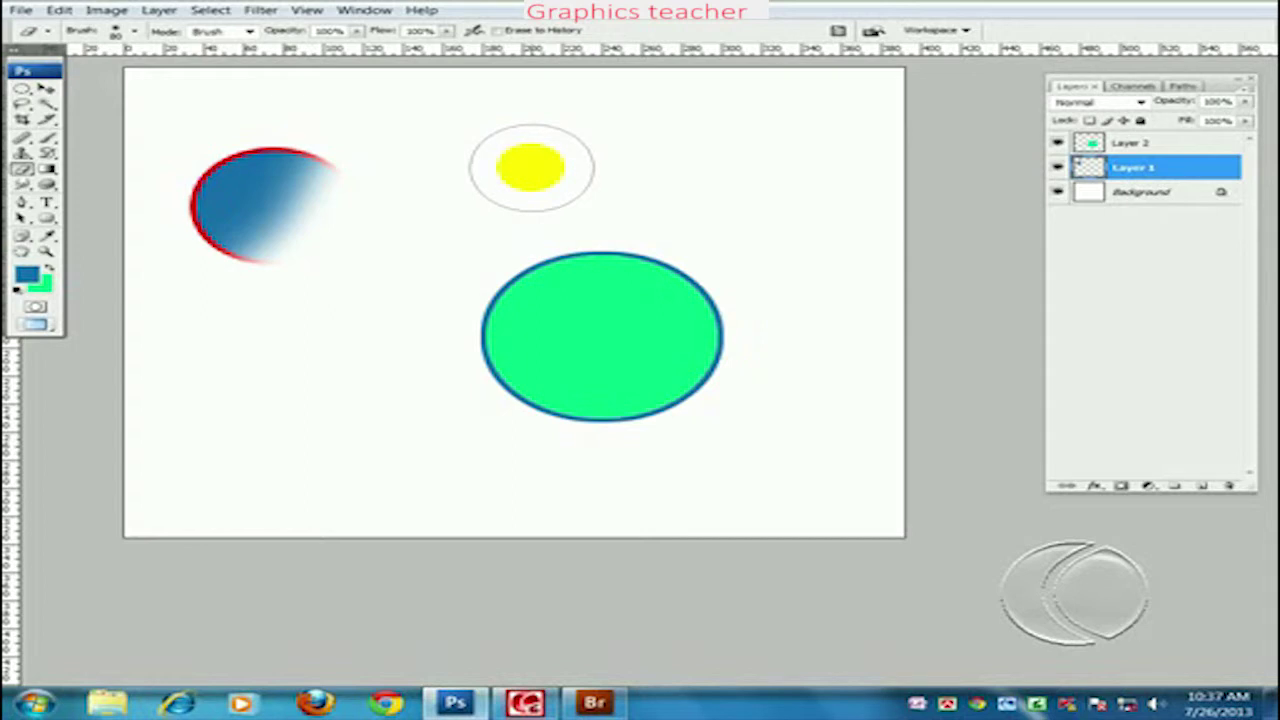
click(68, 10)
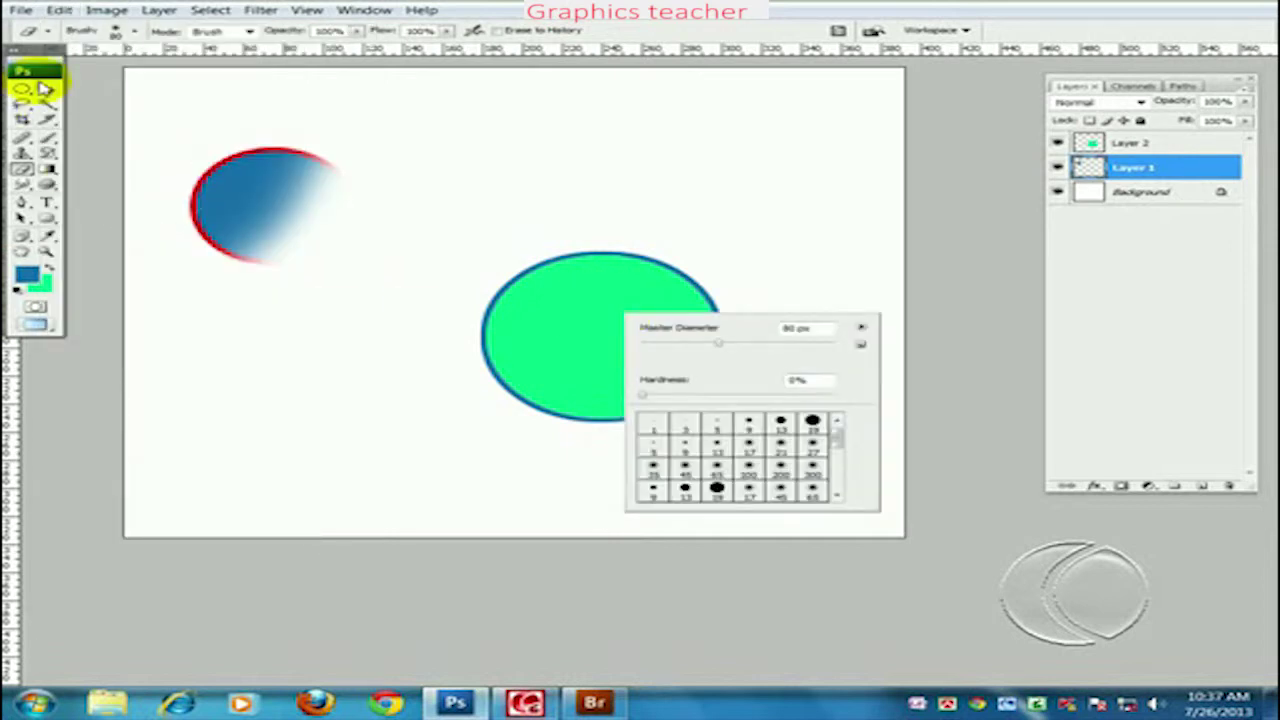
Step: Select Layer 2 and try Free Transform on the green circle twice, cancelling each time
click(47, 88)
right_click(620, 364)
click(645, 369)
key(ctrl+t)
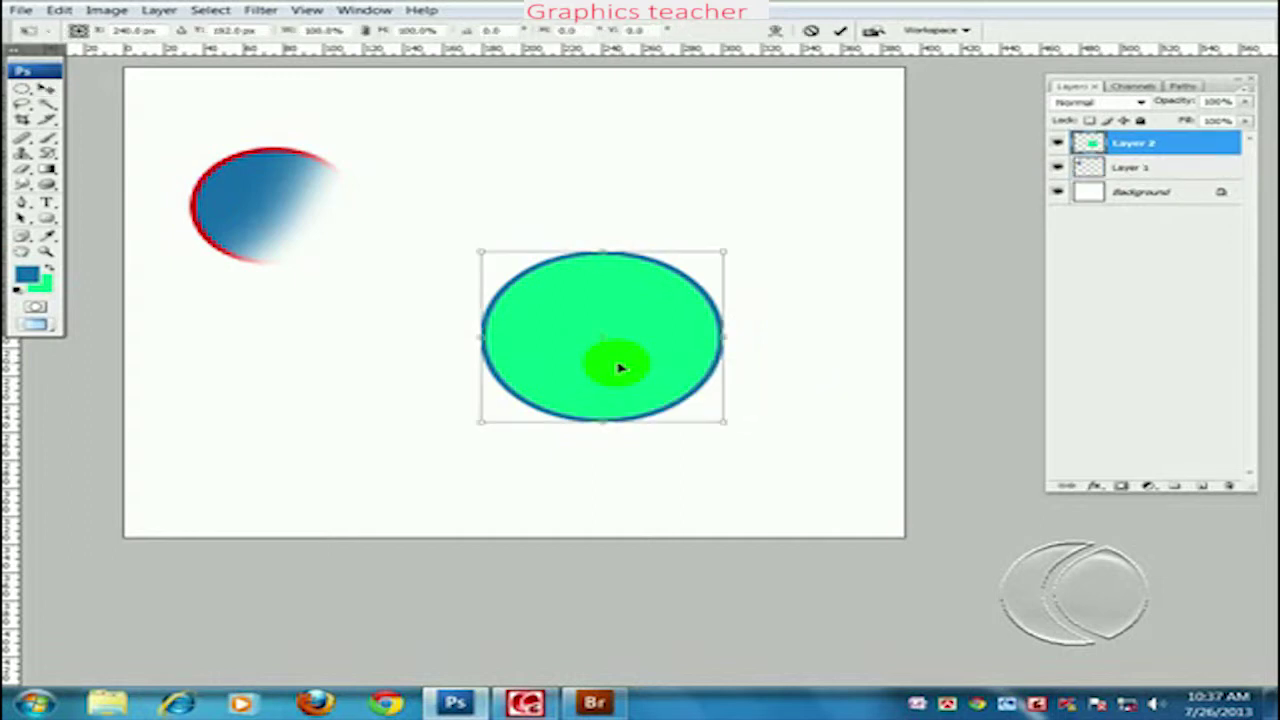
key(Return)
click(59, 10)
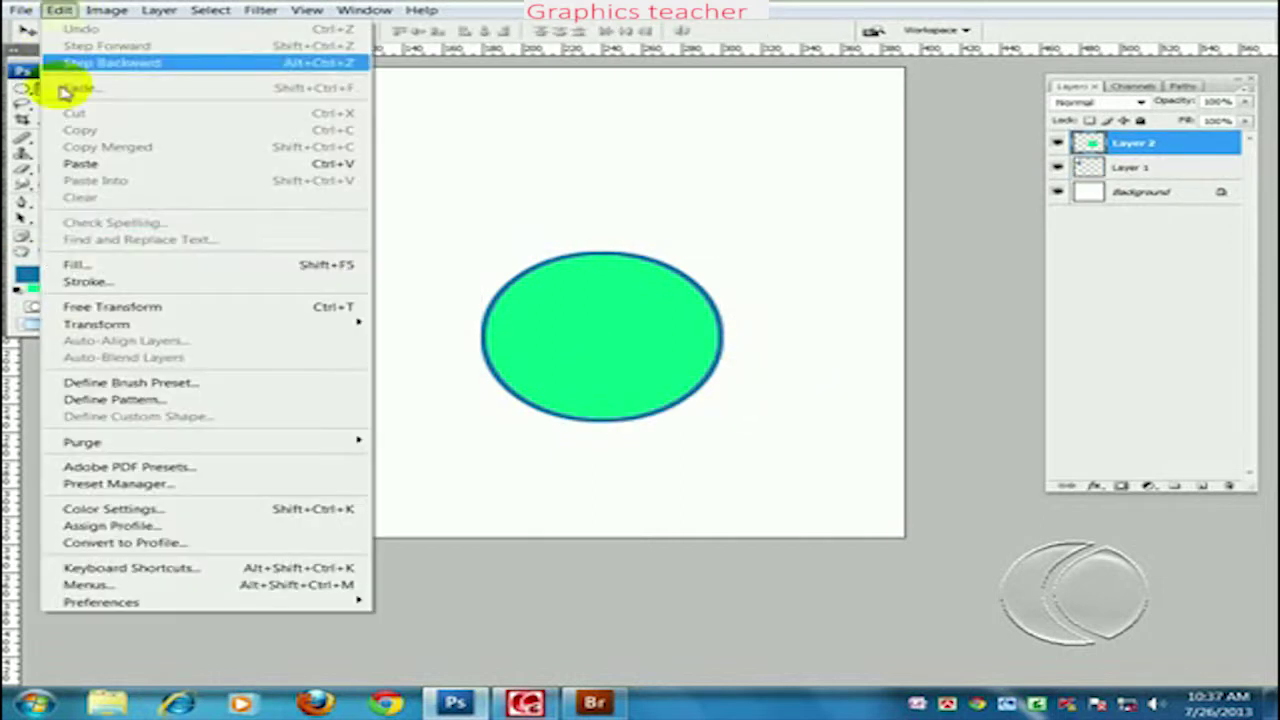
click(95, 306)
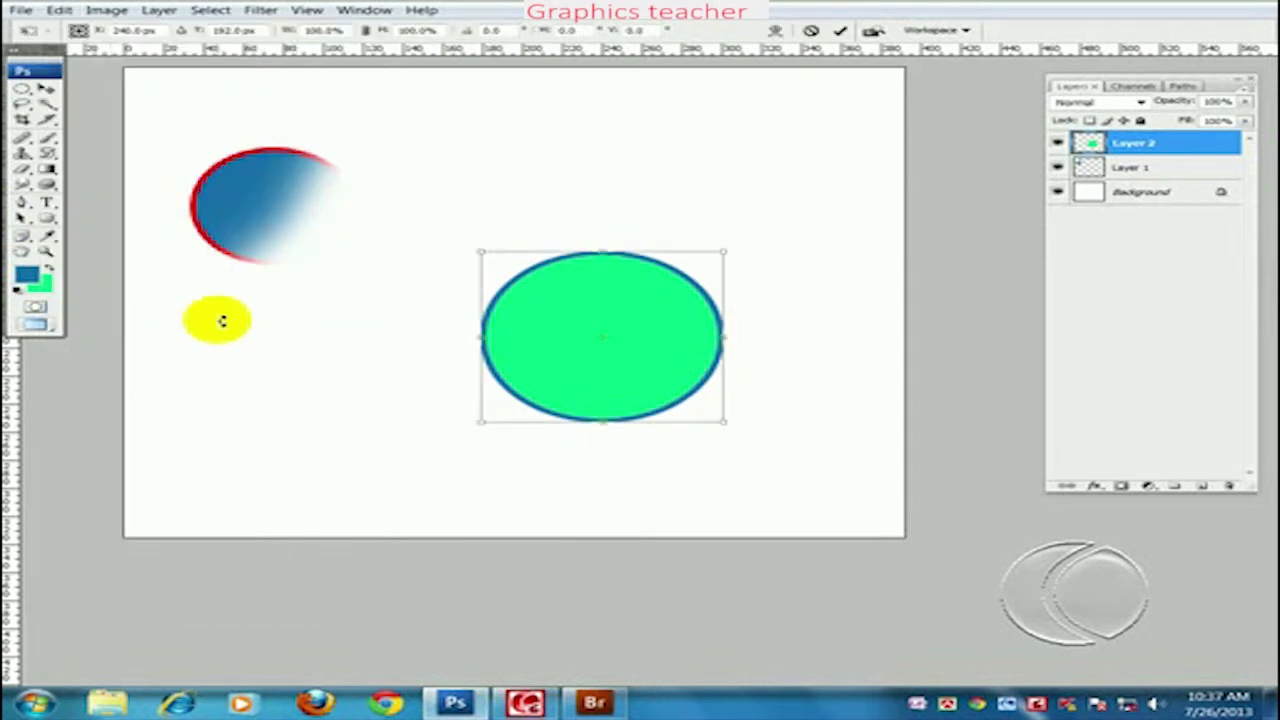
key(Return)
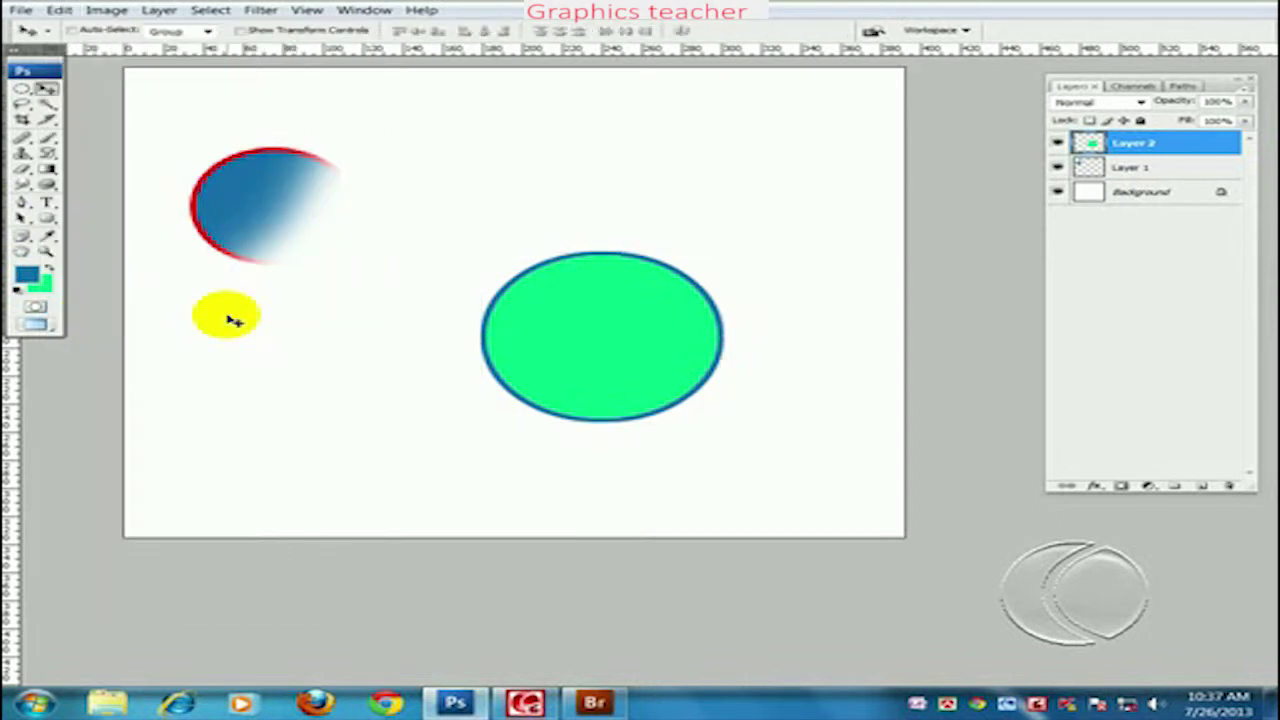
Step: Move the green circle up and left, then browse Edit > Transform without applying anything
drag(233, 320, 540, 280)
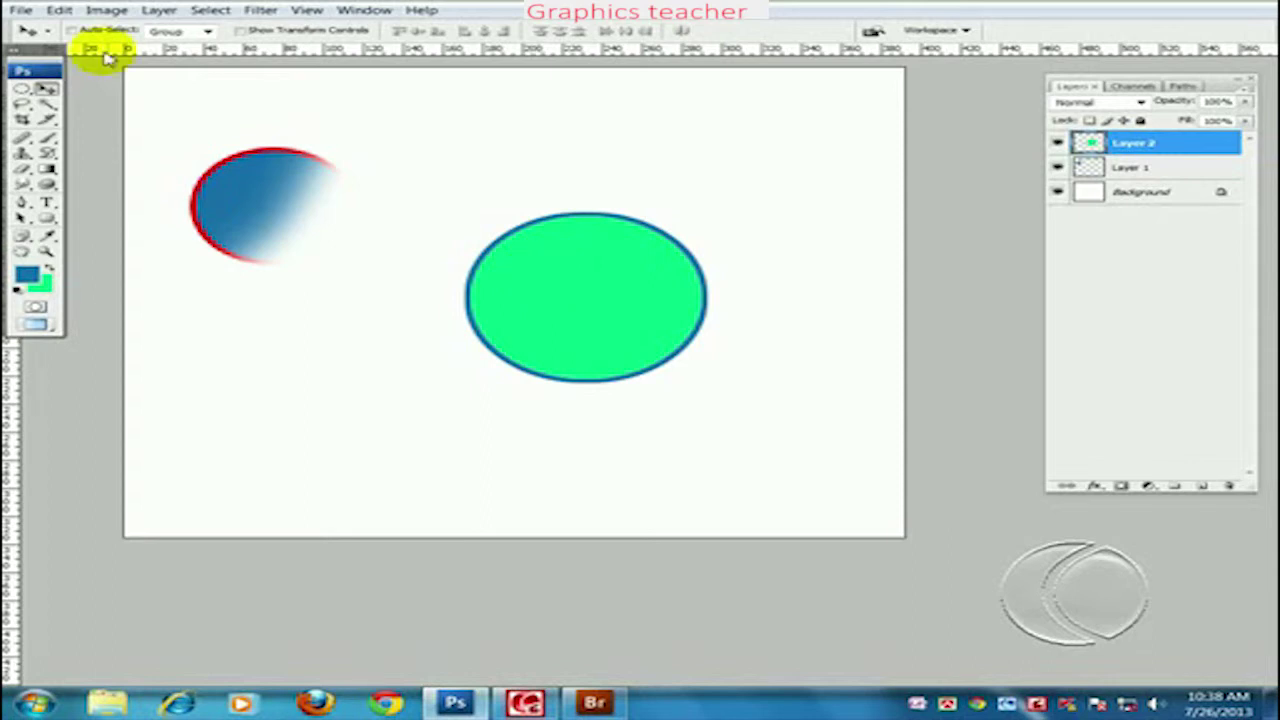
click(58, 12)
mouse_move(97, 324)
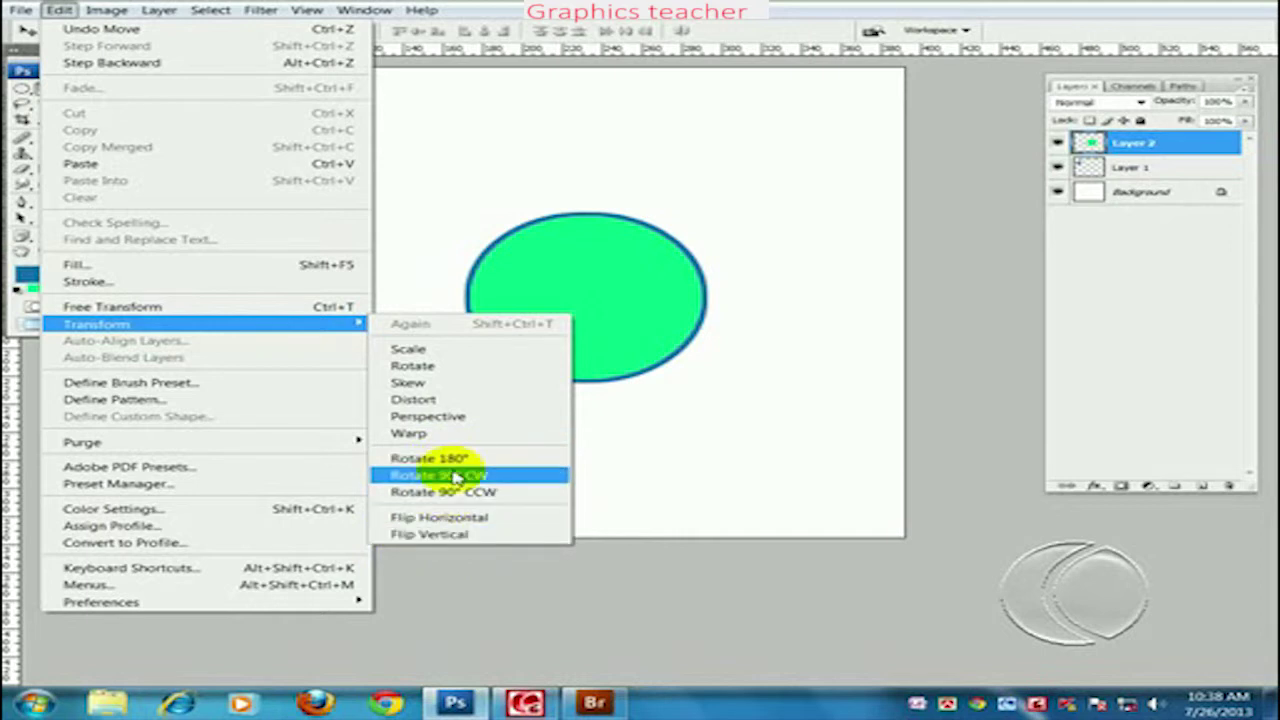
click(597, 604)
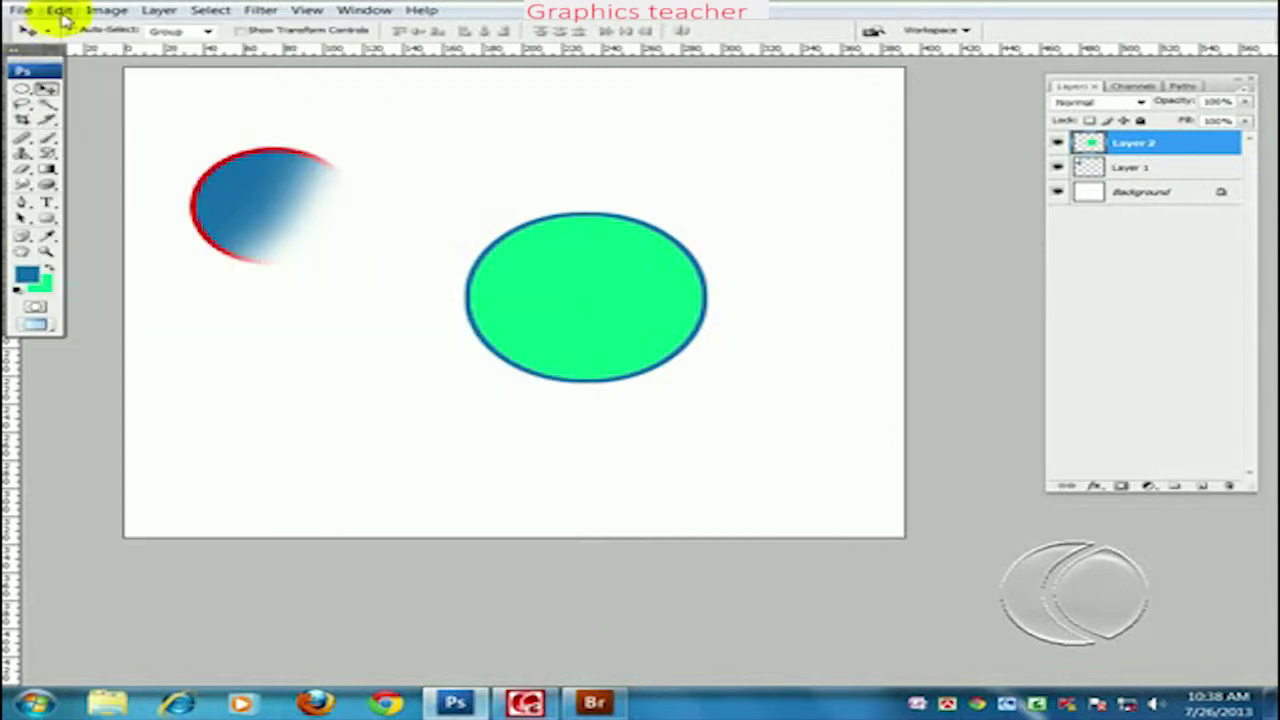
Step: Move Untitled-2 to the lower right, minimize Untitled-1, and bring the green dragon photo forward
click(60, 11)
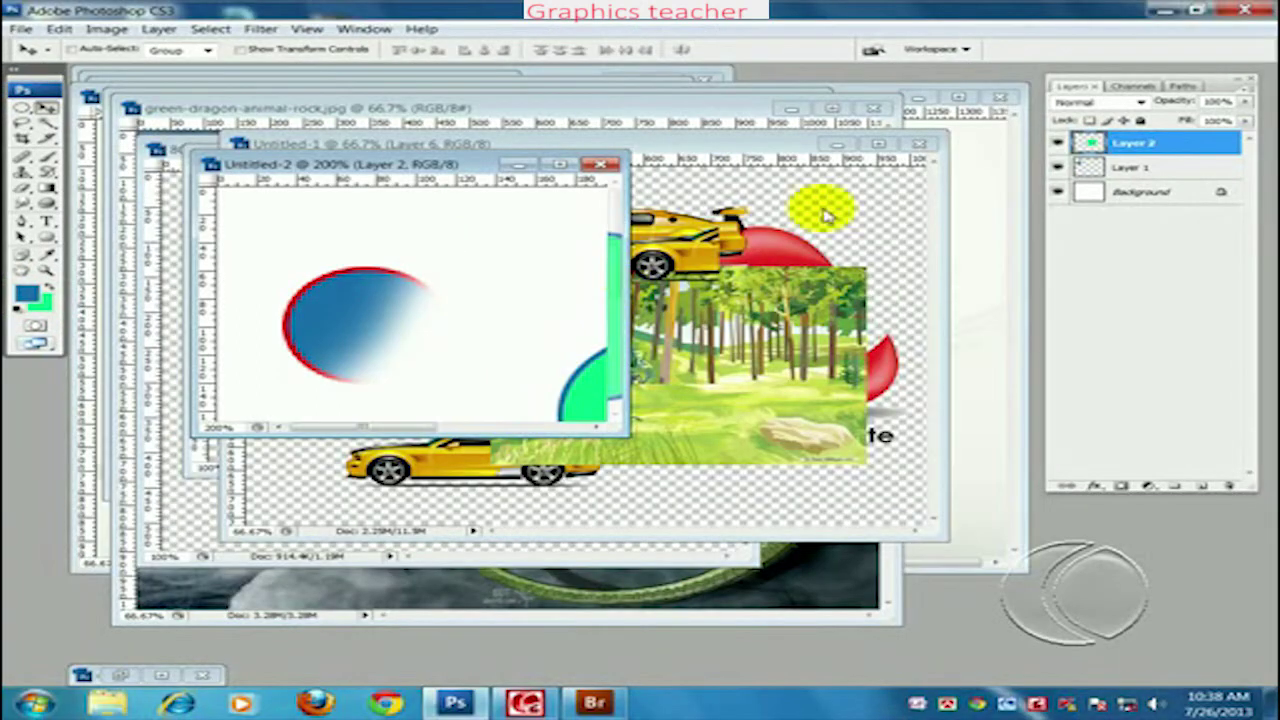
drag(428, 163, 1037, 371)
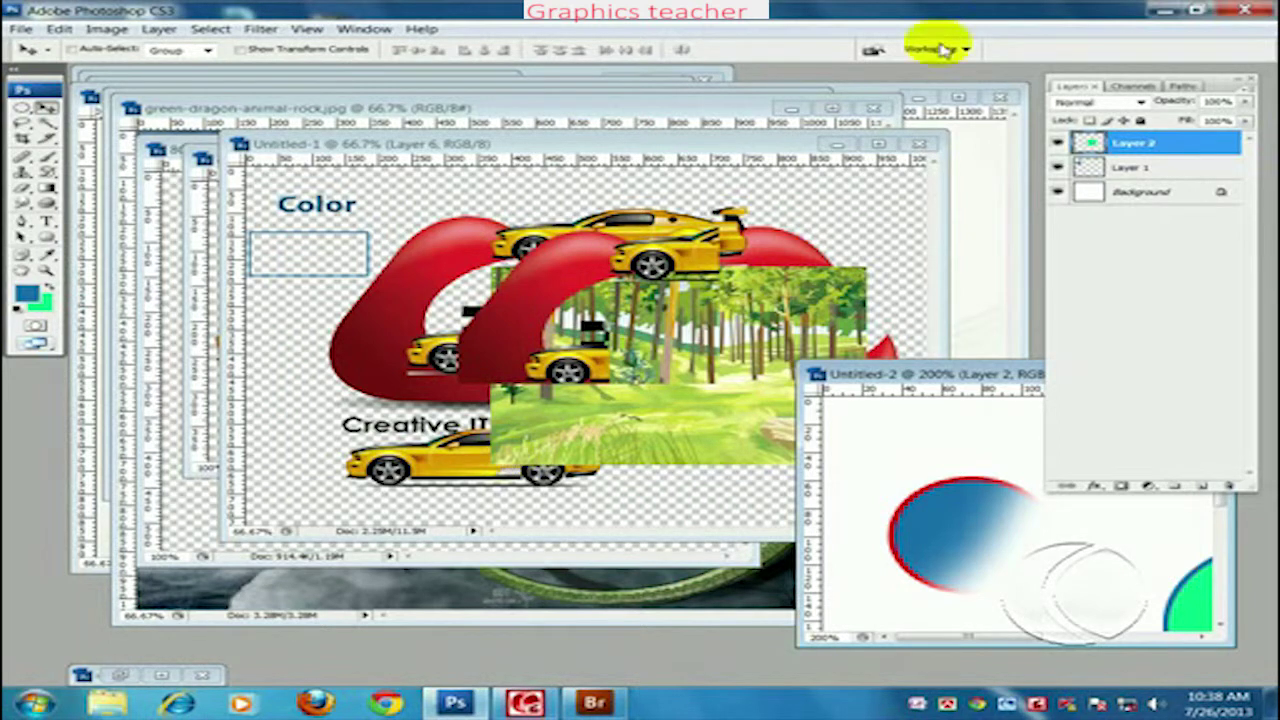
click(838, 144)
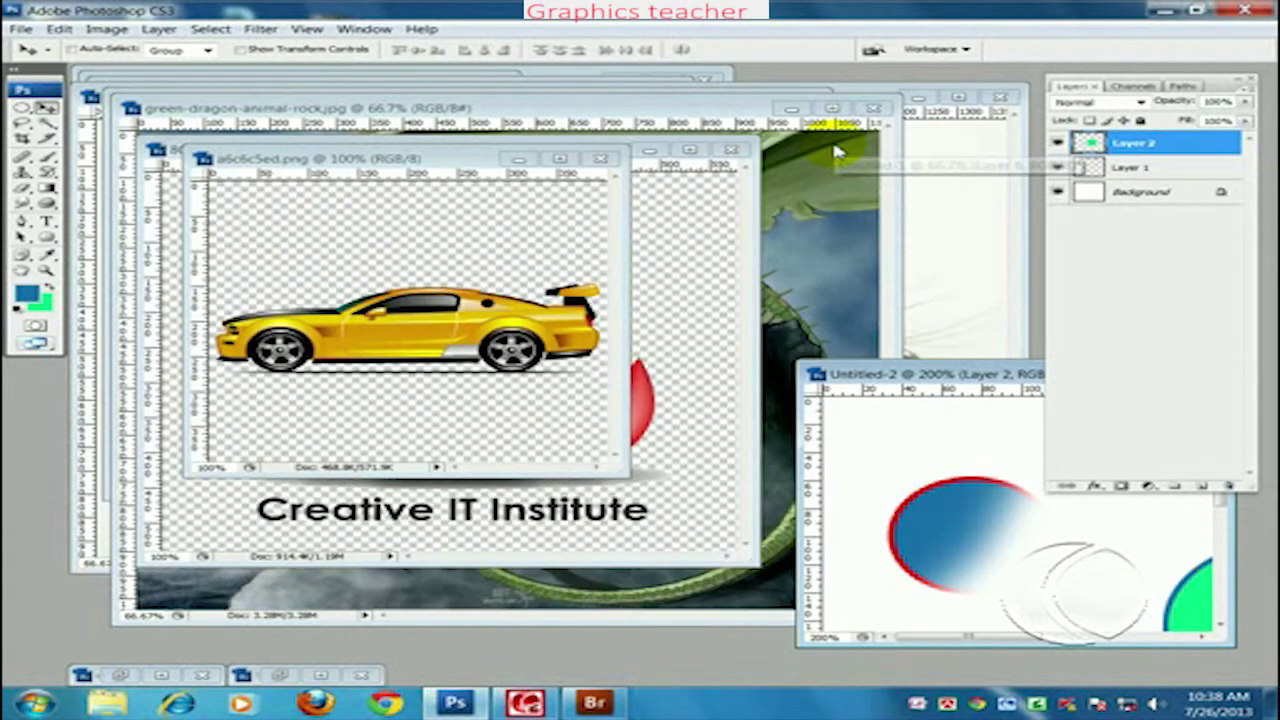
click(670, 200)
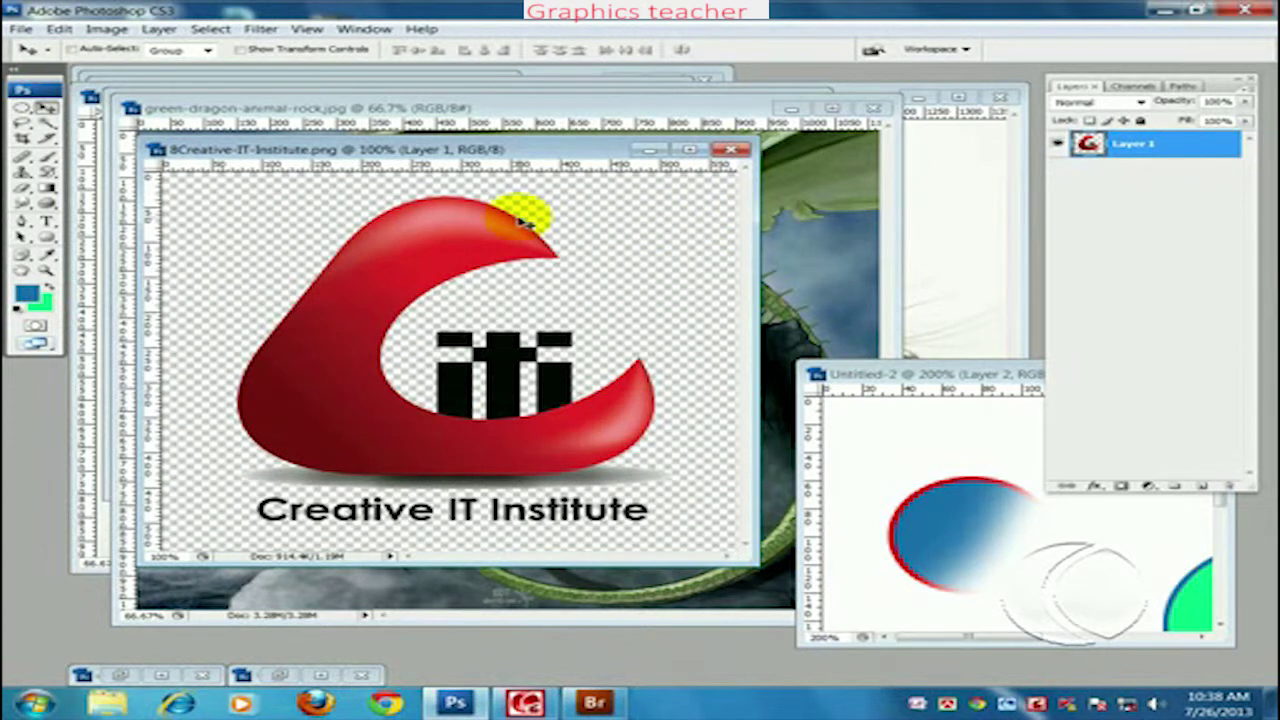
click(786, 200)
Step: Cycle back to the dragon photo and browse images in the Open dialog
click(966, 214)
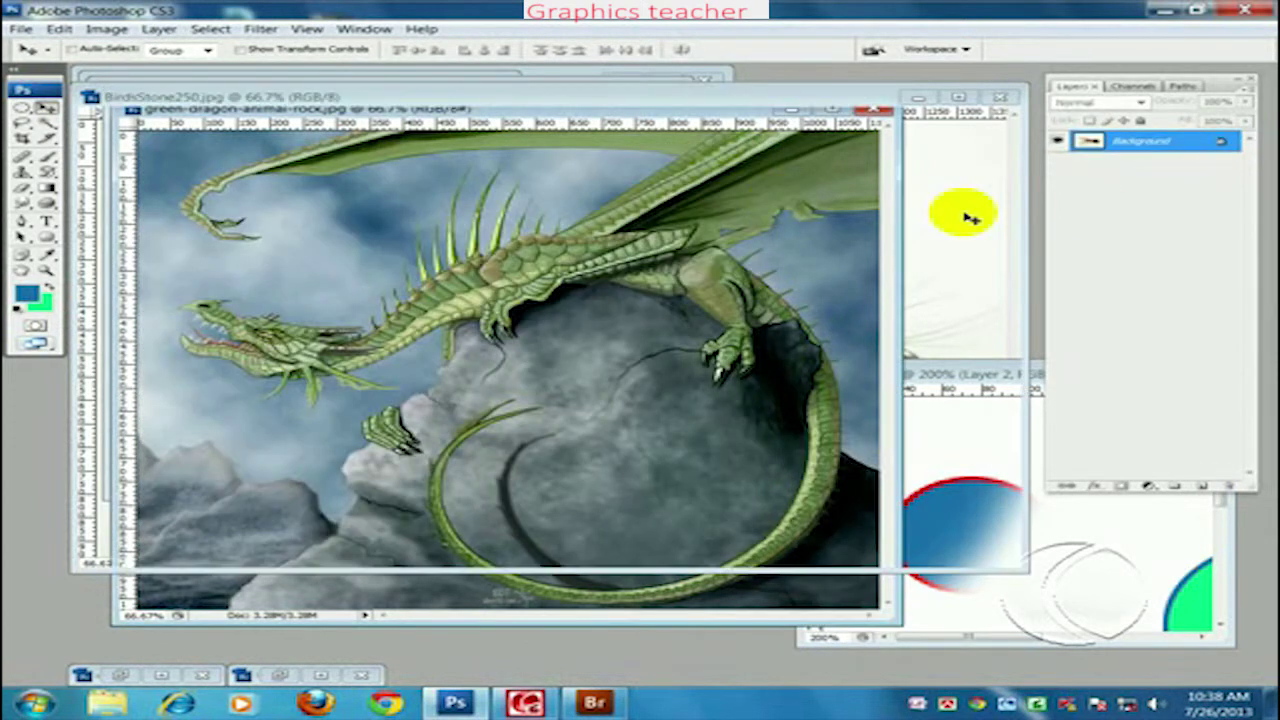
click(672, 610)
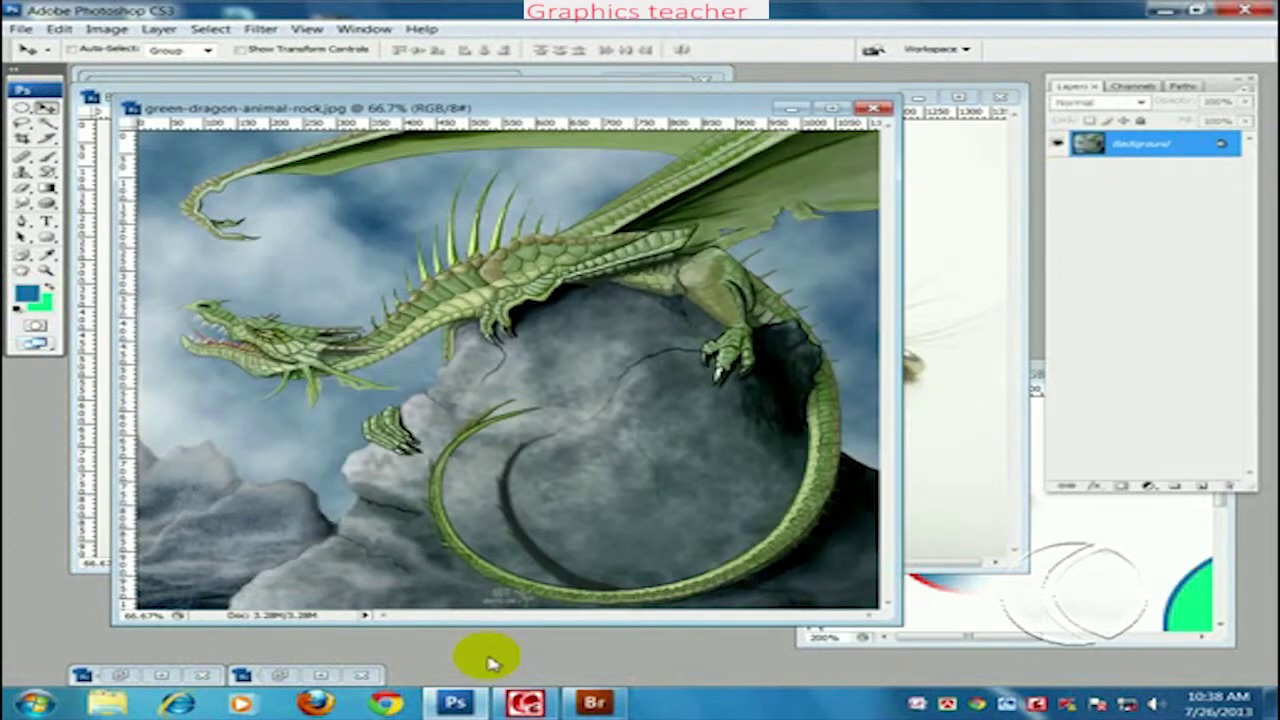
key(ctrl+o)
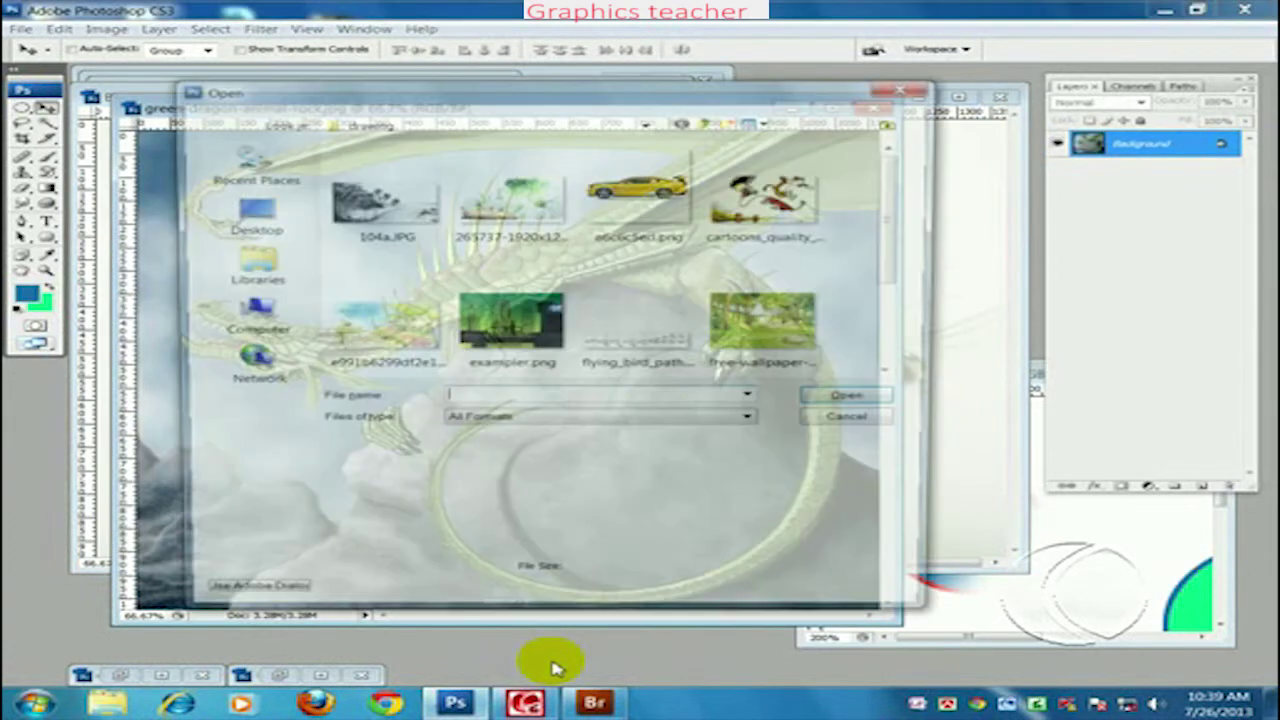
click(630, 287)
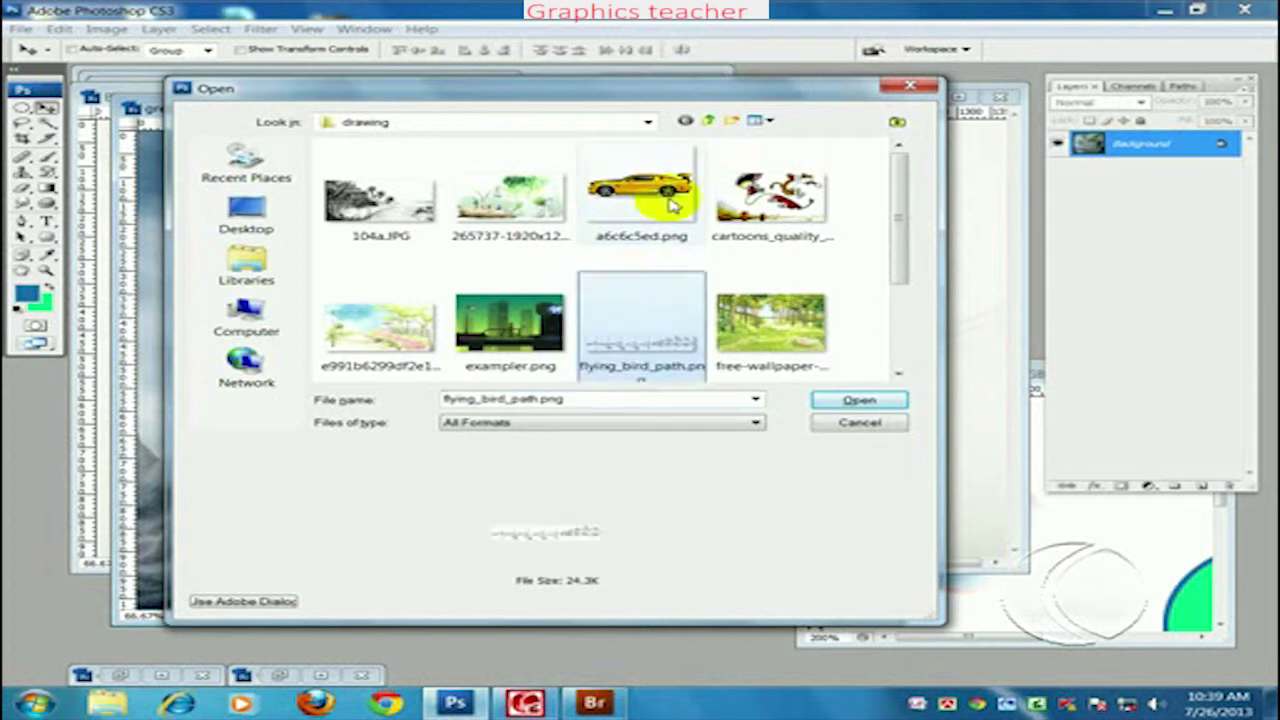
click(640, 190)
Step: Browse from Desktop to Materials Drive (I:), cancel the Open dialog, and switch to Adobe Bridge
click(709, 120)
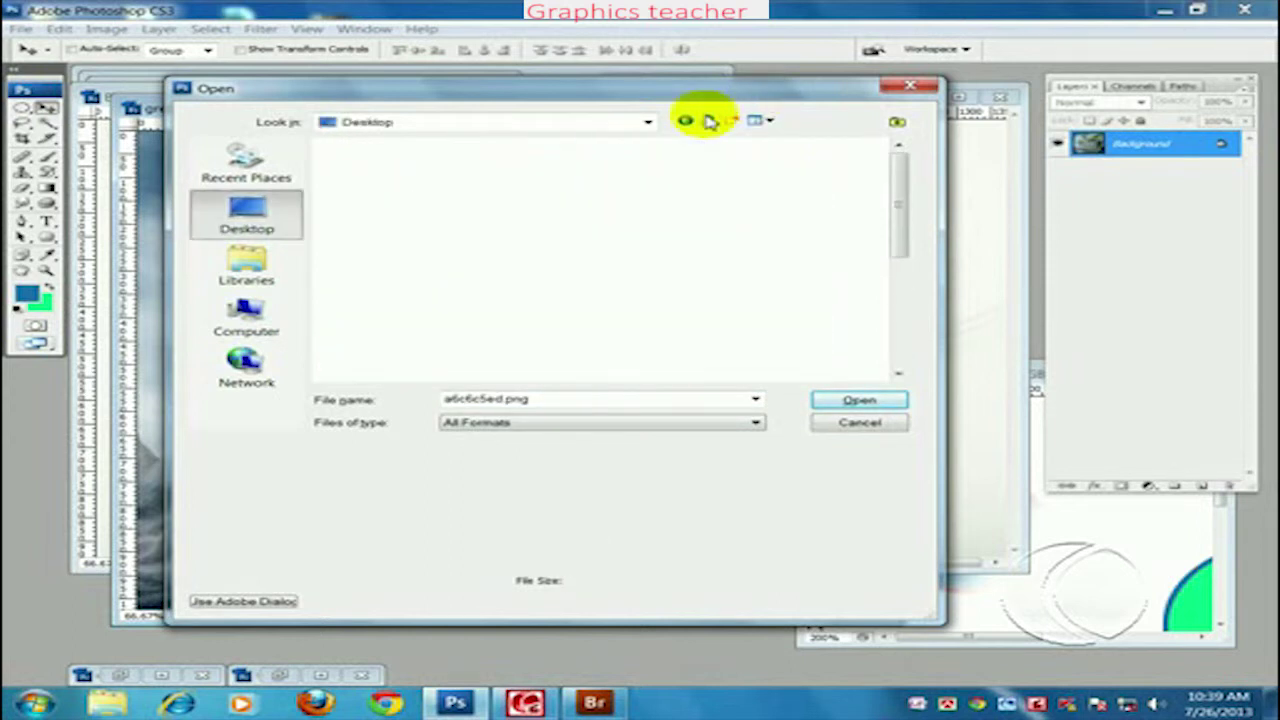
double_click(540, 170)
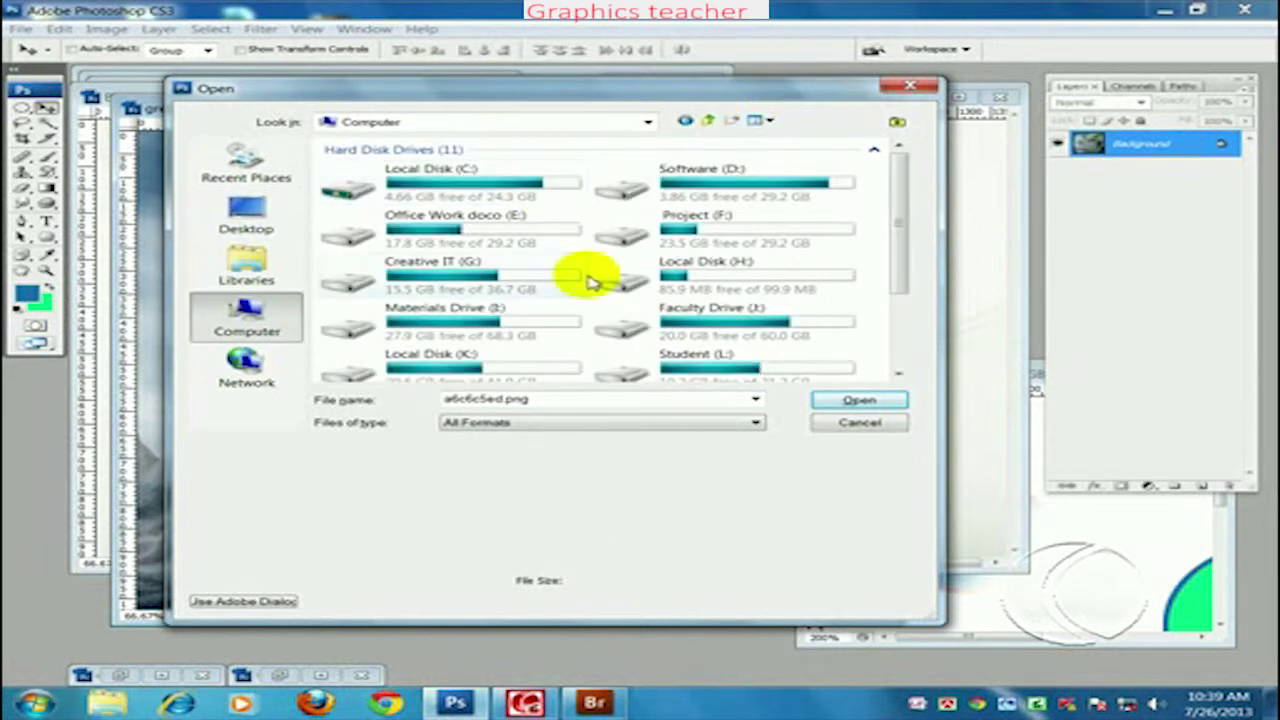
double_click(515, 320)
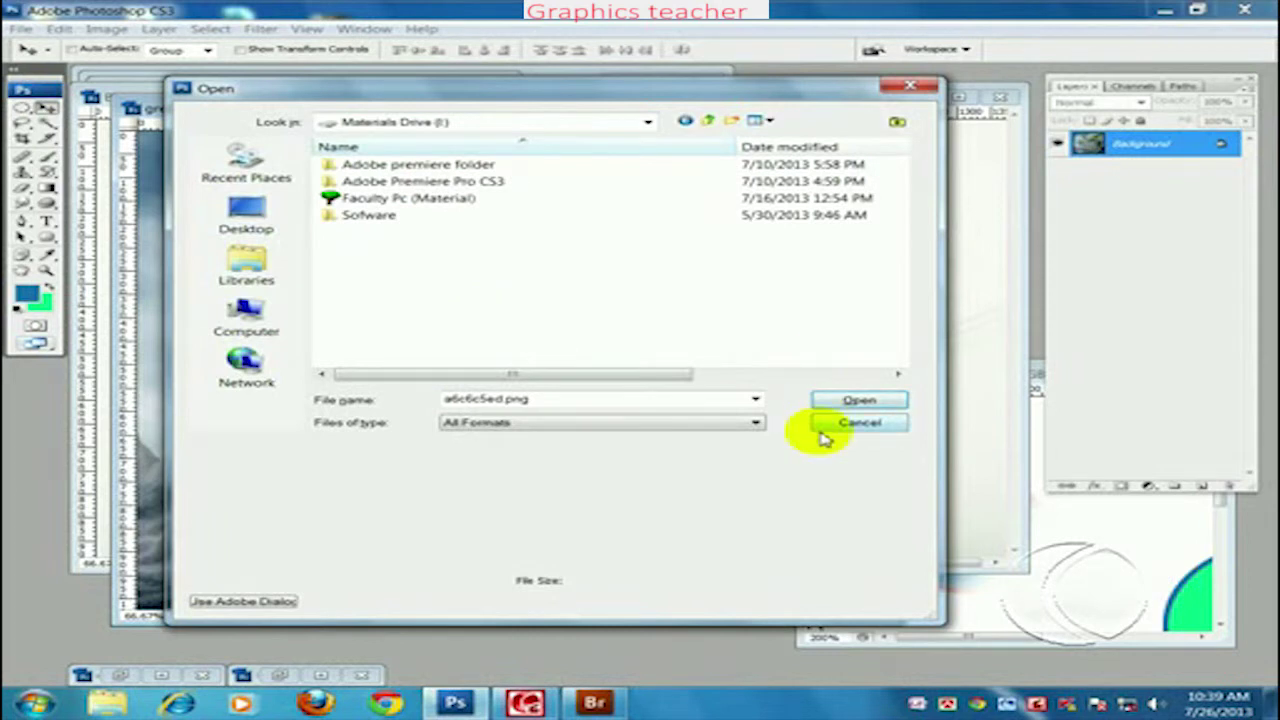
click(858, 422)
click(594, 703)
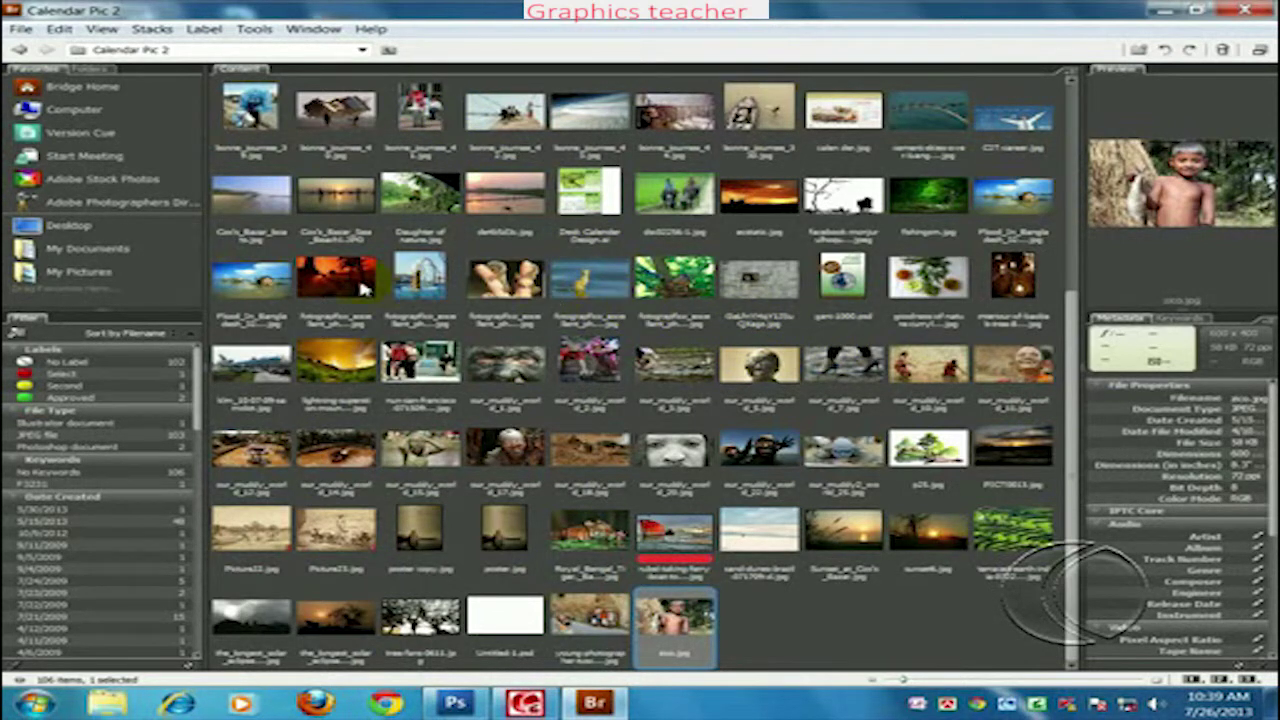
Step: Select a photo thumbnail in Bridge's Calendar Pic 2 folder to preview it
click(432, 130)
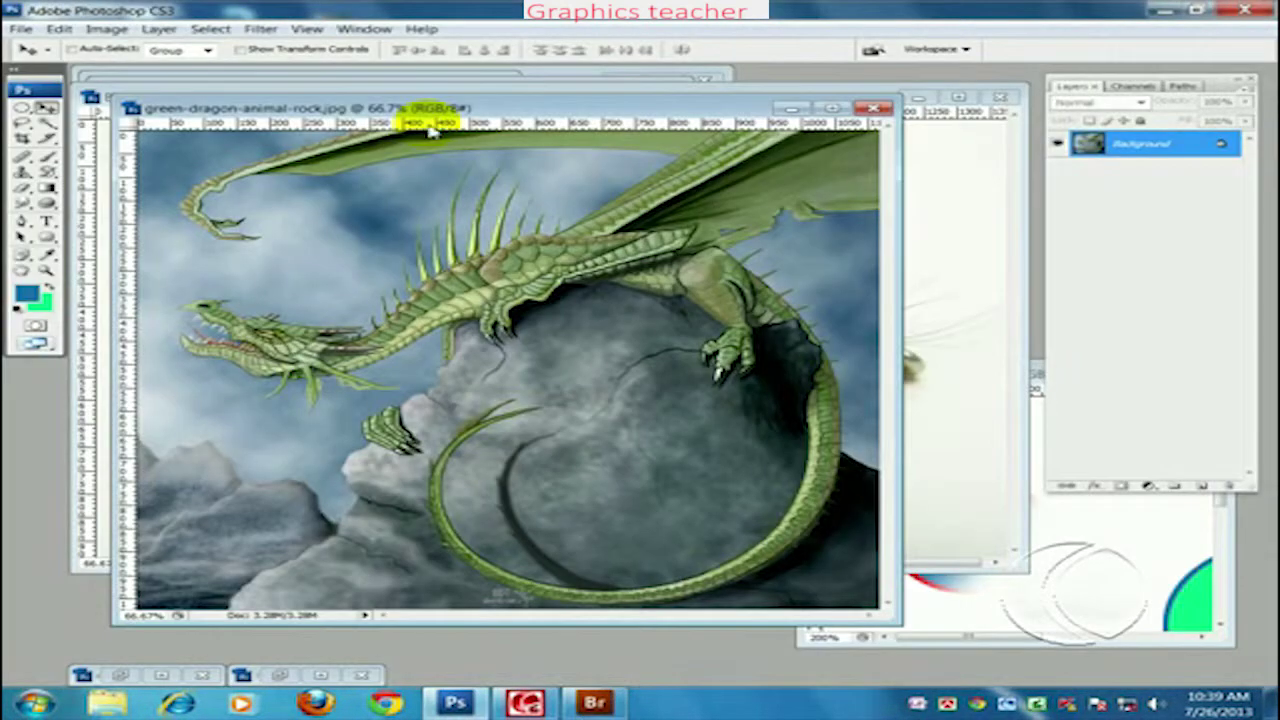
Step: Switch to full-screen-with-menus view and duplicate the photo onto Layer 1
key(f)
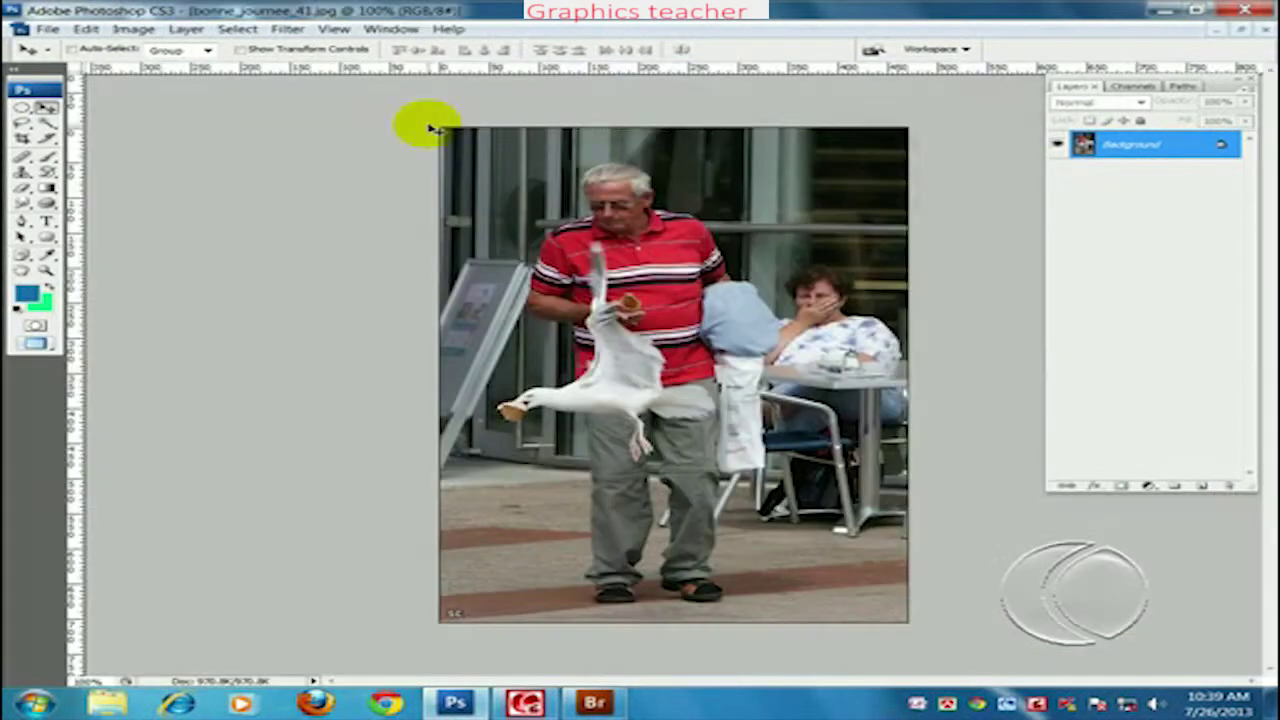
key(f)
scroll(666, 291, down, 1)
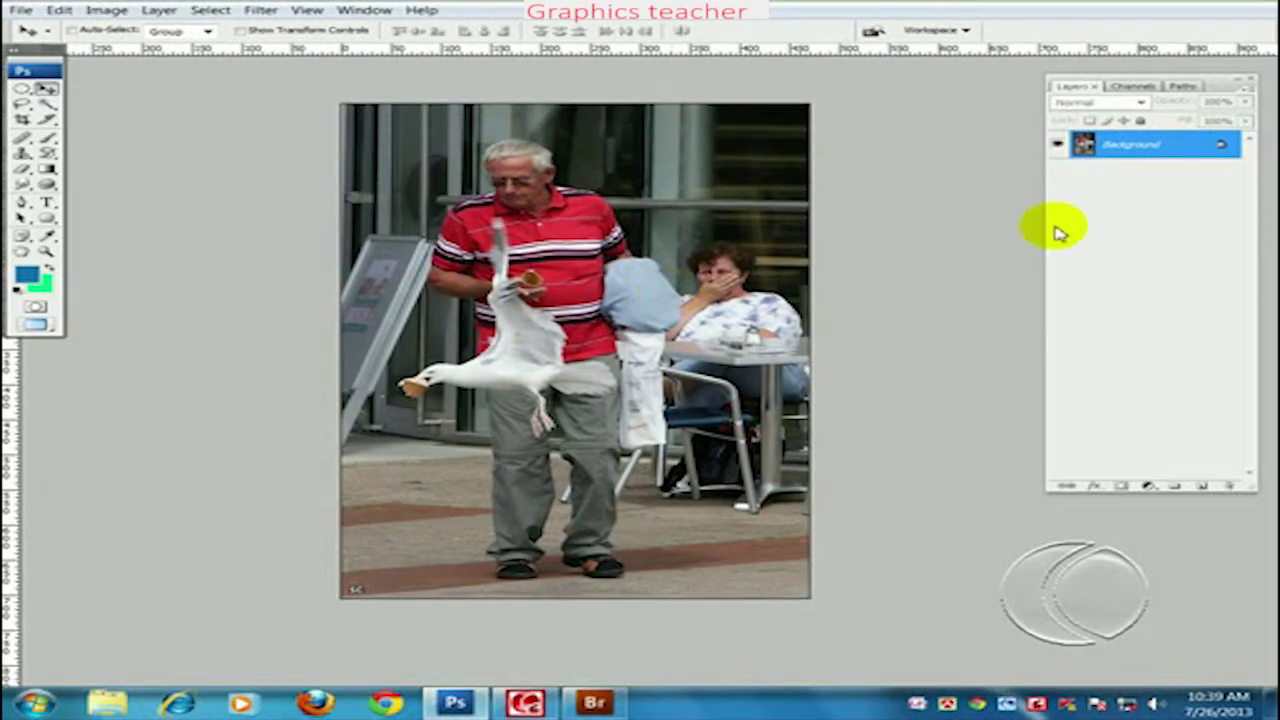
key(ctrl+j)
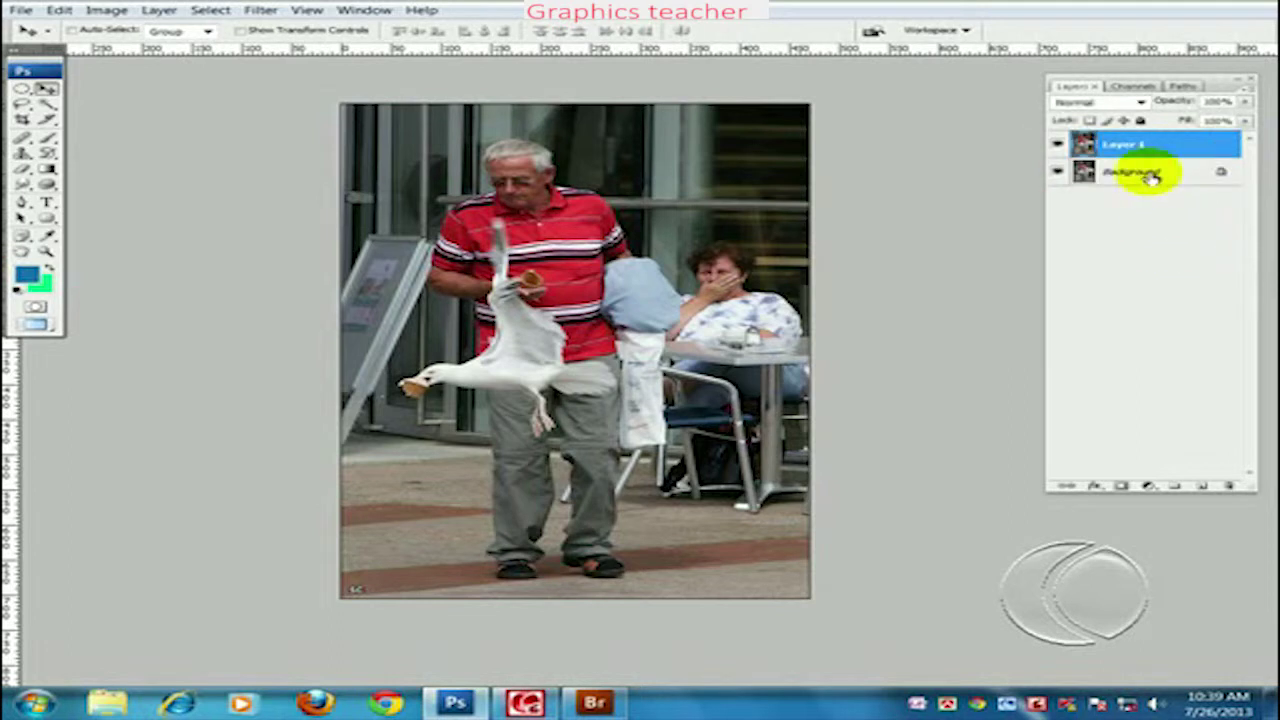
Step: Add a new empty layer above Background and reset colours to black and white
click(1143, 171)
click(1201, 487)
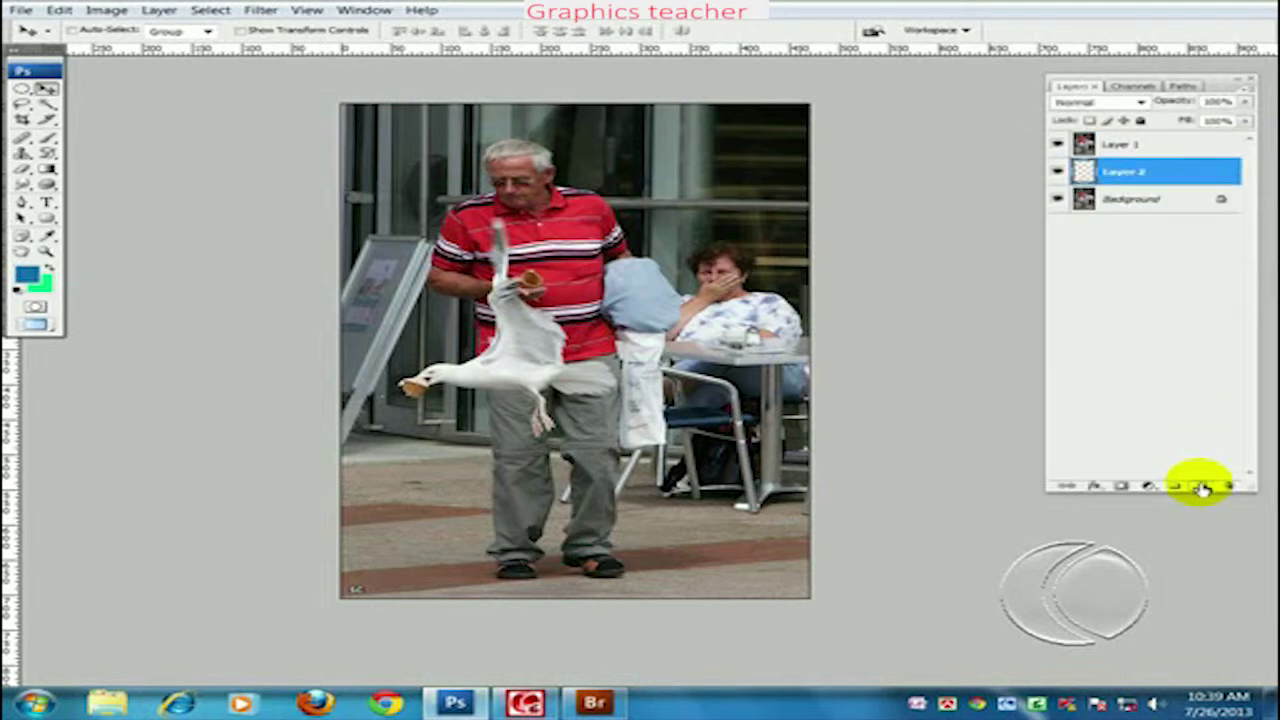
key(d)
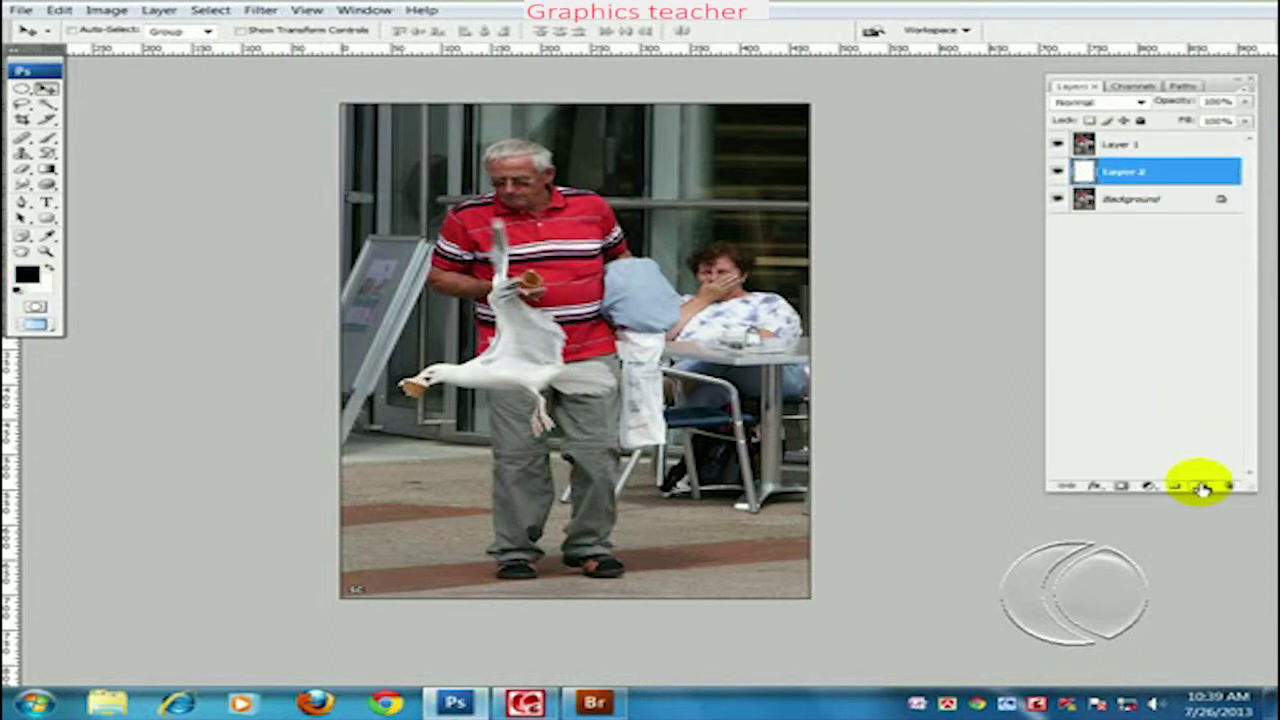
Step: Shrink the Layer 1 photo copy from its top-right corner with Free Transform
click(1127, 147)
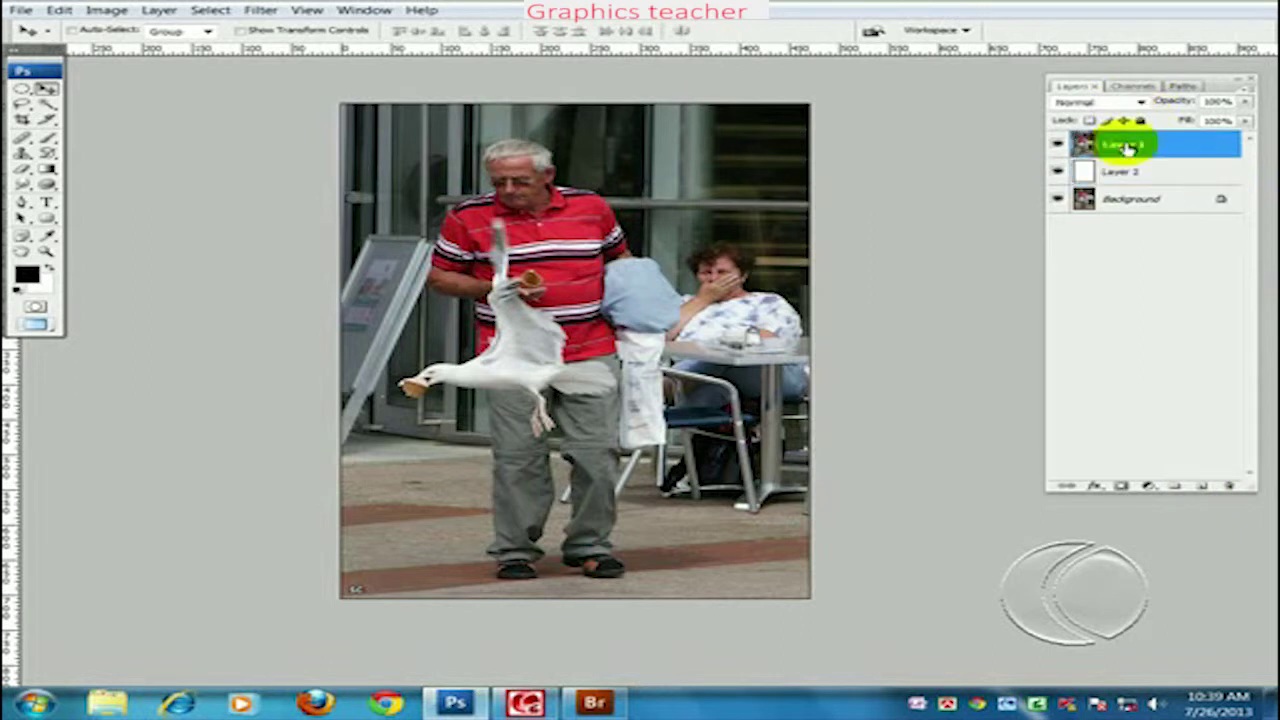
key(ctrl+t)
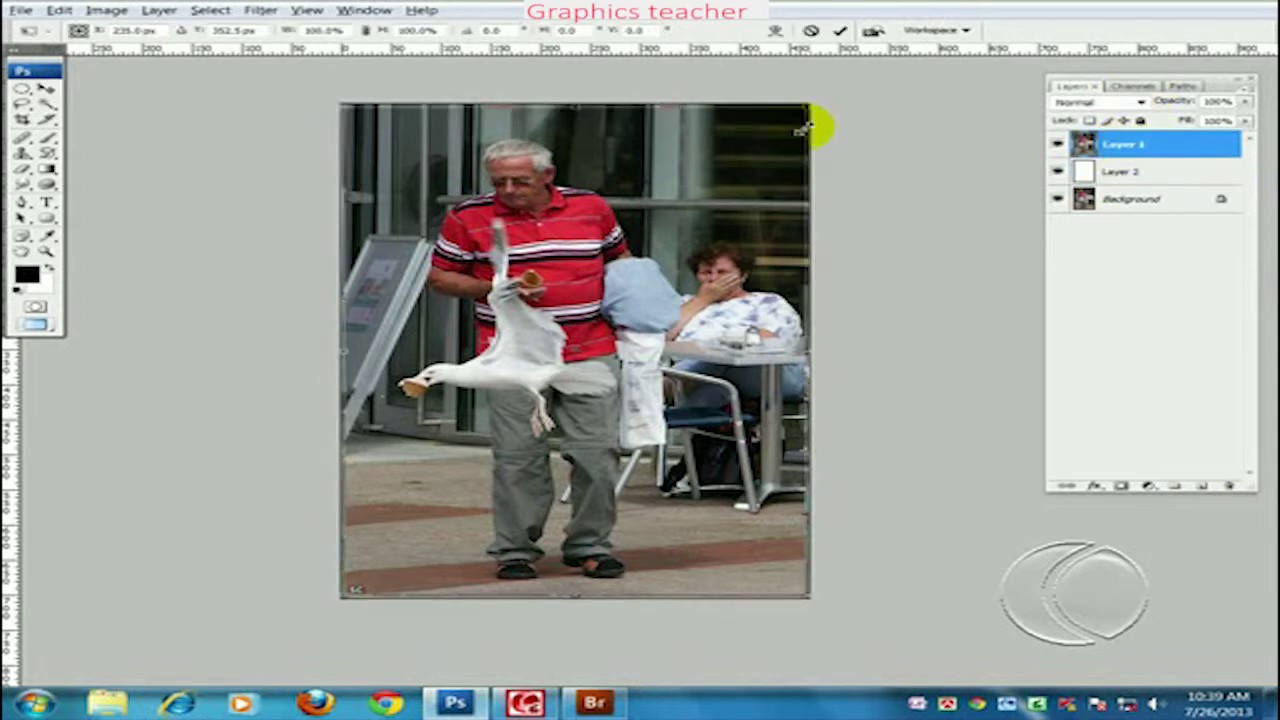
drag(812, 106, 758, 208)
key(Return)
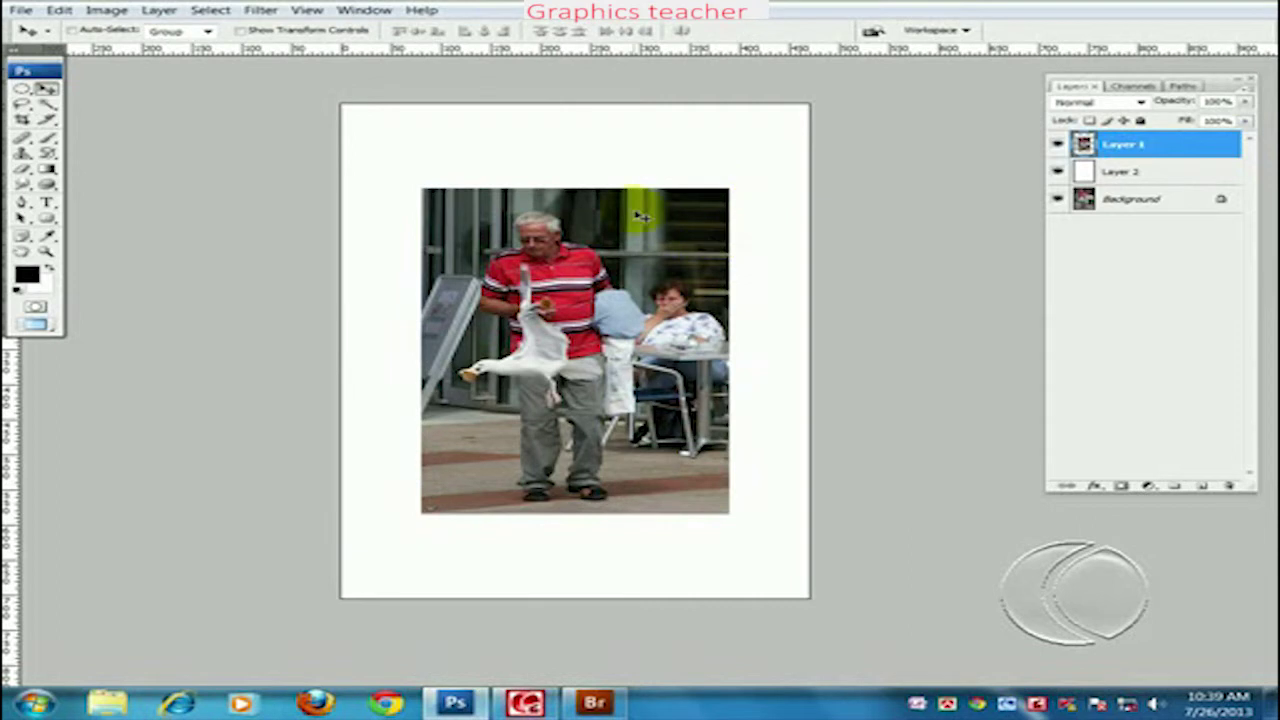
Step: Scale the photo down to 91.5% of its size with Edit > Transform > Scale
click(62, 10)
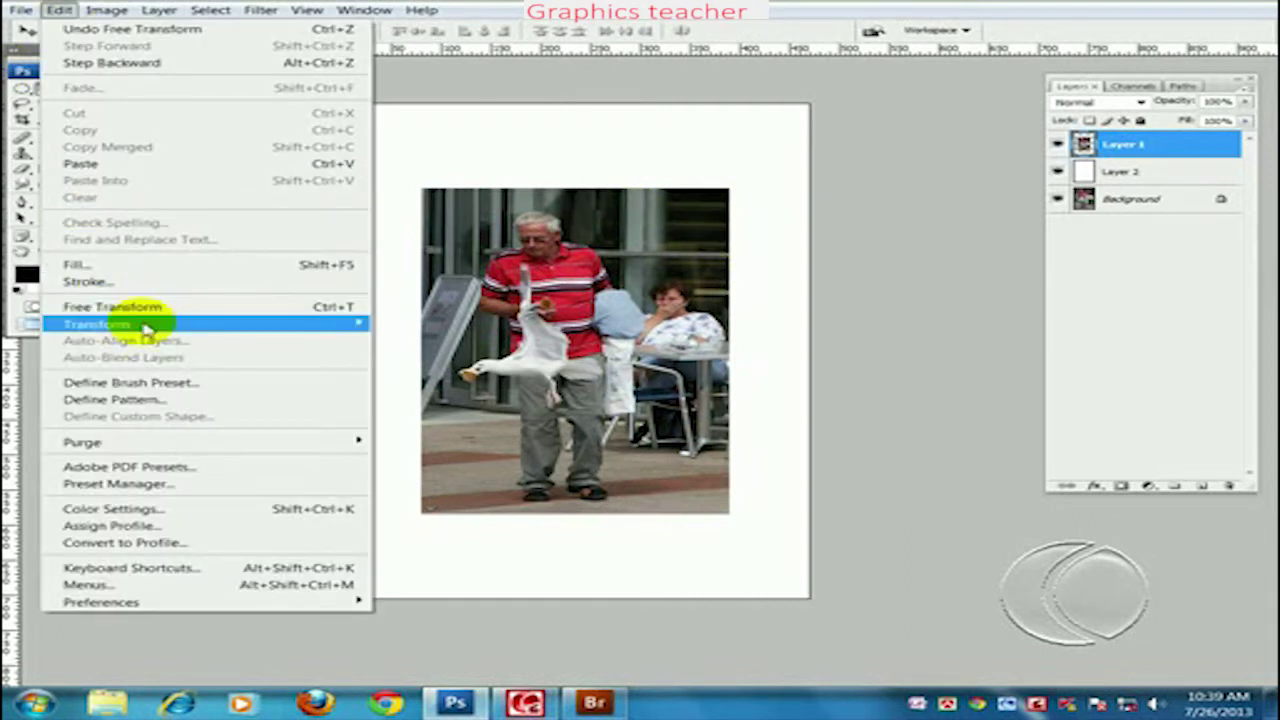
mouse_move(100, 323)
click(400, 350)
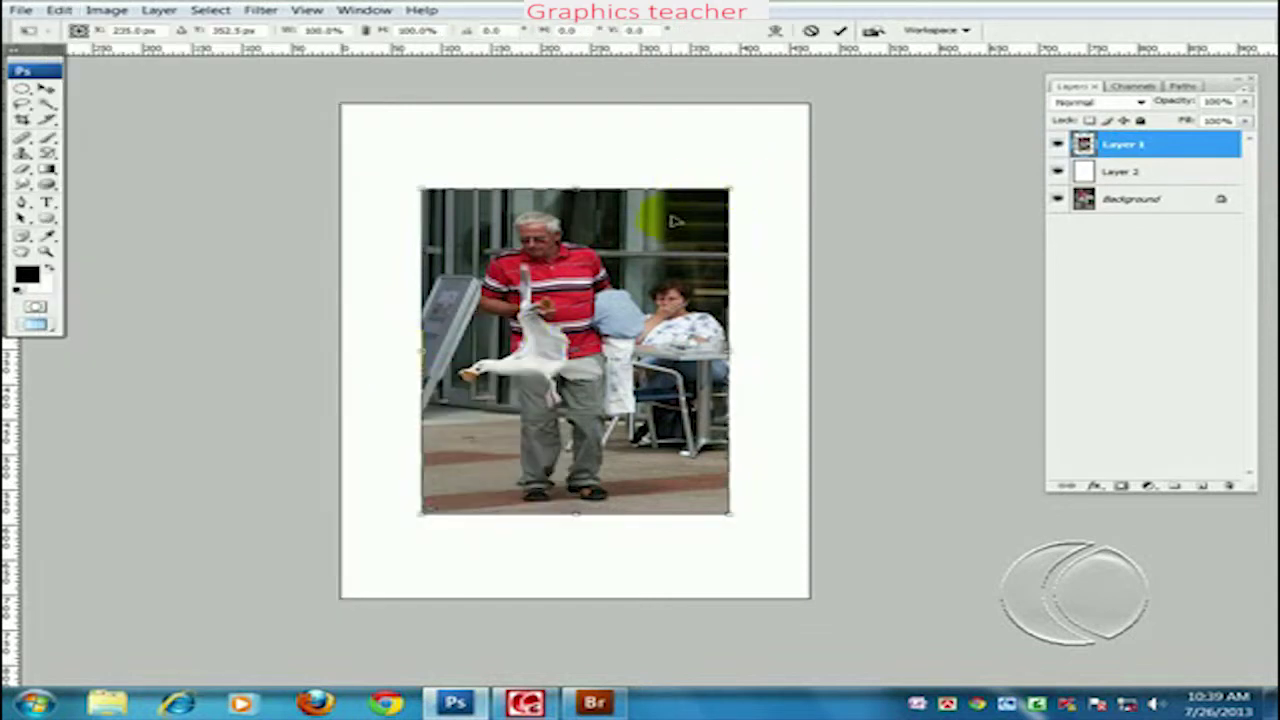
drag(729, 189, 718, 204)
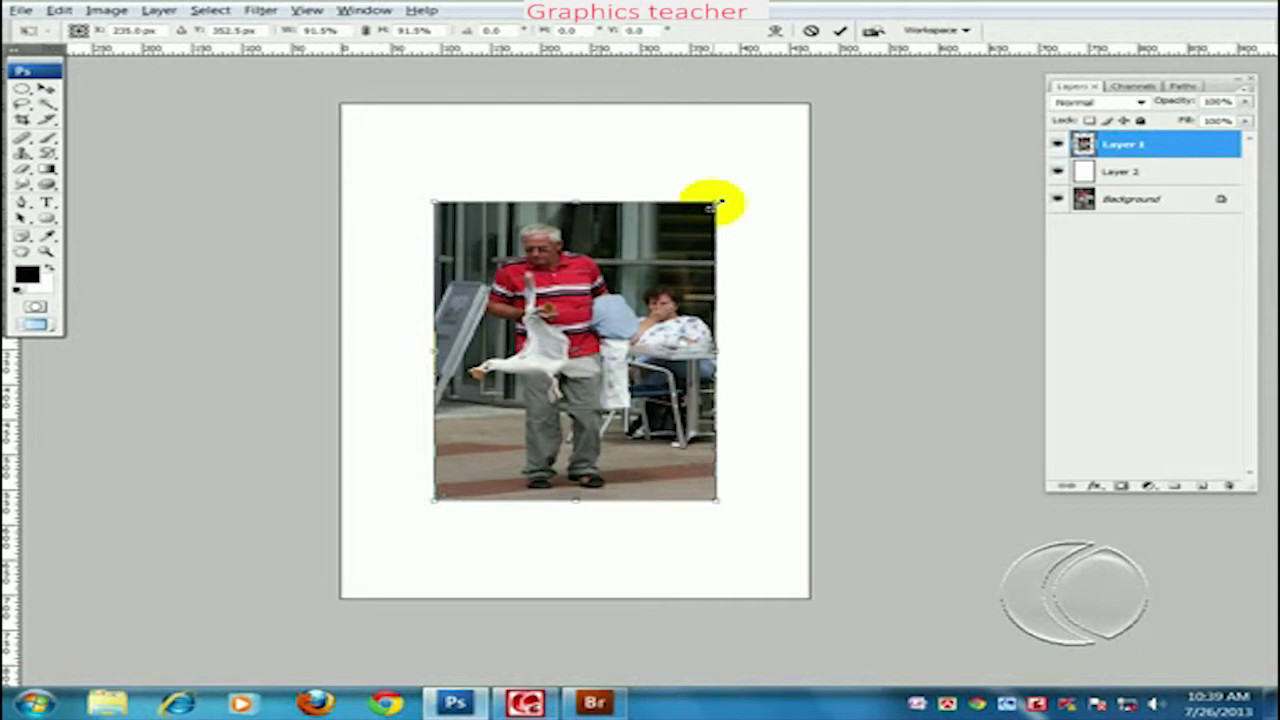
key(Return)
Step: Try rotating the photo about 62° clockwise, then cancel the rotation
click(60, 12)
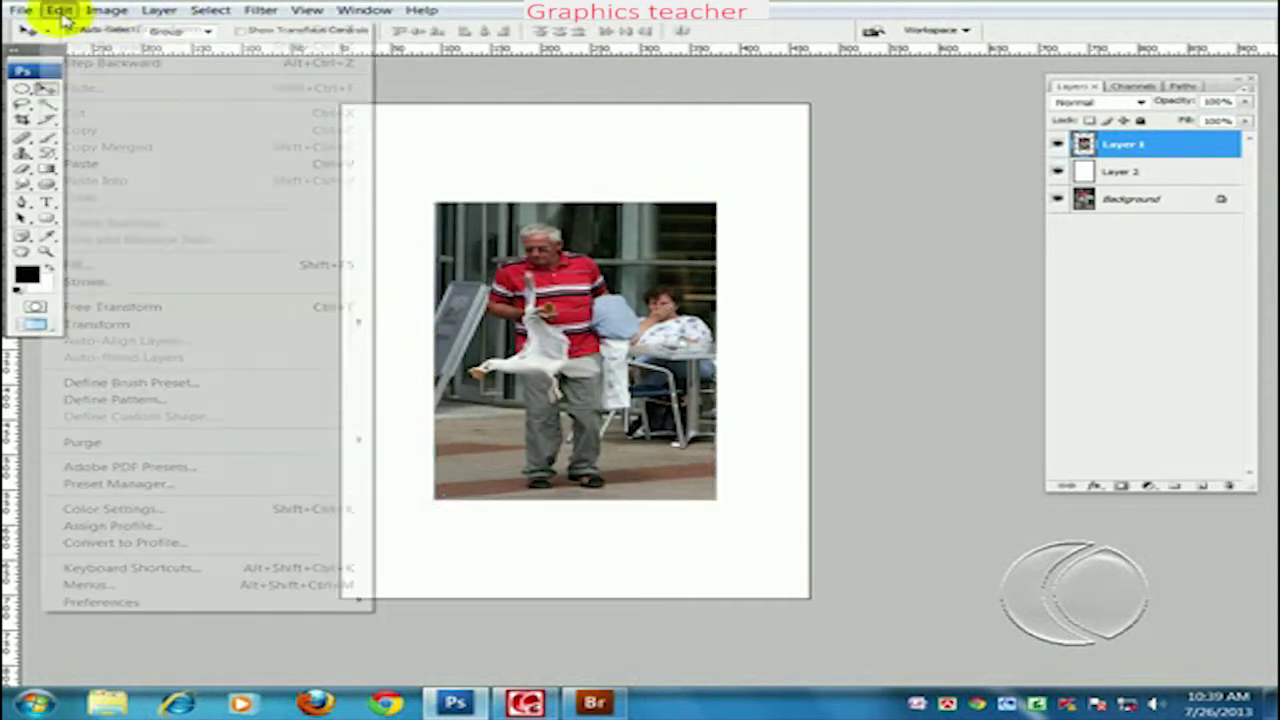
mouse_move(200, 324)
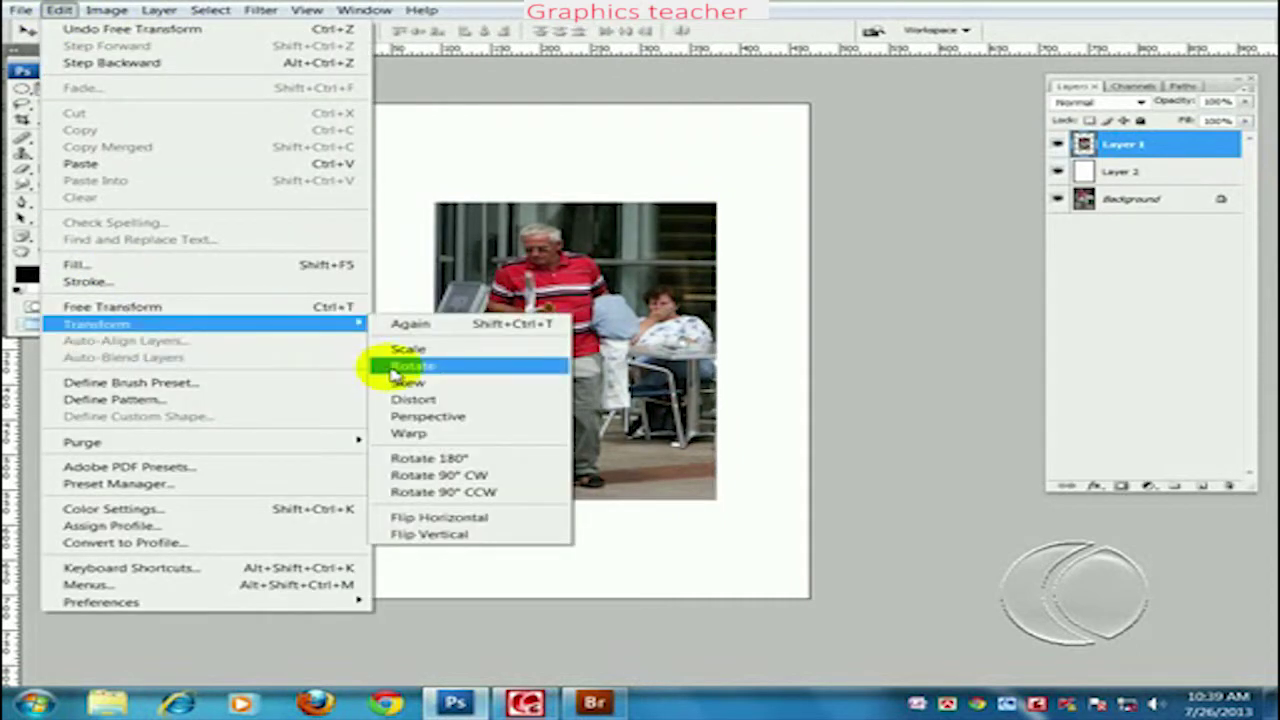
click(397, 375)
drag(727, 197, 842, 375)
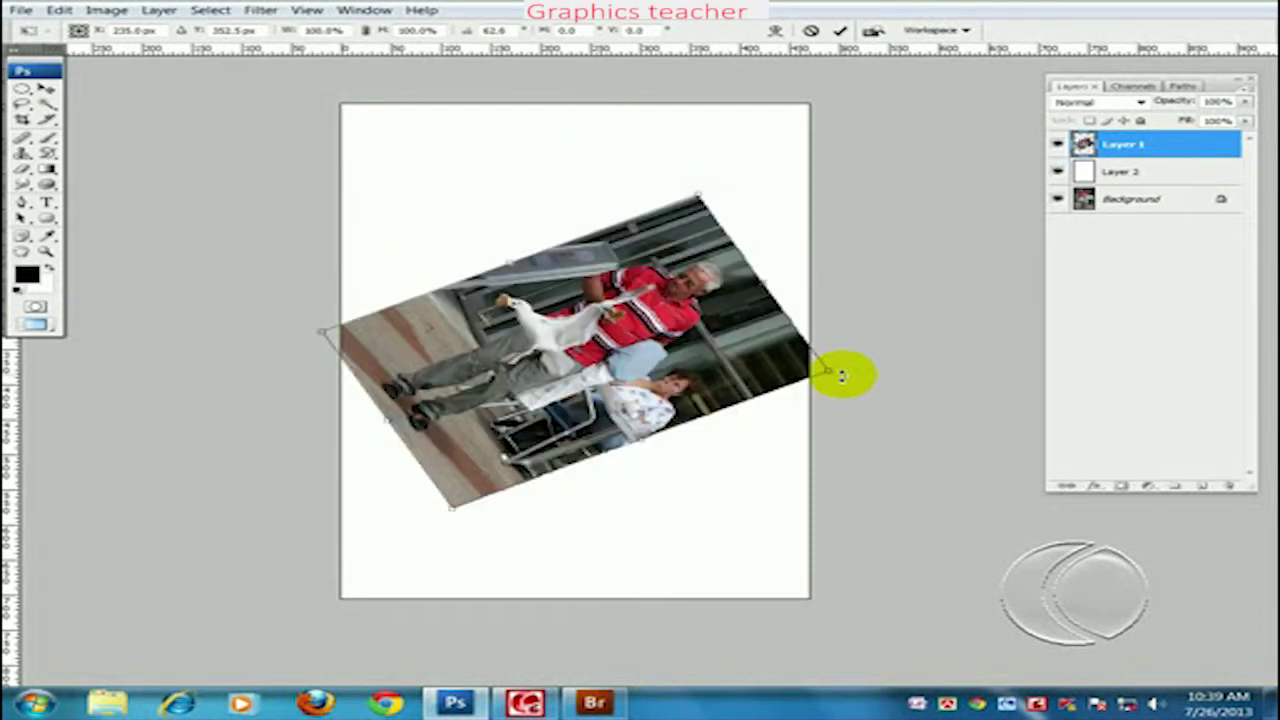
key(Escape)
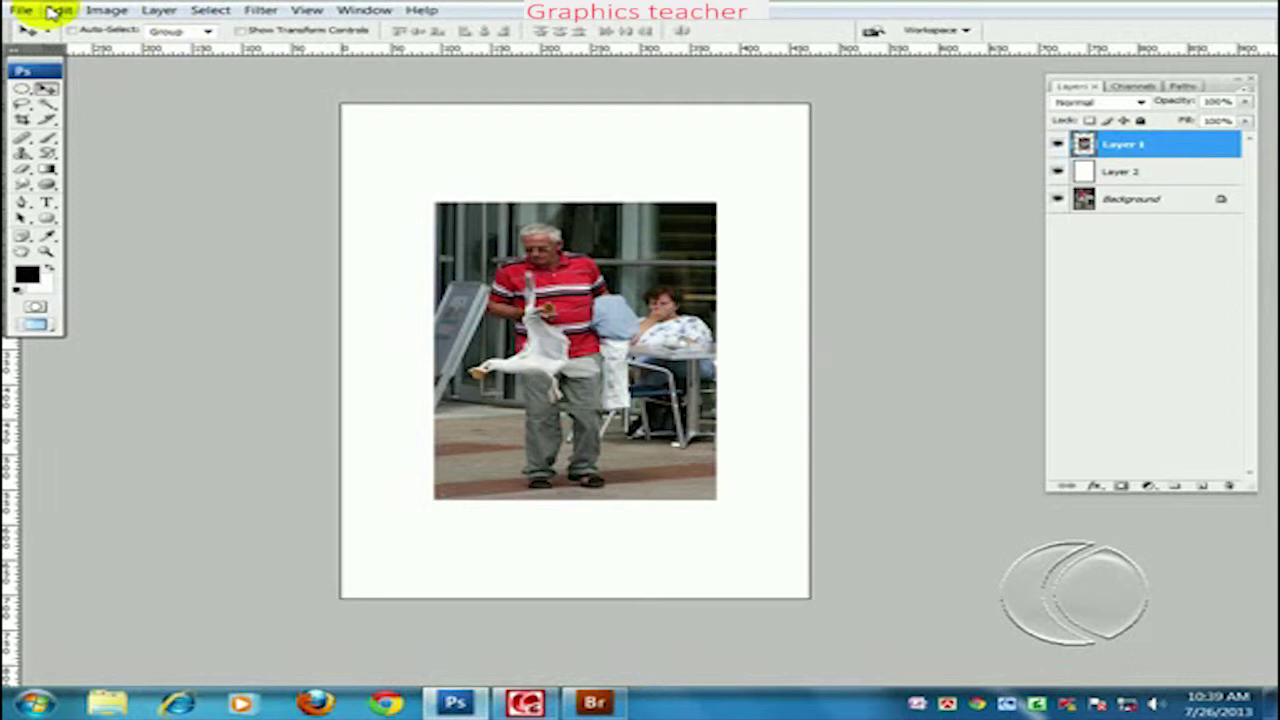
Step: Skew the photo's top-left corner, commit, then undo back to a rectangle
click(55, 10)
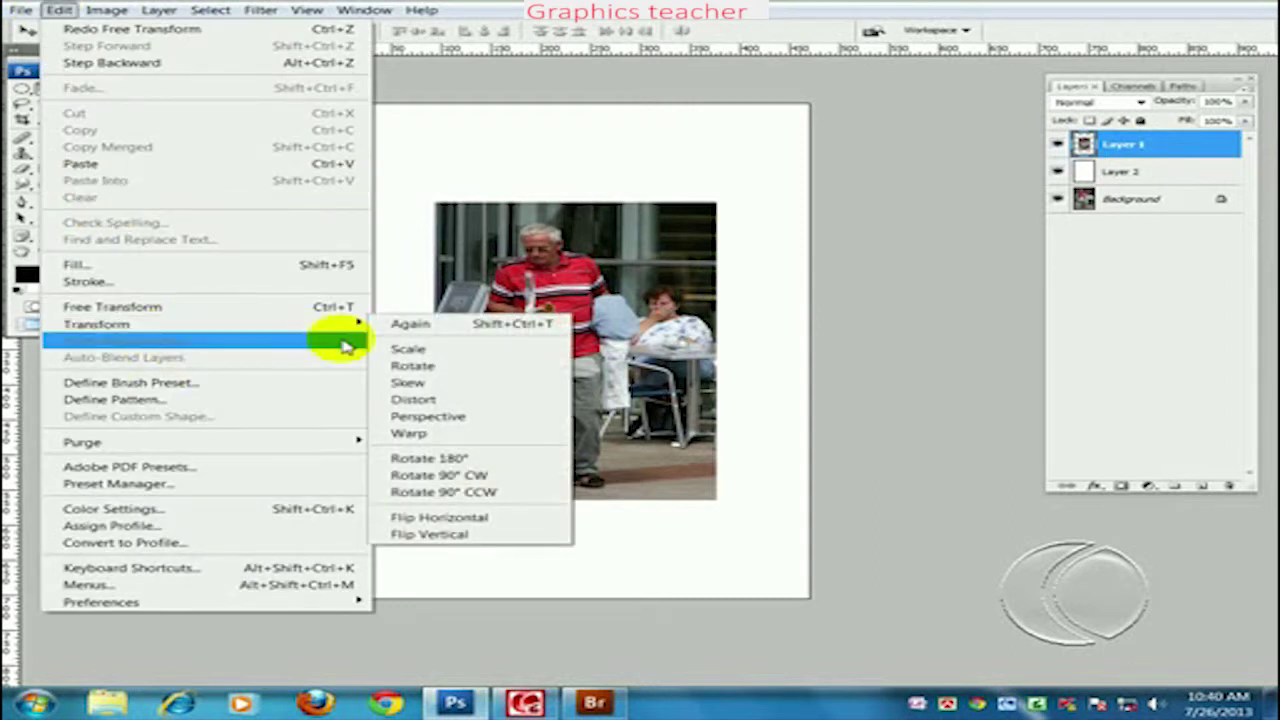
click(408, 382)
mouse_move(437, 207)
mouse_down()
mouse_move(367, 219)
mouse_move(443, 209)
mouse_move(462, 287)
mouse_move(452, 222)
mouse_up()
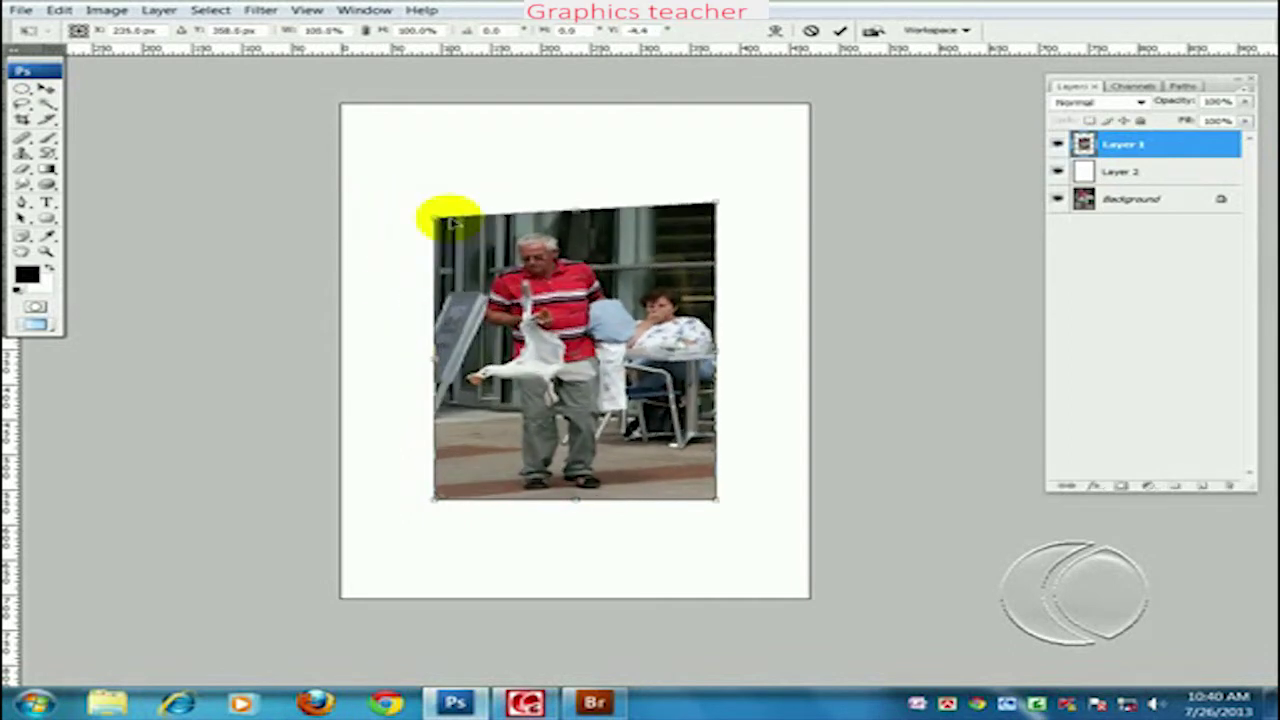
key(Return)
key(ctrl+z)
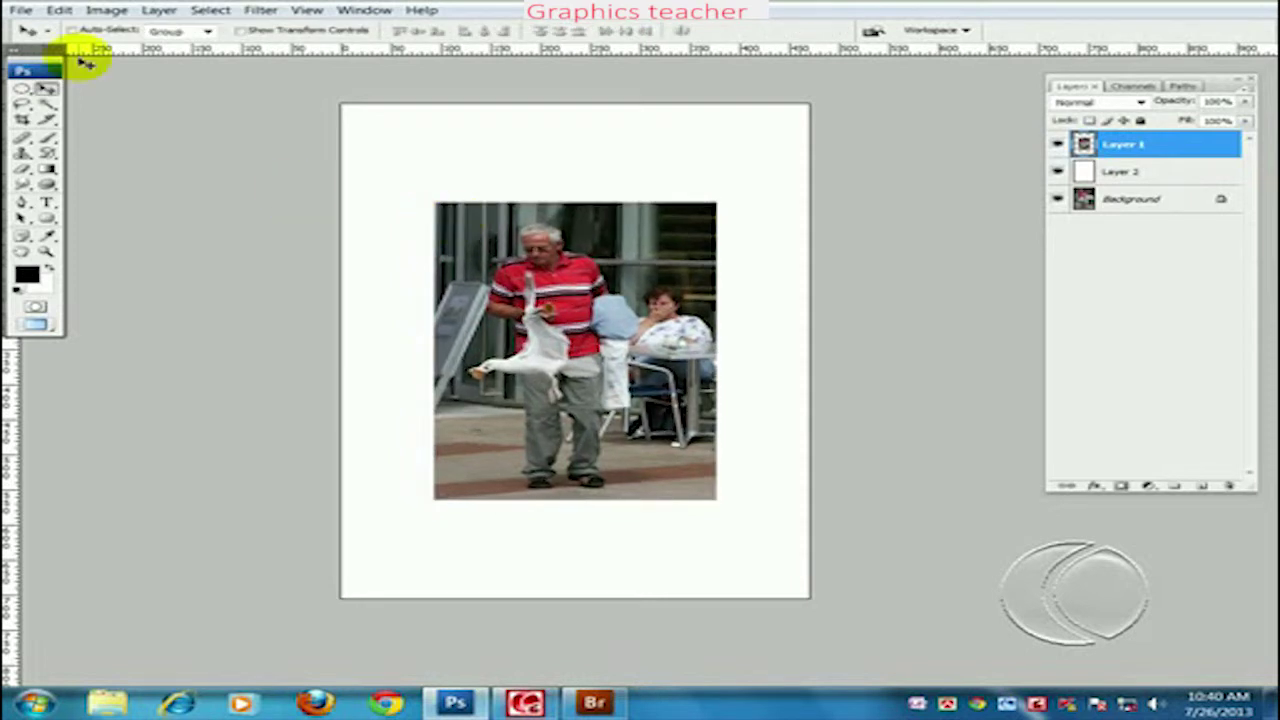
Step: Distort the photo's top-left corner as a trial, commit, then undo the distortion
click(59, 10)
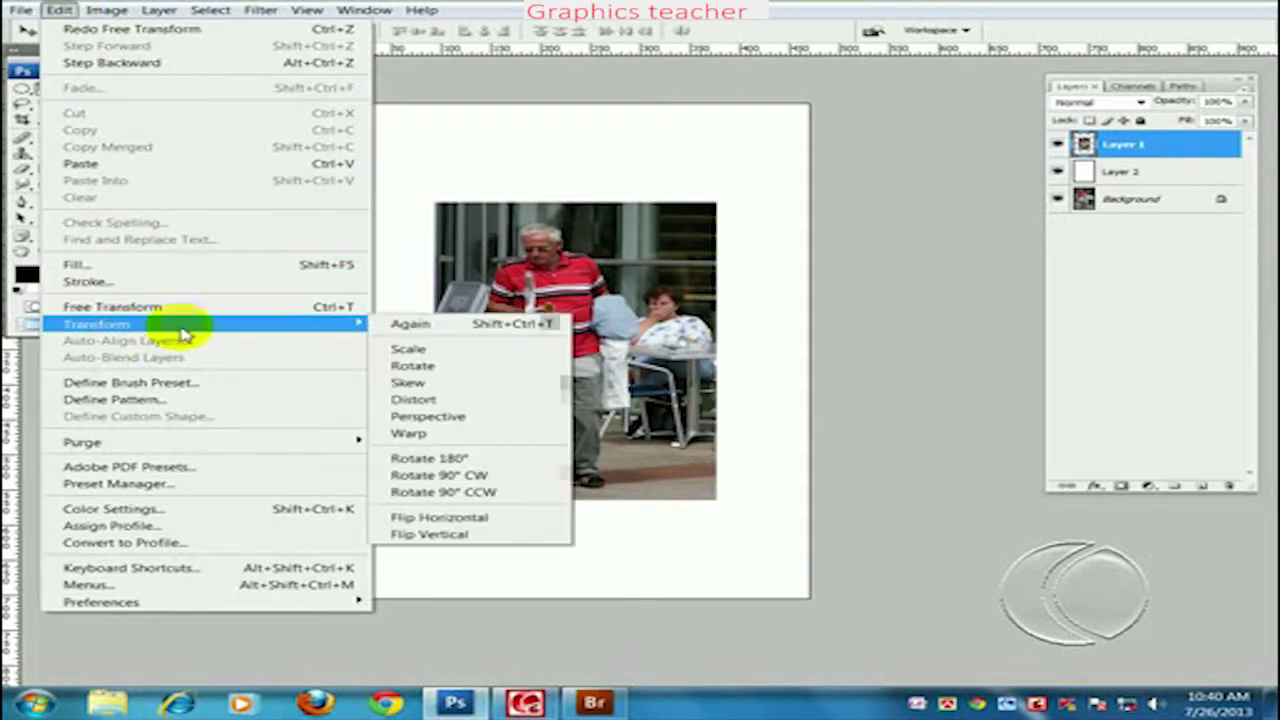
click(457, 403)
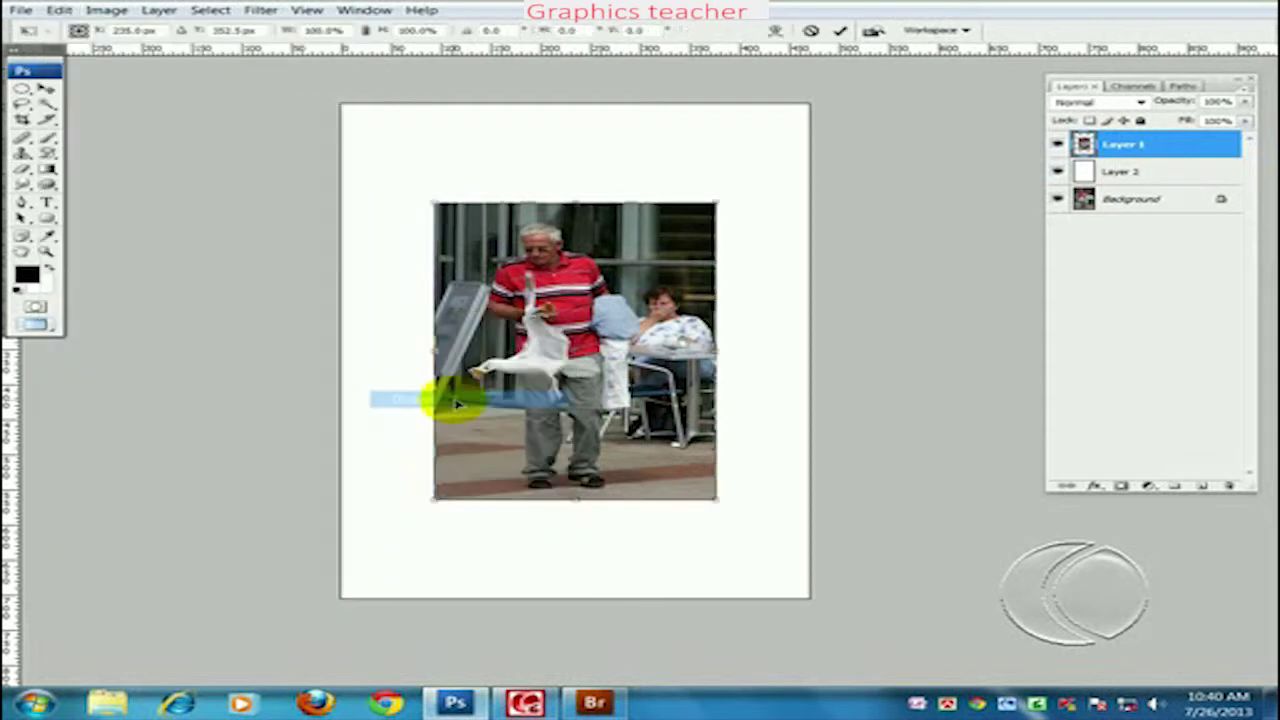
mouse_move(434, 205)
mouse_down()
mouse_move(396, 212)
mouse_move(436, 213)
mouse_move(425, 250)
mouse_up()
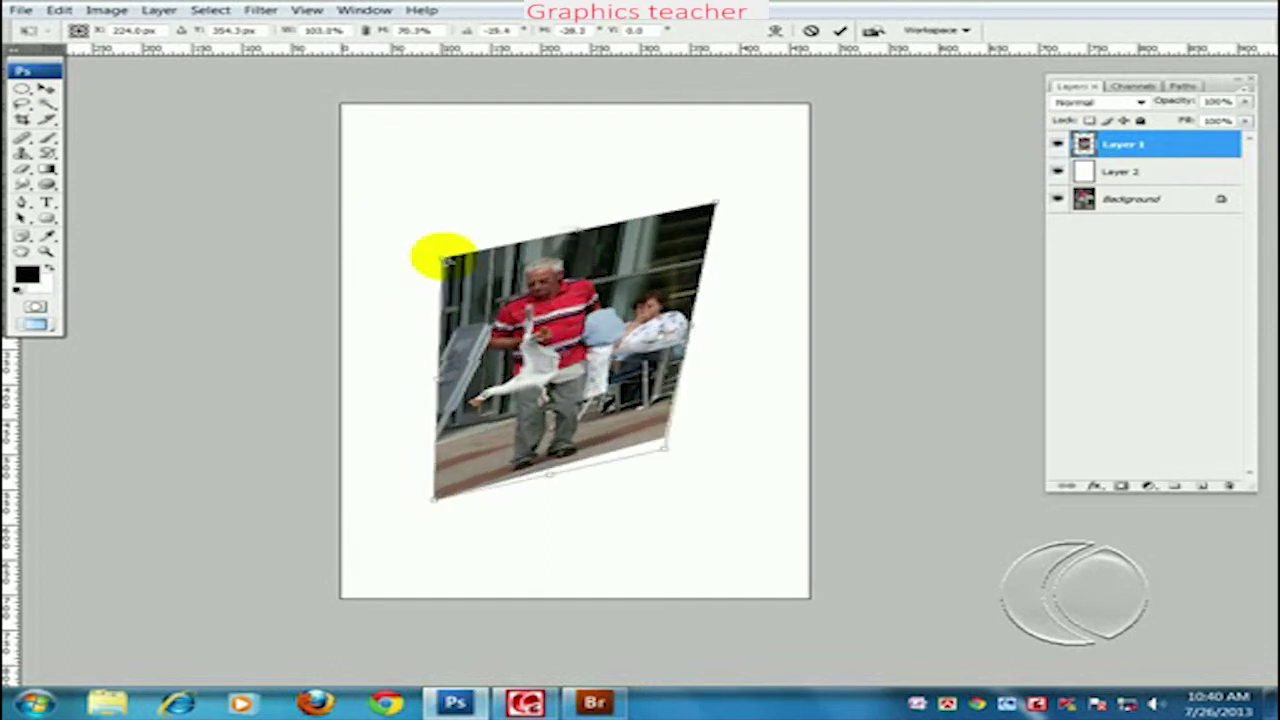
drag(425, 250, 453, 232)
key(Return)
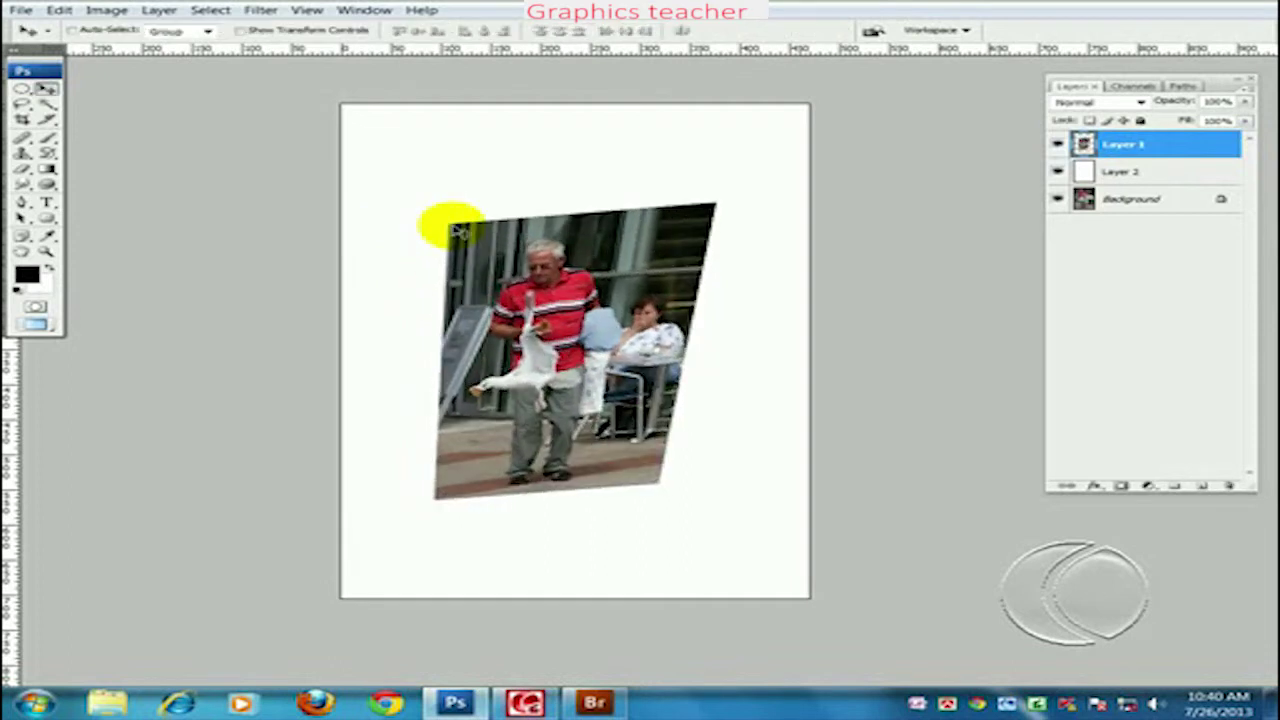
key(ctrl+z)
click(60, 12)
mouse_move(97, 324)
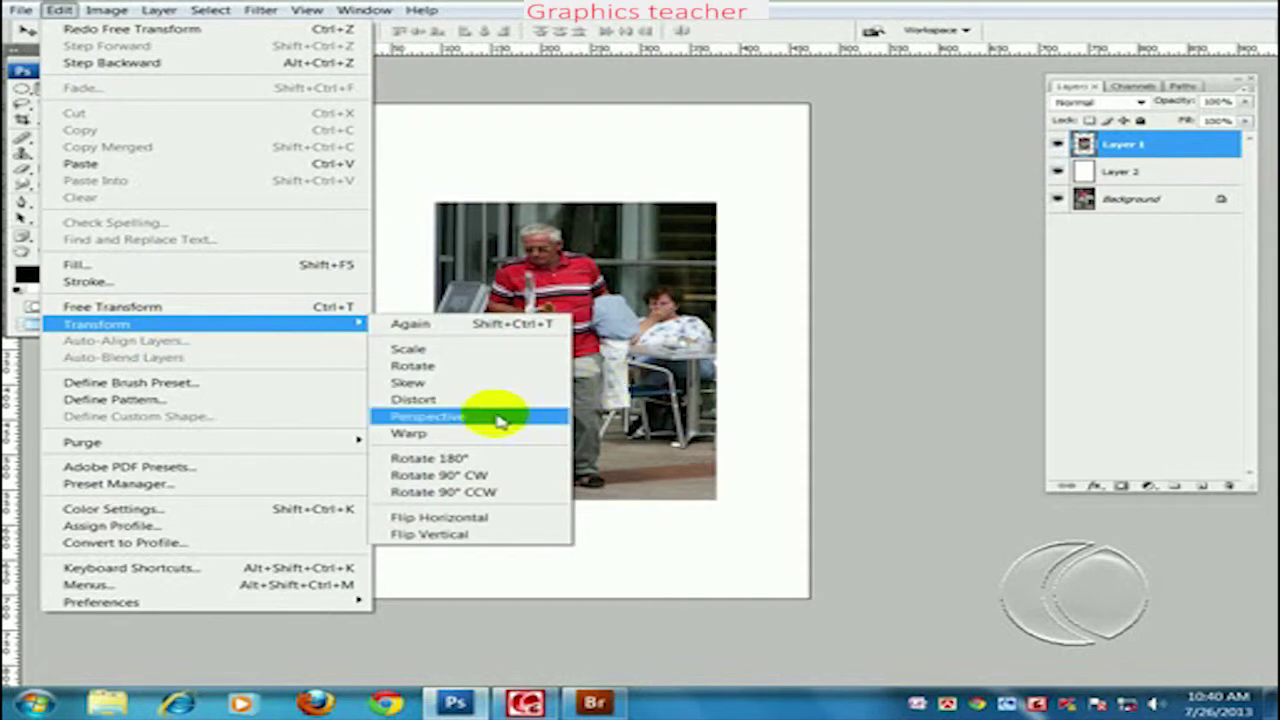
Step: Drag the top-left Perspective handle outward so the photo becomes a top-wide trapezoid
click(500, 420)
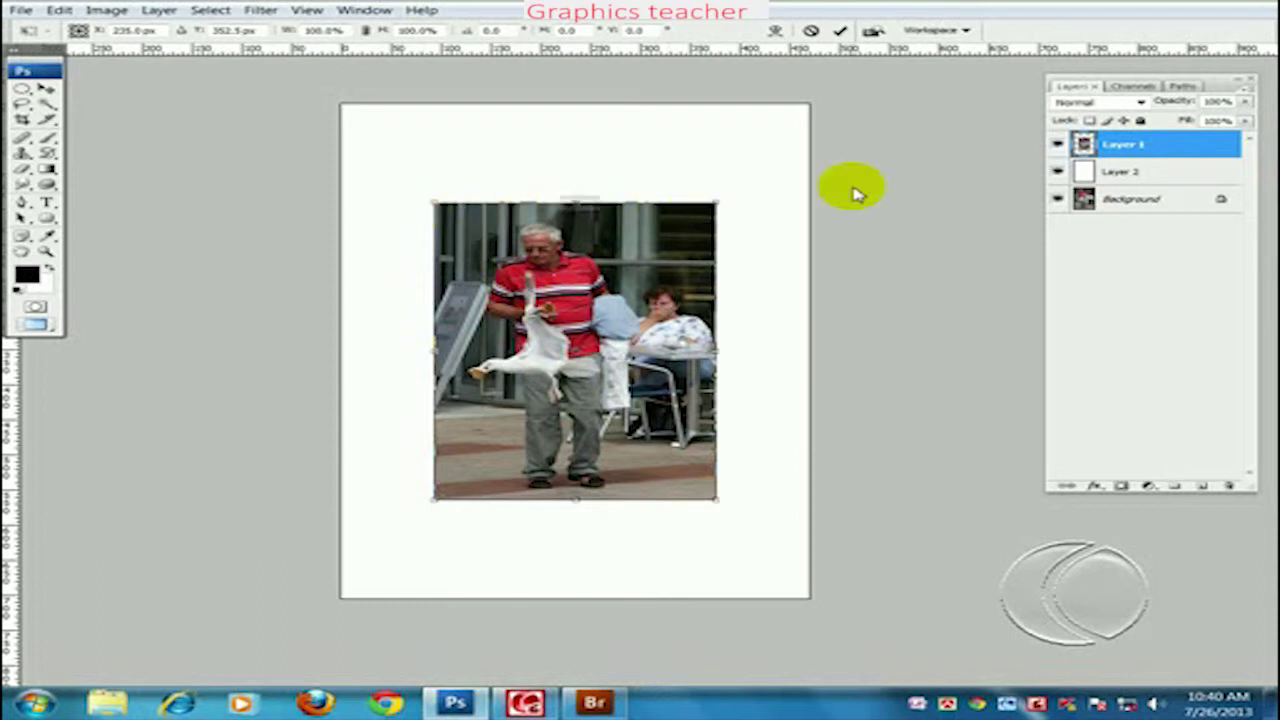
mouse_move(435, 205)
mouse_down()
mouse_move(508, 206)
mouse_move(386, 213)
mouse_up()
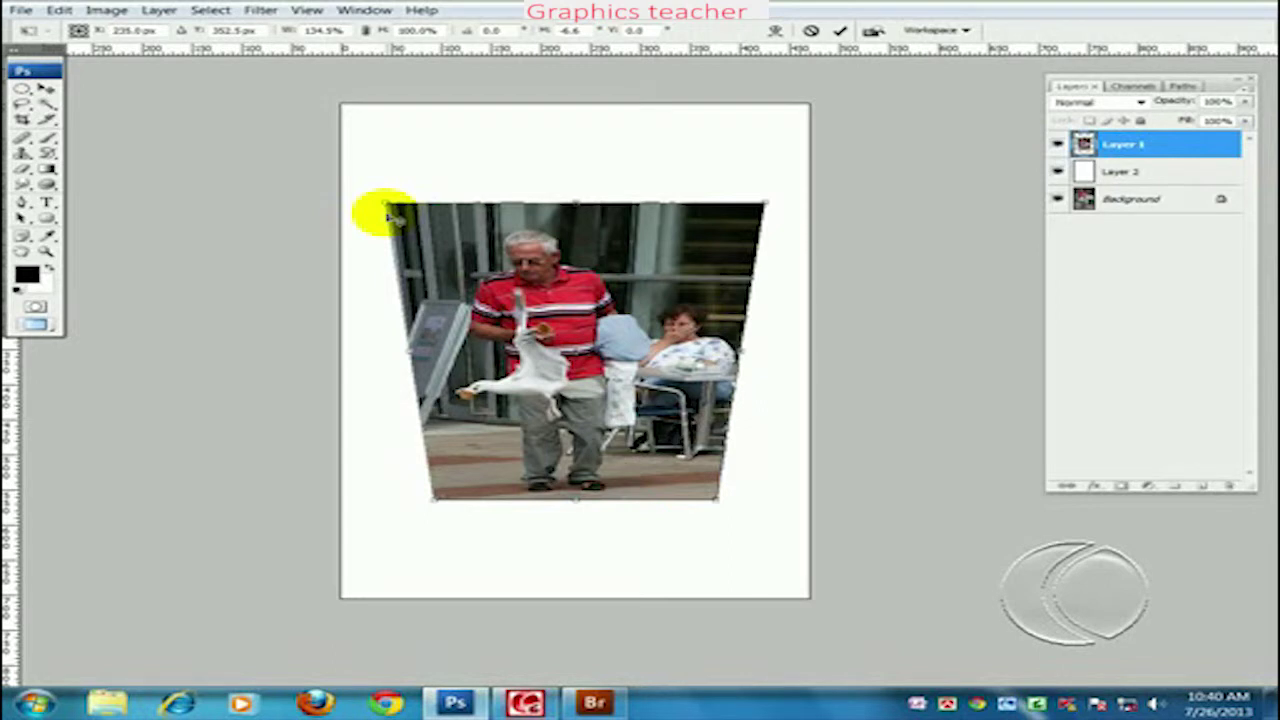
key(Return)
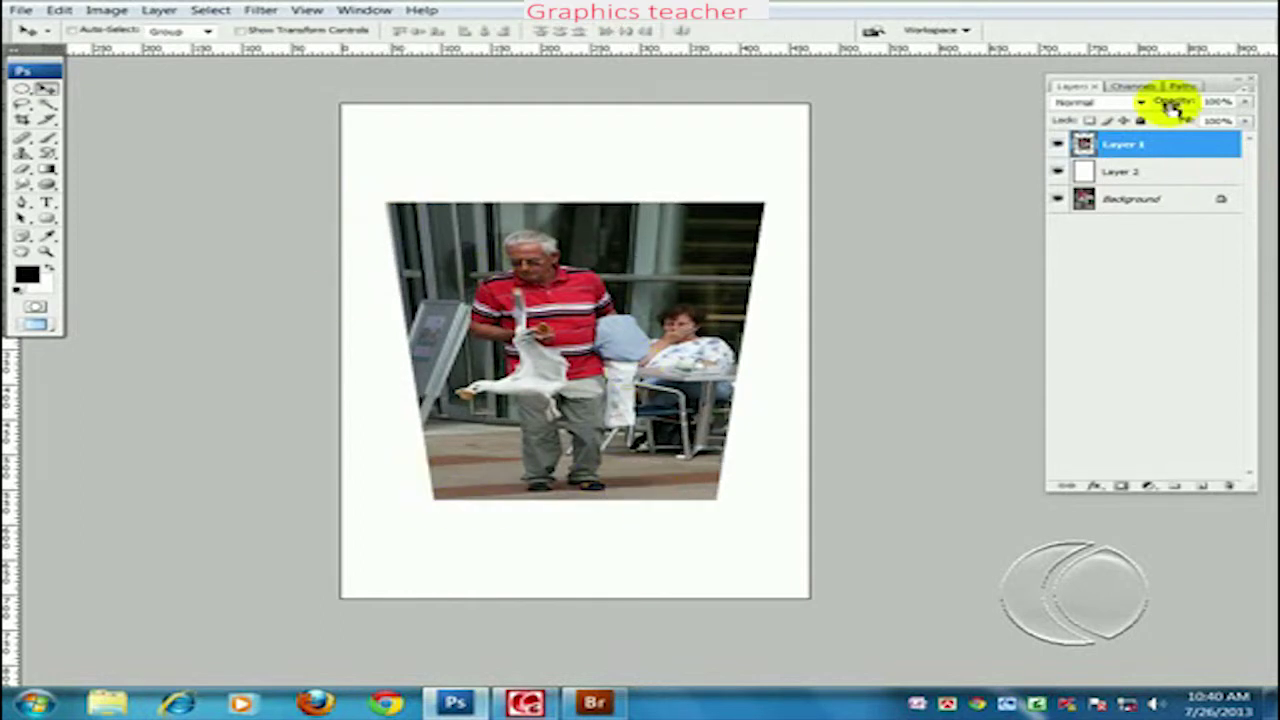
click(21, 92)
Step: Fill a thin marquee strip along the photo's bottom with black on a new layer
click(75, 89)
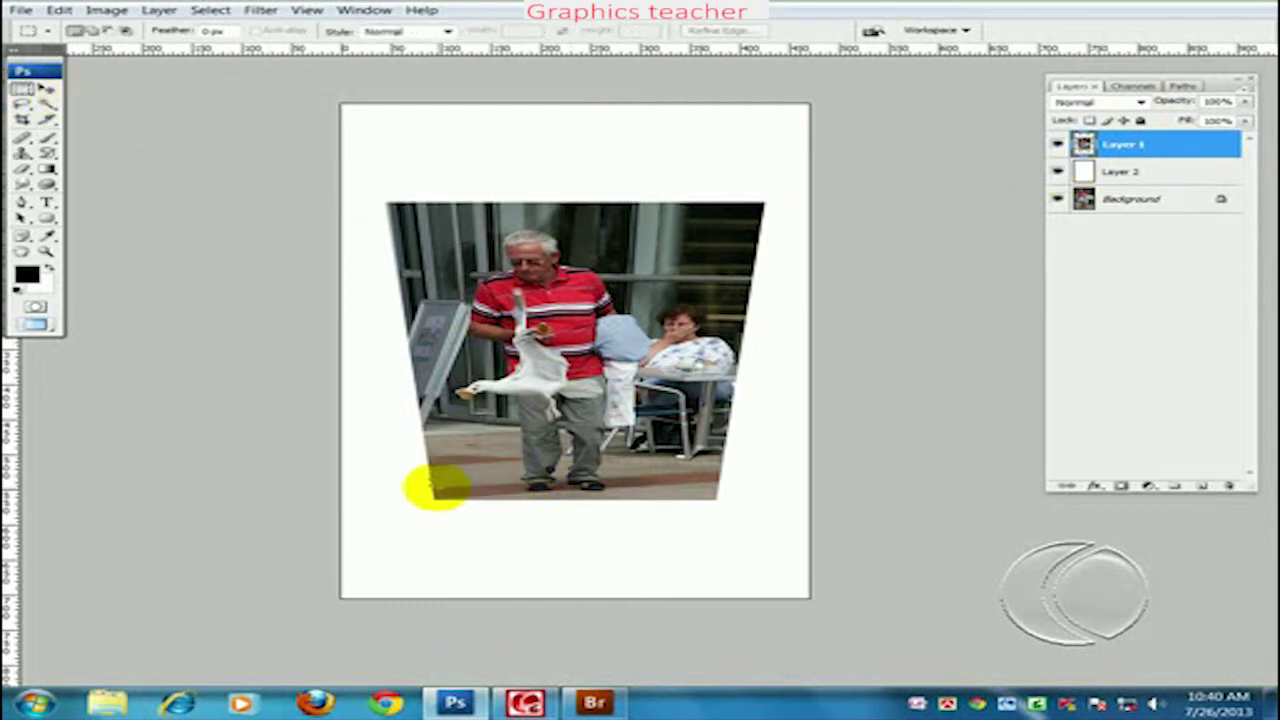
drag(441, 488, 705, 498)
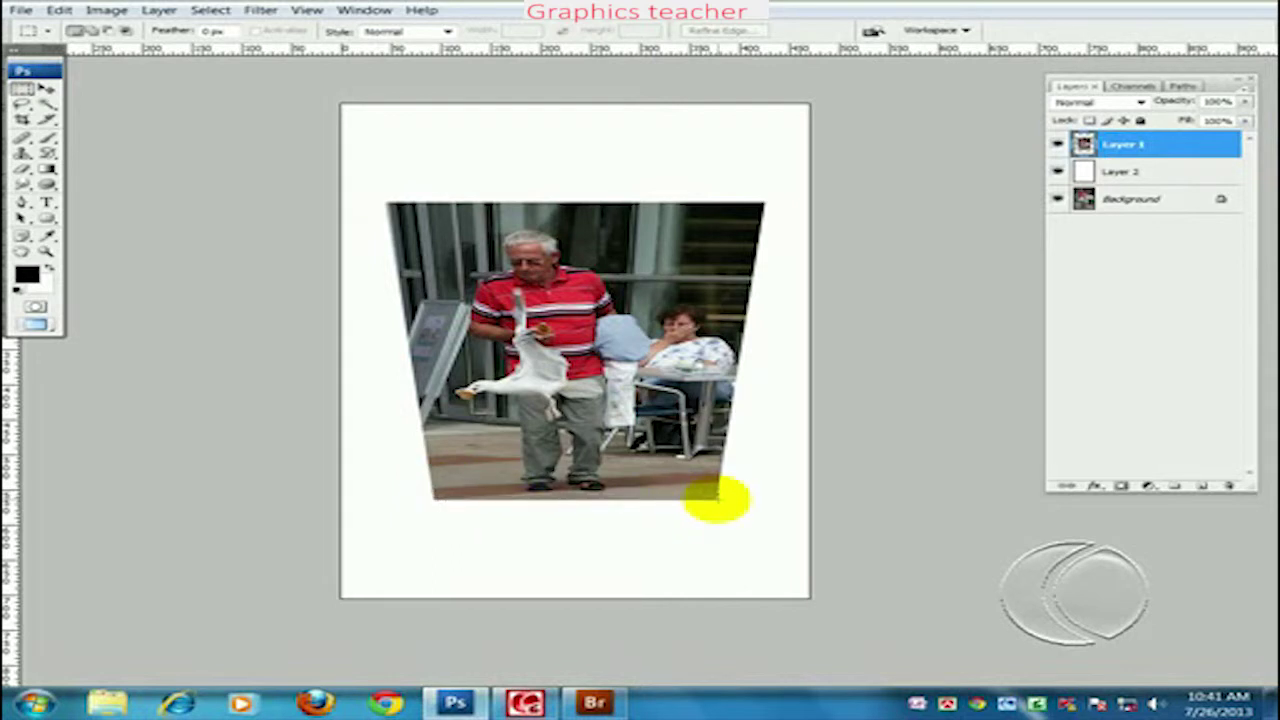
drag(716, 497, 718, 500)
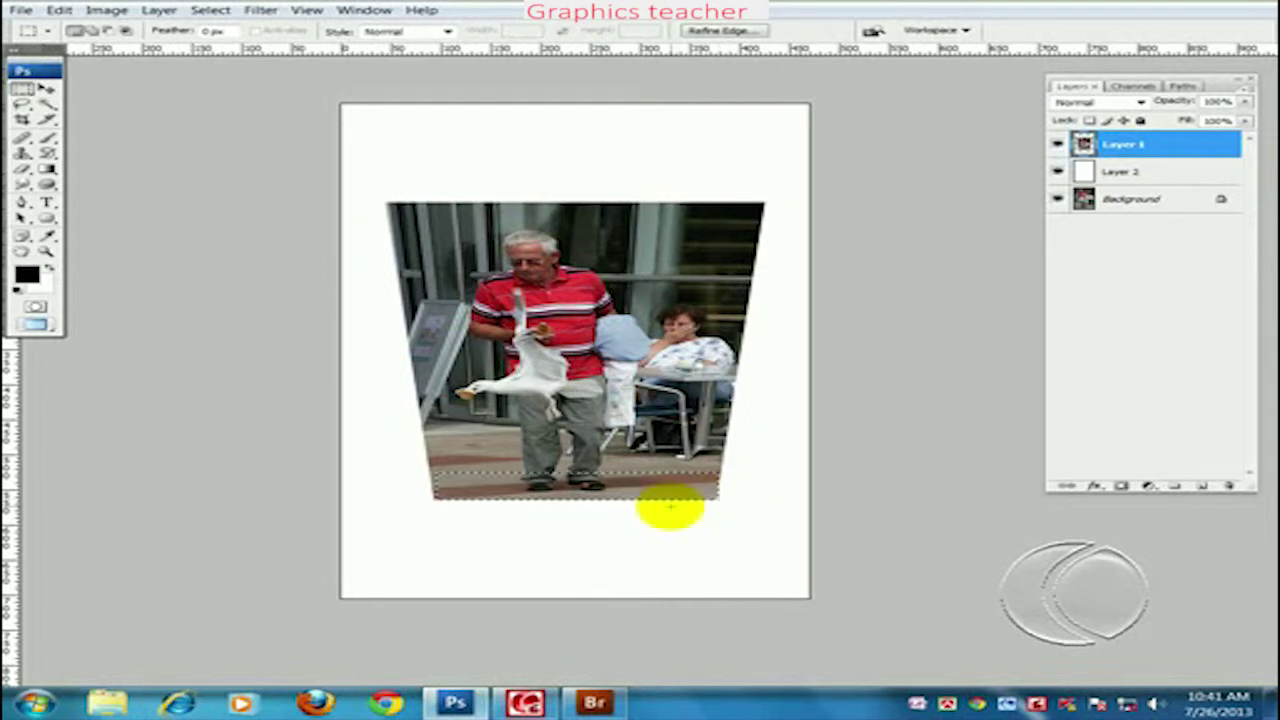
click(1208, 490)
key(alt+BackSpace)
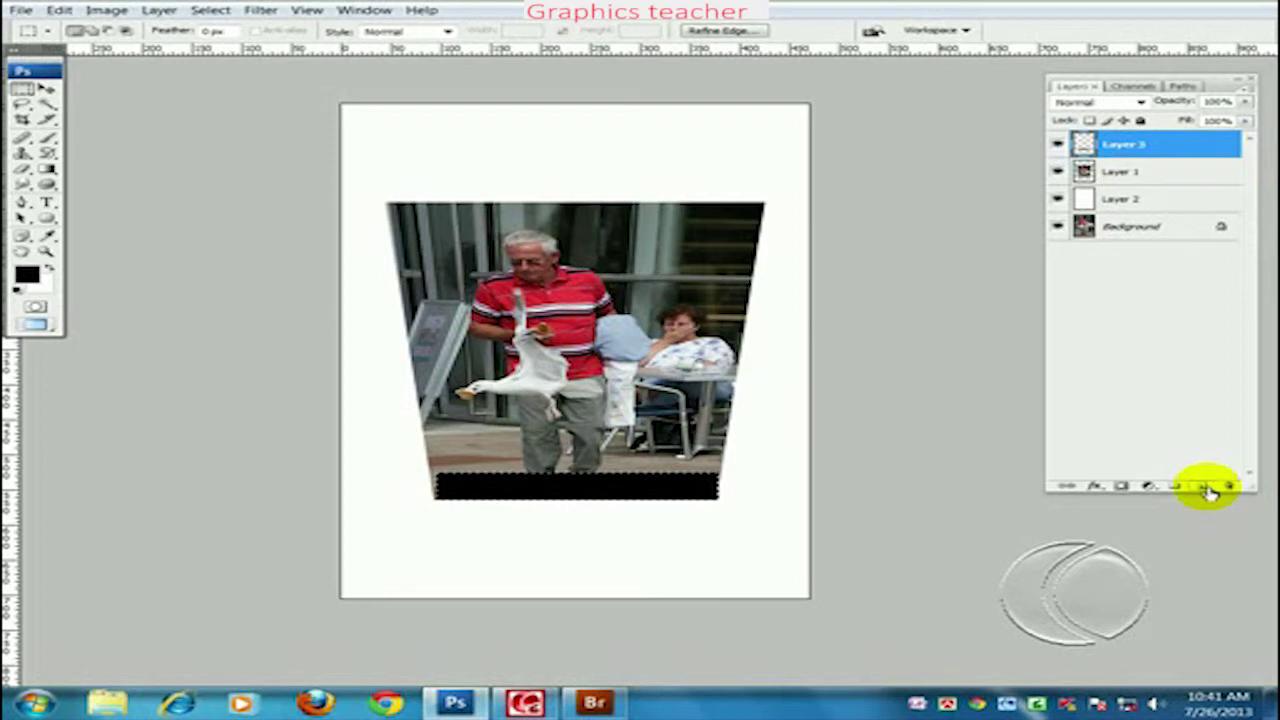
key(ctrl+d)
Step: Nudge the black strip left and drag Layer 3 beneath Layer 1
click(46, 88)
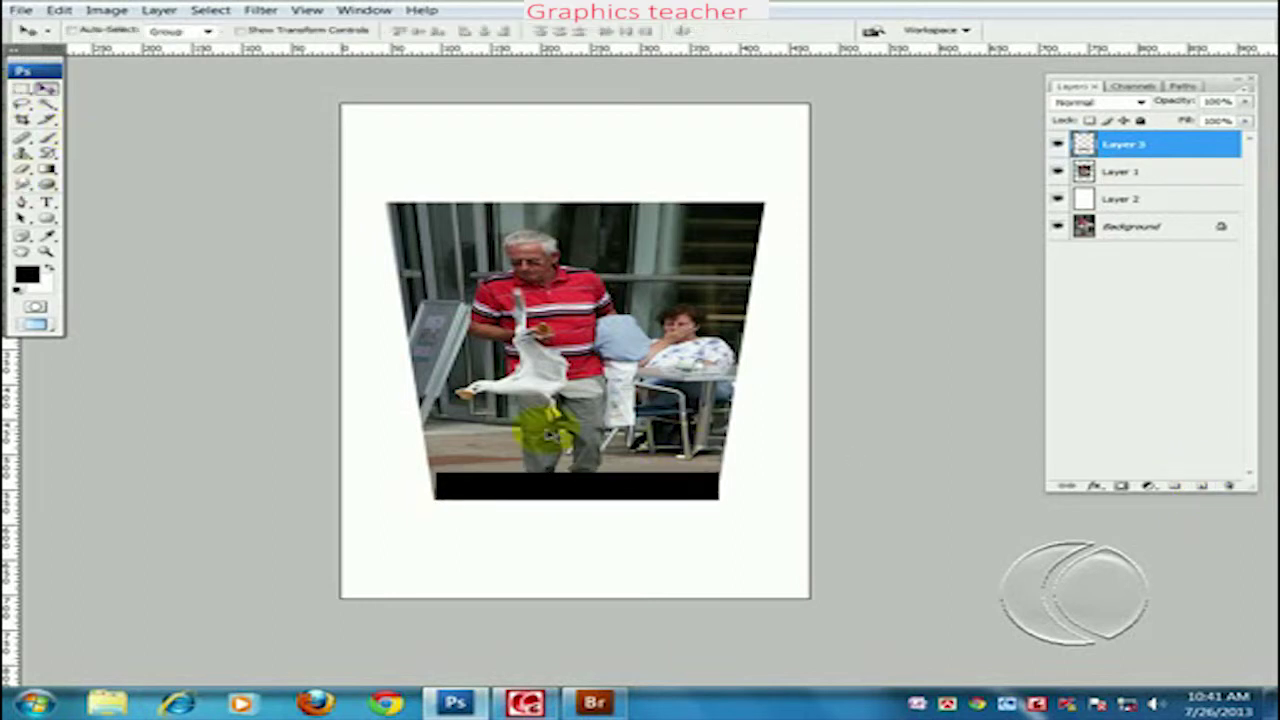
drag(510, 492, 408, 483)
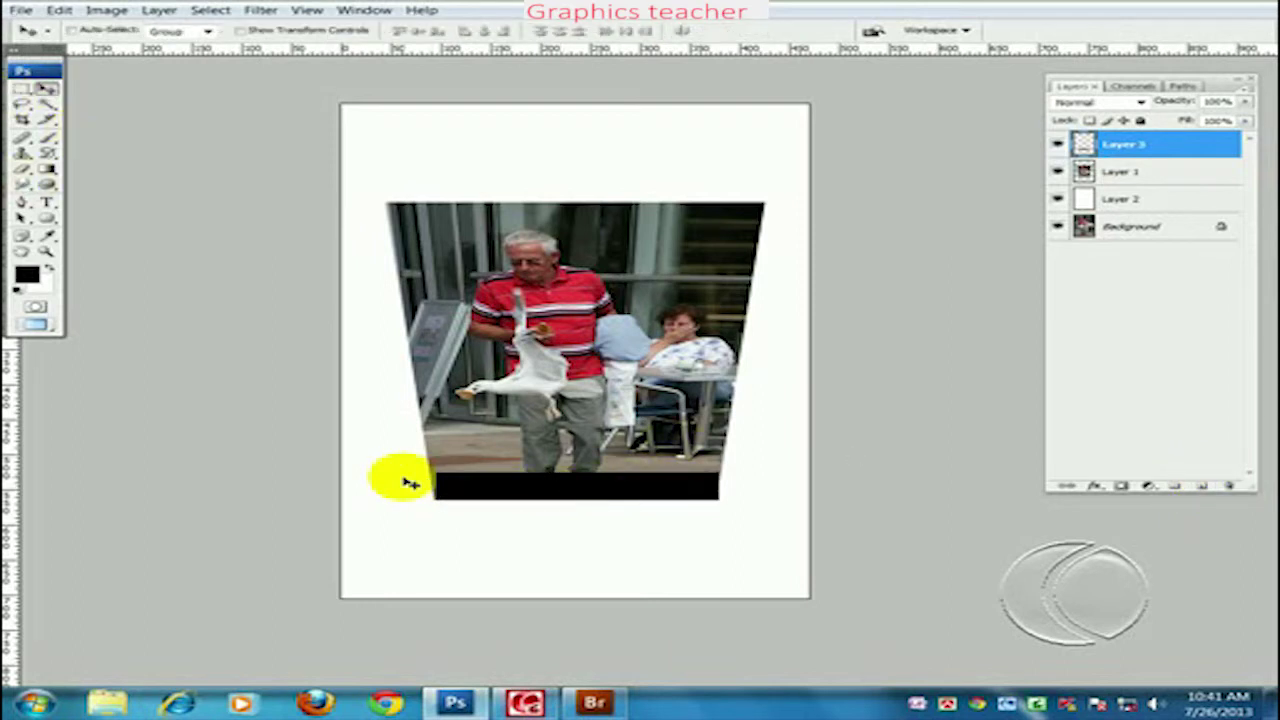
drag(1146, 145, 1152, 192)
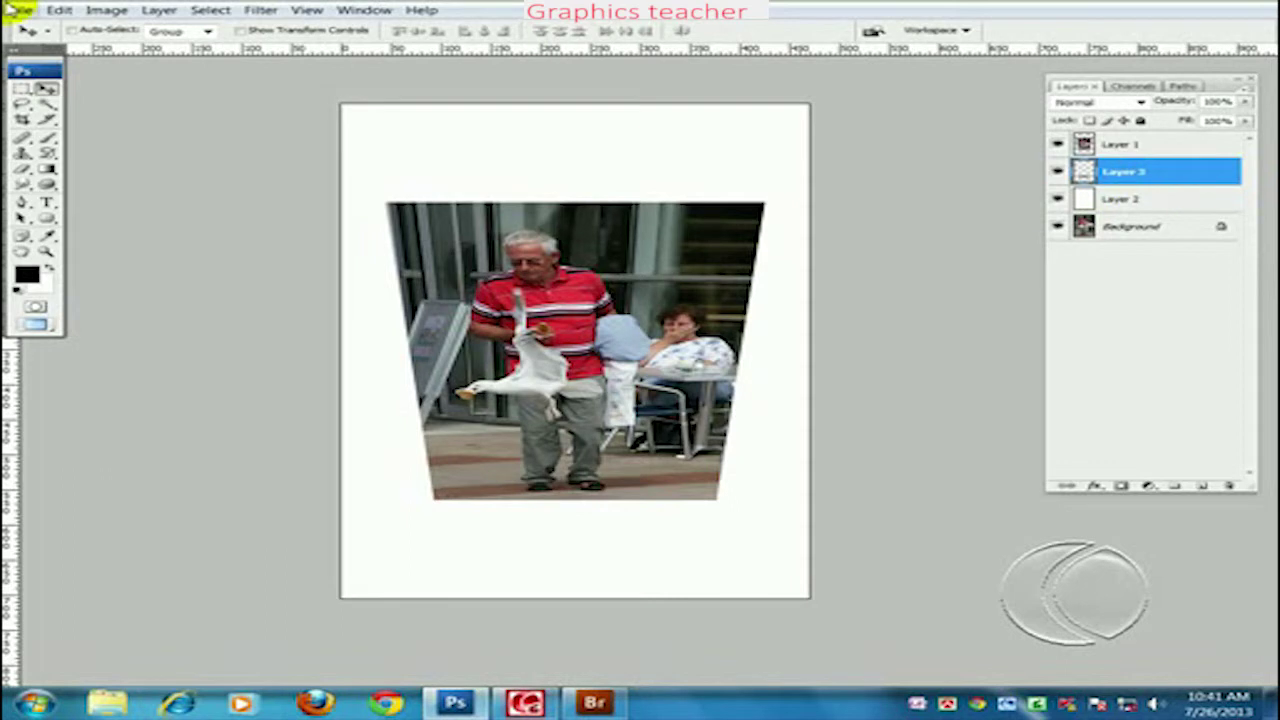
Step: Spread the black strip's bottom with Perspective, then duplicate Layer 3 and hide the original
click(59, 10)
mouse_move(96, 324)
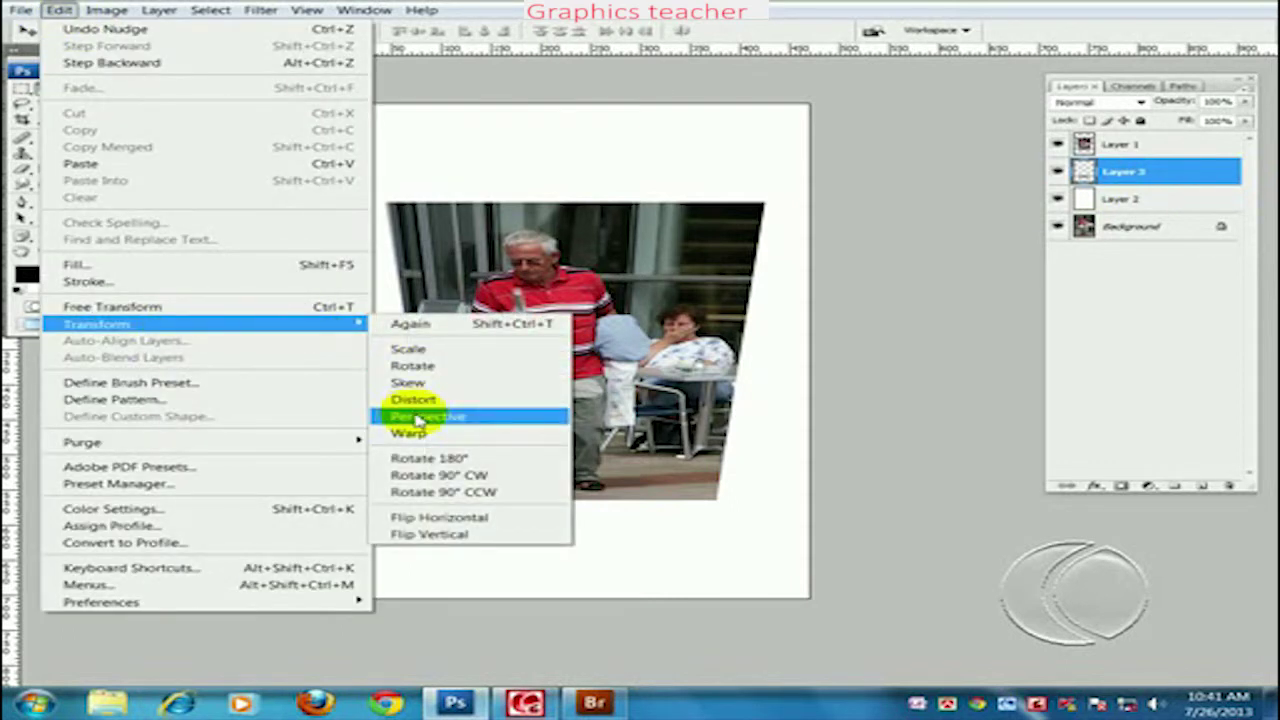
click(418, 418)
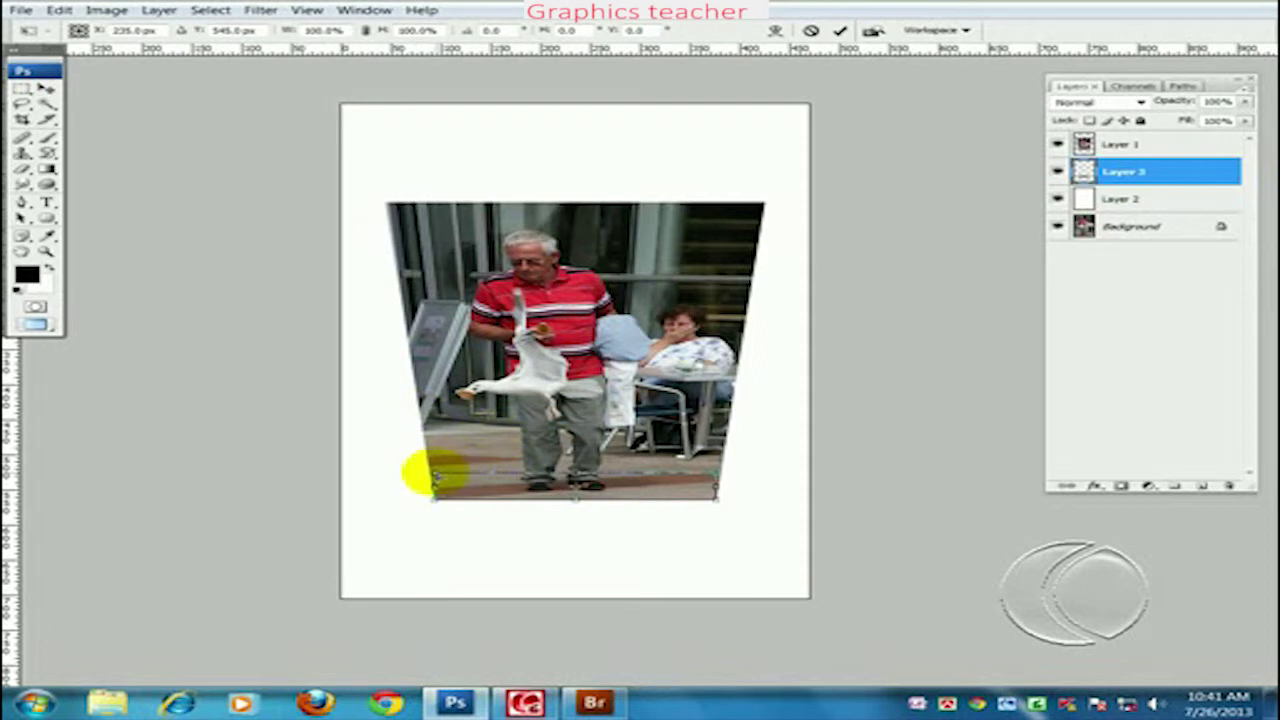
drag(434, 478, 410, 482)
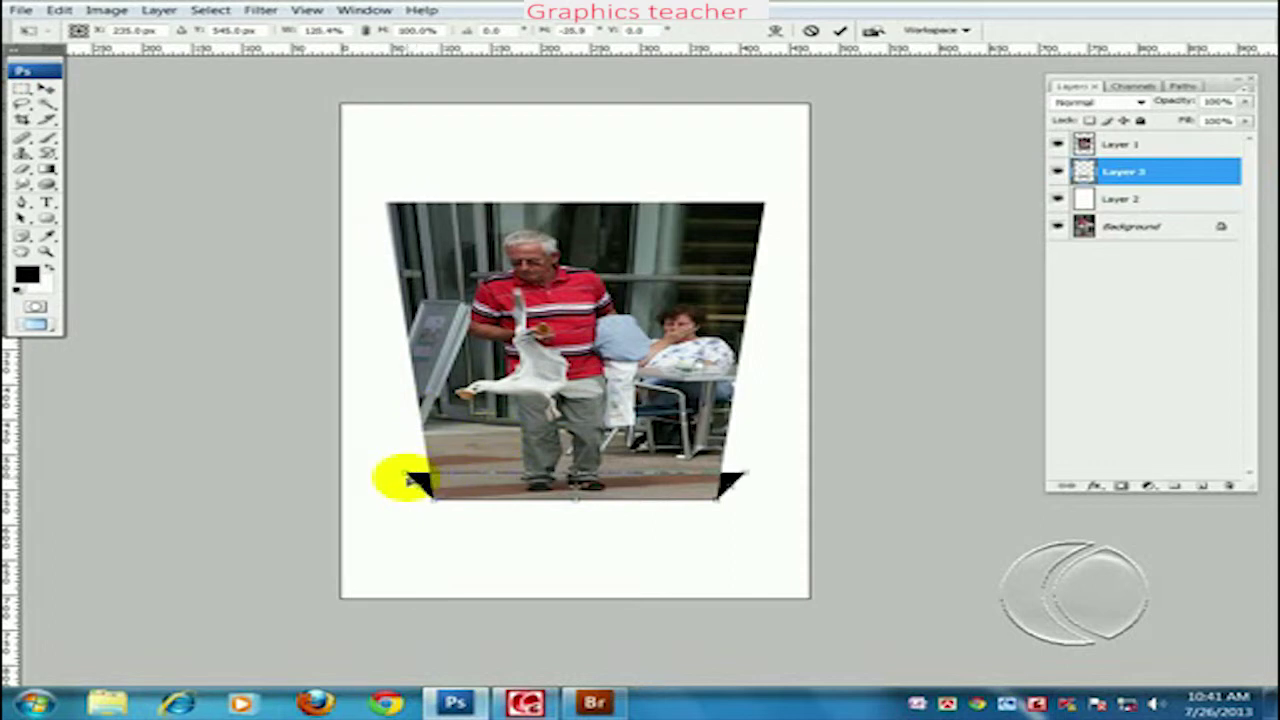
key(Return)
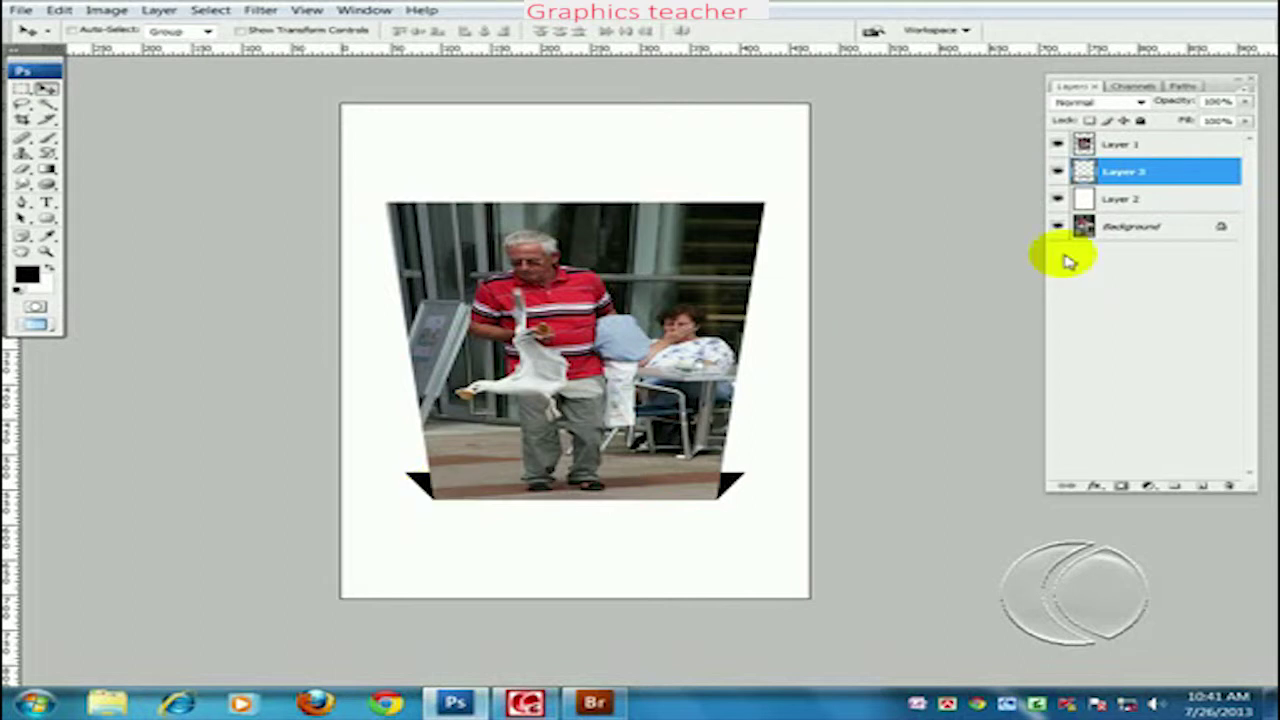
key(ctrl+j)
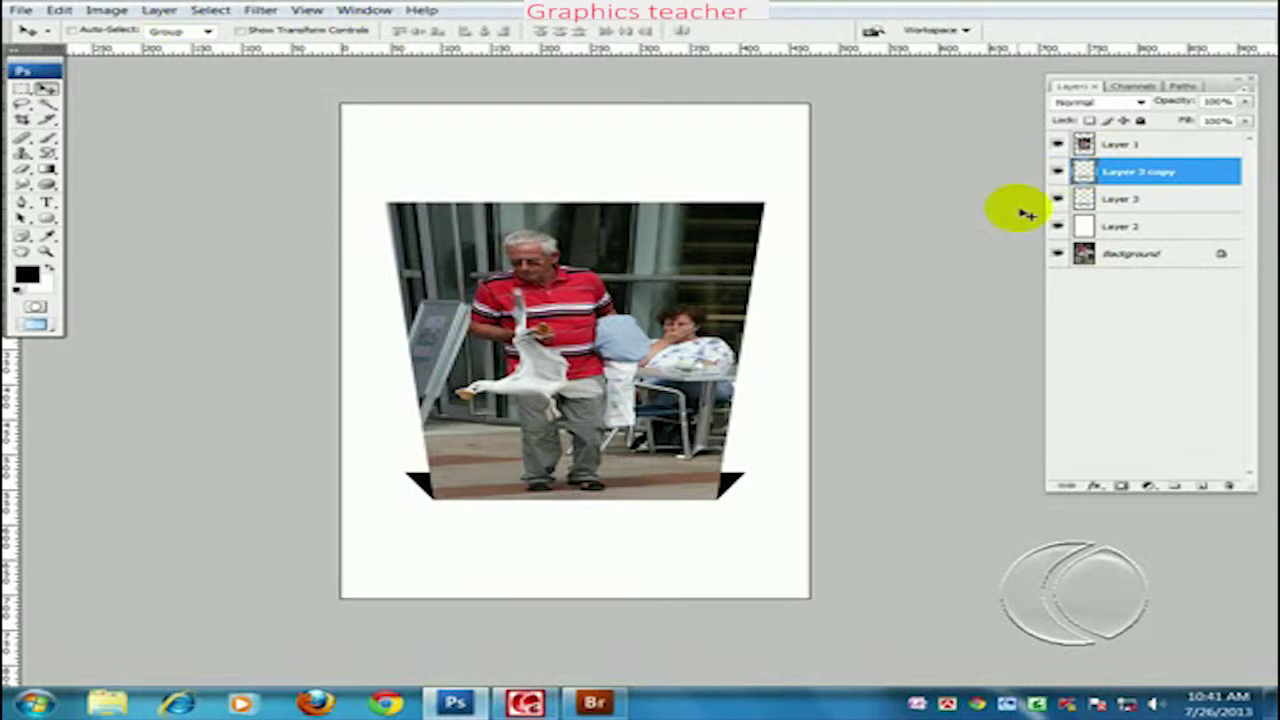
click(1058, 199)
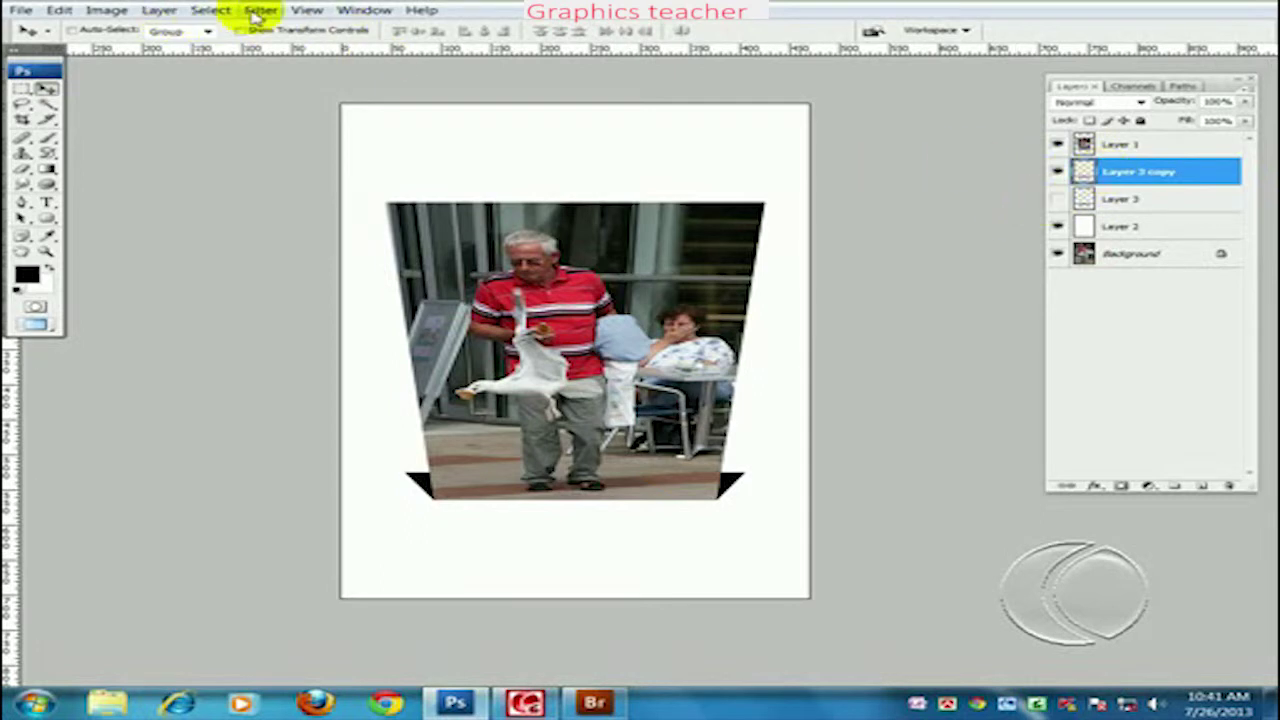
Step: Gaussian-blur Layer 3 copy and set its opacity to about 30%
click(259, 11)
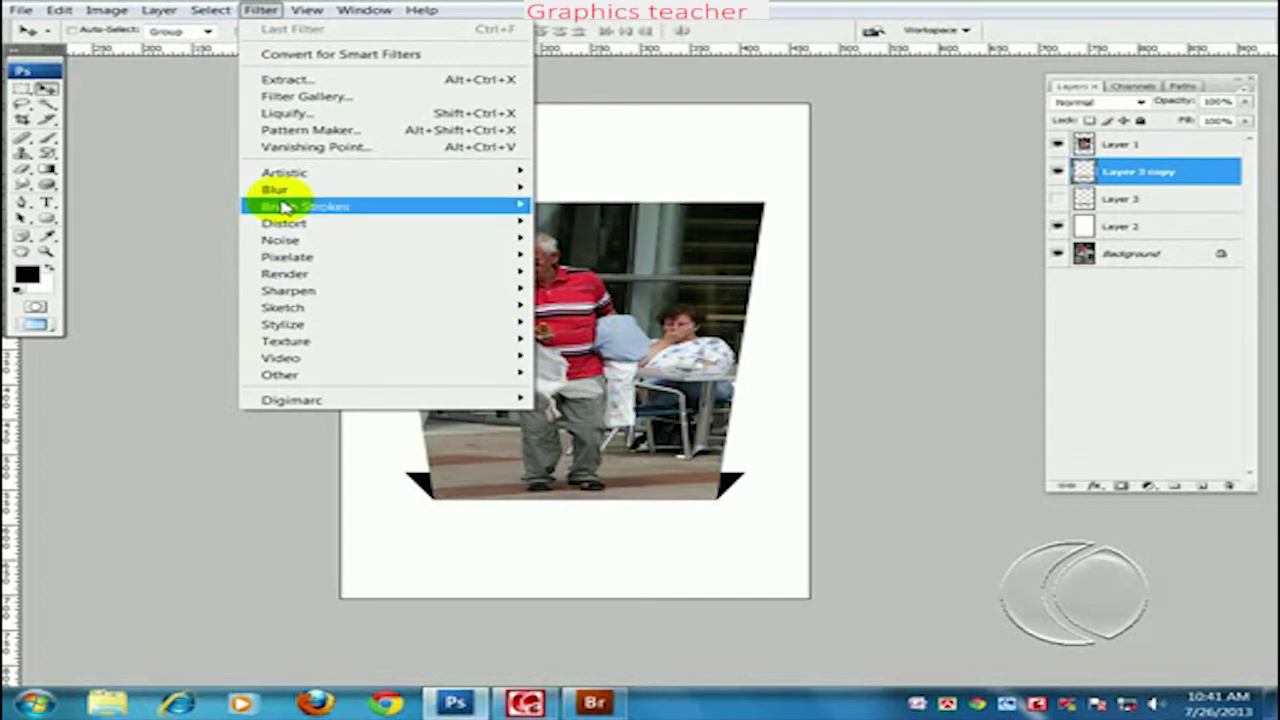
mouse_move(275, 189)
click(566, 258)
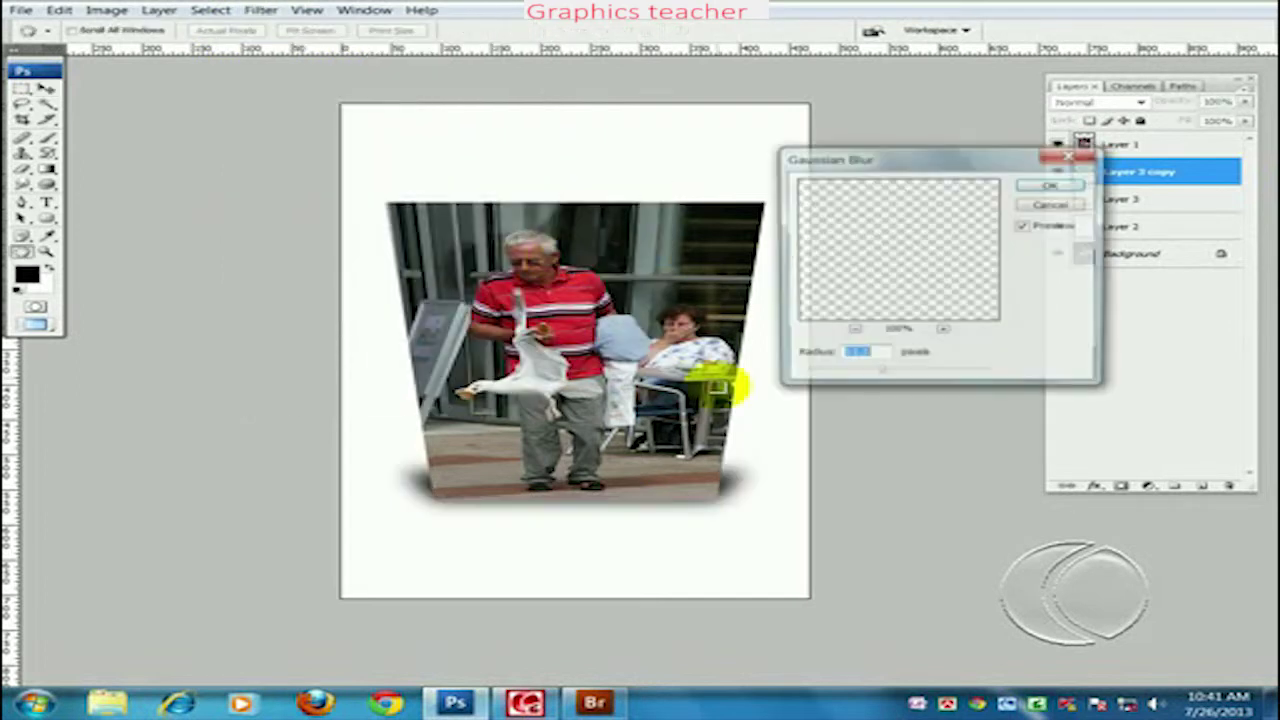
drag(900, 372, 850, 378)
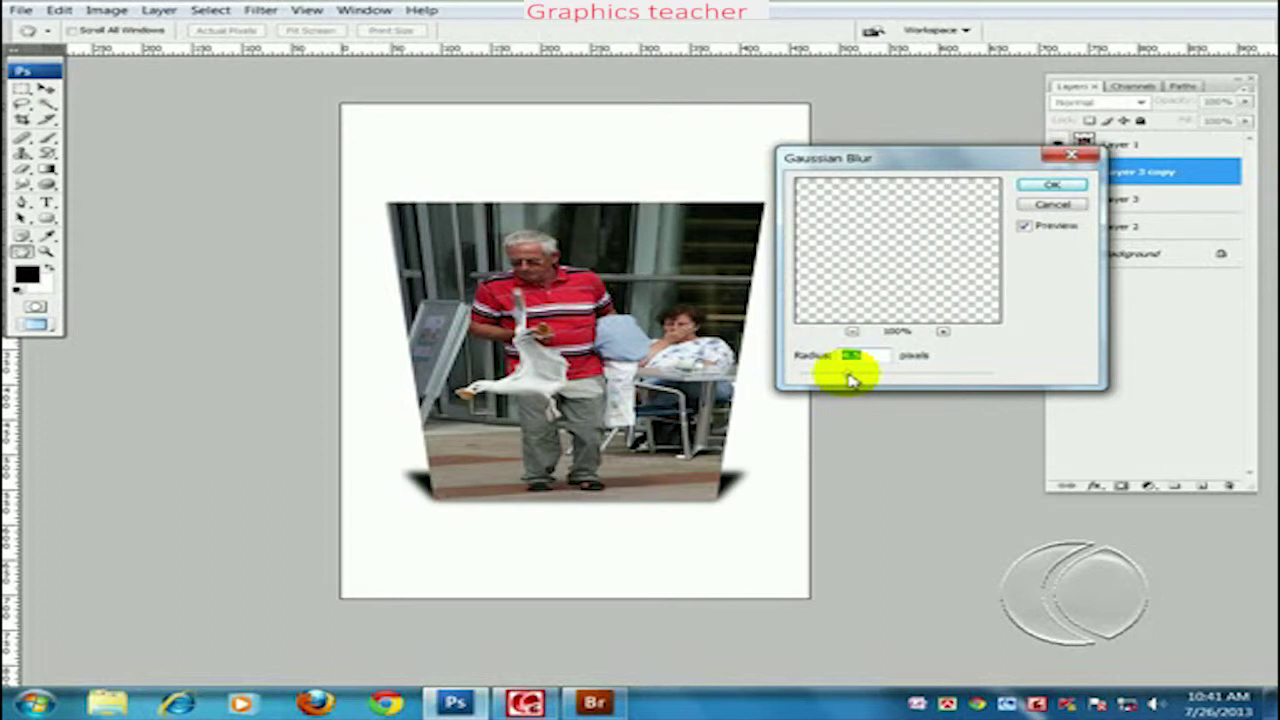
click(1052, 185)
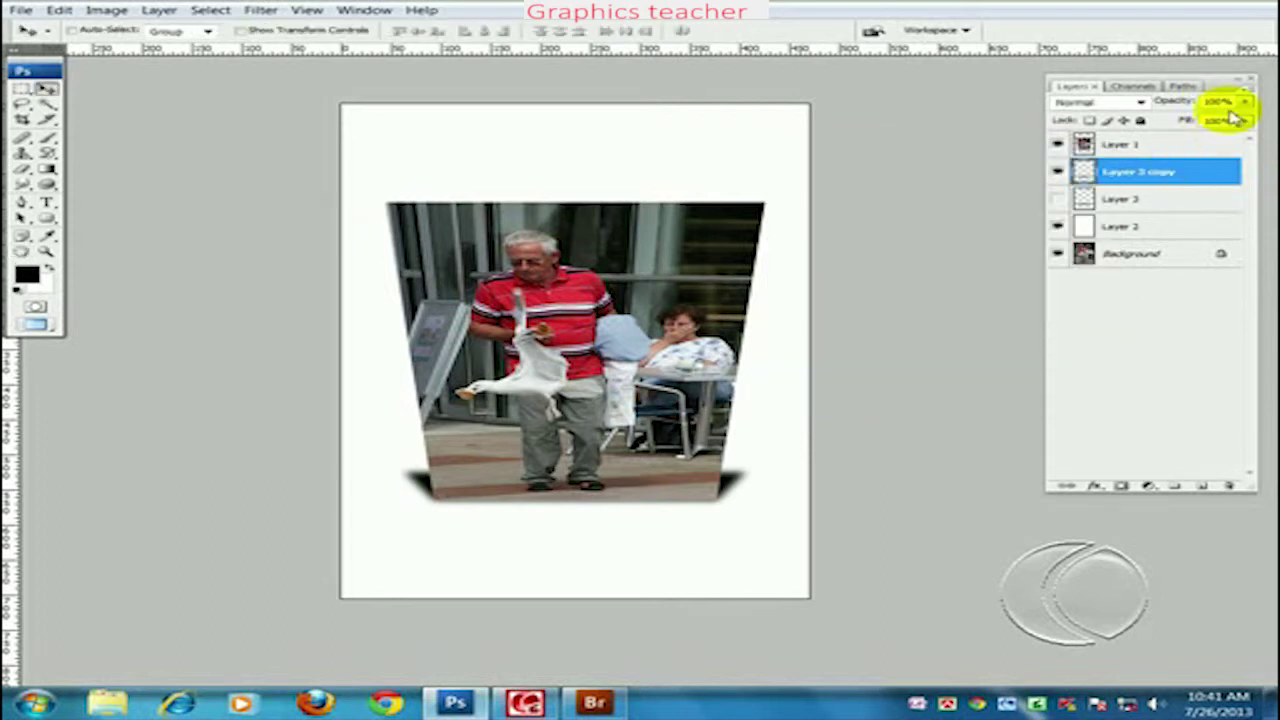
drag(1244, 102, 1176, 122)
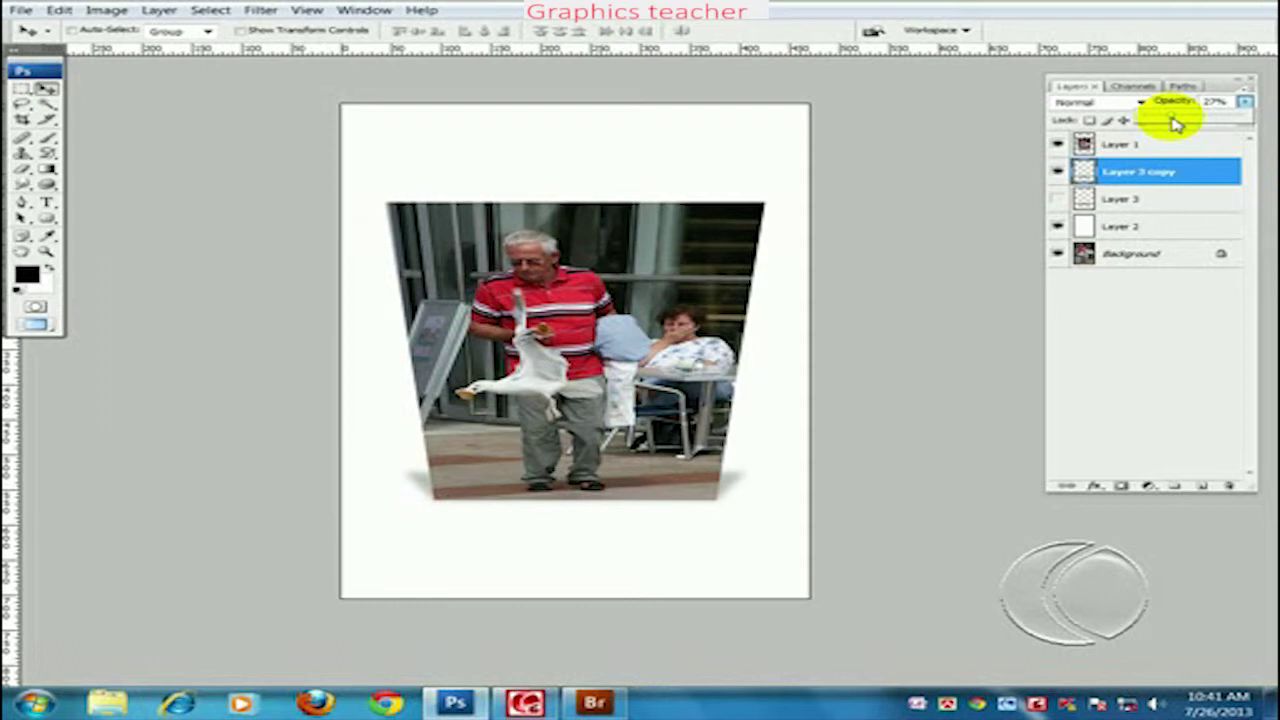
drag(1176, 122, 1178, 122)
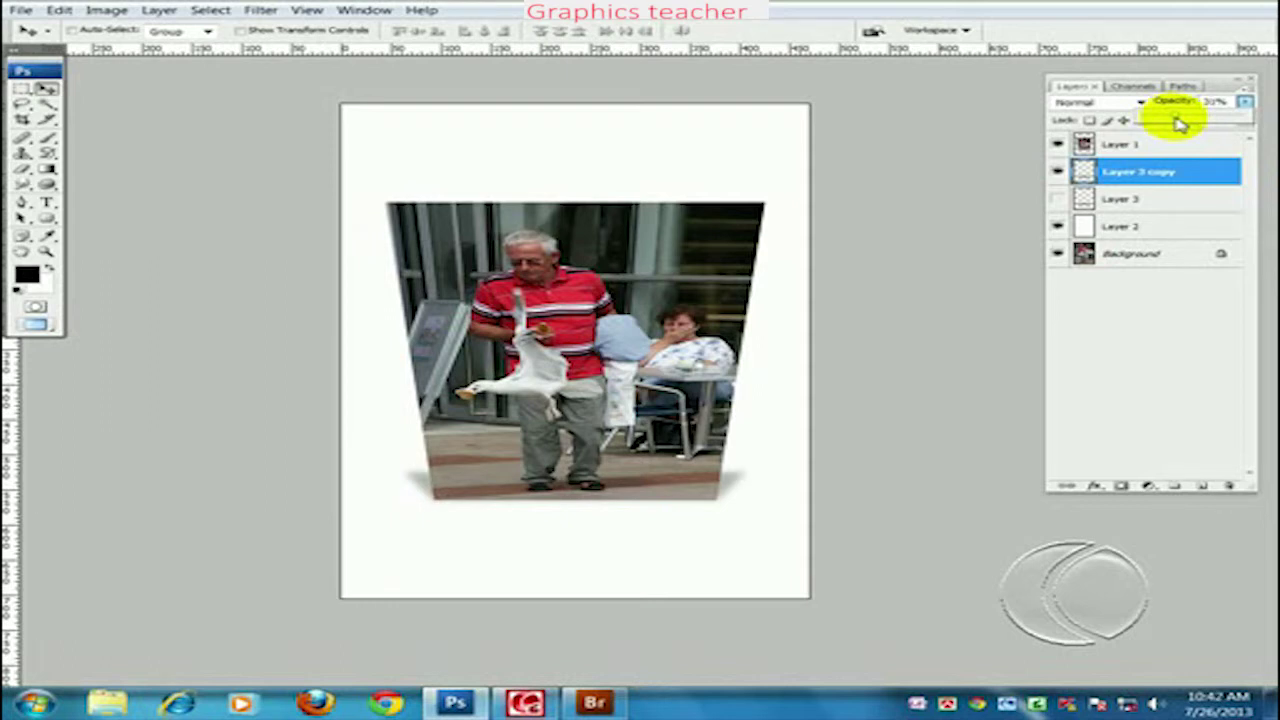
click(1137, 198)
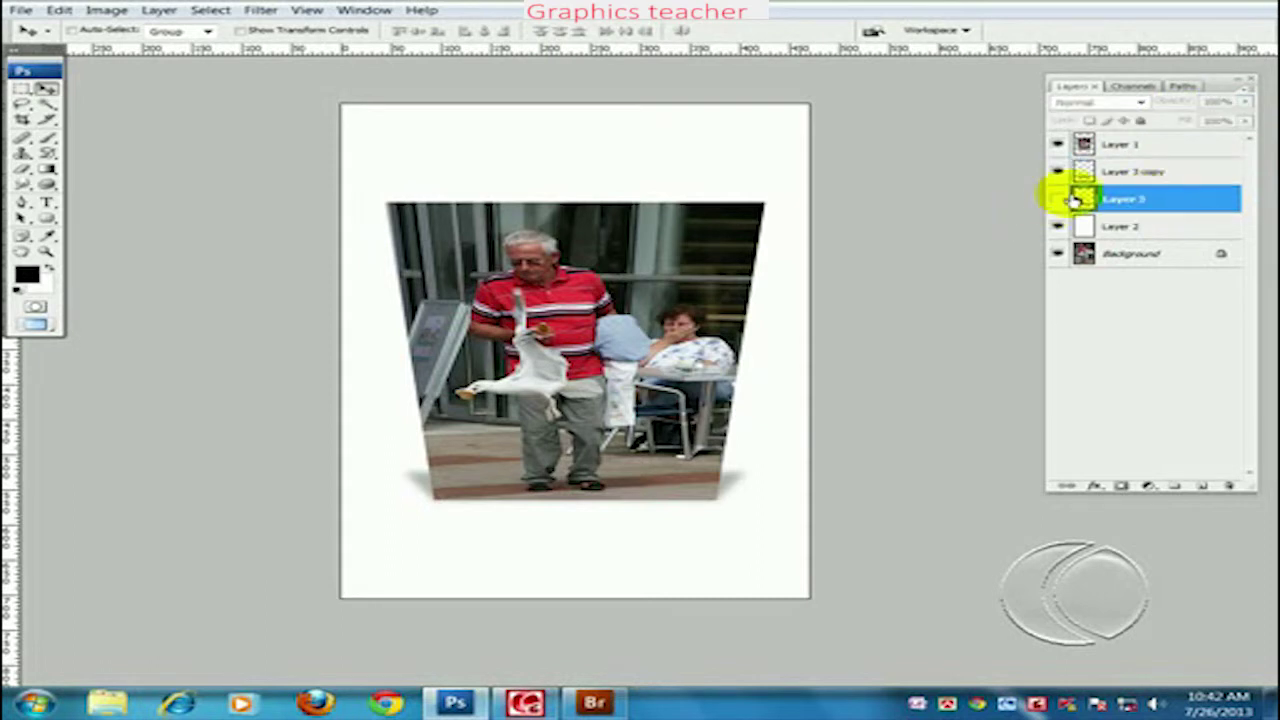
Step: Show Layer 3 again and spread its bottom corners outward with Perspective
click(1058, 202)
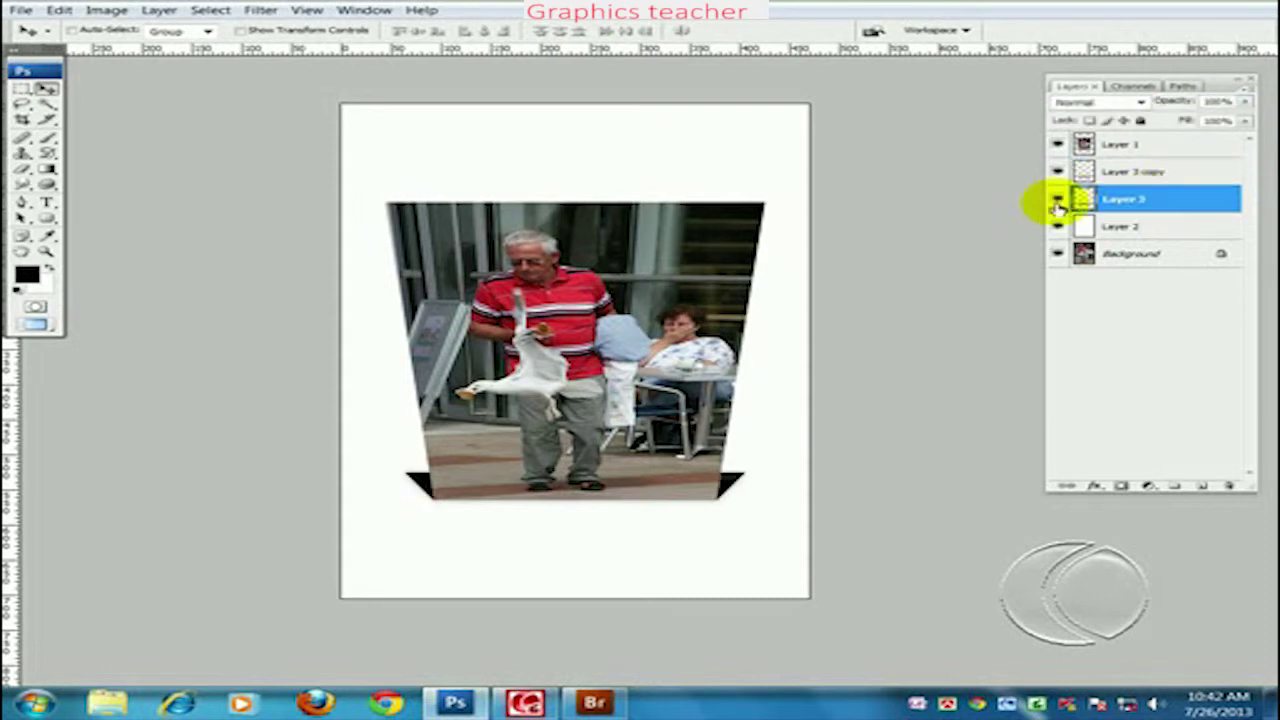
click(59, 10)
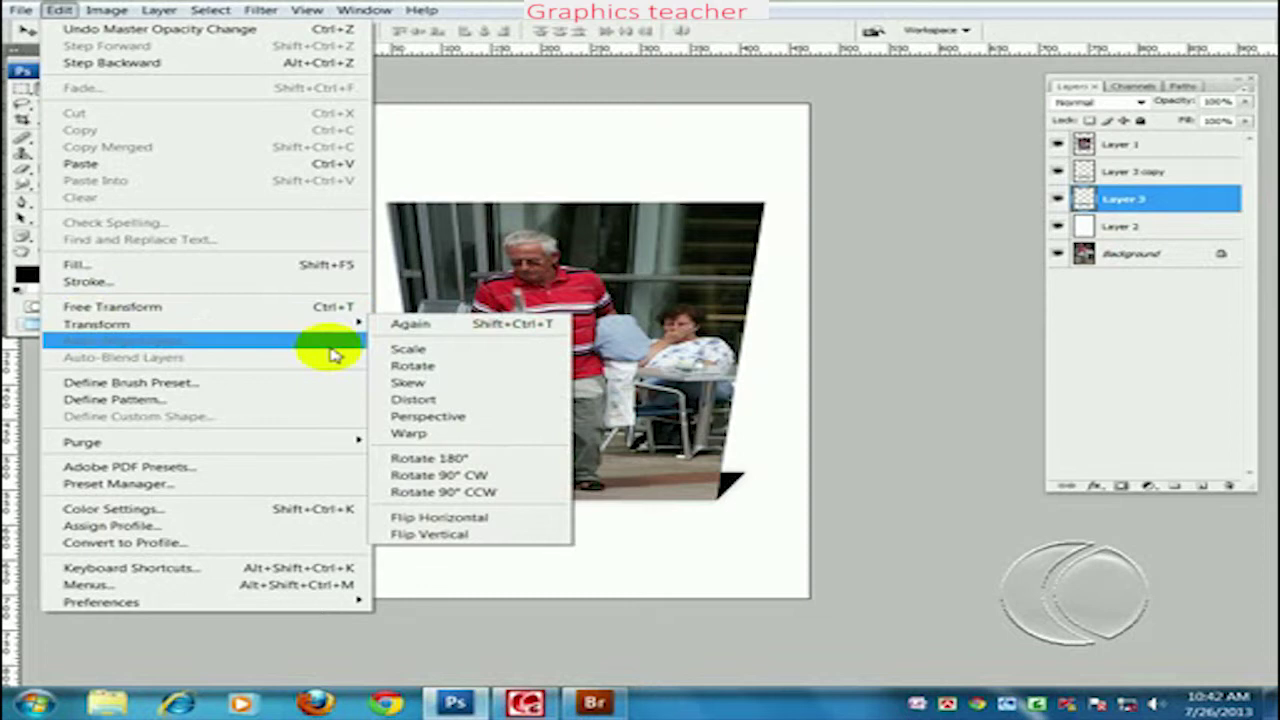
click(421, 418)
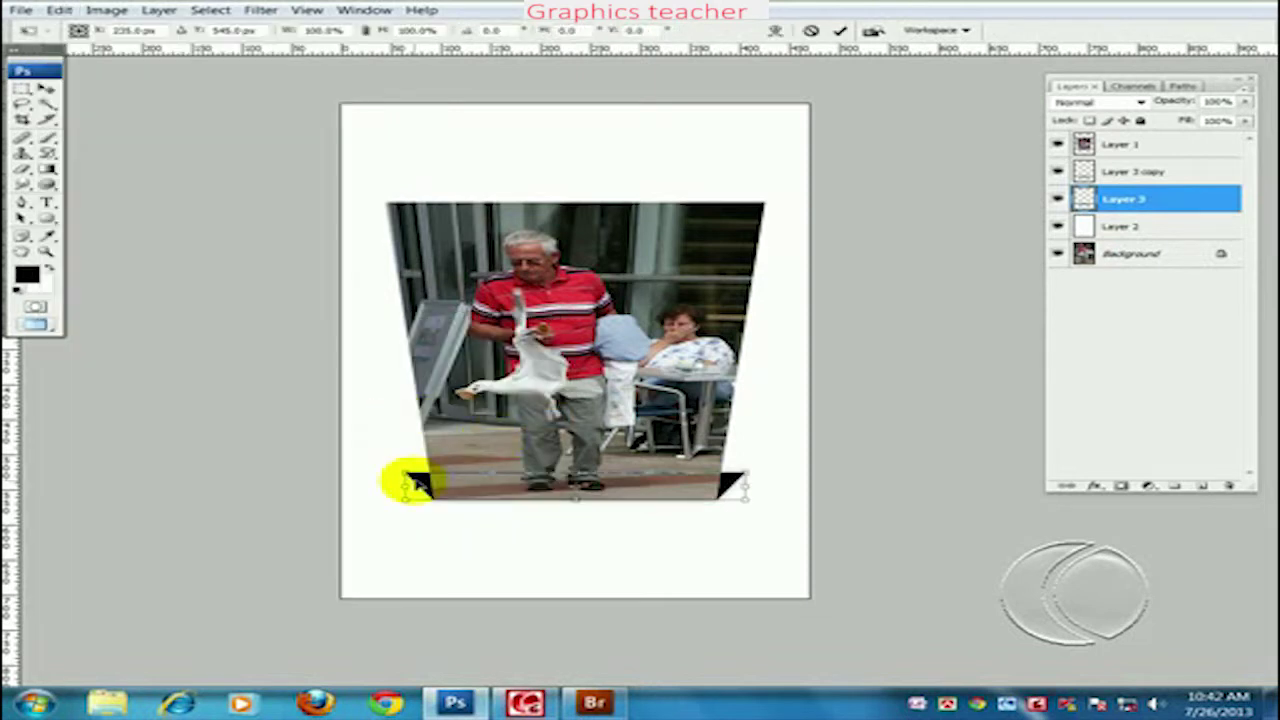
drag(403, 481, 390, 479)
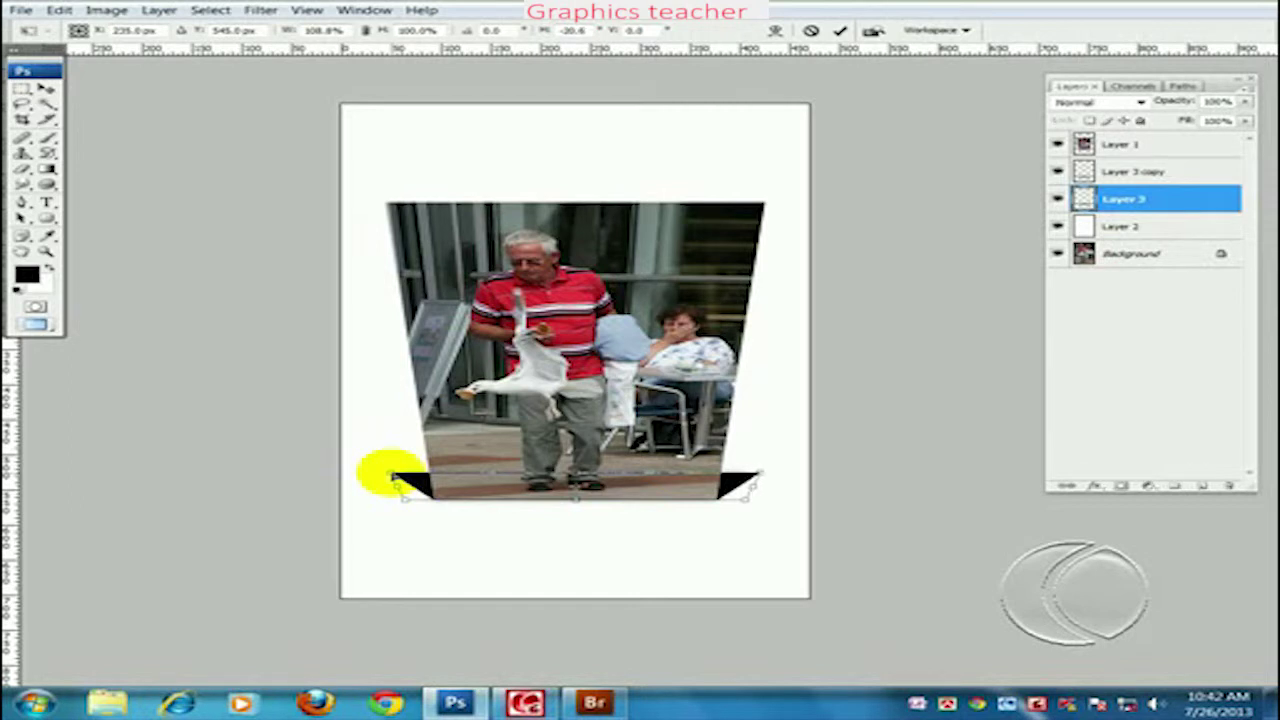
key(Return)
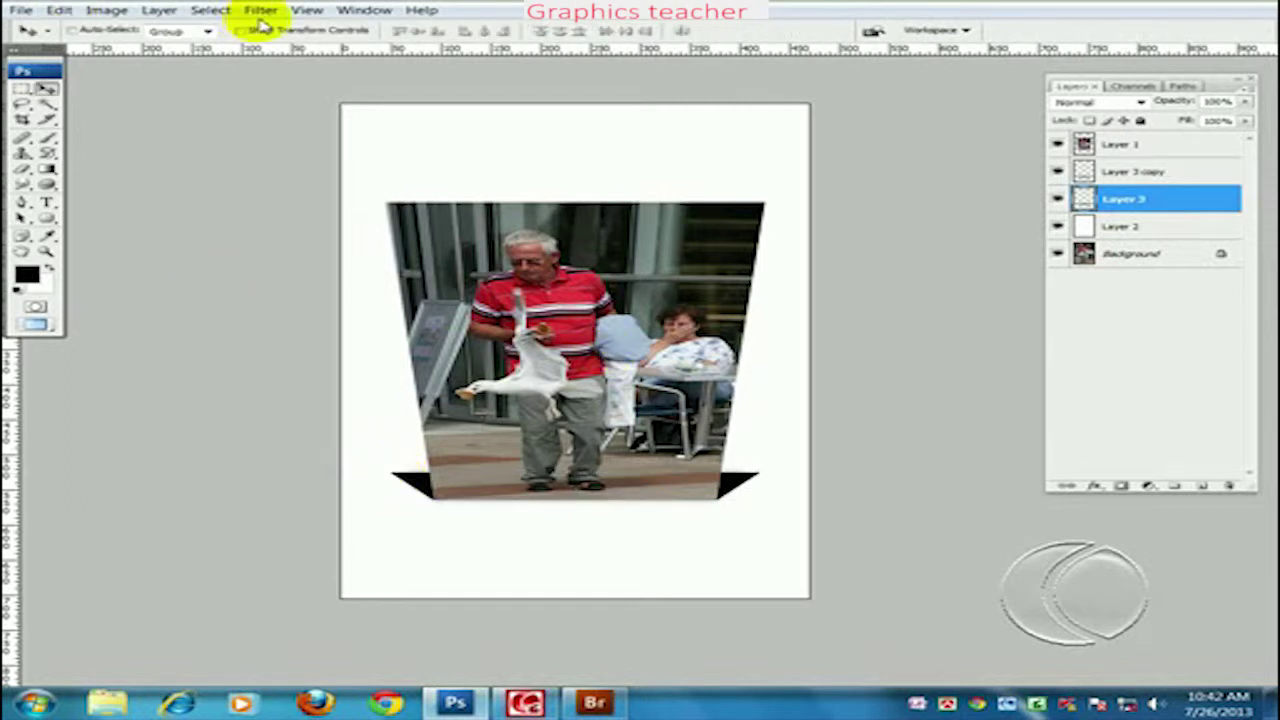
Step: Gaussian-blur Layer 3's shadow and fade it to about 9% opacity
click(259, 16)
mouse_move(285, 189)
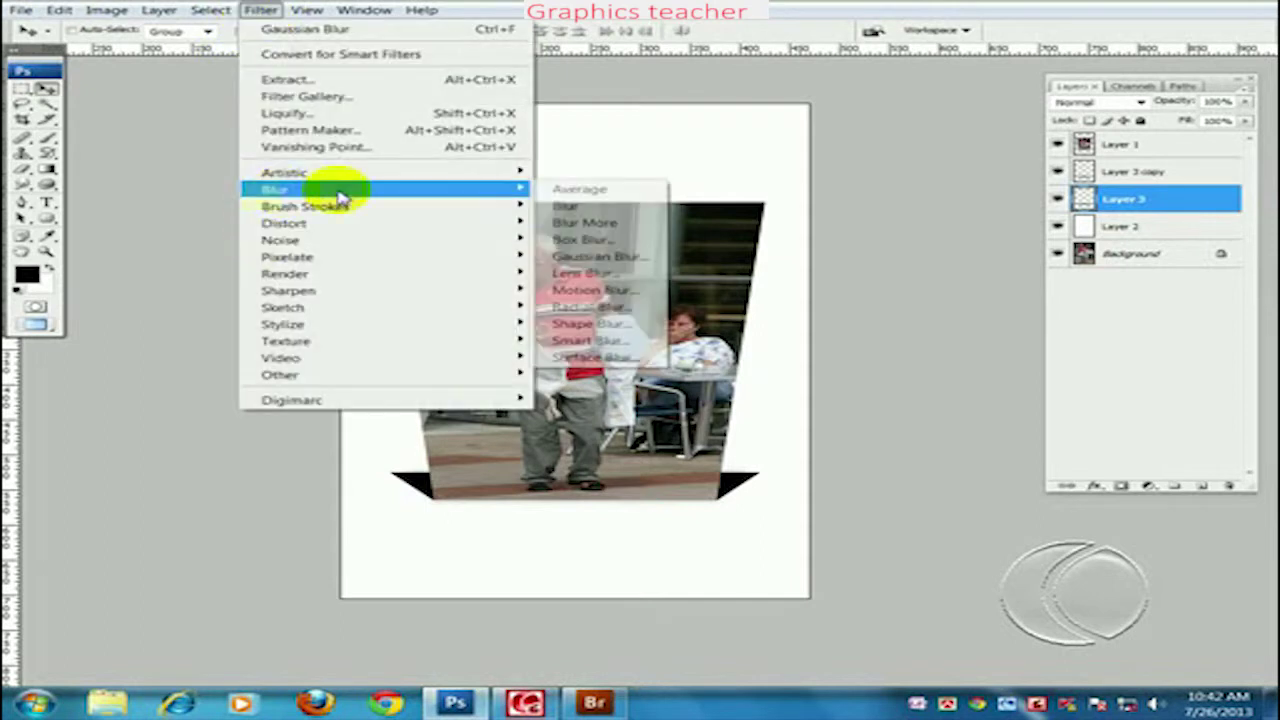
click(575, 256)
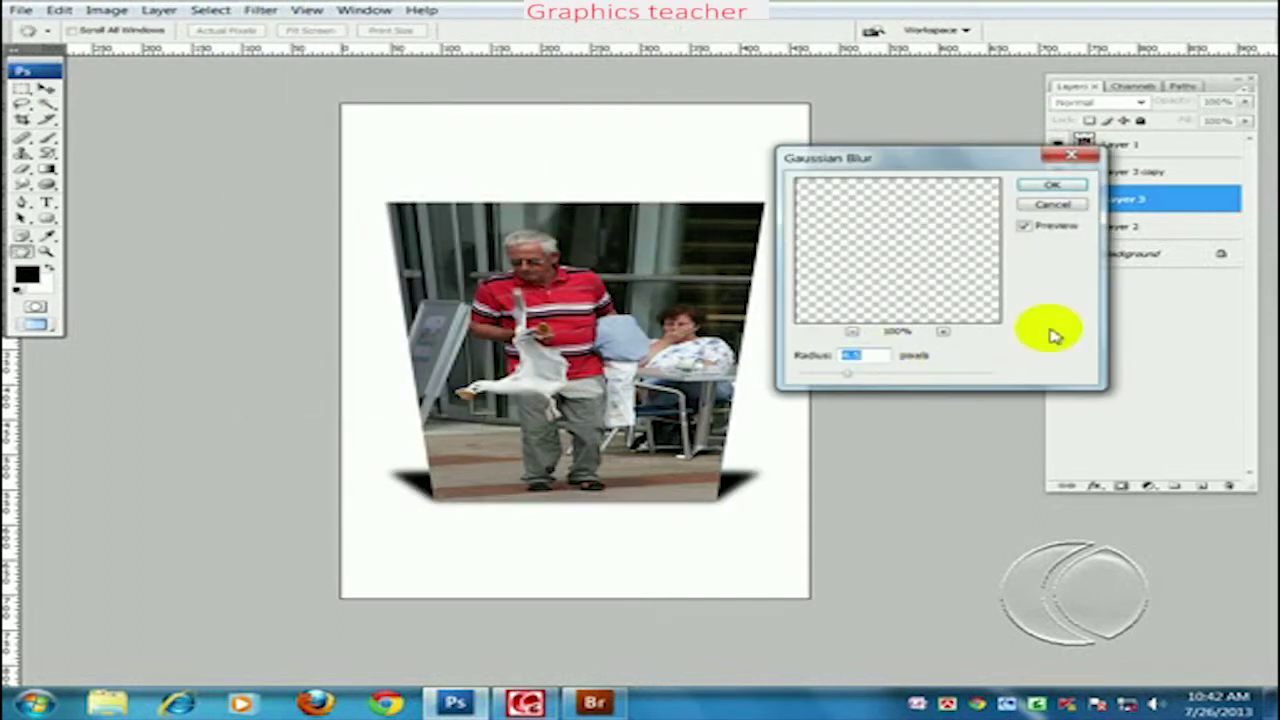
click(1052, 185)
drag(1246, 113, 1144, 124)
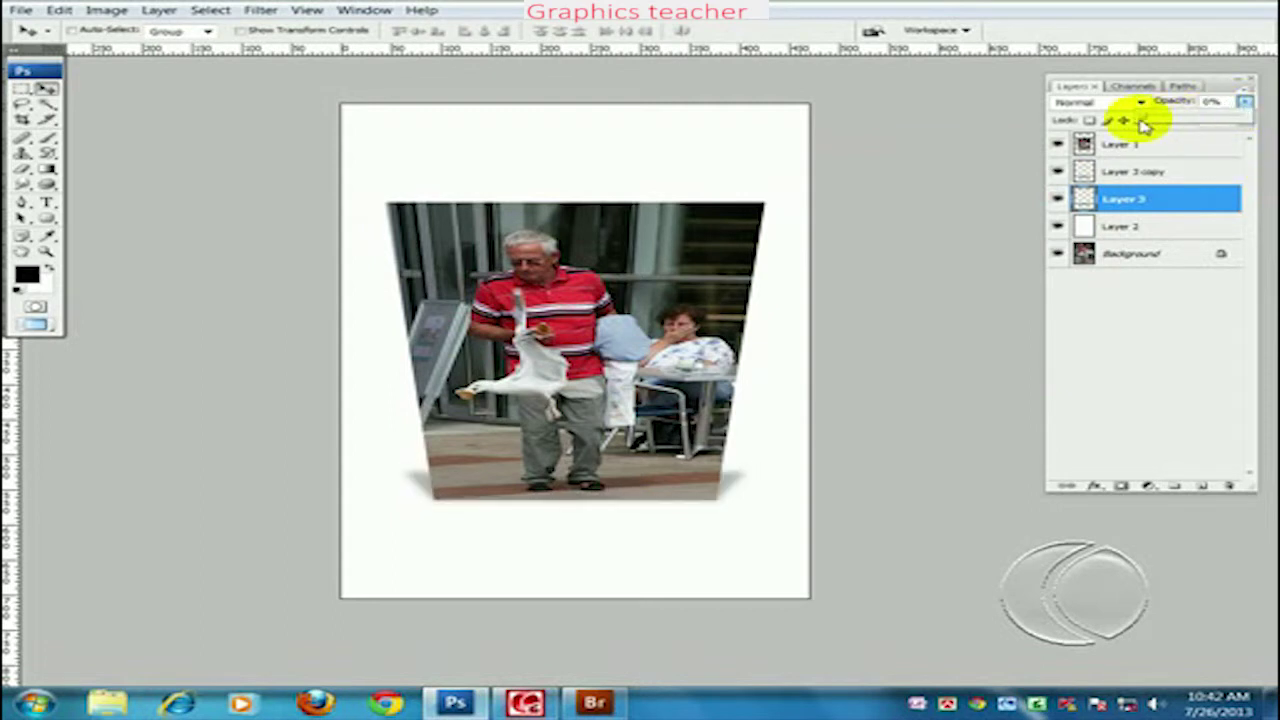
drag(1144, 124, 1157, 118)
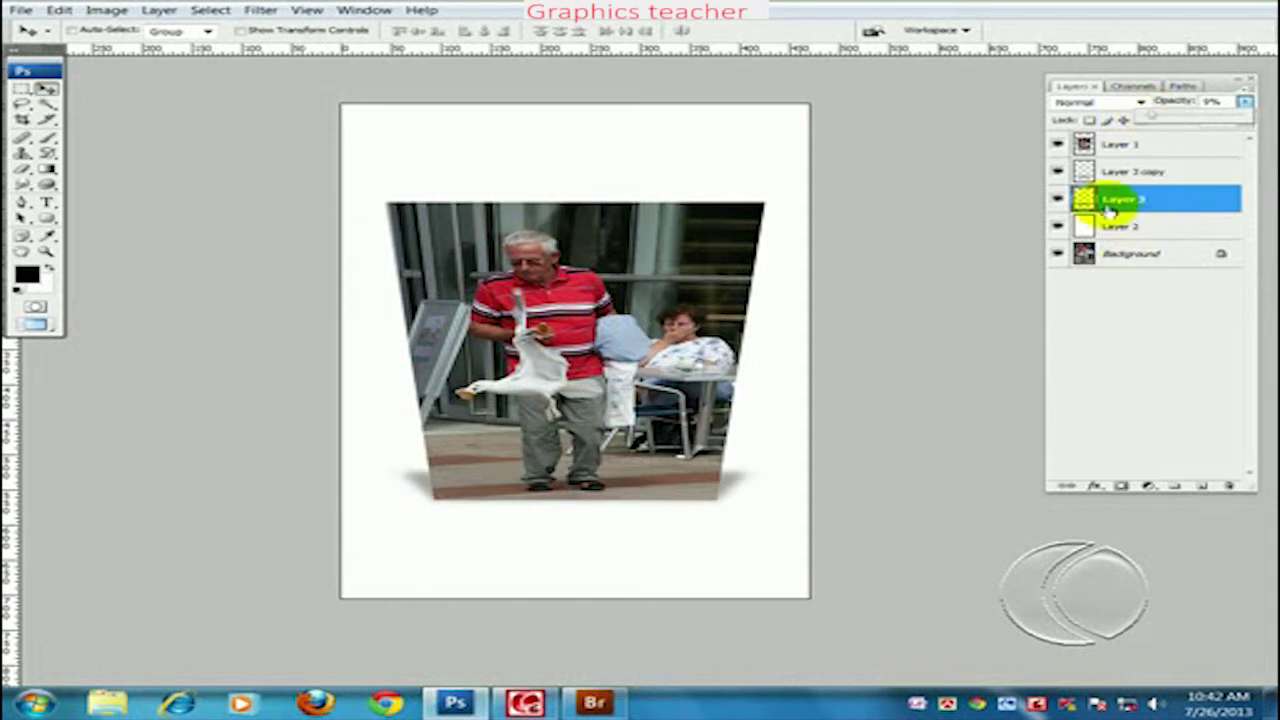
Step: Widen Layer 3's shadow into a broader trapezoid with another Perspective transform
click(66, 18)
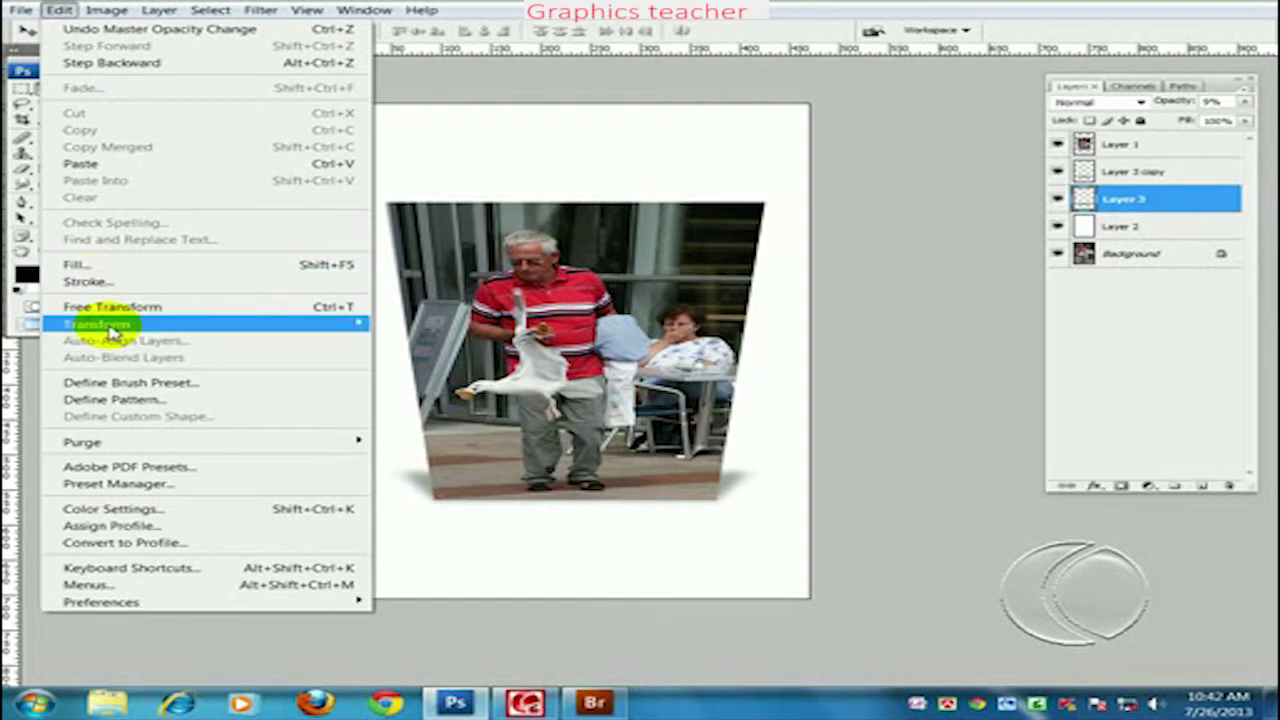
mouse_move(97, 324)
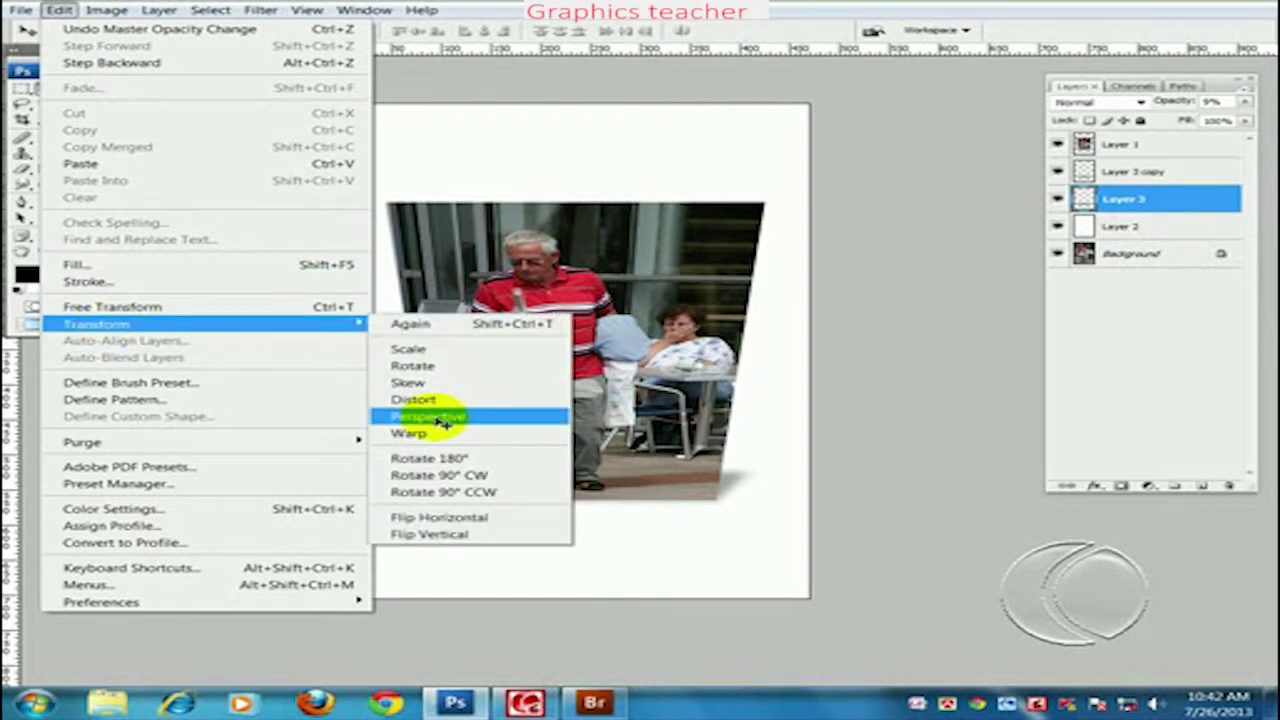
click(466, 418)
mouse_move(768, 467)
mouse_down()
mouse_move(810, 466)
mouse_move(790, 465)
mouse_up()
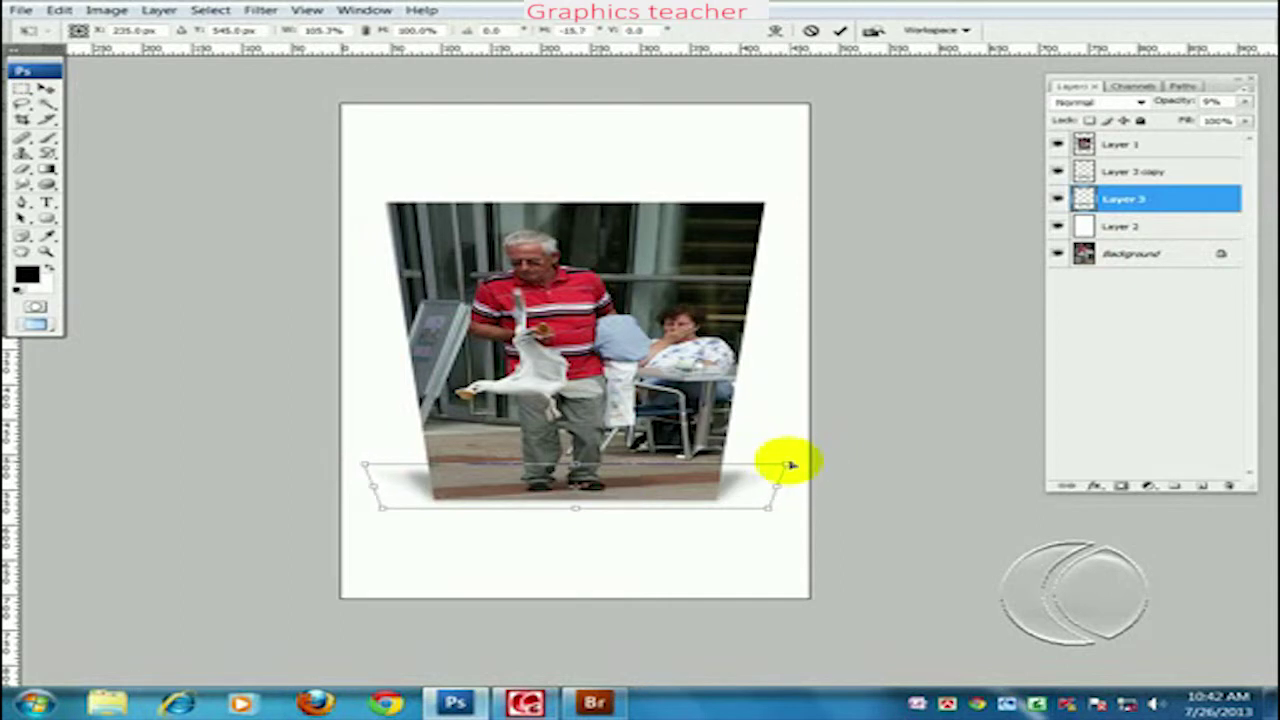
key(Return)
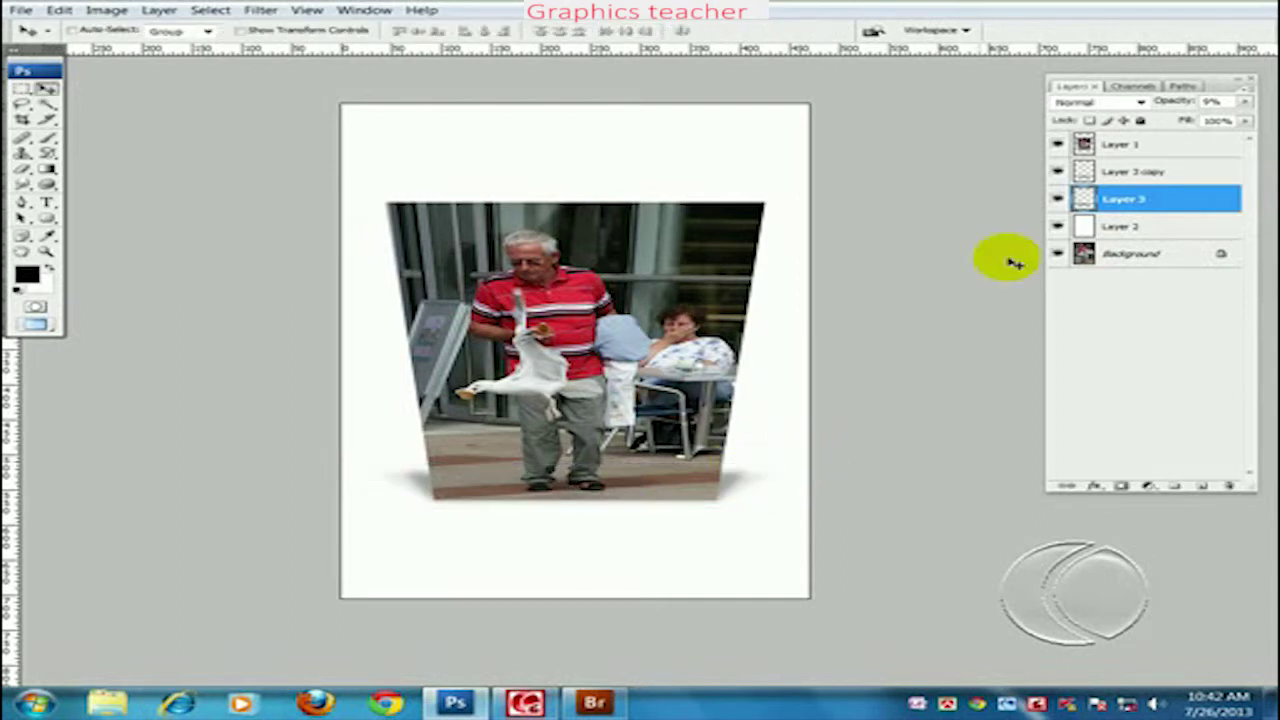
Step: Set the shadow layer's opacity to 24% and reposition the page in the window
click(1246, 102)
click(1190, 118)
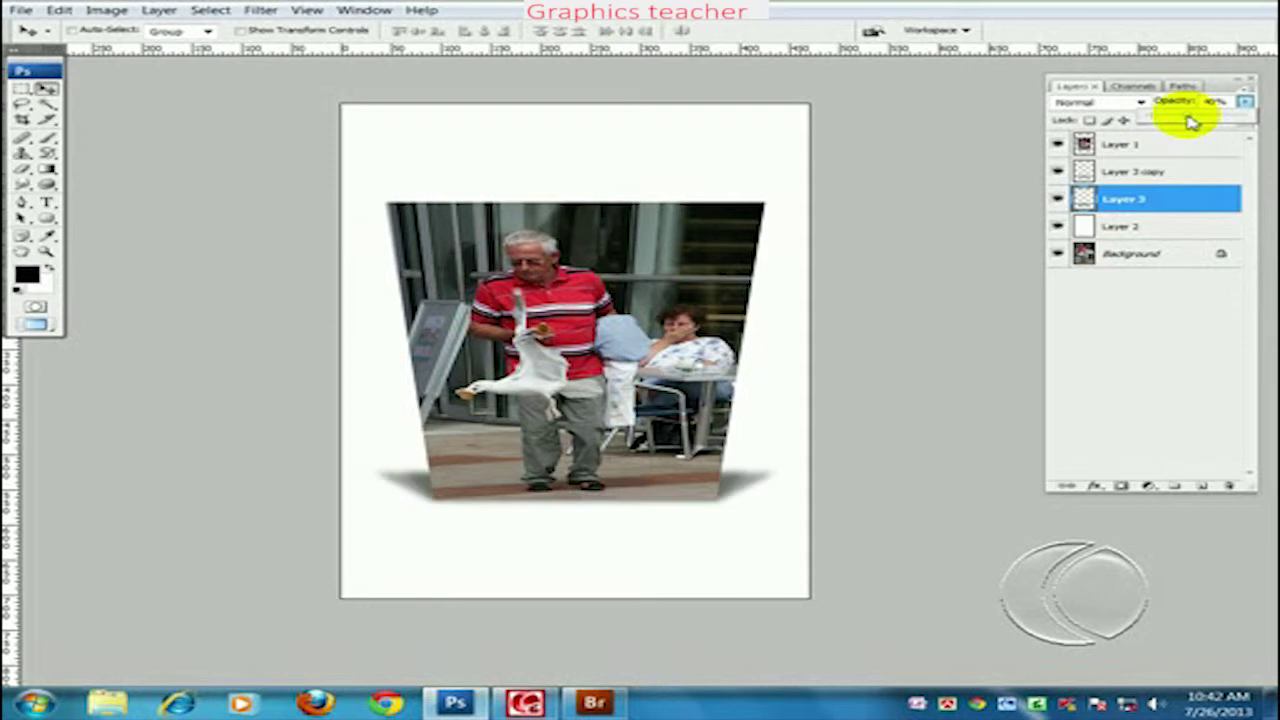
drag(1190, 118, 1174, 120)
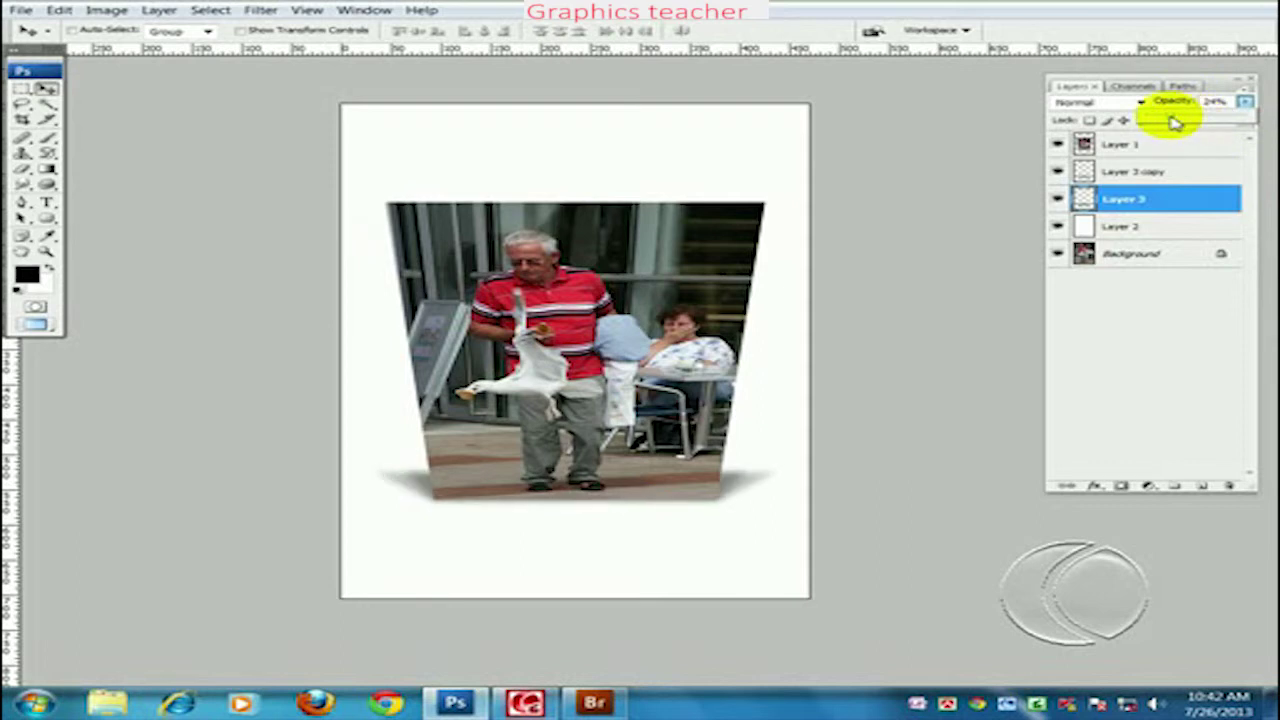
mouse_move(534, 443)
mouse_down()
mouse_move(520, 385)
mouse_move(548, 386)
mouse_move(543, 457)
mouse_move(549, 441)
mouse_move(567, 490)
mouse_up()
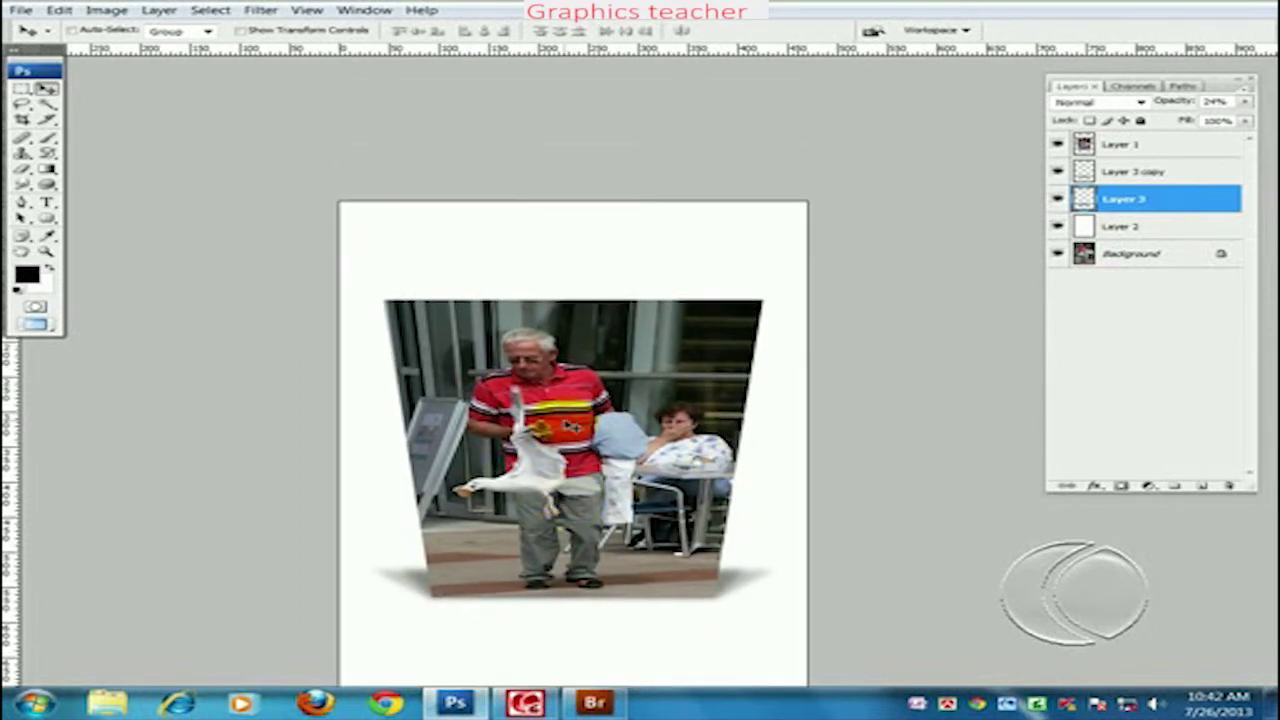
Step: Enter Warp on the shadow layer and leave it without changes
click(59, 10)
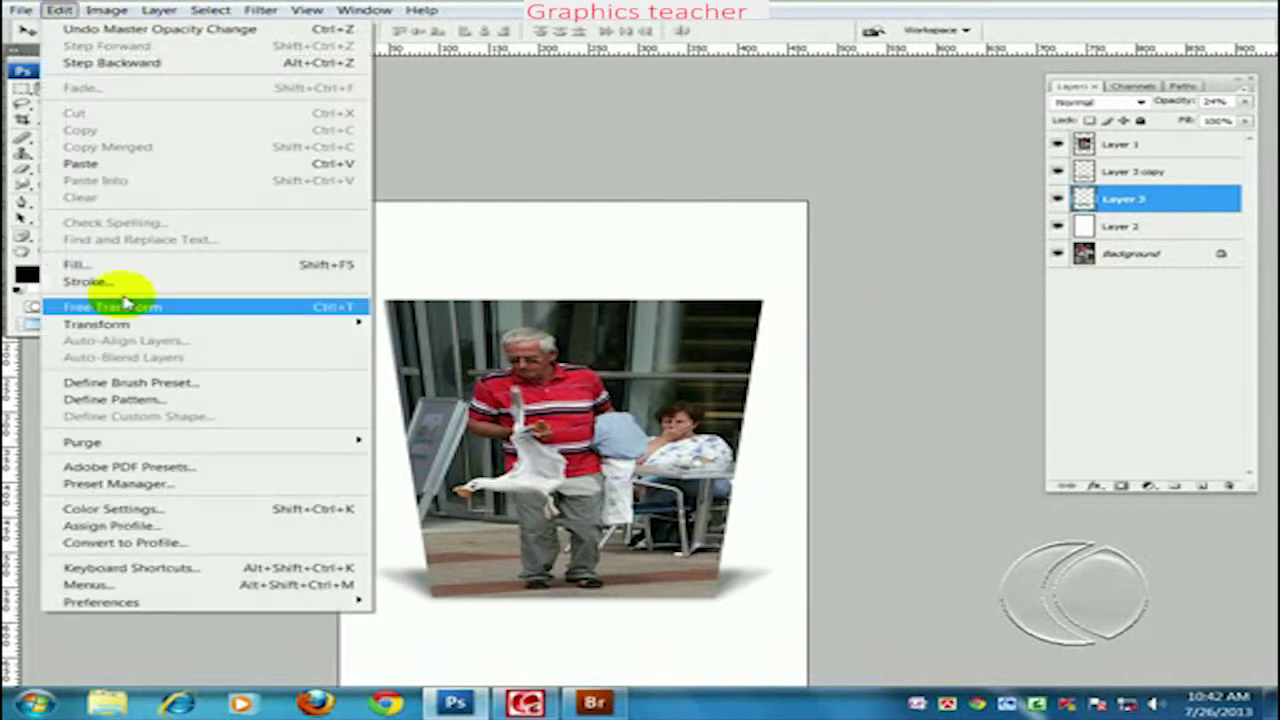
mouse_move(96, 324)
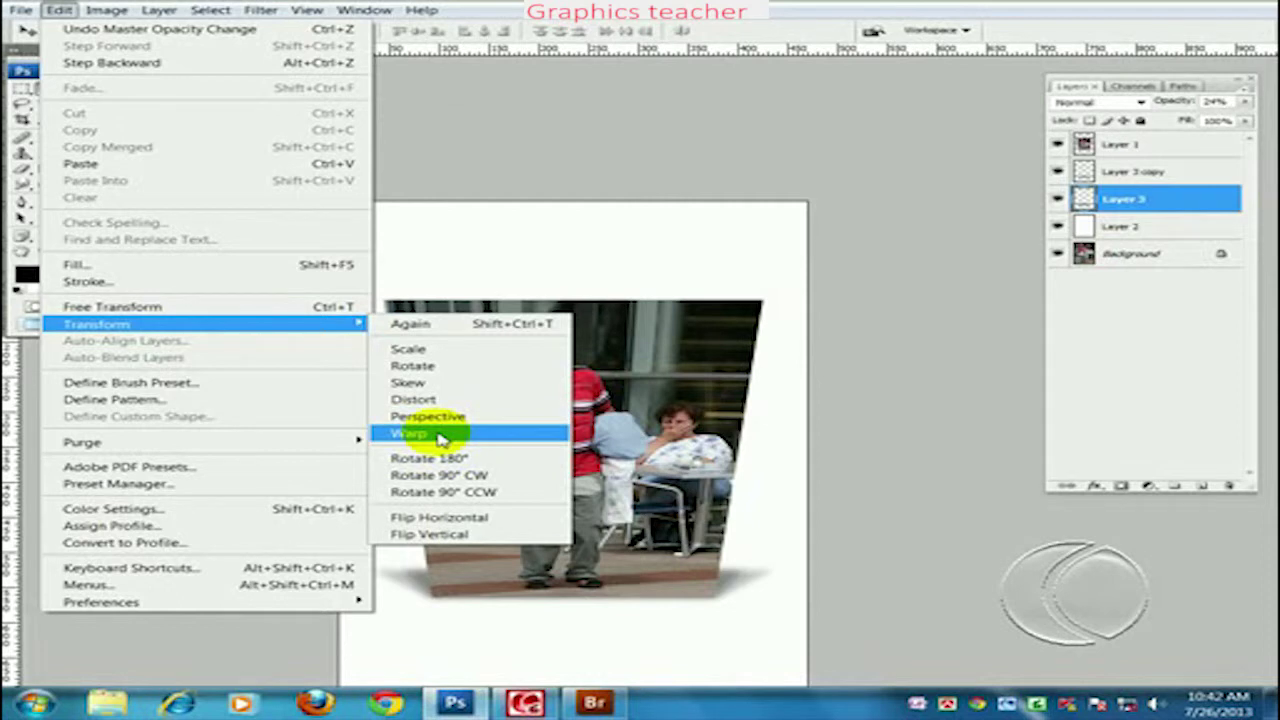
click(441, 438)
key(Return)
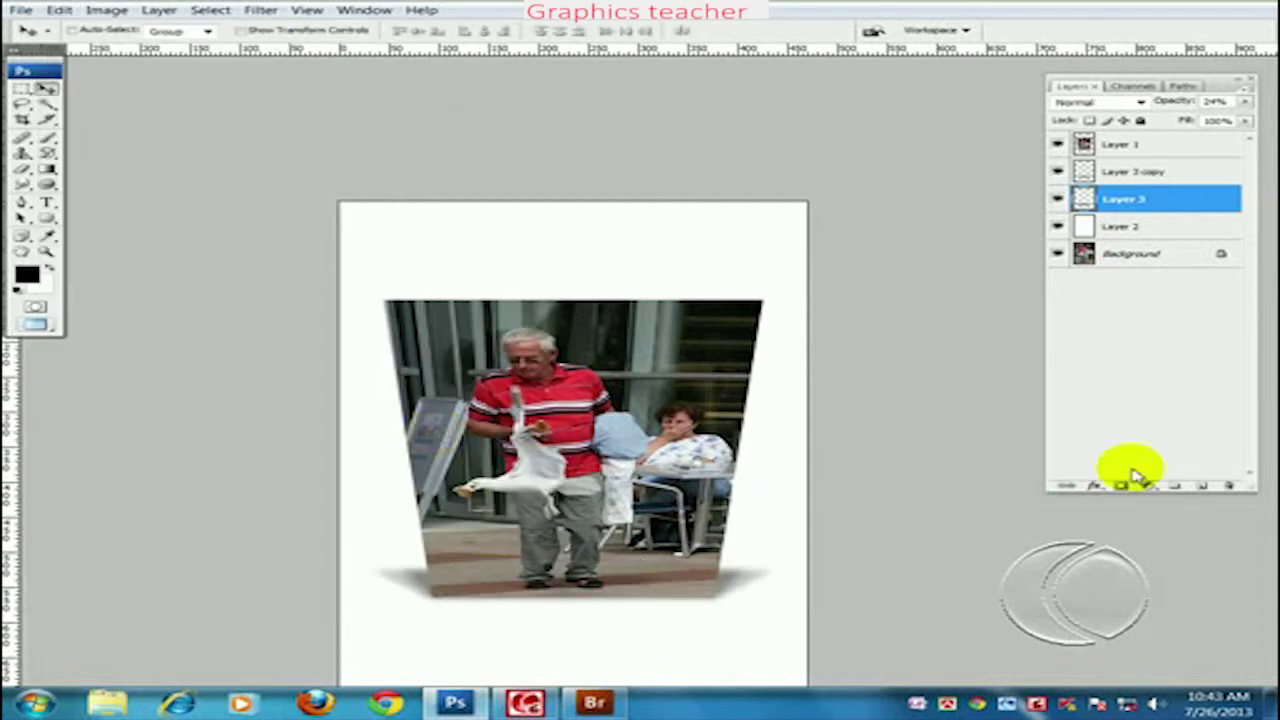
click(1128, 148)
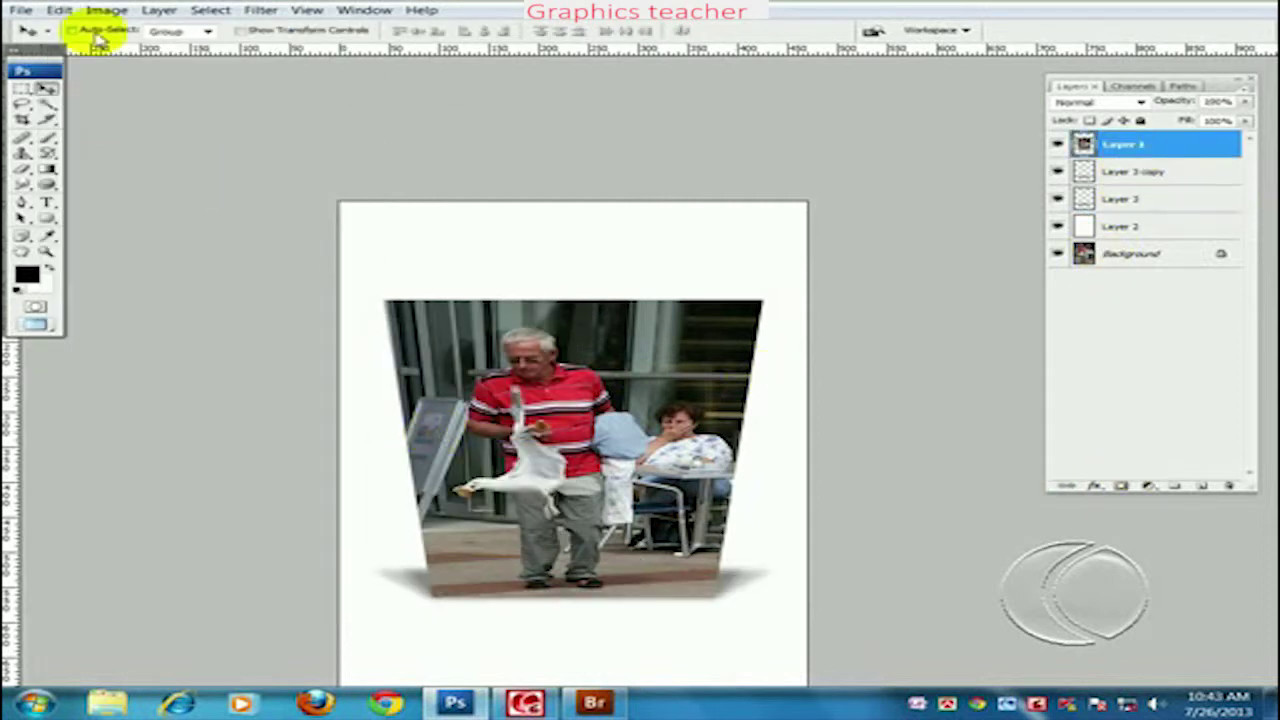
click(58, 10)
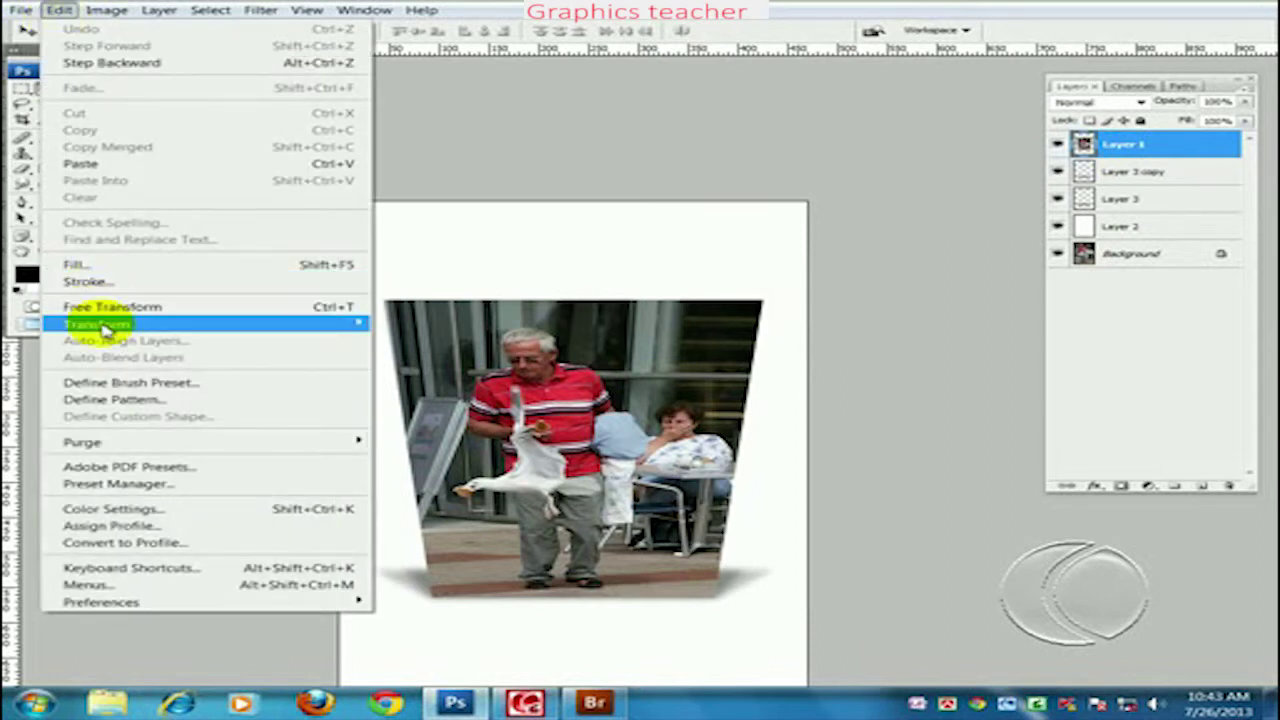
click(415, 431)
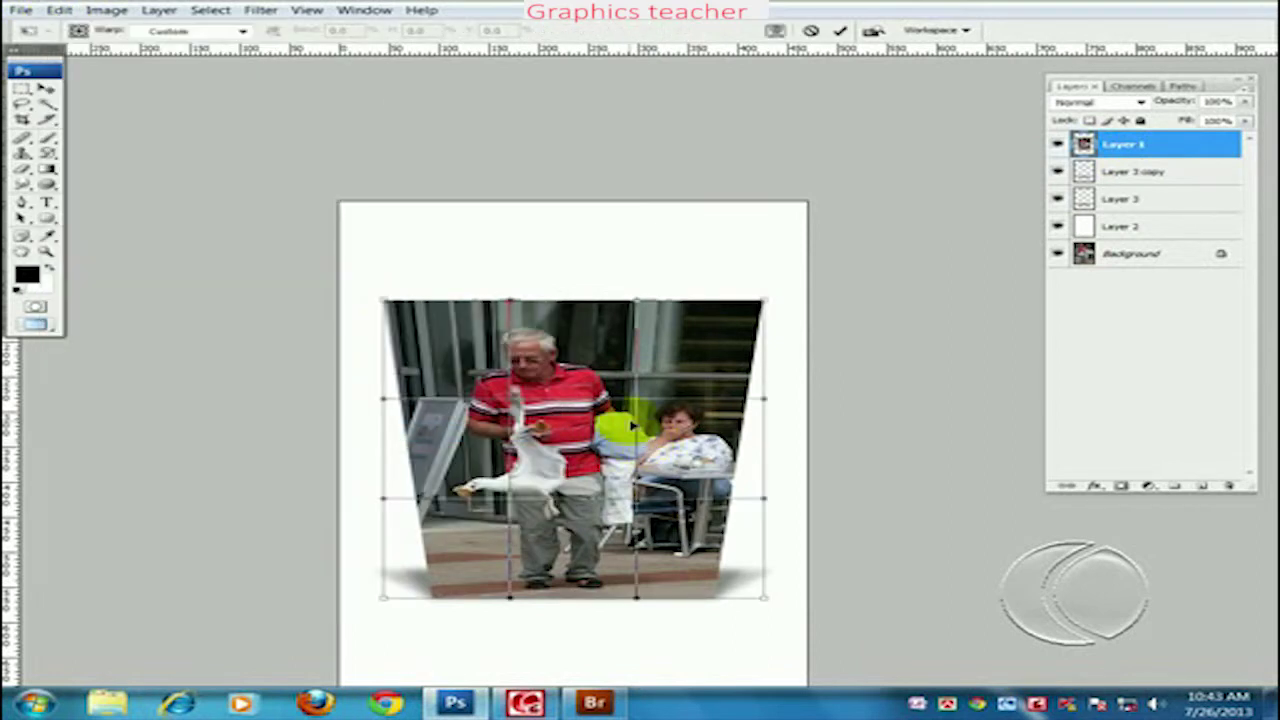
drag(620, 428, 600, 410)
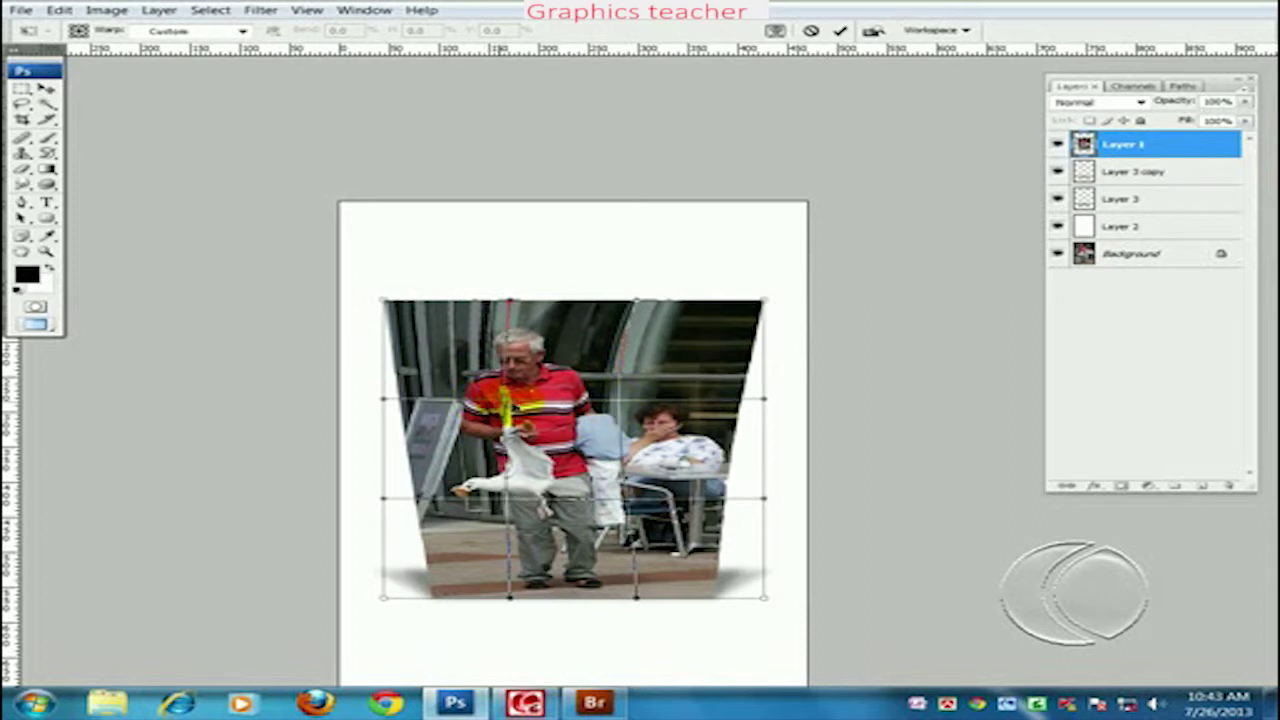
drag(480, 404, 535, 410)
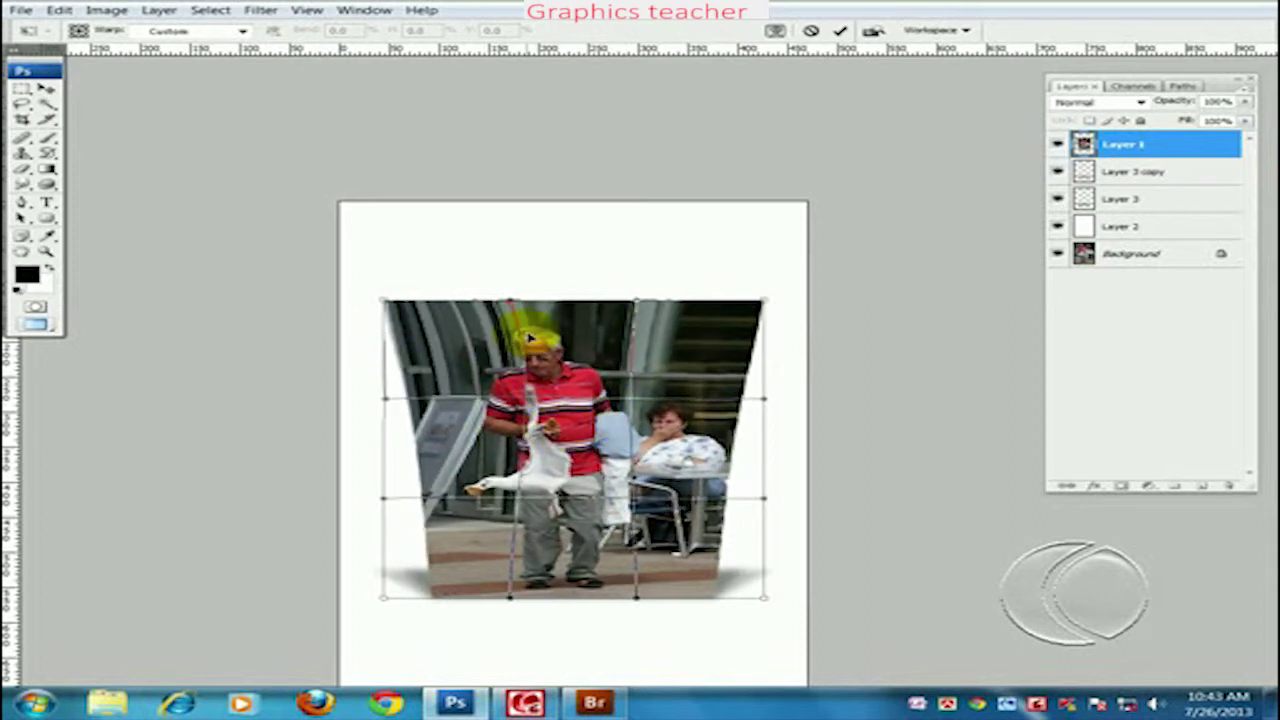
drag(762, 300, 565, 410)
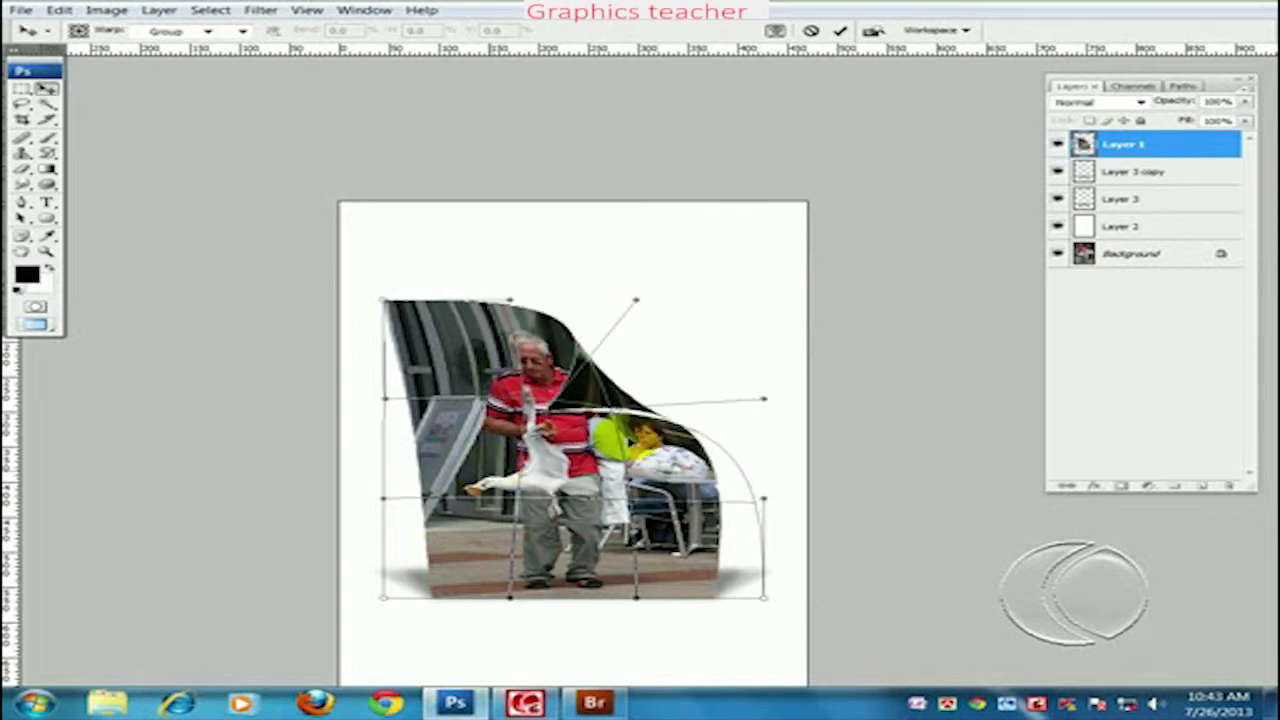
double_click(666, 386)
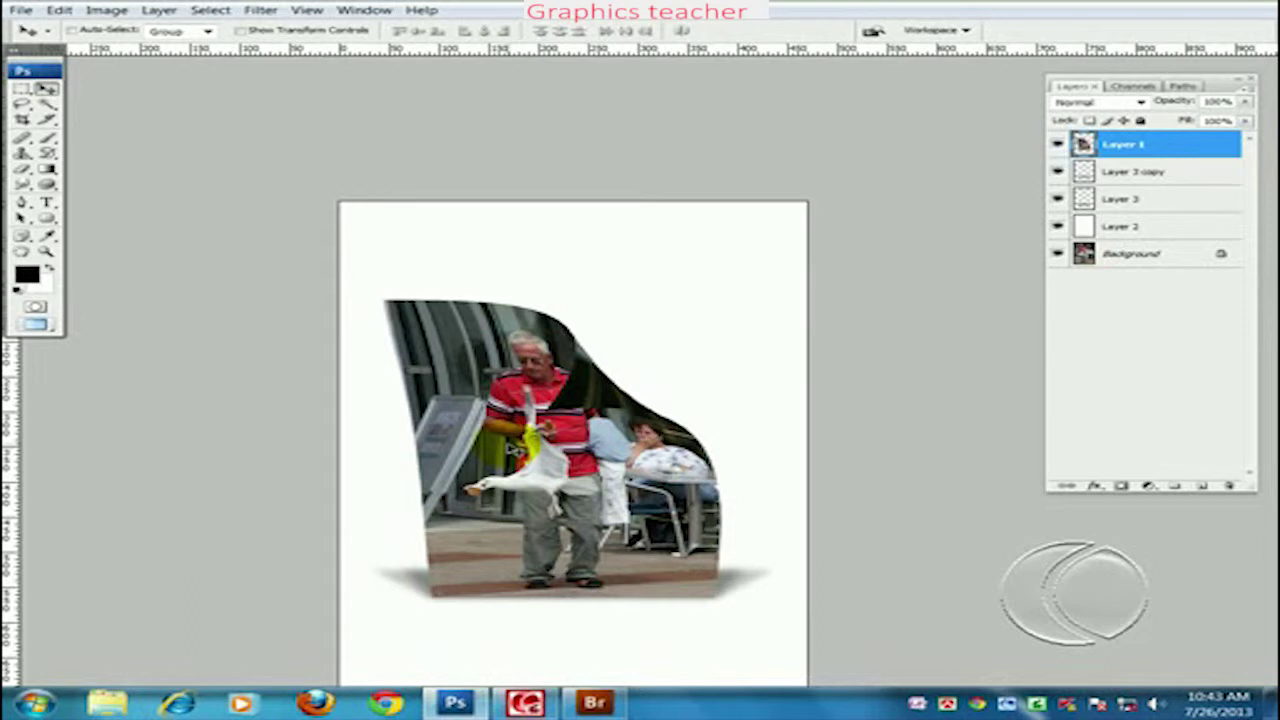
key(ctrl+z)
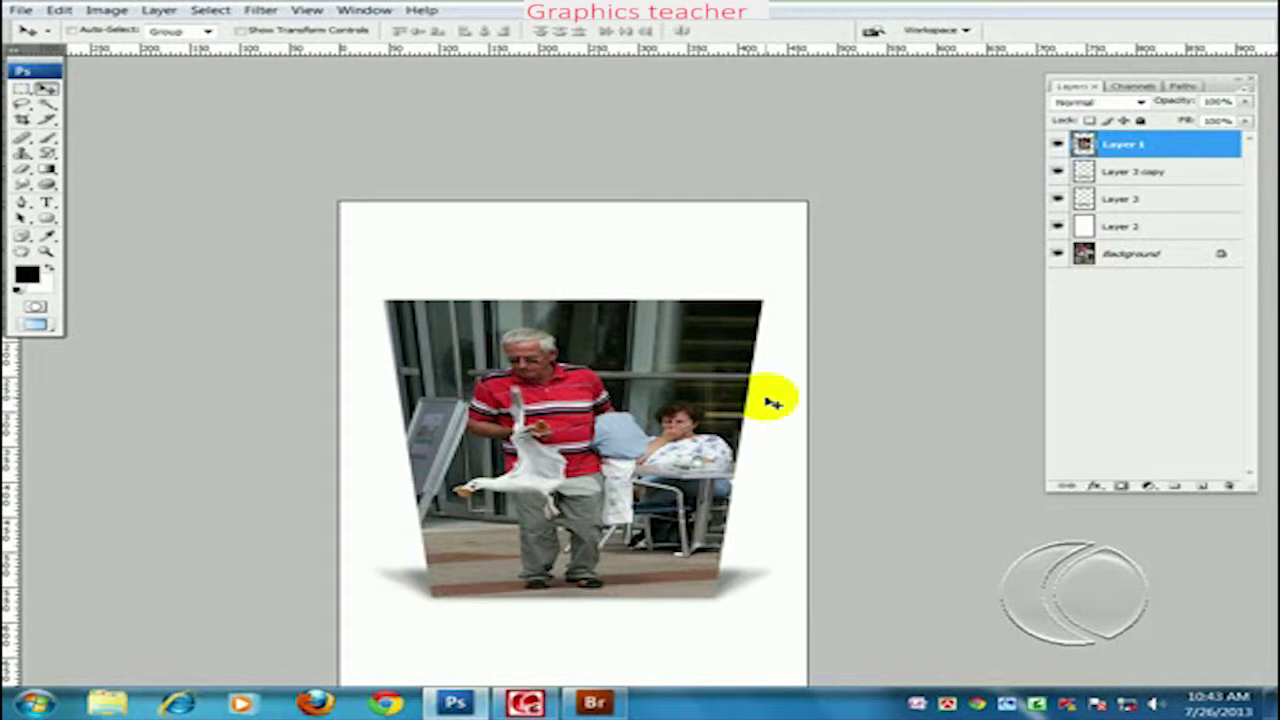
Step: Hide the photo and shadow layers, then add 'CREATIVE' text, nudged slightly right
drag(1057, 144, 1057, 199)
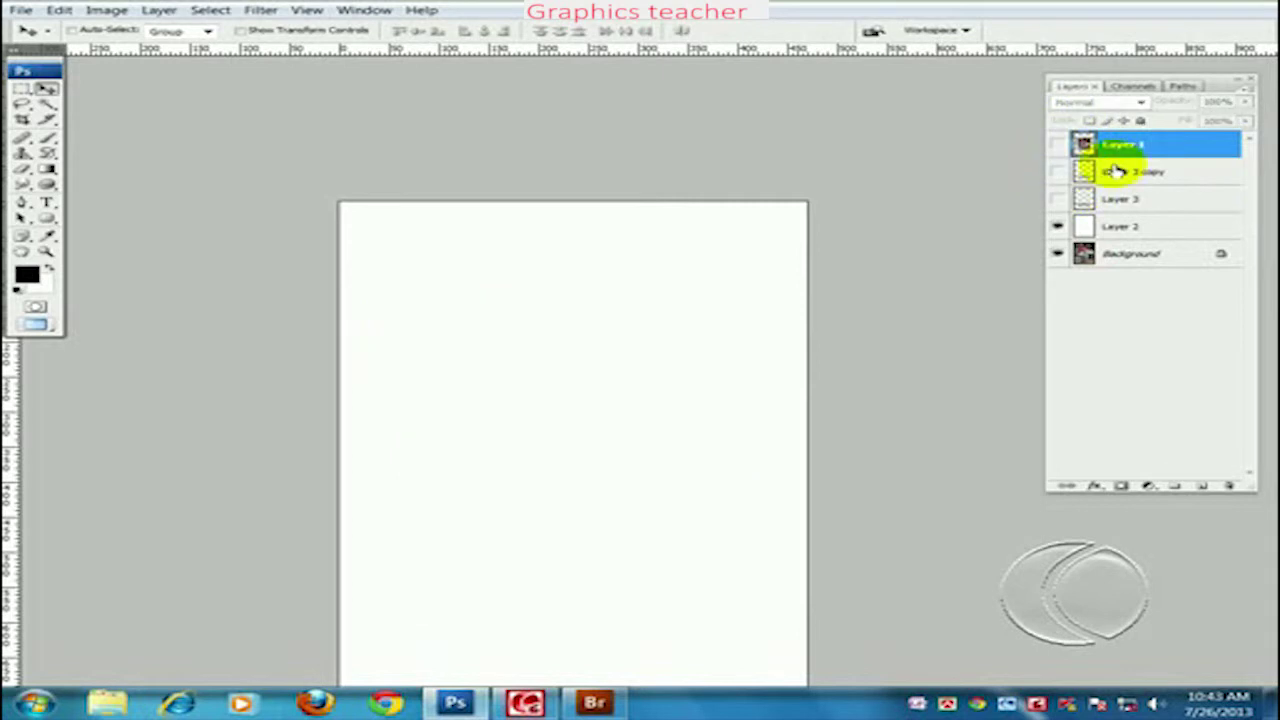
click(48, 201)
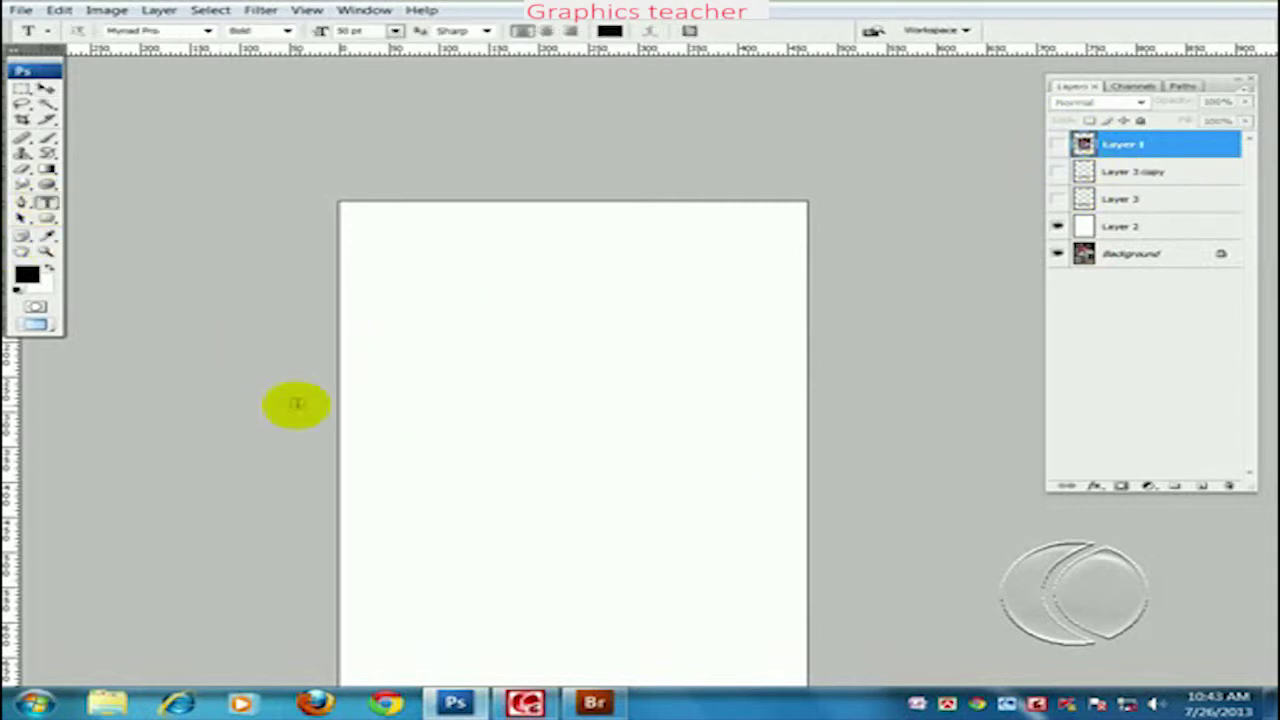
click(390, 396)
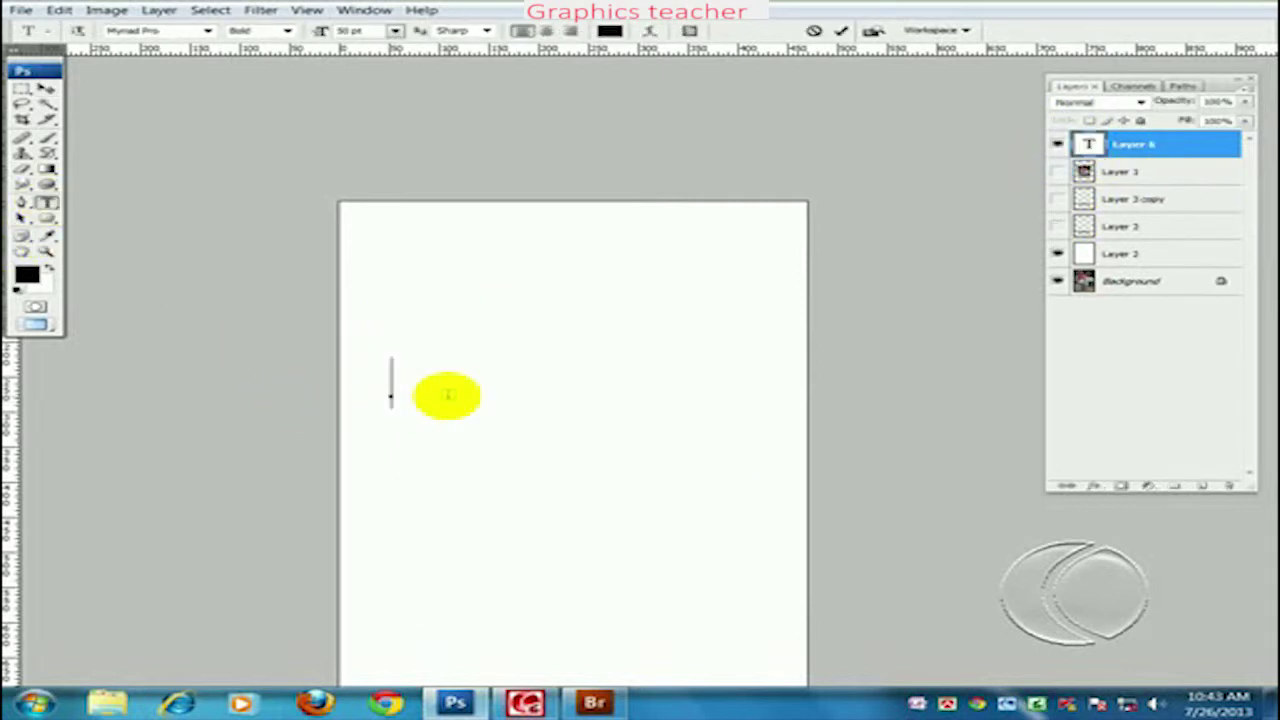
text(CREATIV)
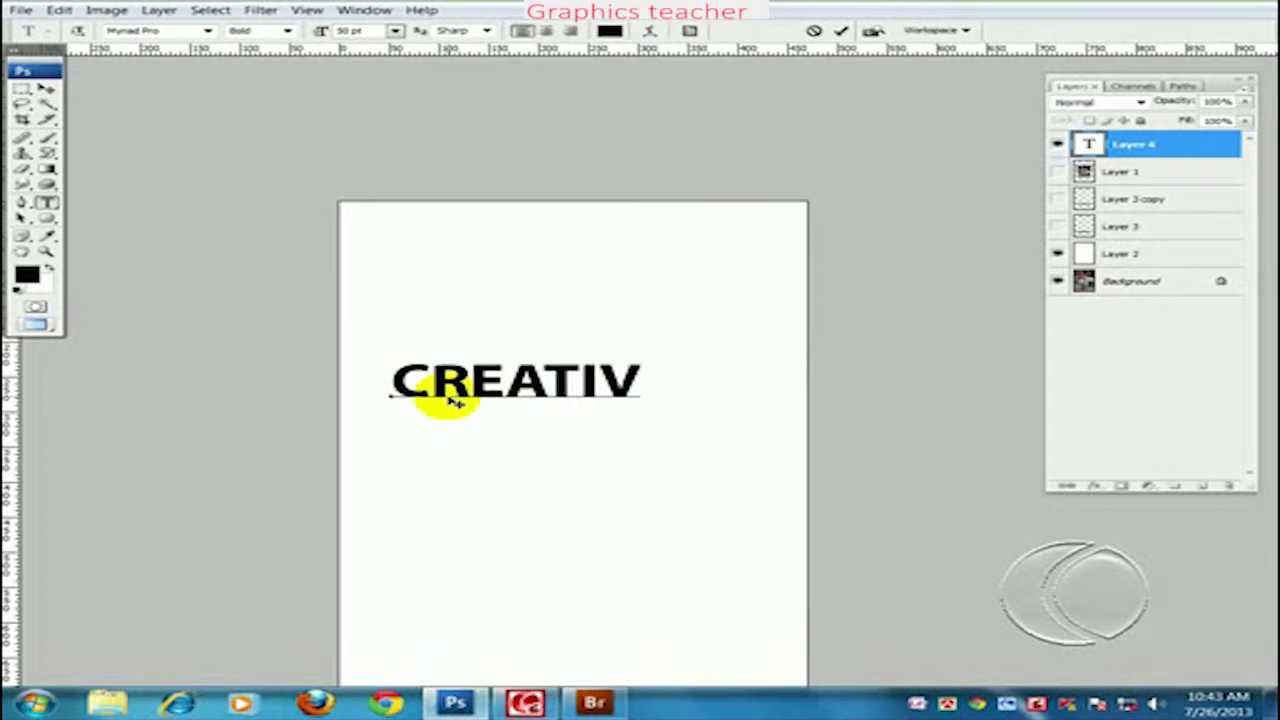
text(E)
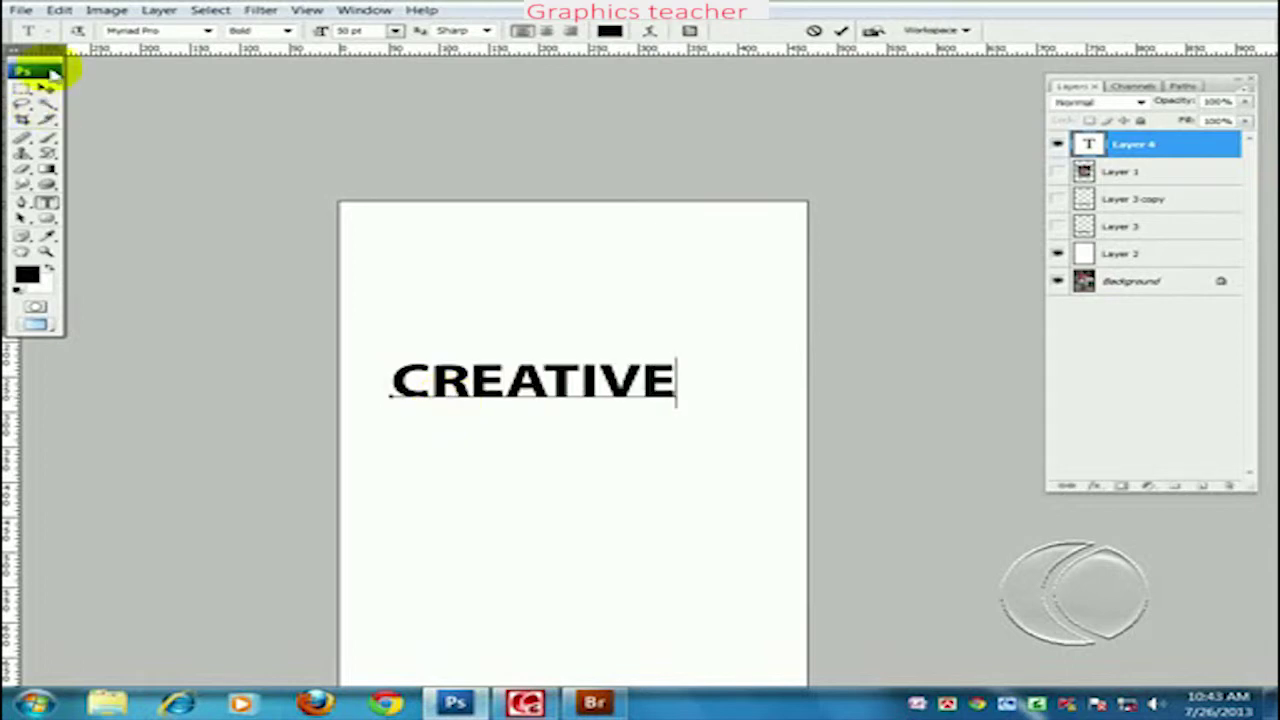
click(46, 88)
drag(503, 377, 520, 374)
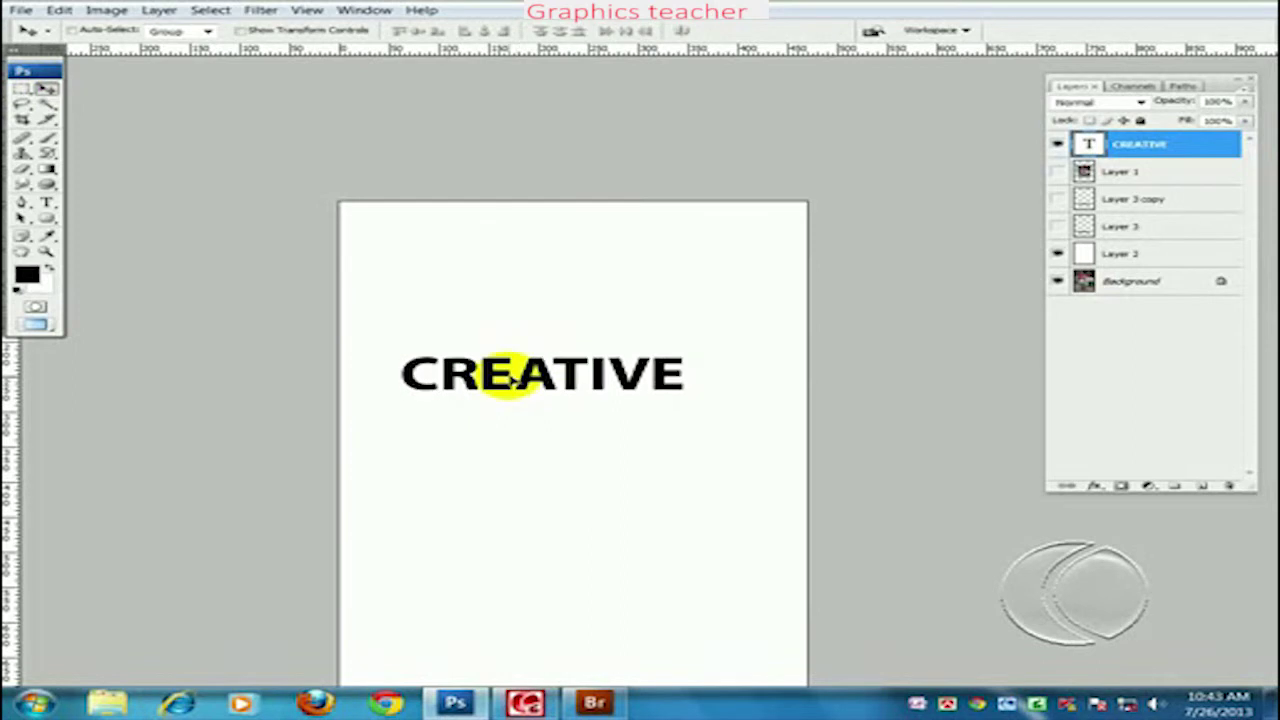
Step: Fill the CREATIVE text with an orange foreground colour and duplicate the layer as CREATIVE copy
click(27, 273)
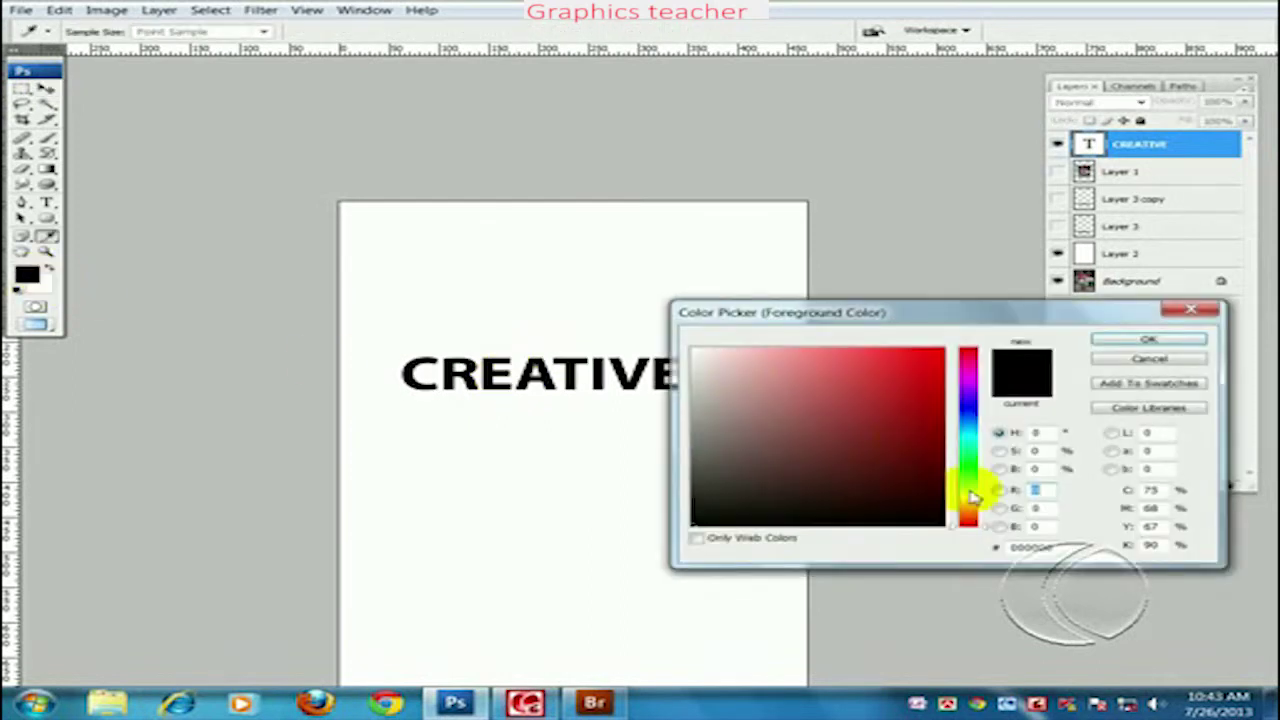
drag(968, 494, 972, 514)
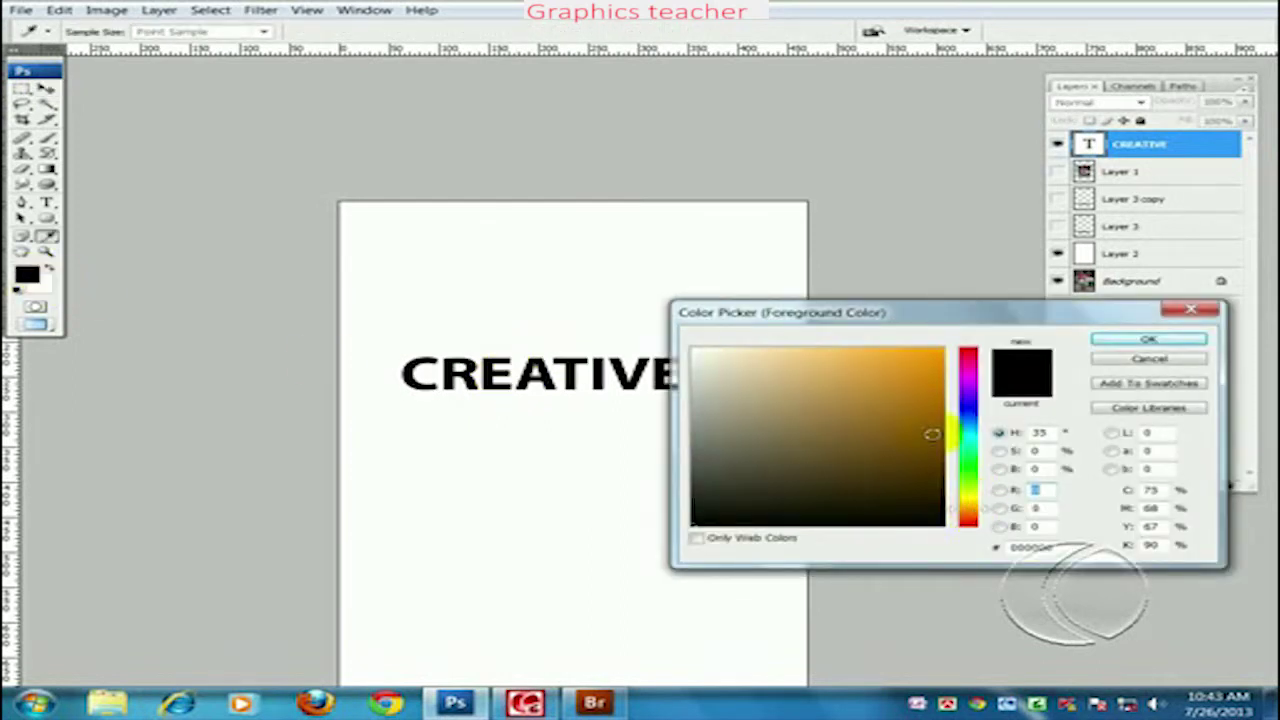
click(921, 353)
click(1125, 342)
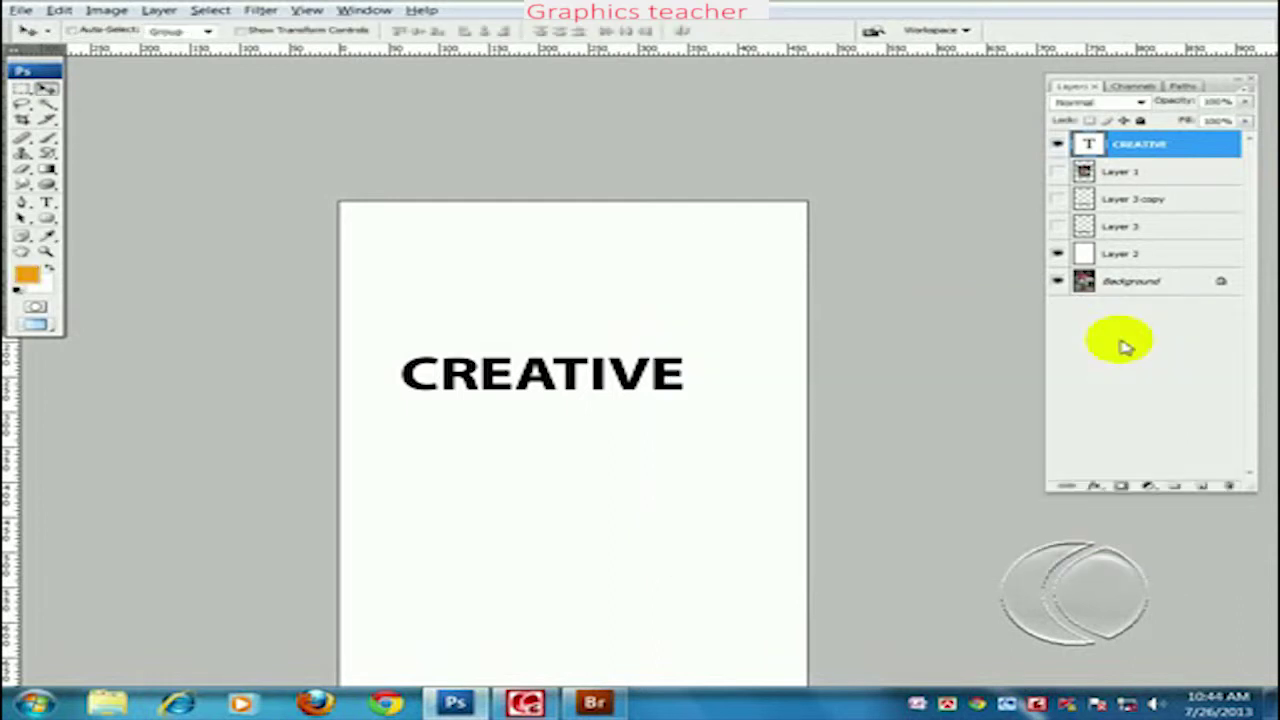
key(alt+BackSpace)
drag(678, 383, 634, 334)
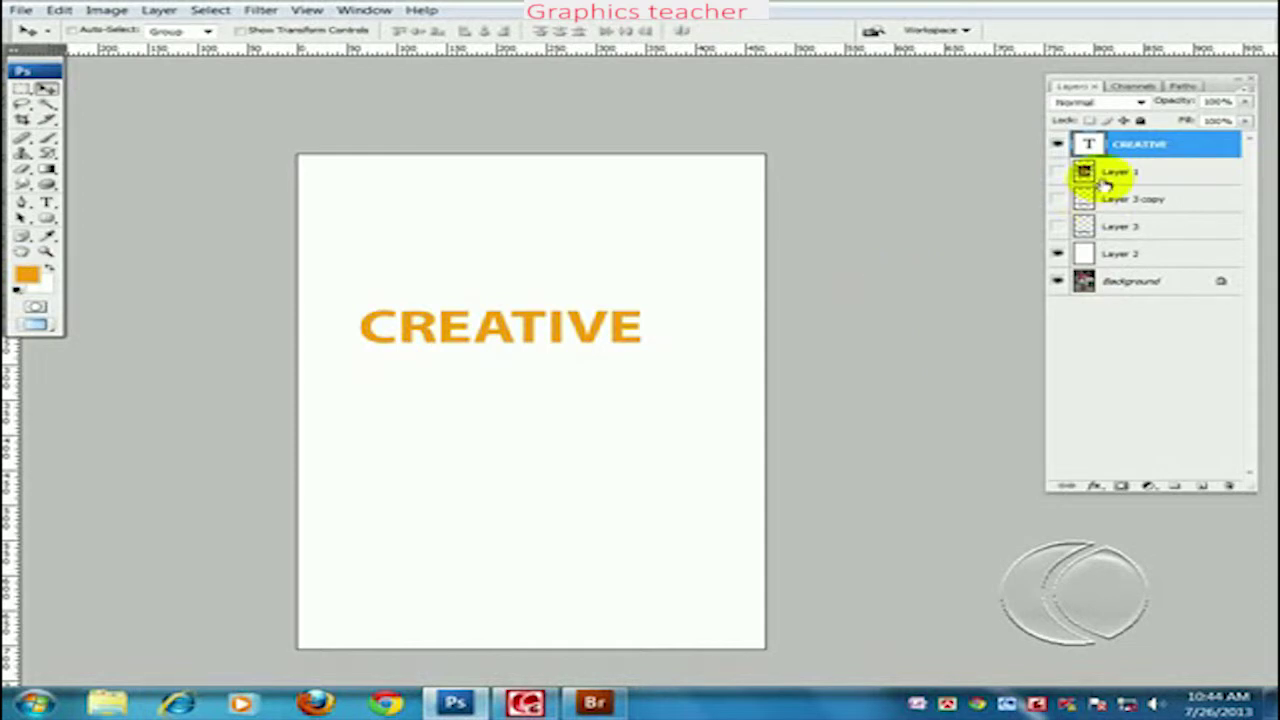
key(ctrl+j)
Step: Rasterize the original CREATIVE text, hide CREATIVE copy, and lock CREATIVE's transparent pixels
click(1150, 174)
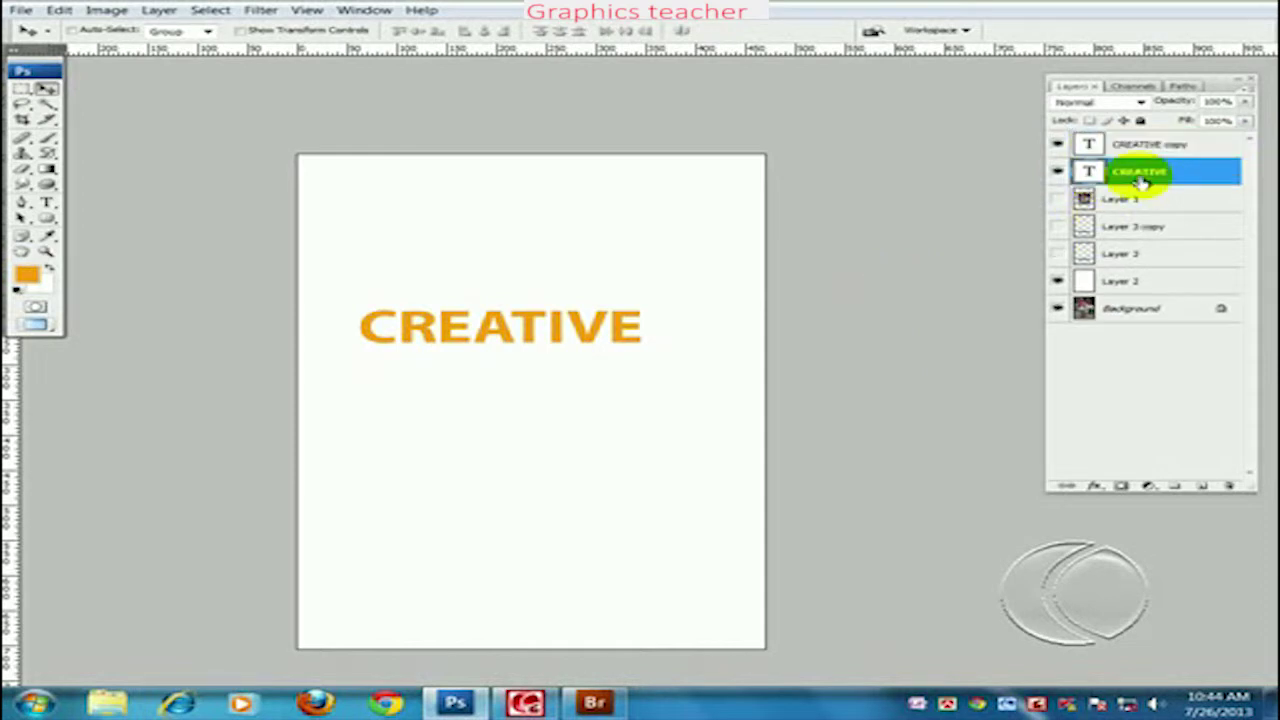
right_click(1166, 176)
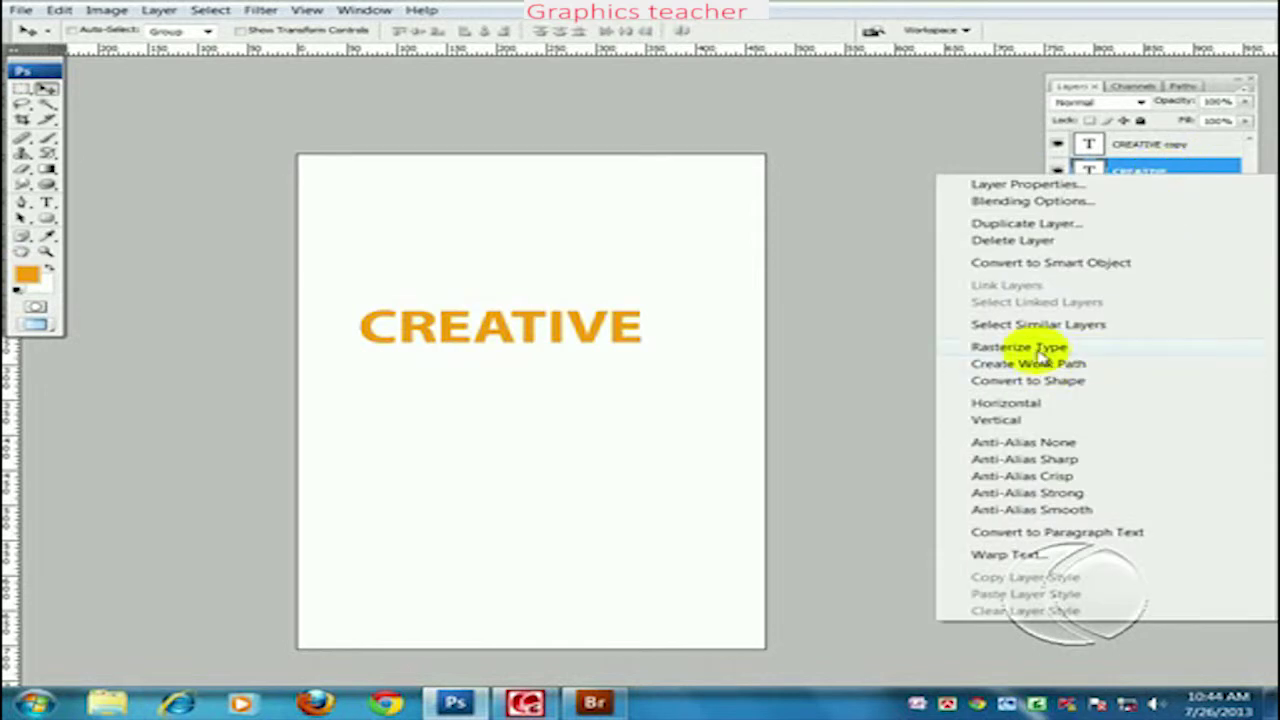
click(1022, 347)
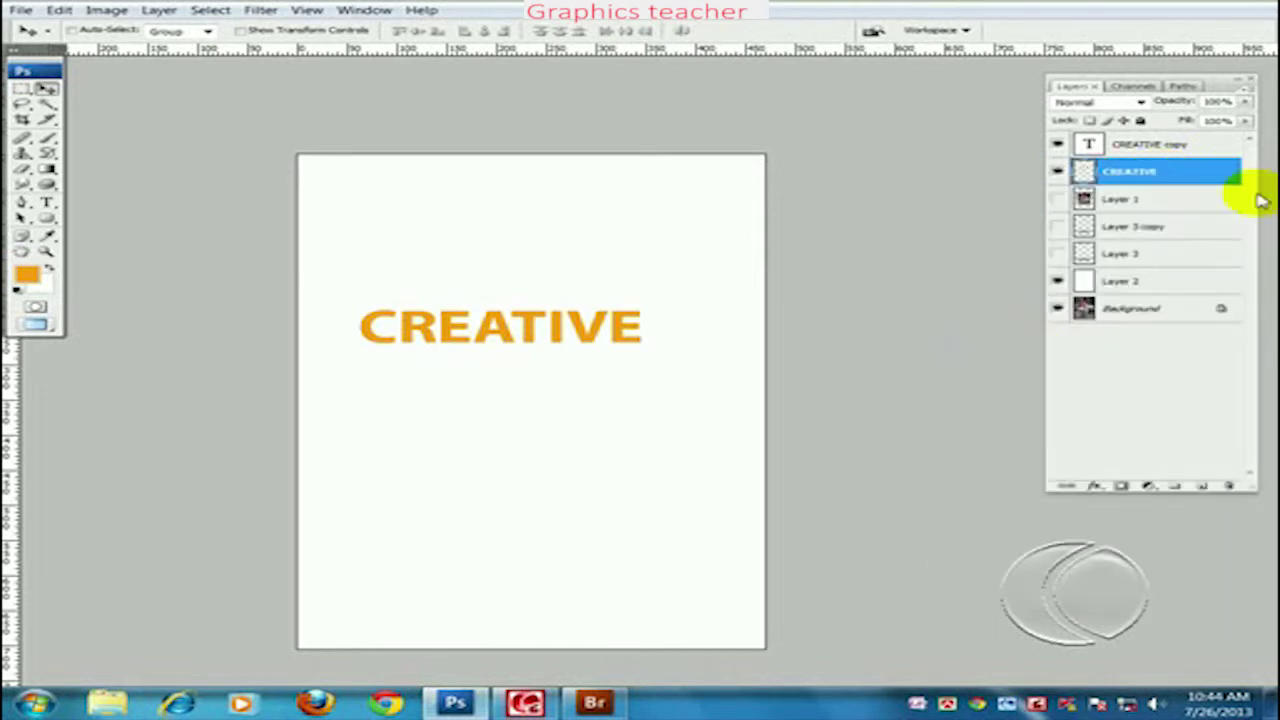
click(1058, 146)
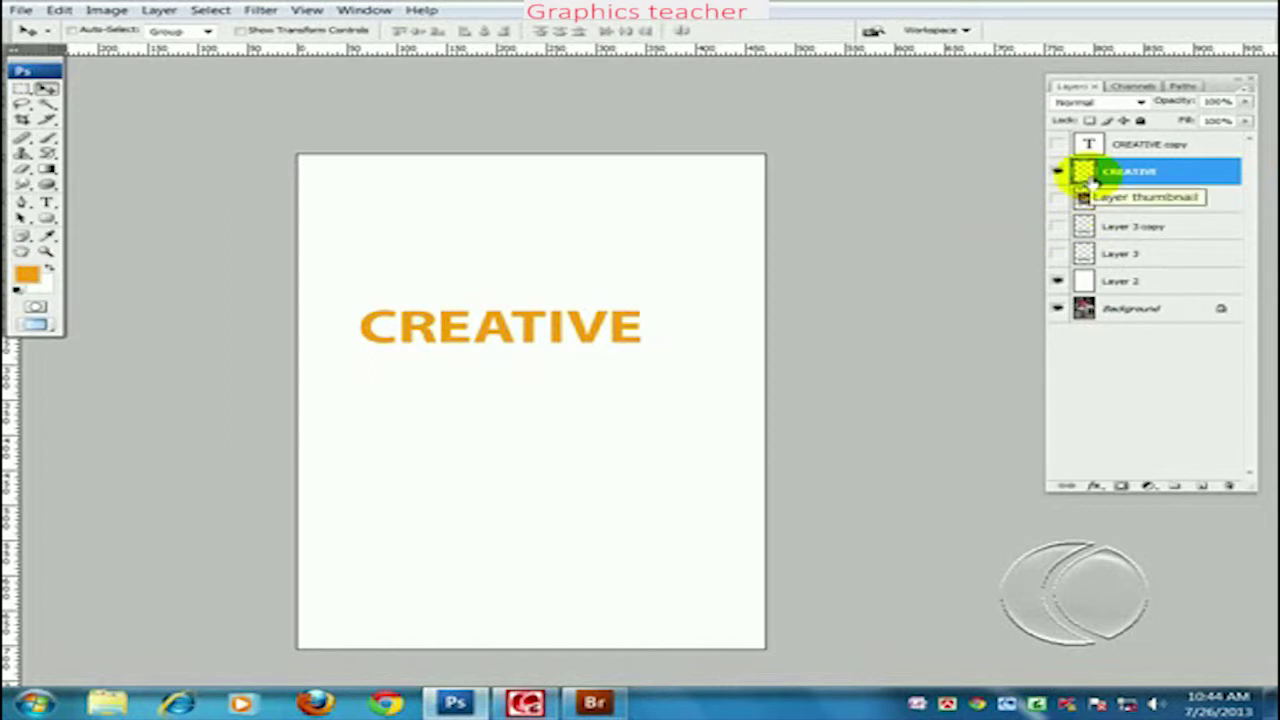
click(1092, 124)
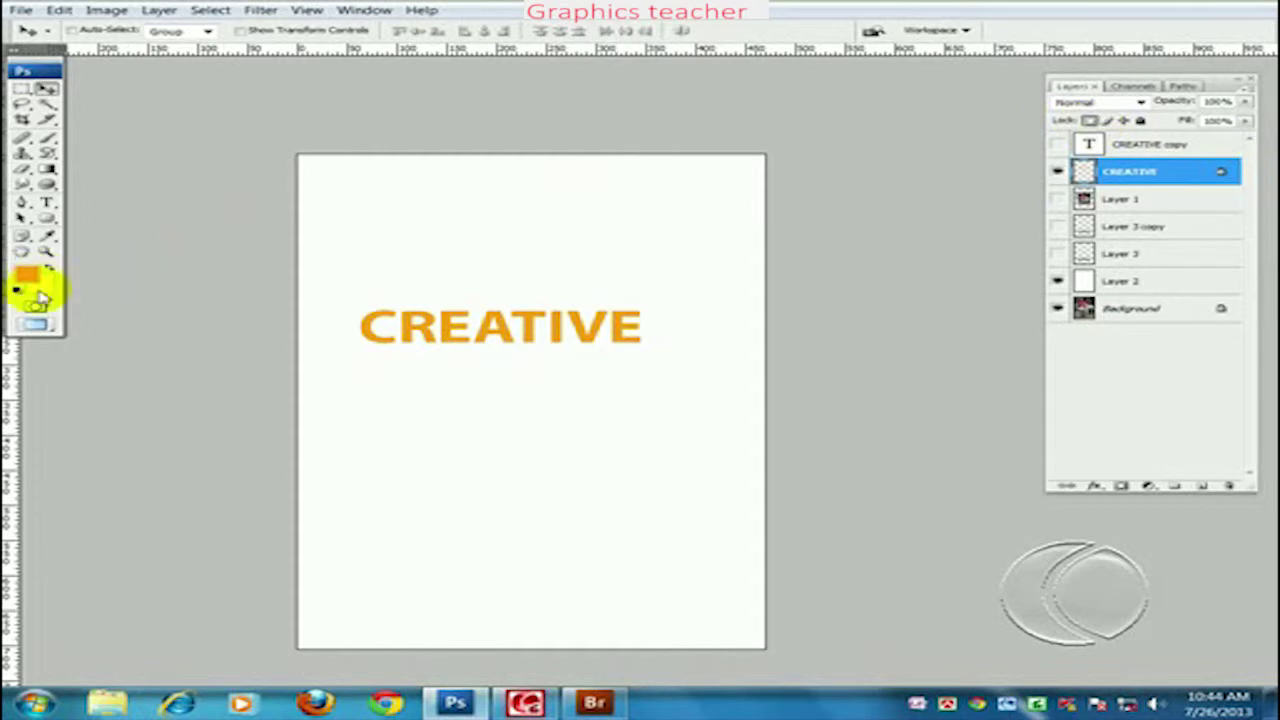
Step: Try filling the CREATIVE letters with black, undo it, and open CREATIVE's Layer Style dialog
click(17, 292)
key(alt+BackSpace)
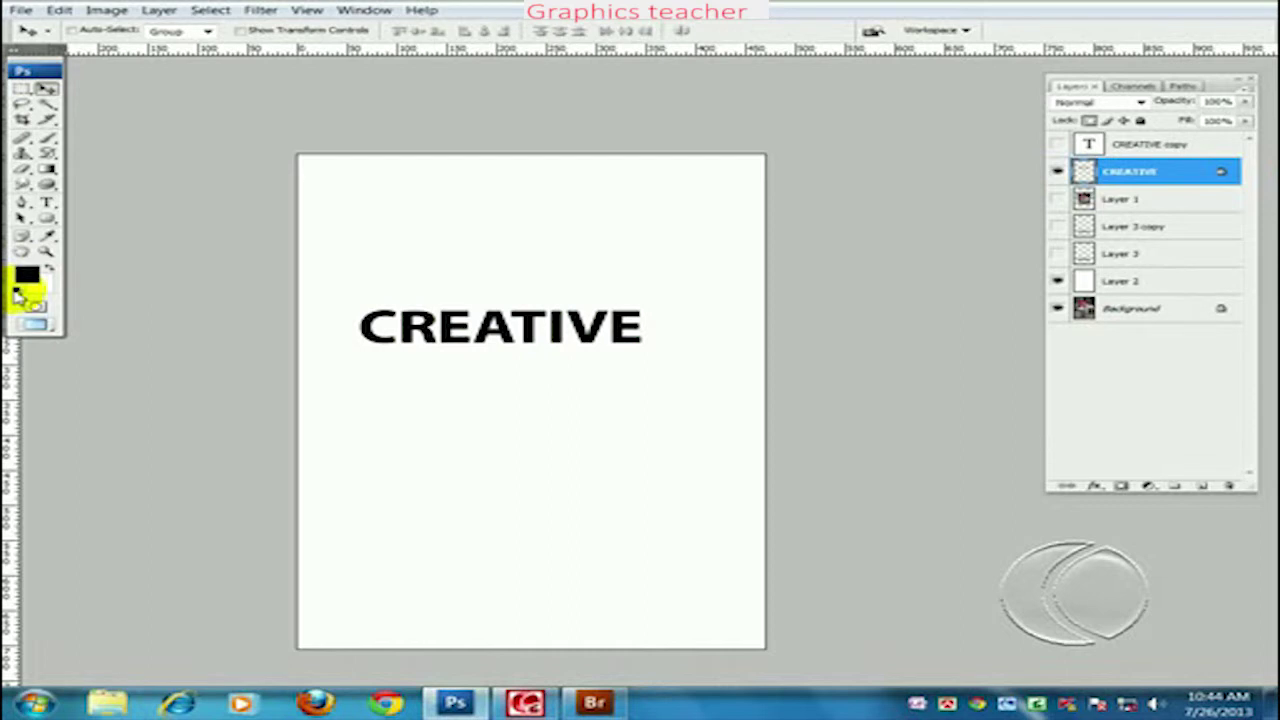
key(ctrl+z)
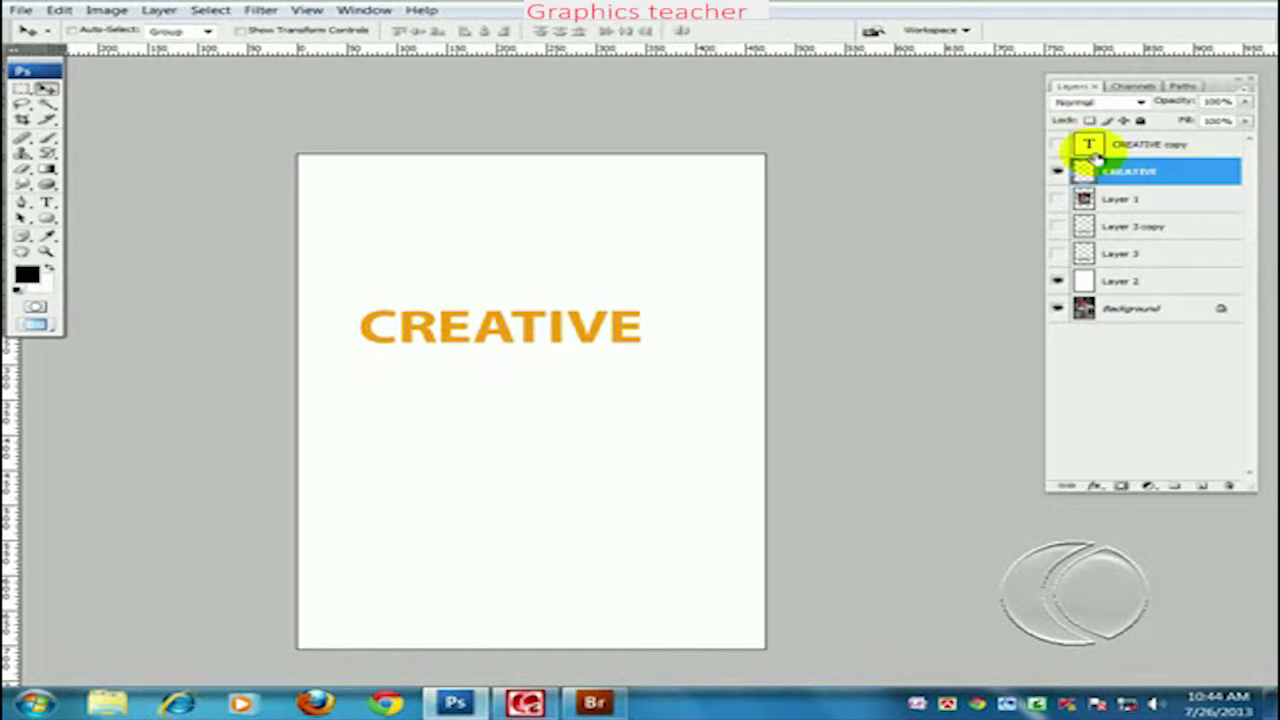
double_click(1229, 176)
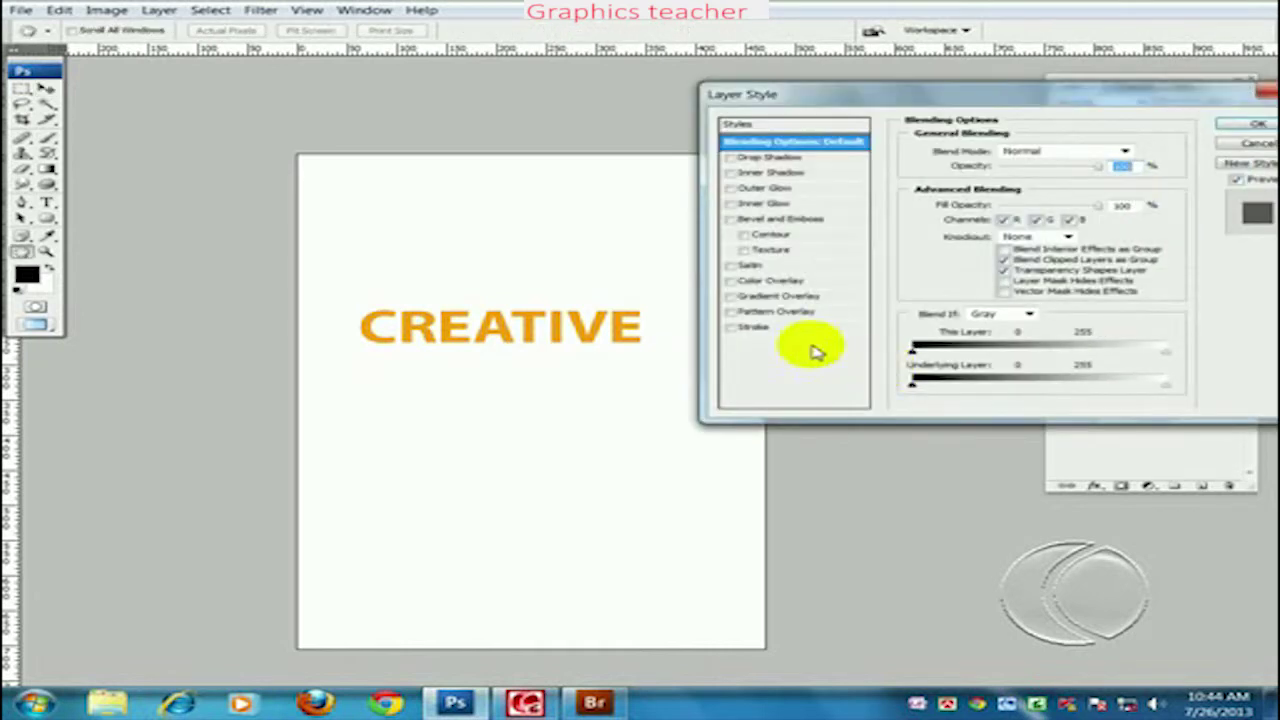
Step: Apply a black Color Overlay style to CREATIVE and make CREATIVE copy visible again
click(790, 283)
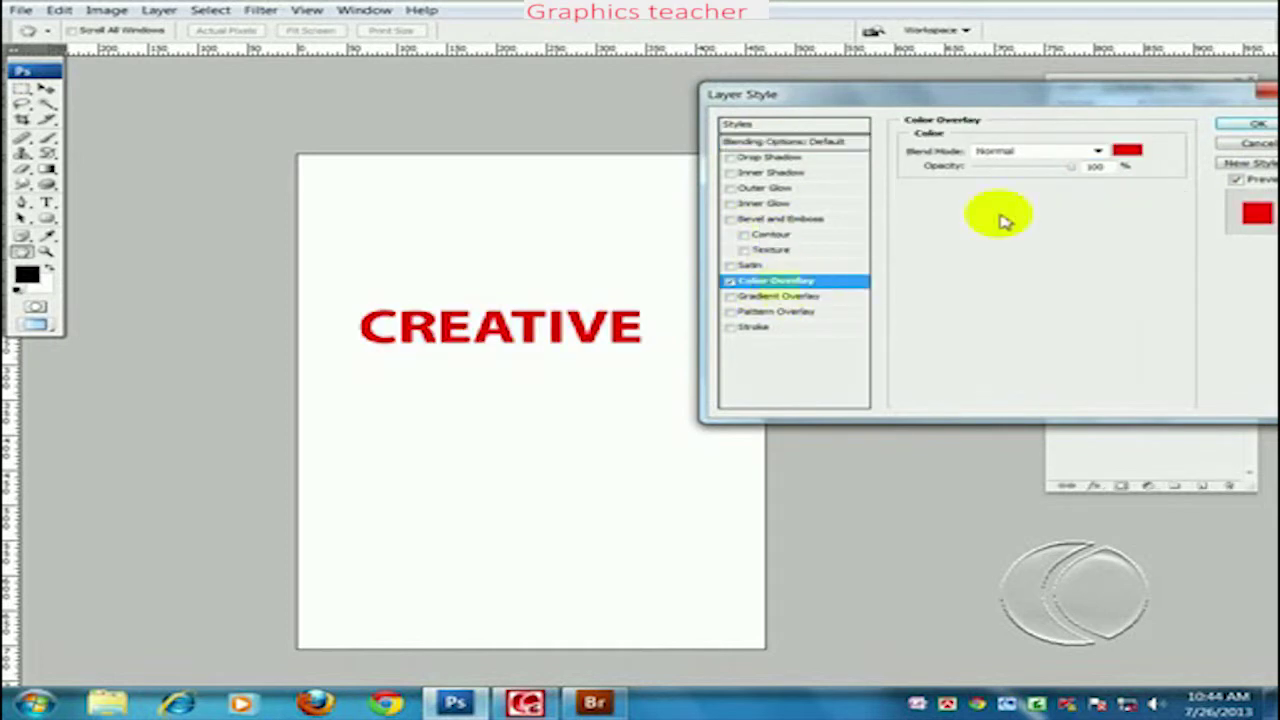
click(1126, 151)
click(741, 523)
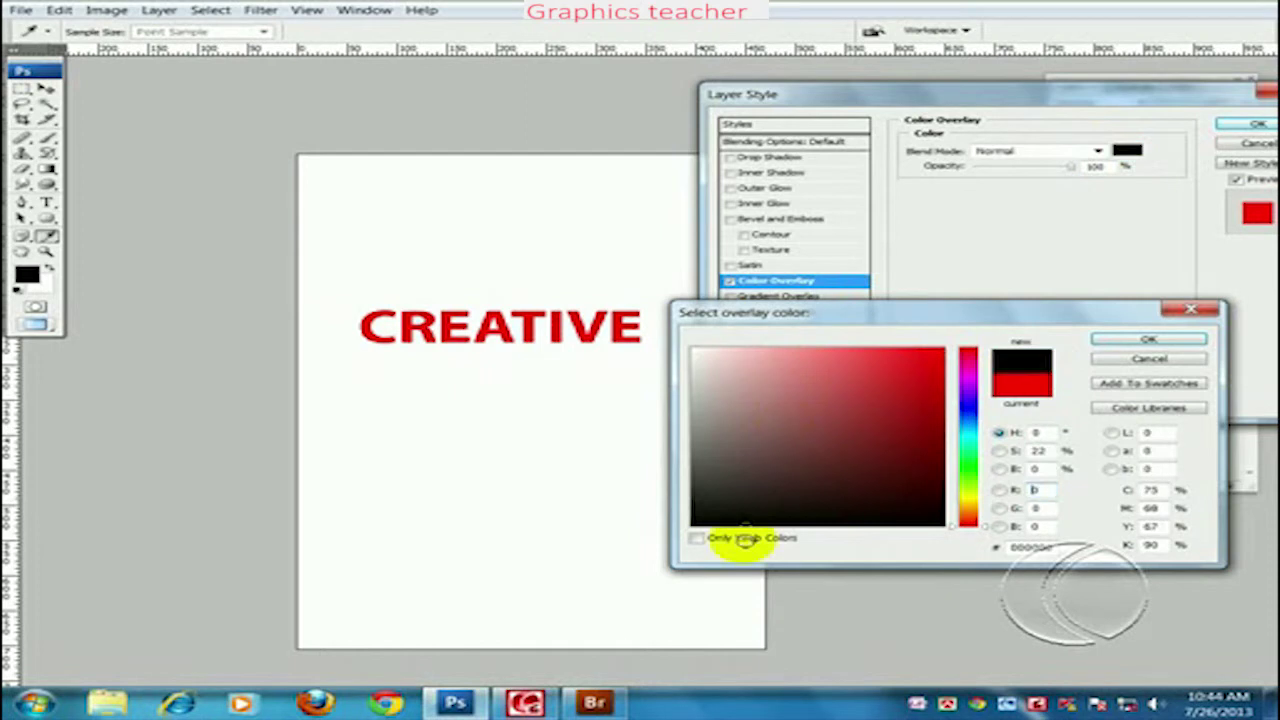
click(1160, 340)
click(1240, 125)
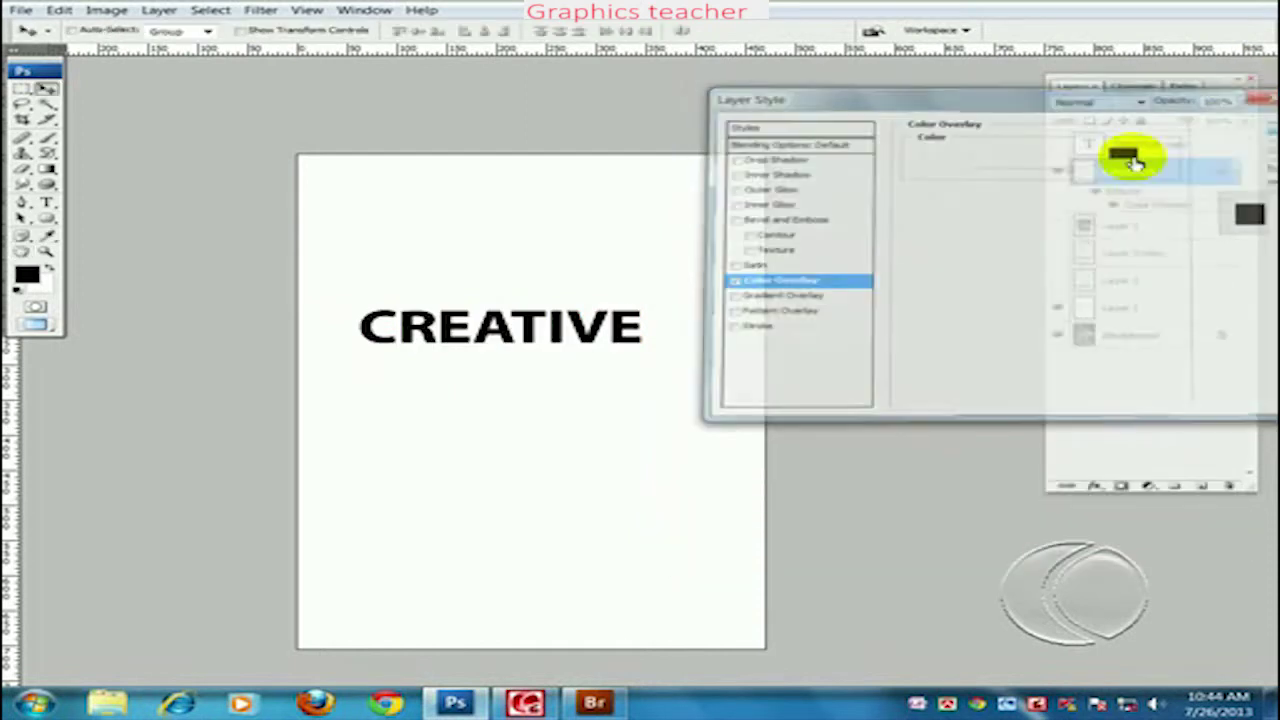
click(1058, 146)
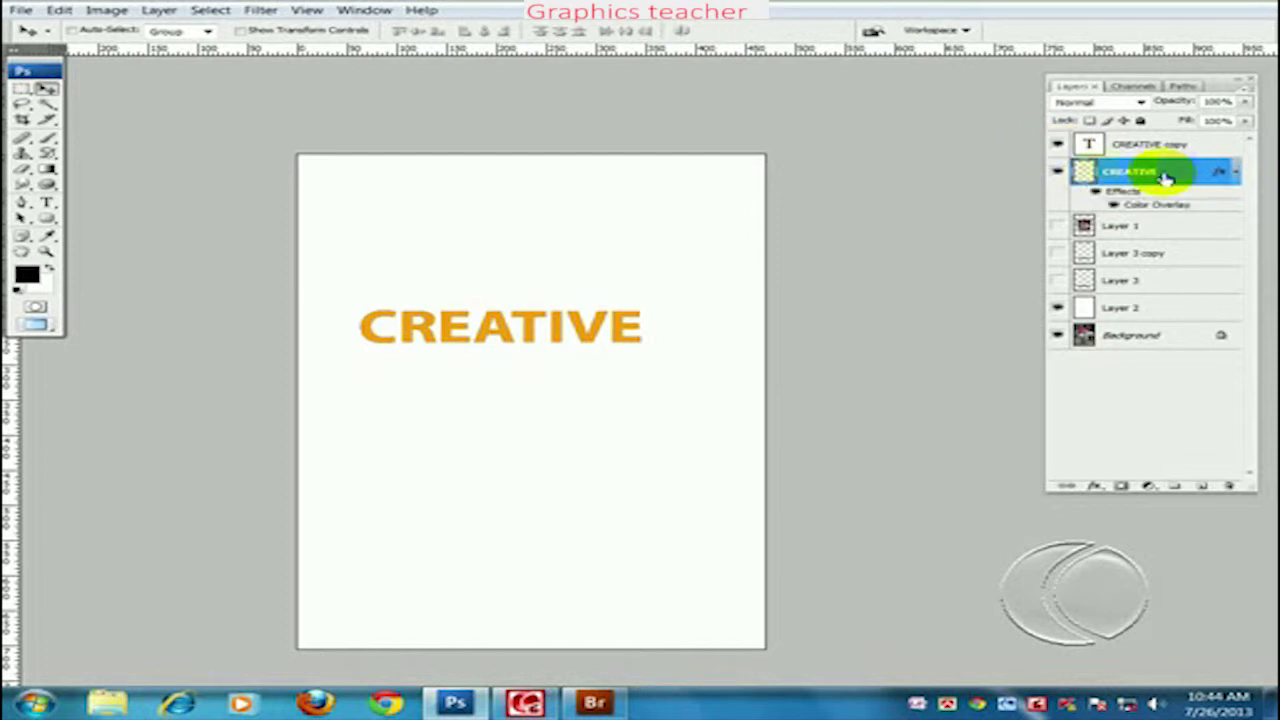
Step: Try a Warp transform on the black CREATIVE layer, then cancel it
click(59, 10)
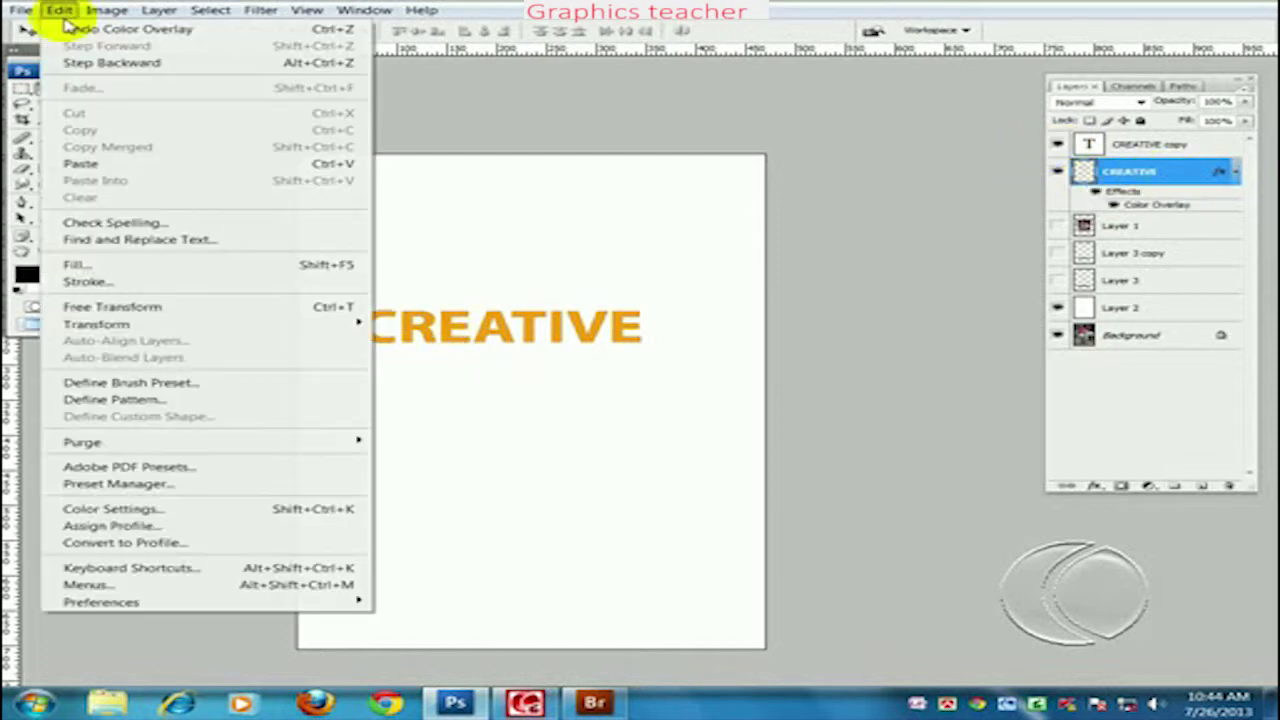
mouse_move(200, 324)
click(420, 460)
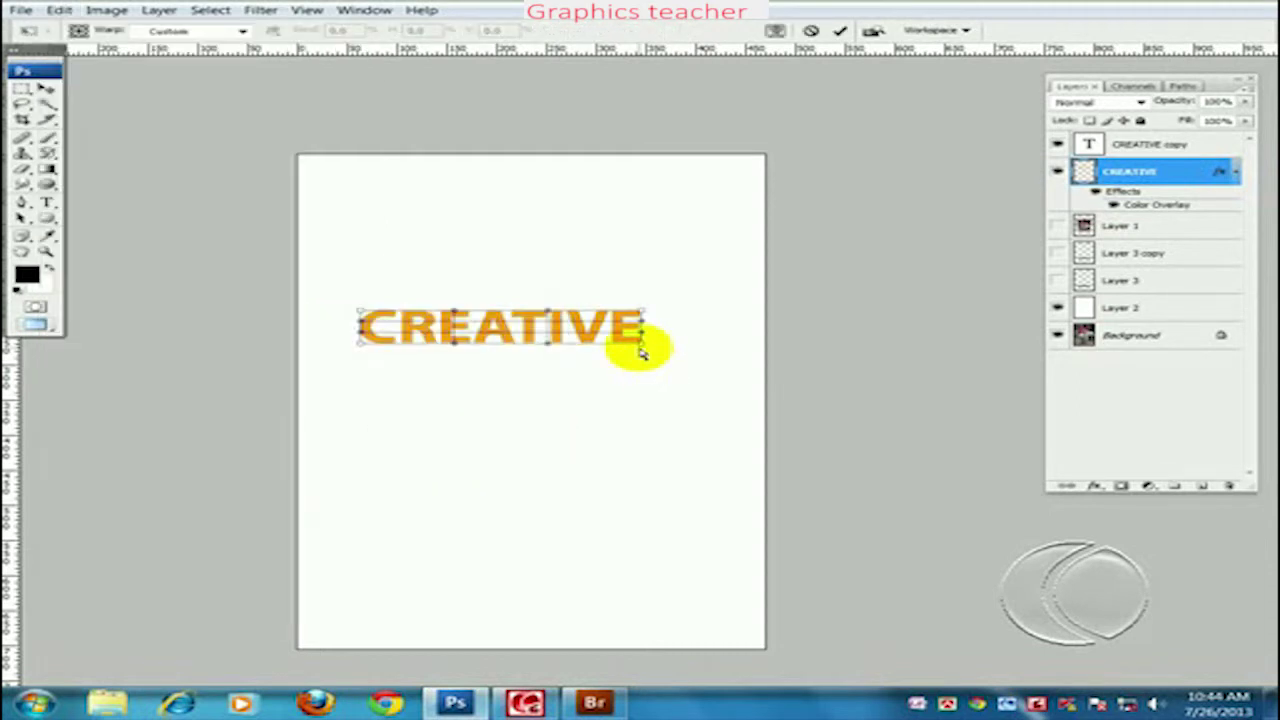
drag(641, 345, 652, 305)
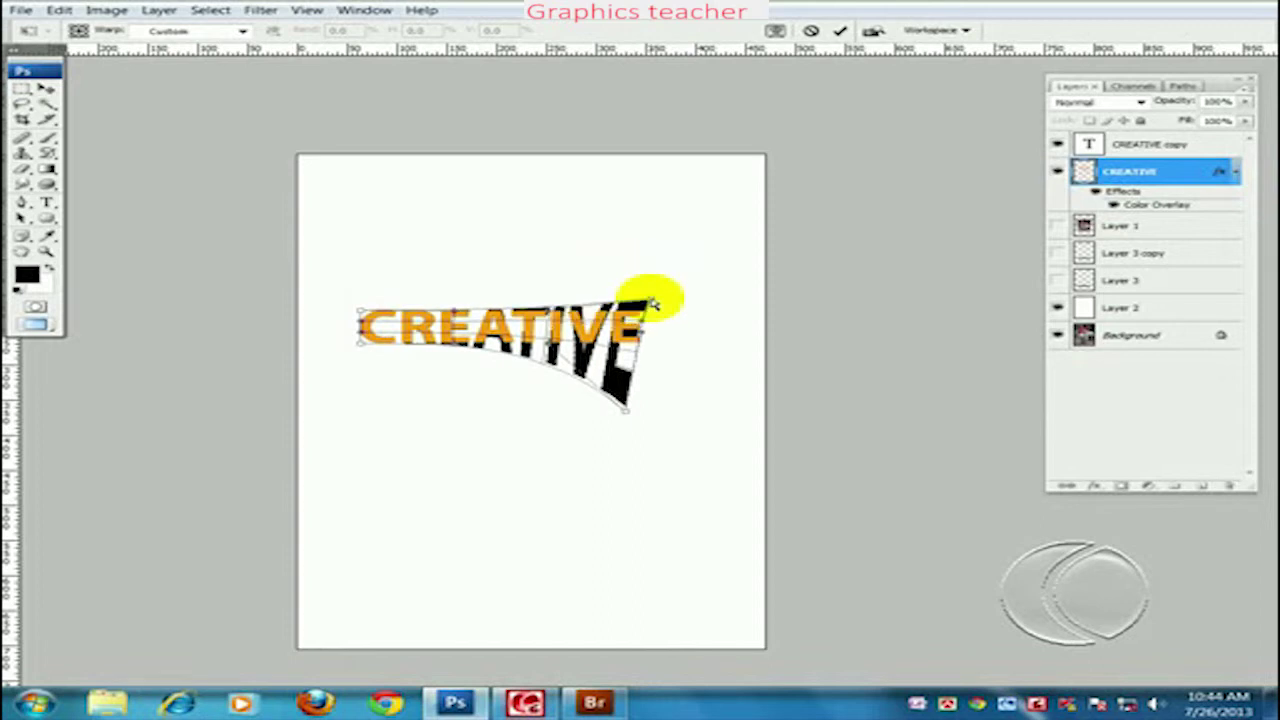
key(ctrl+z)
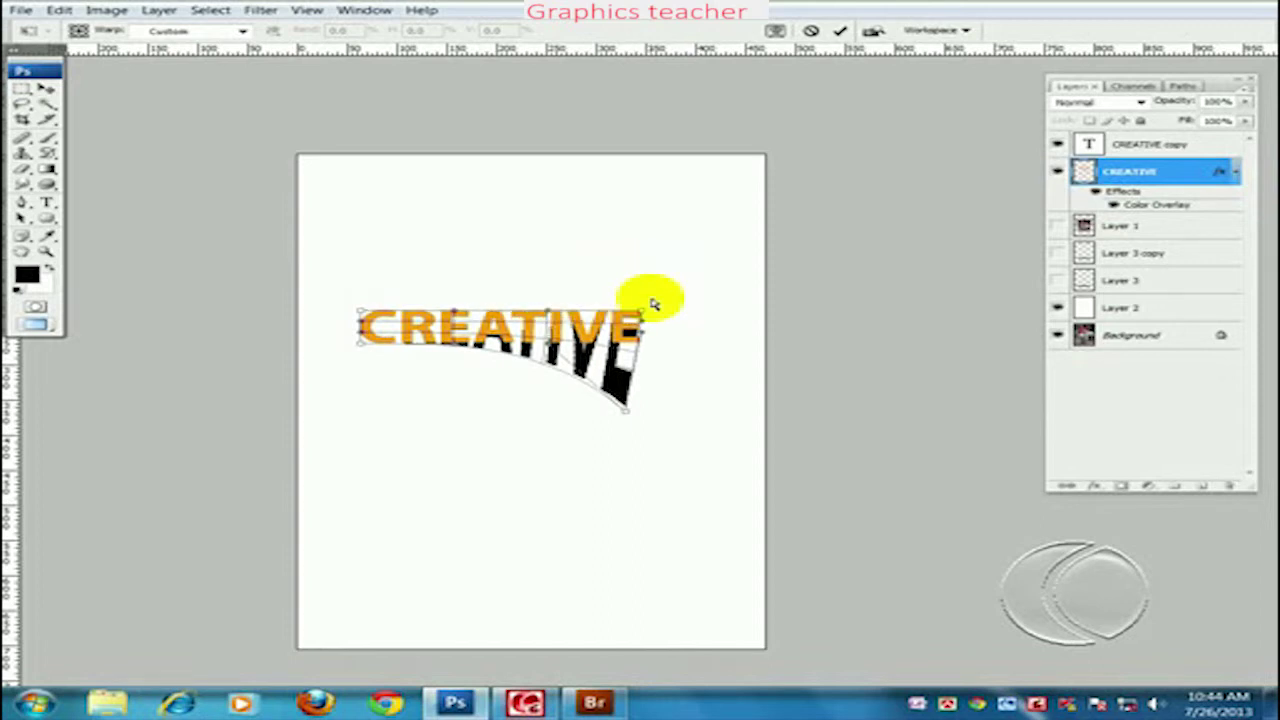
key(Escape)
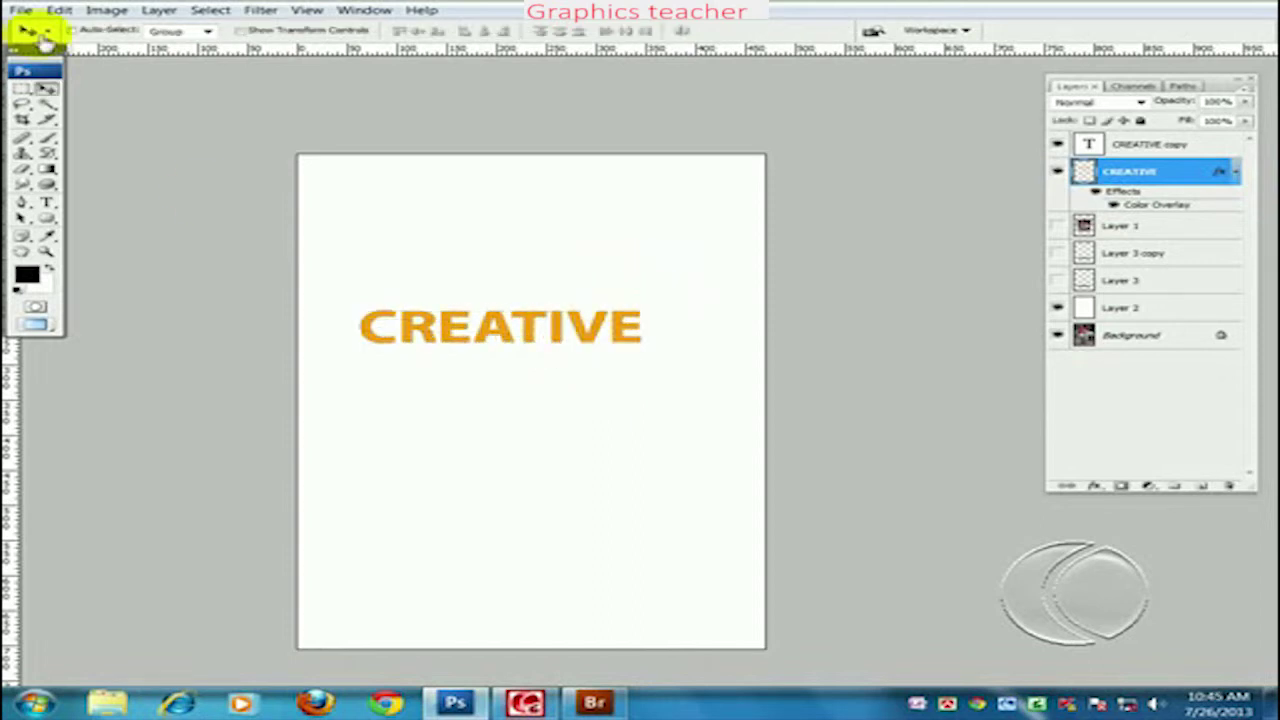
Step: Apply a Perspective transform so the shadow's right end rises taller
click(55, 11)
mouse_move(97, 324)
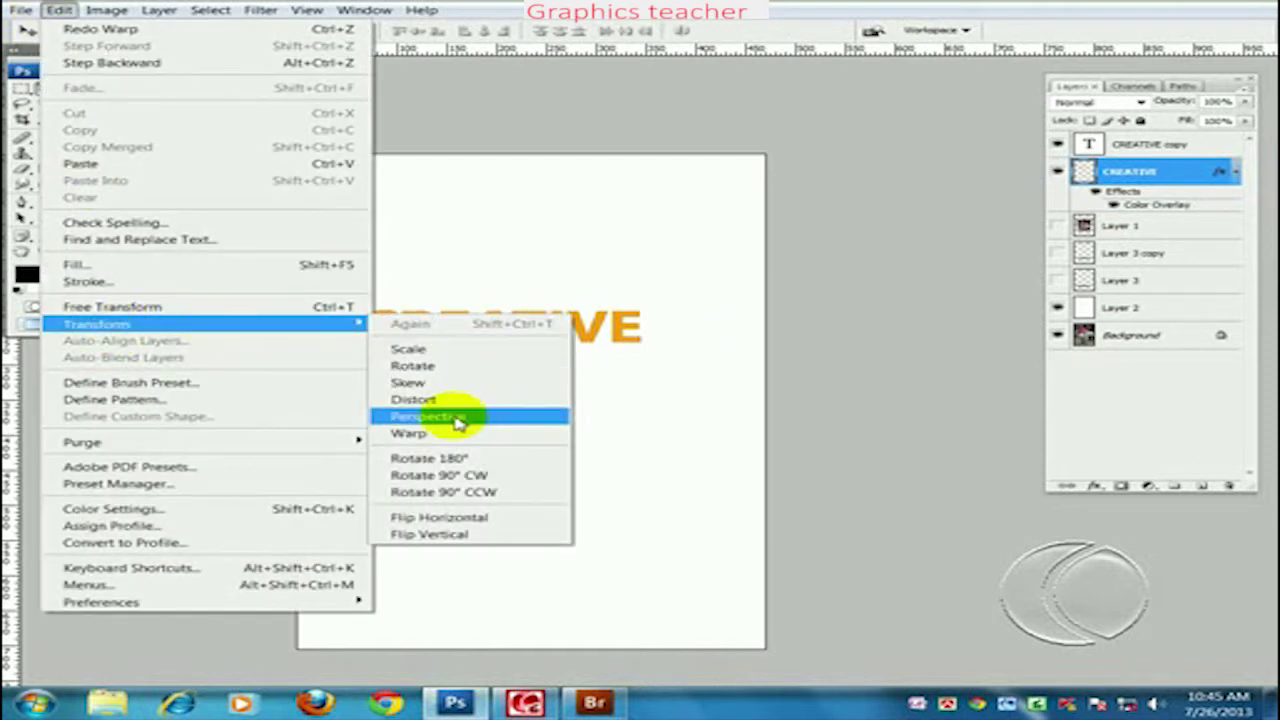
click(457, 416)
drag(645, 342, 630, 371)
drag(643, 315, 650, 335)
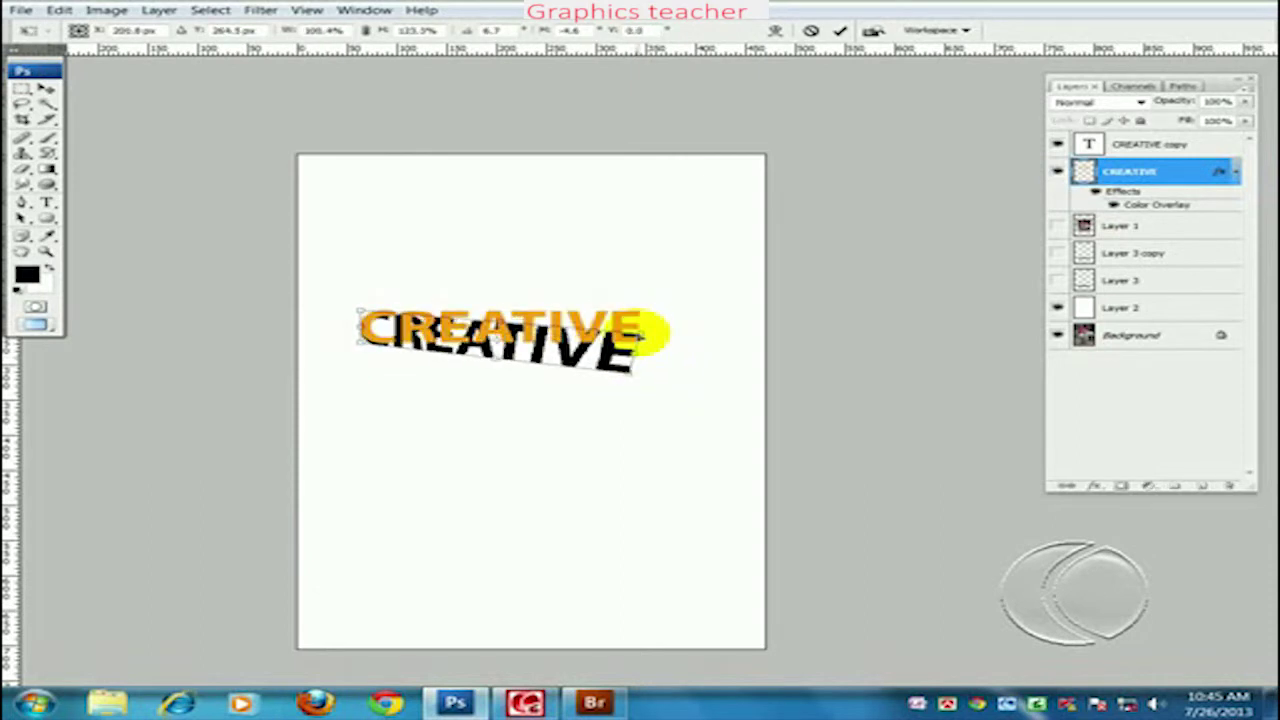
drag(645, 335, 640, 299)
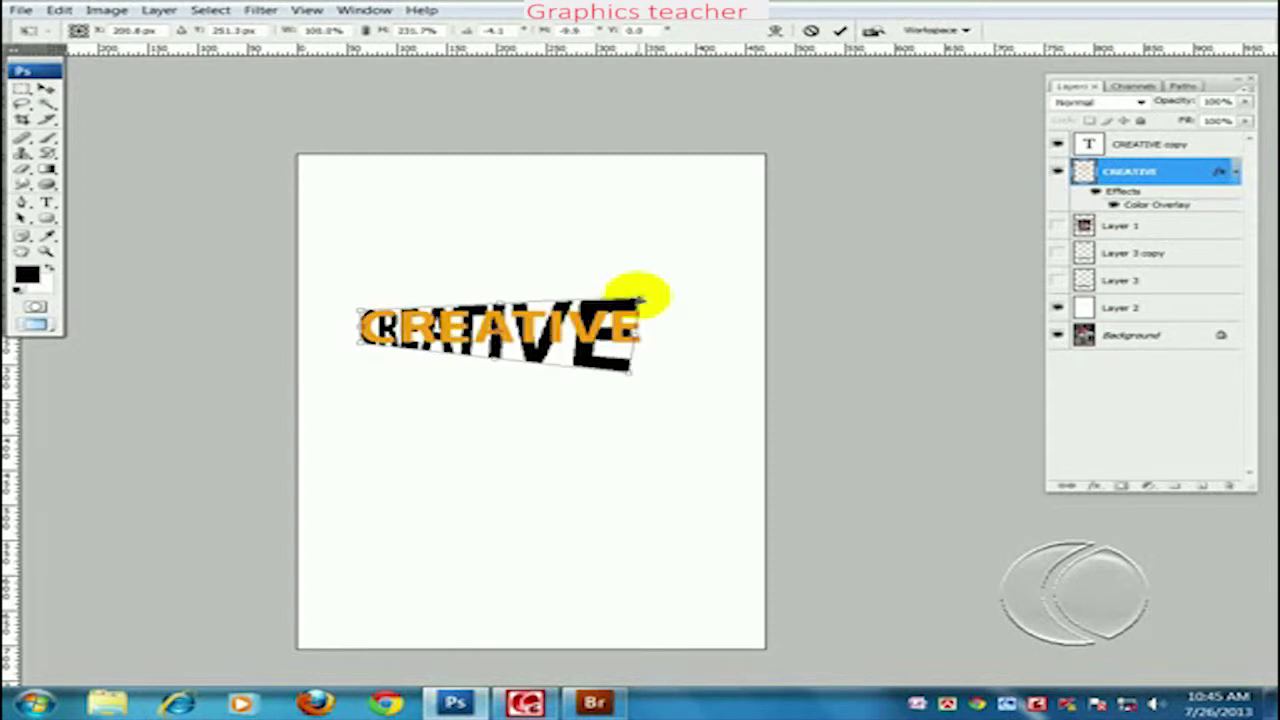
mouse_move(628, 371)
mouse_down()
mouse_move(632, 340)
mouse_move(676, 292)
mouse_up()
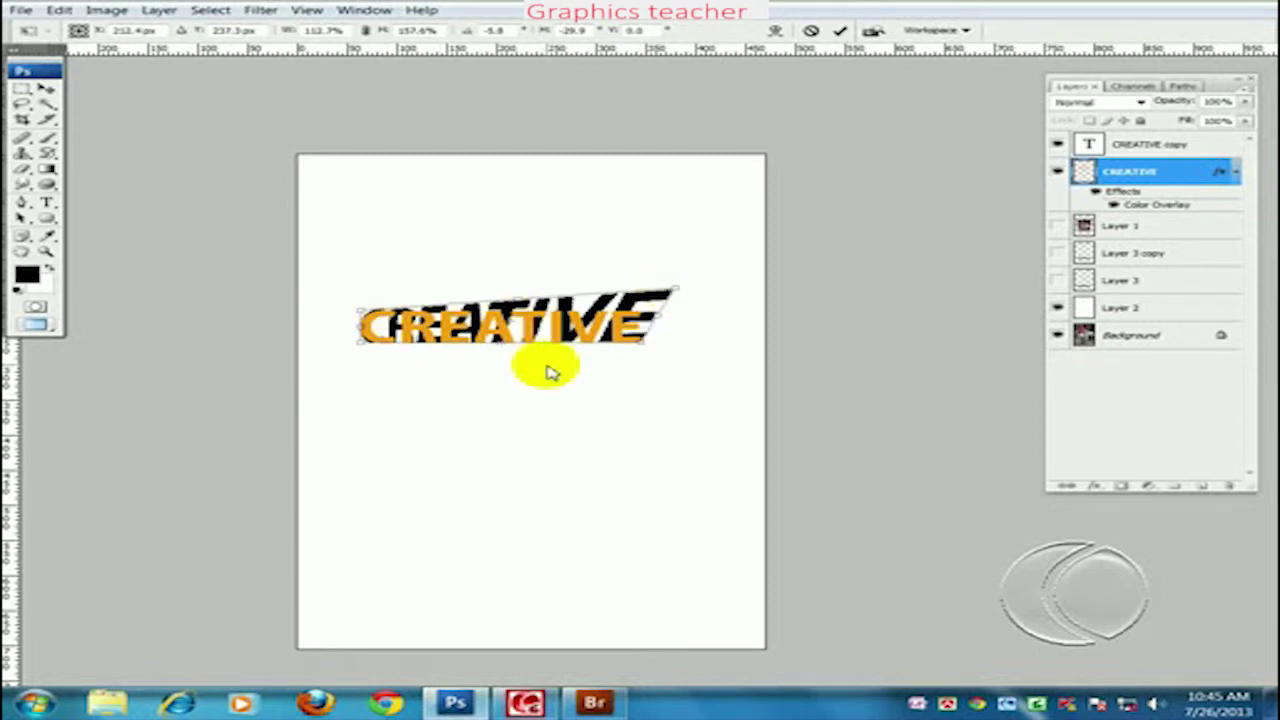
key(Return)
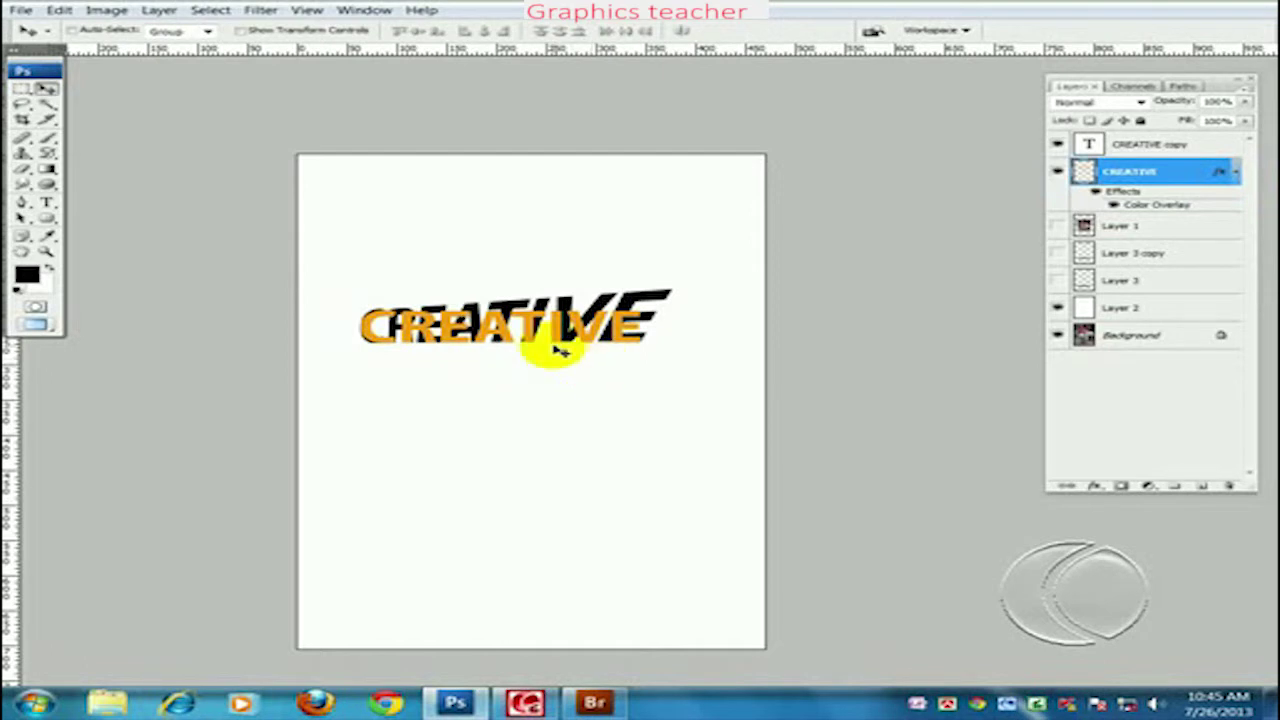
Step: Warp the black CREATIVE shadow text into an upward curve
click(58, 10)
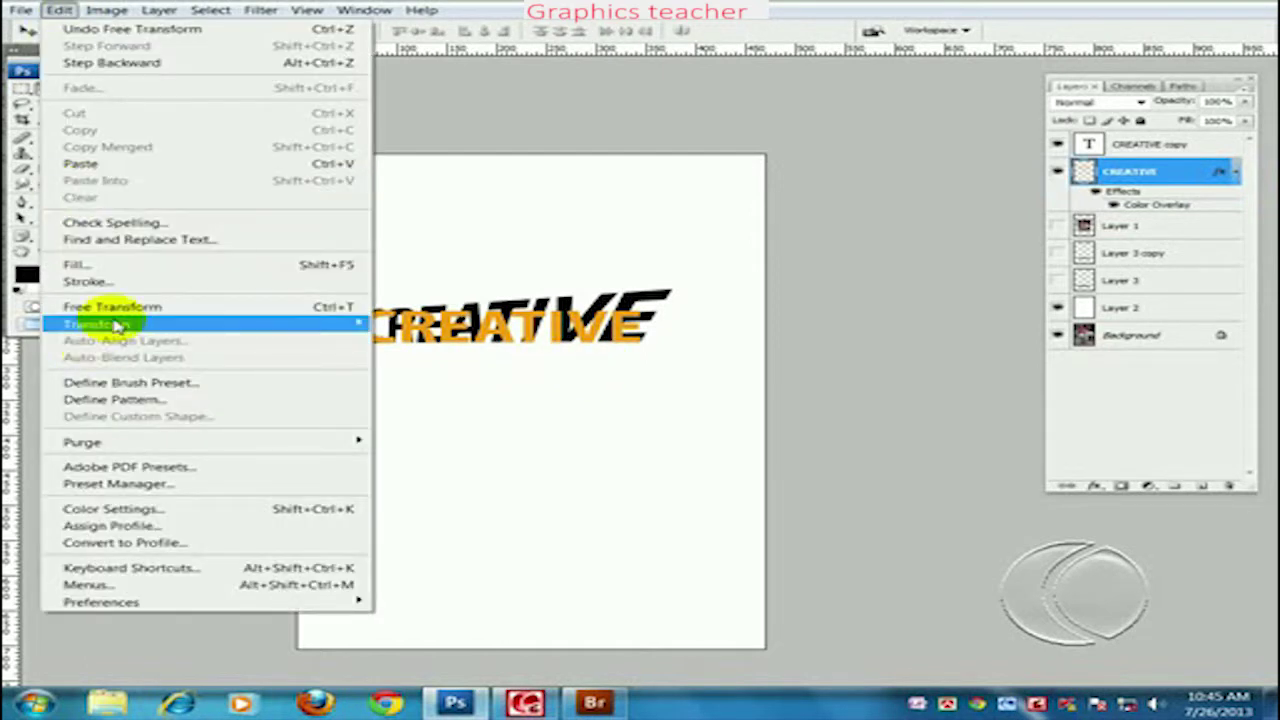
mouse_move(100, 324)
click(430, 440)
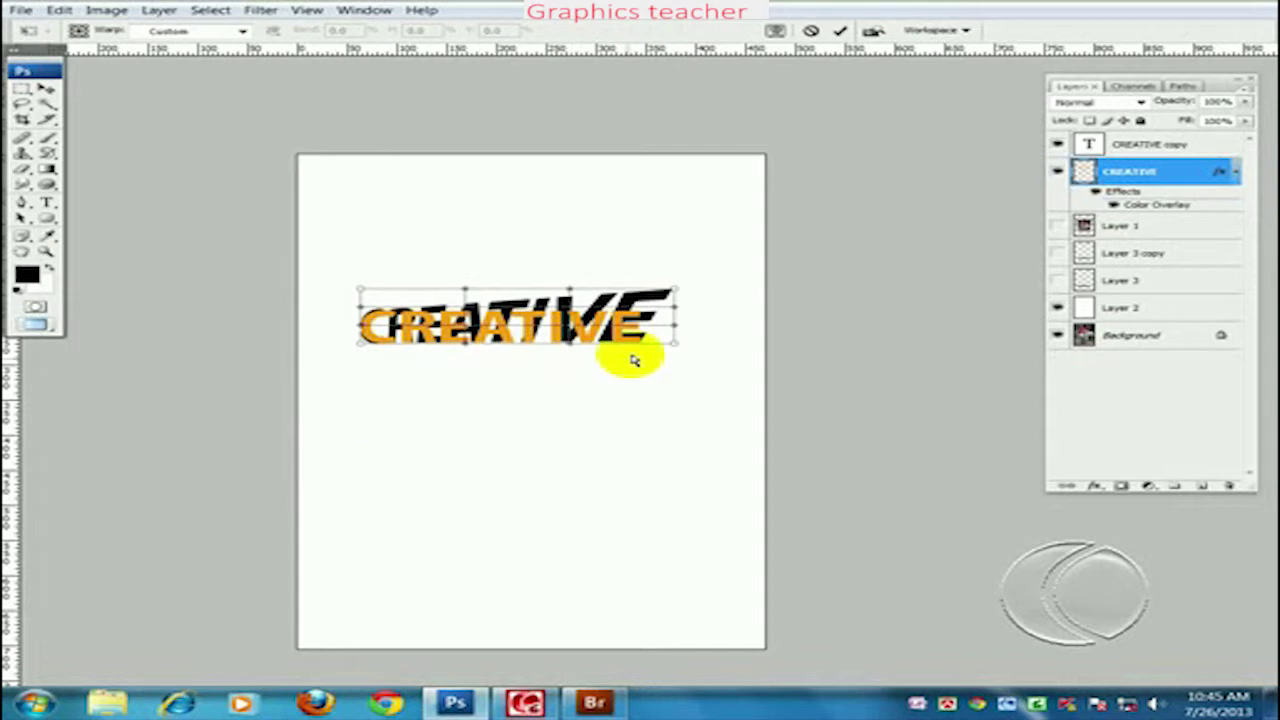
mouse_move(567, 340)
mouse_down()
mouse_move(569, 366)
mouse_move(567, 332)
mouse_up()
drag(551, 288, 587, 257)
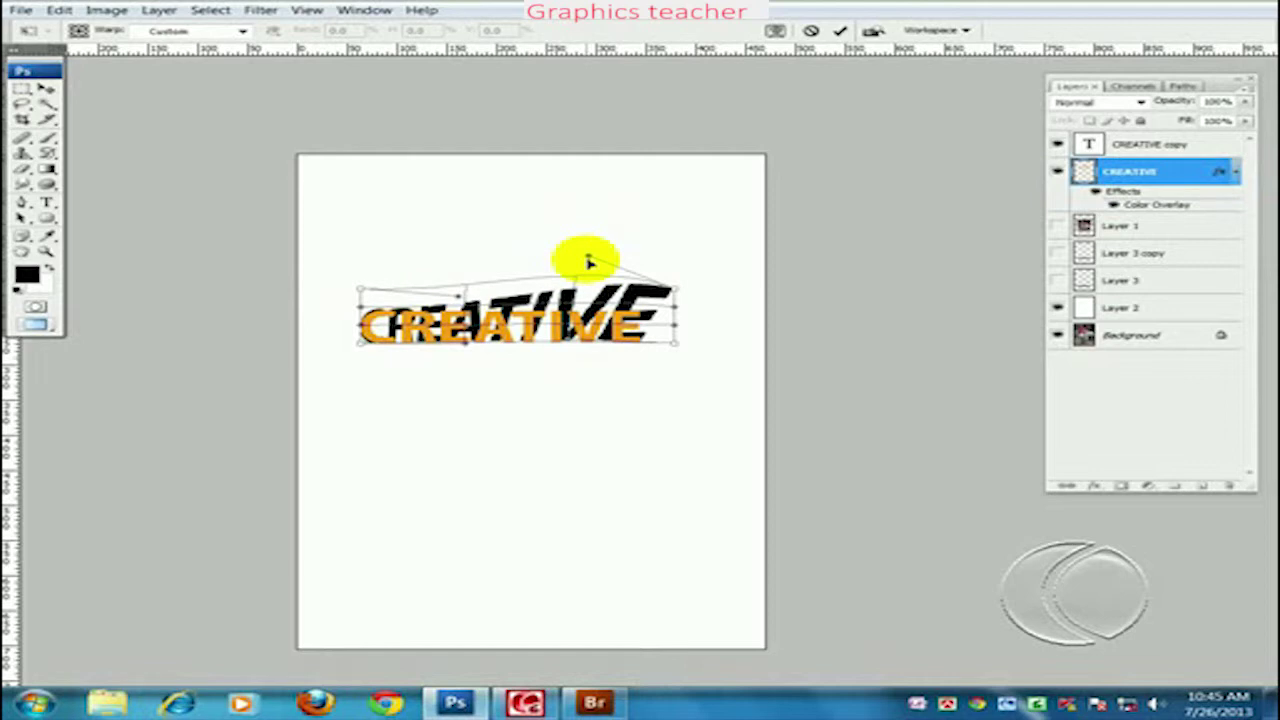
drag(676, 290, 668, 292)
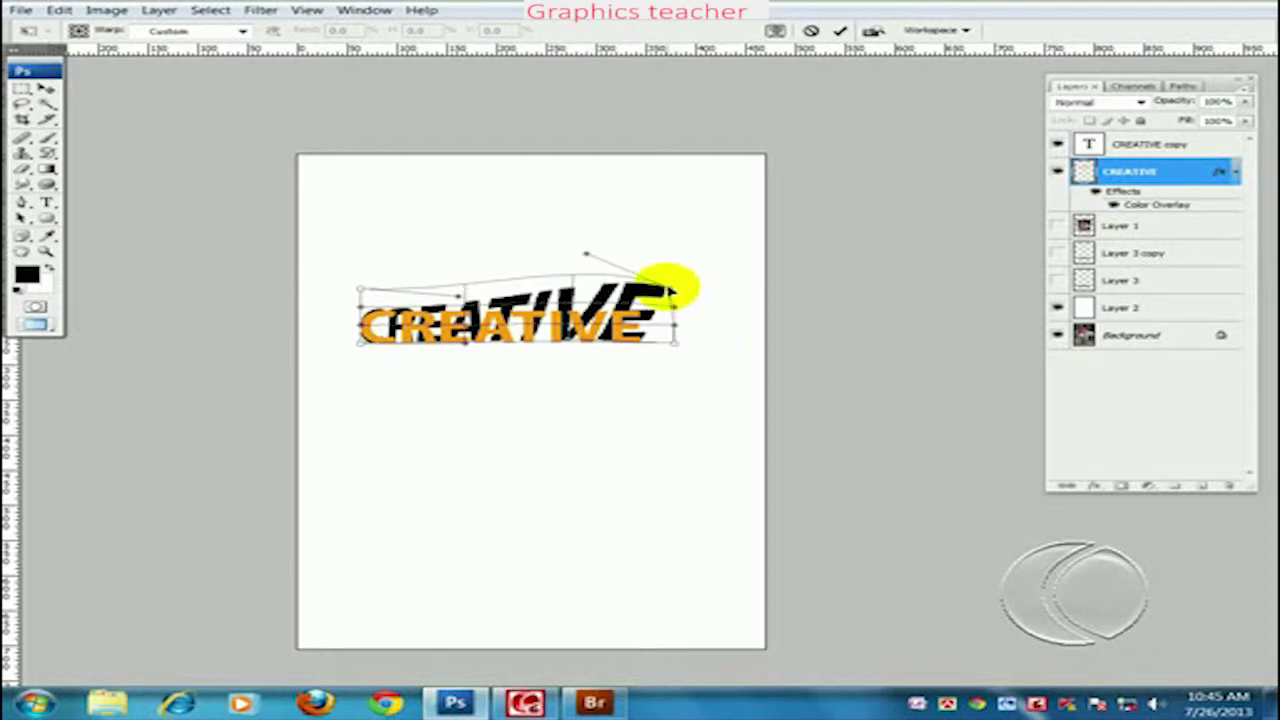
key(Return)
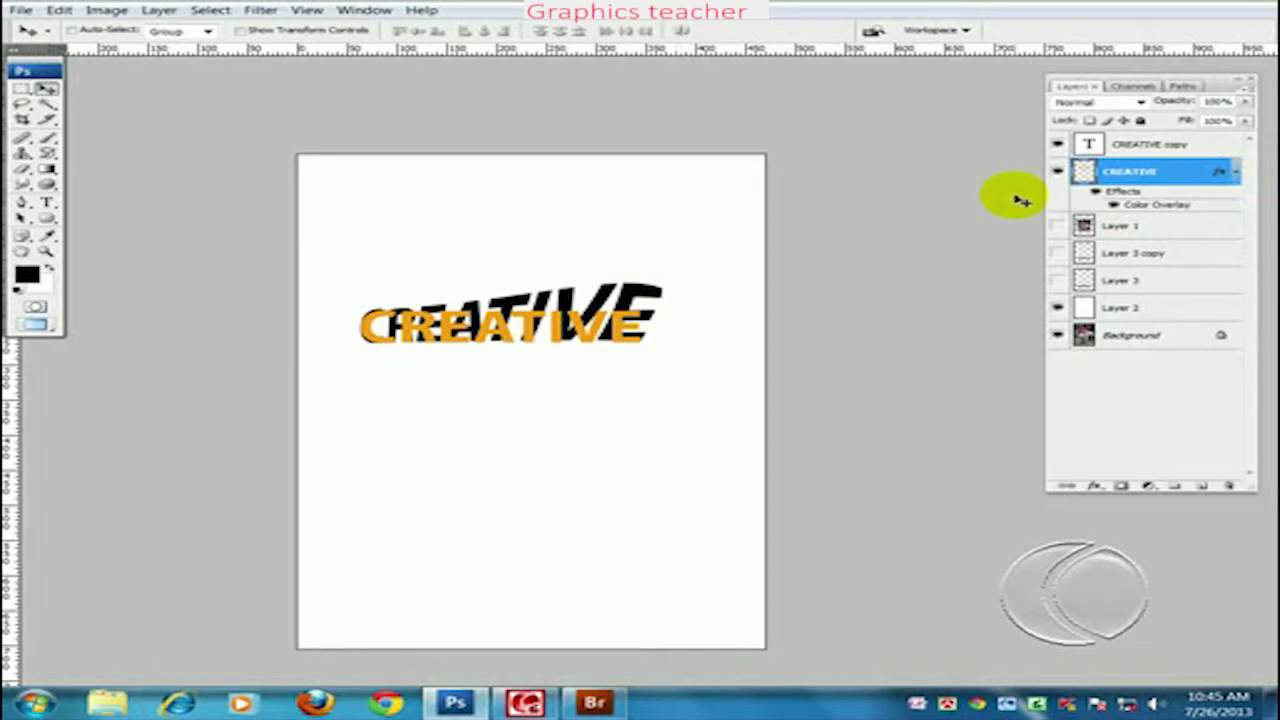
Step: Fade the black CREATIVE layer to about 62% opacity, then select the text layers down to Layer 2
click(1243, 102)
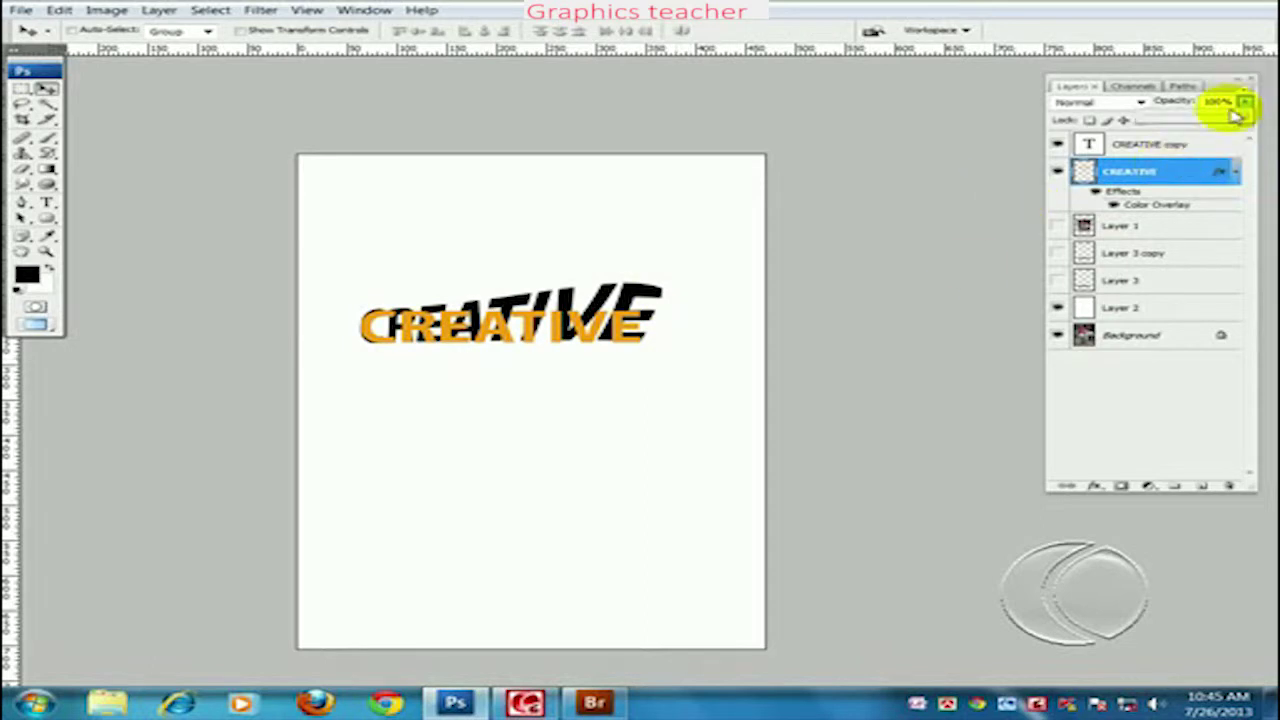
drag(1180, 118, 1212, 116)
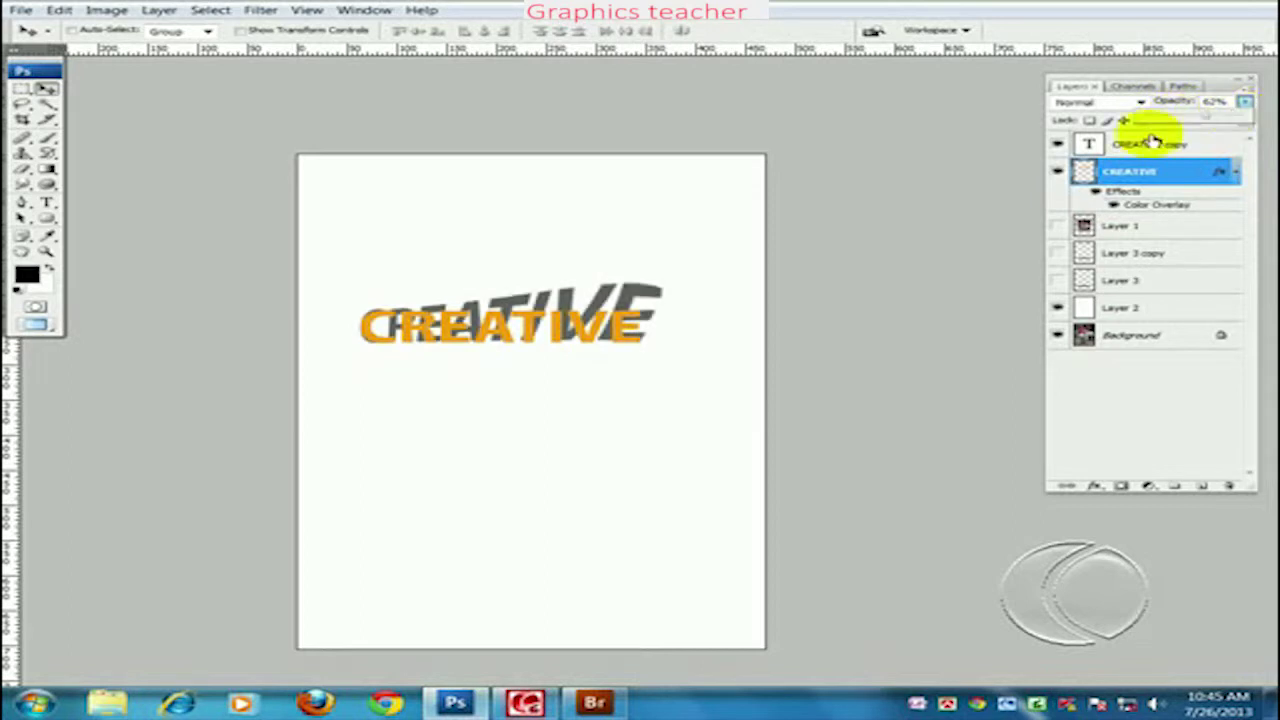
click(1145, 144)
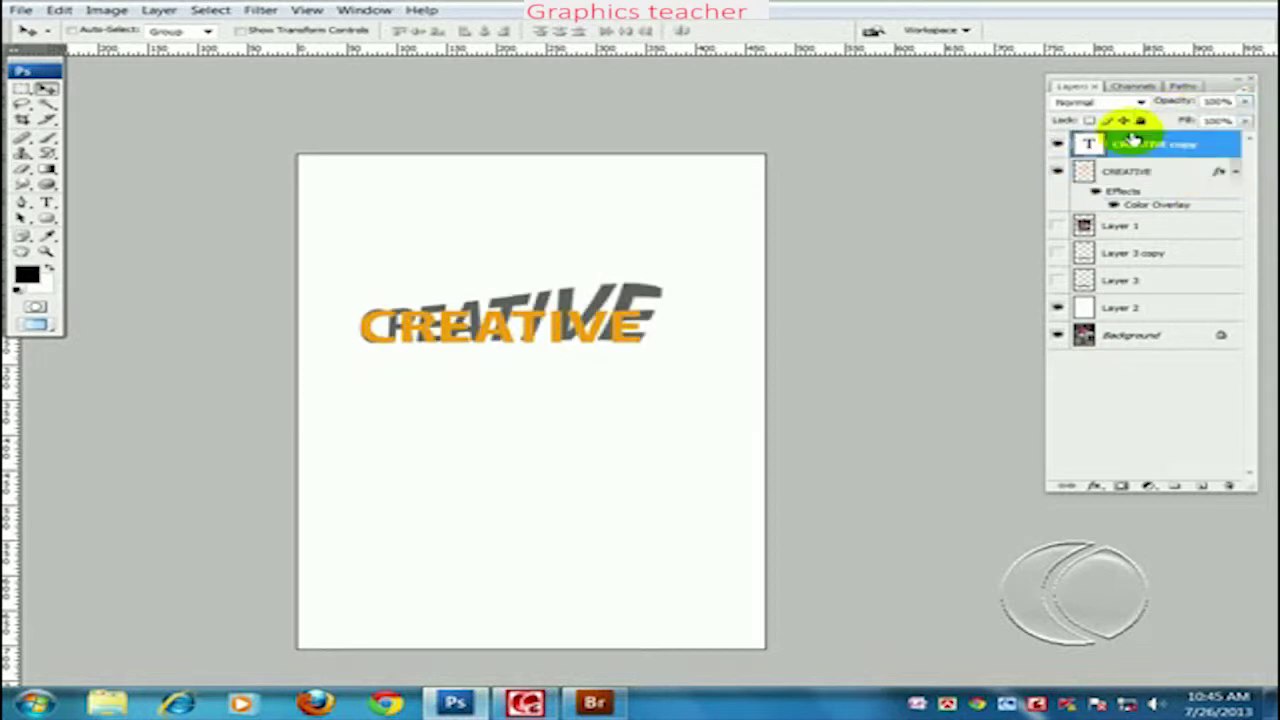
click(60, 12)
mouse_move(97, 324)
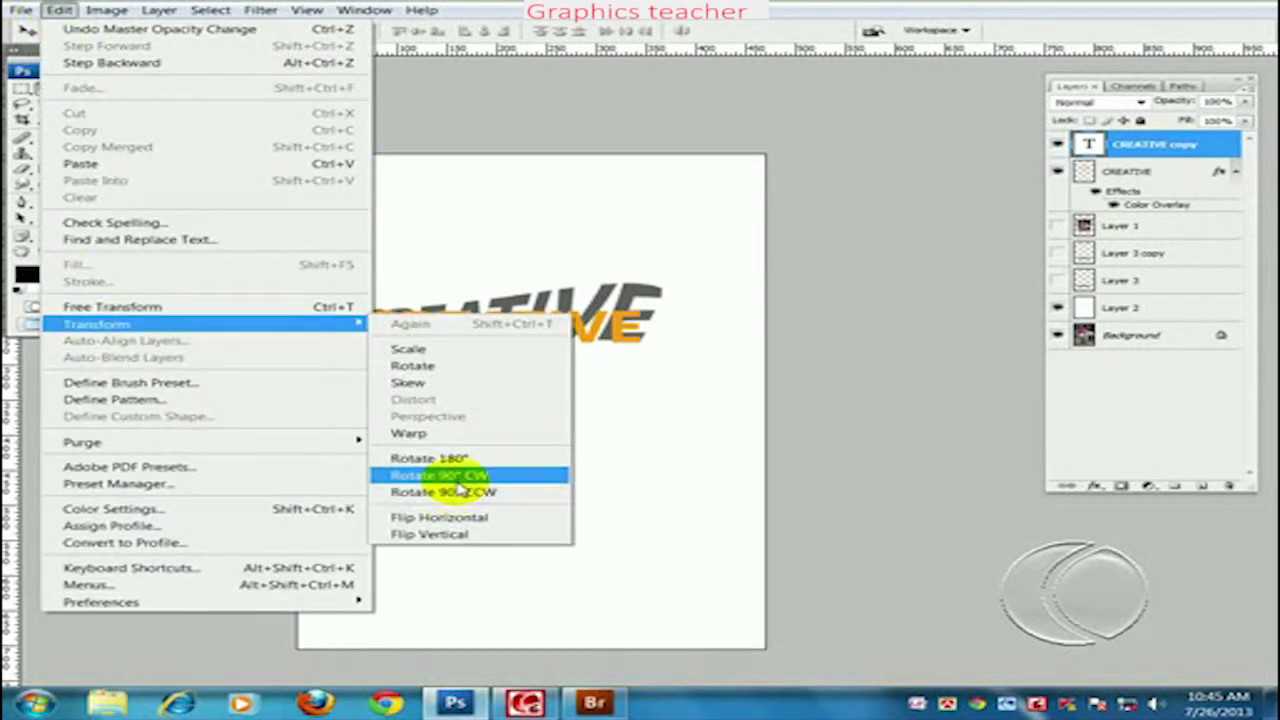
click(868, 476)
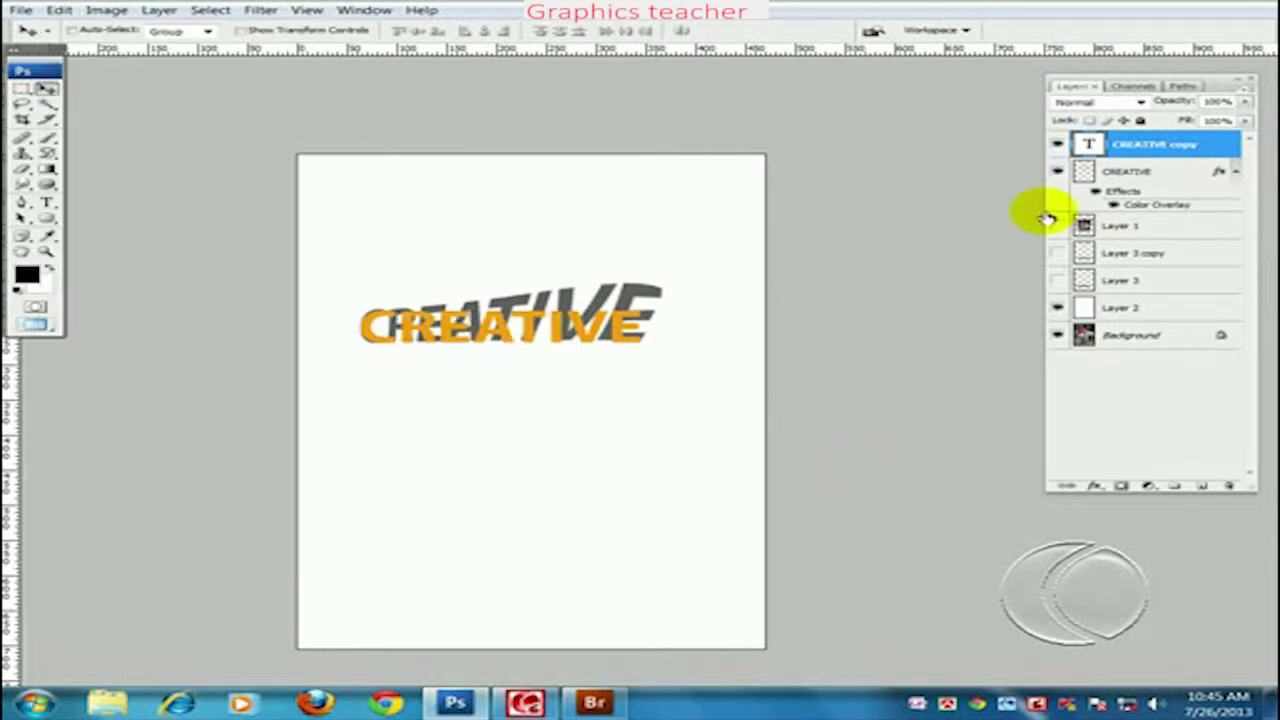
click(1140, 308)
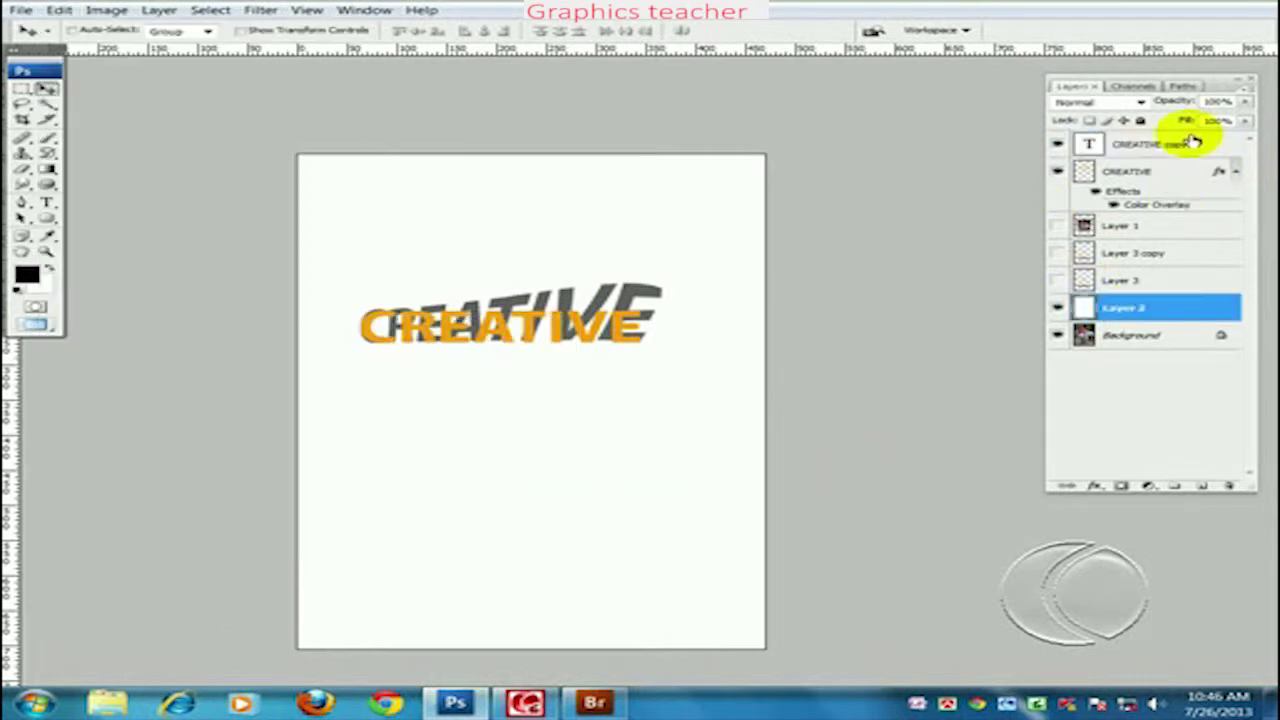
shift+click(1193, 143)
Step: Delete the selected text layers so only the photo remains
click(1228, 486)
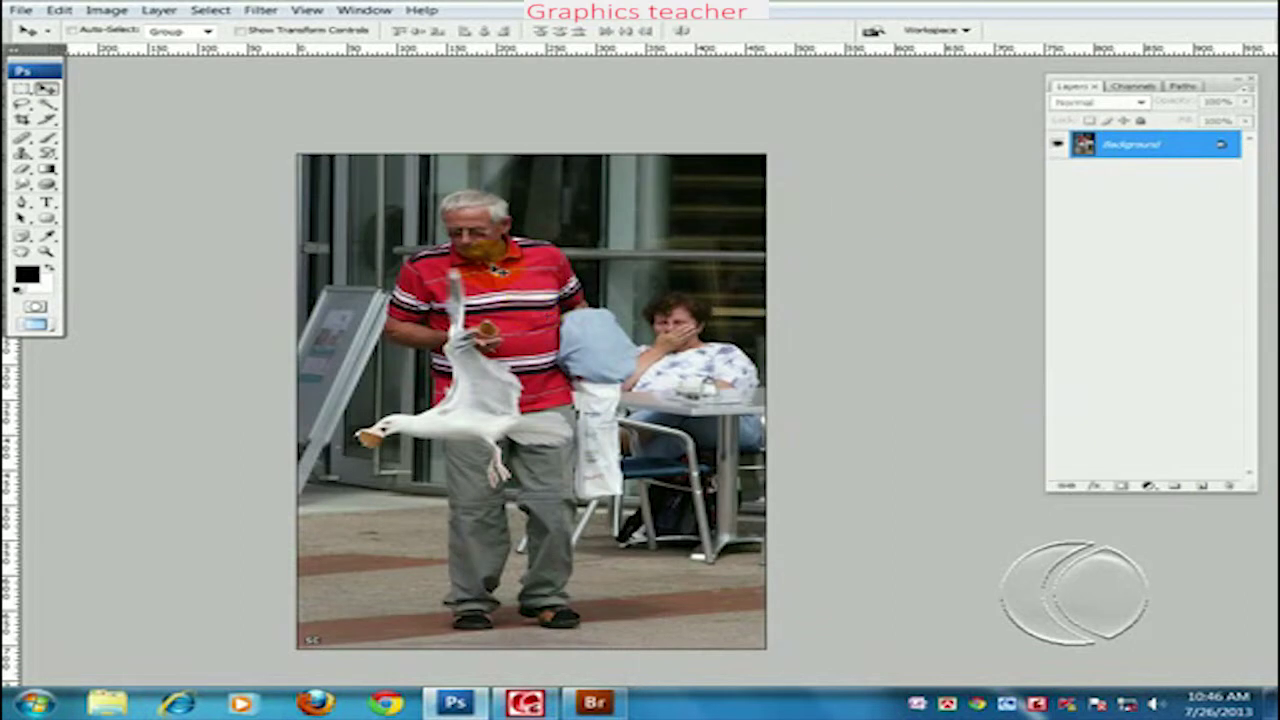
click(59, 10)
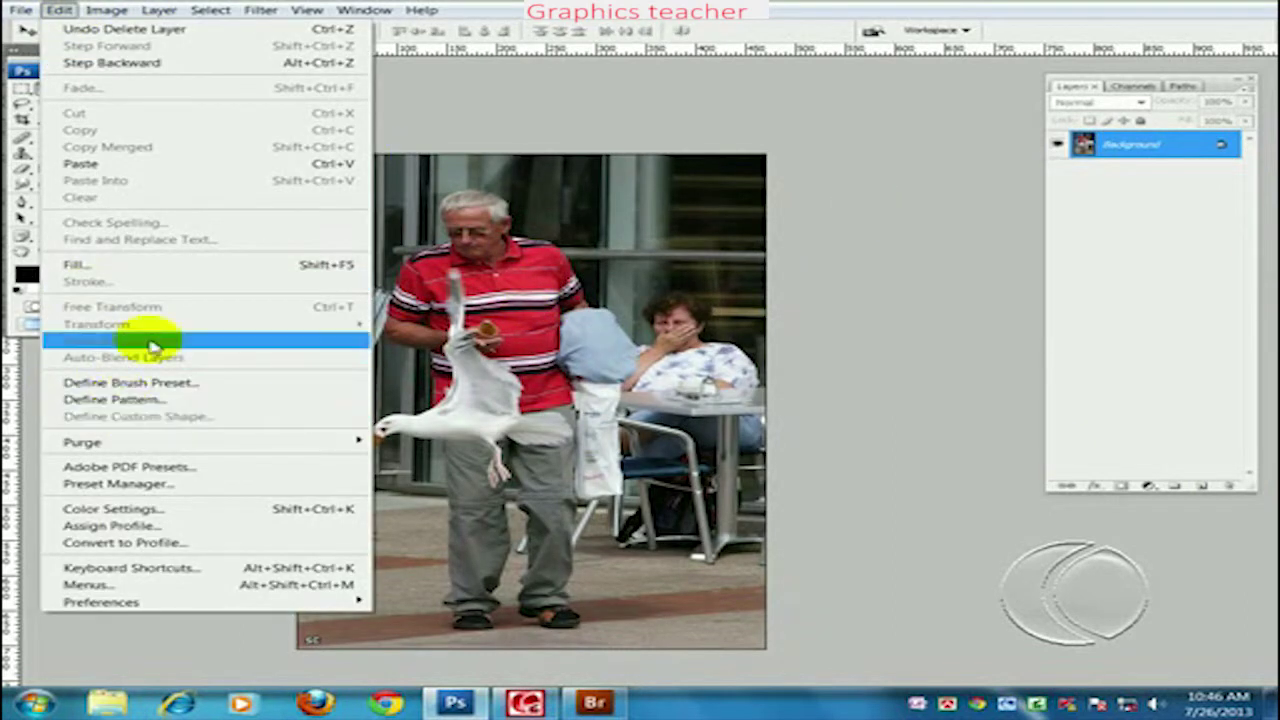
click(1091, 190)
click(59, 10)
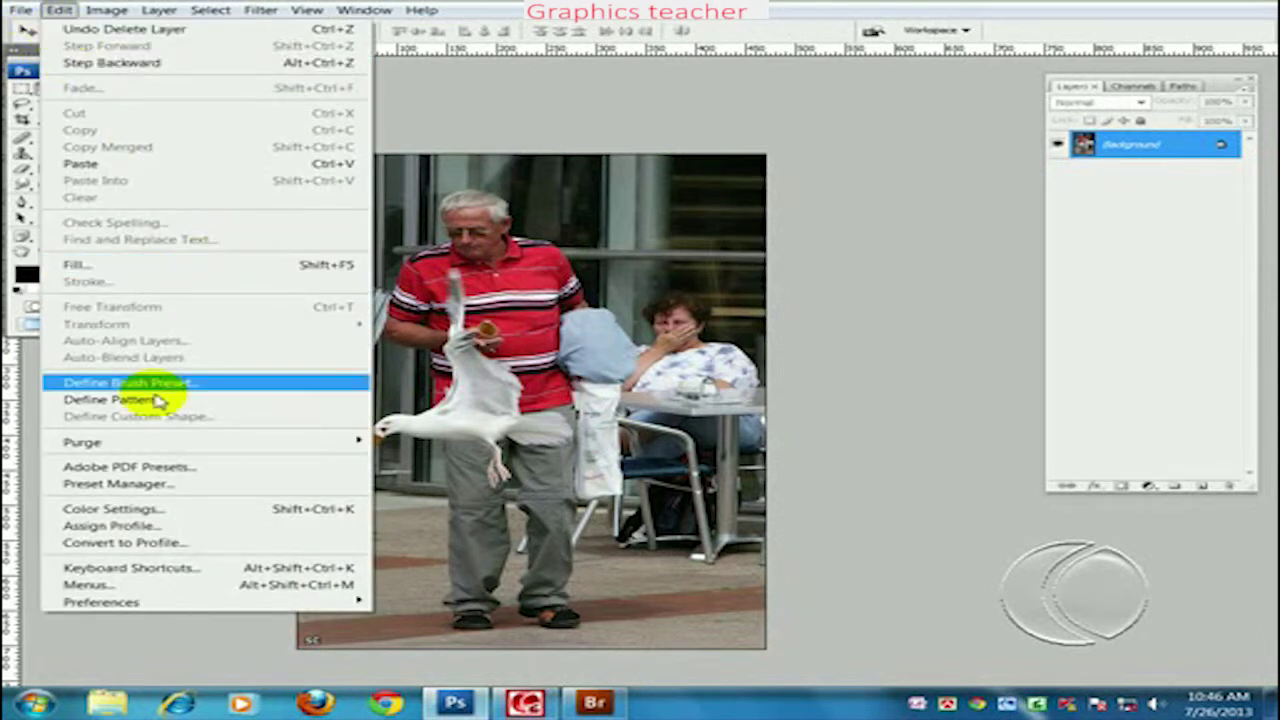
click(1195, 222)
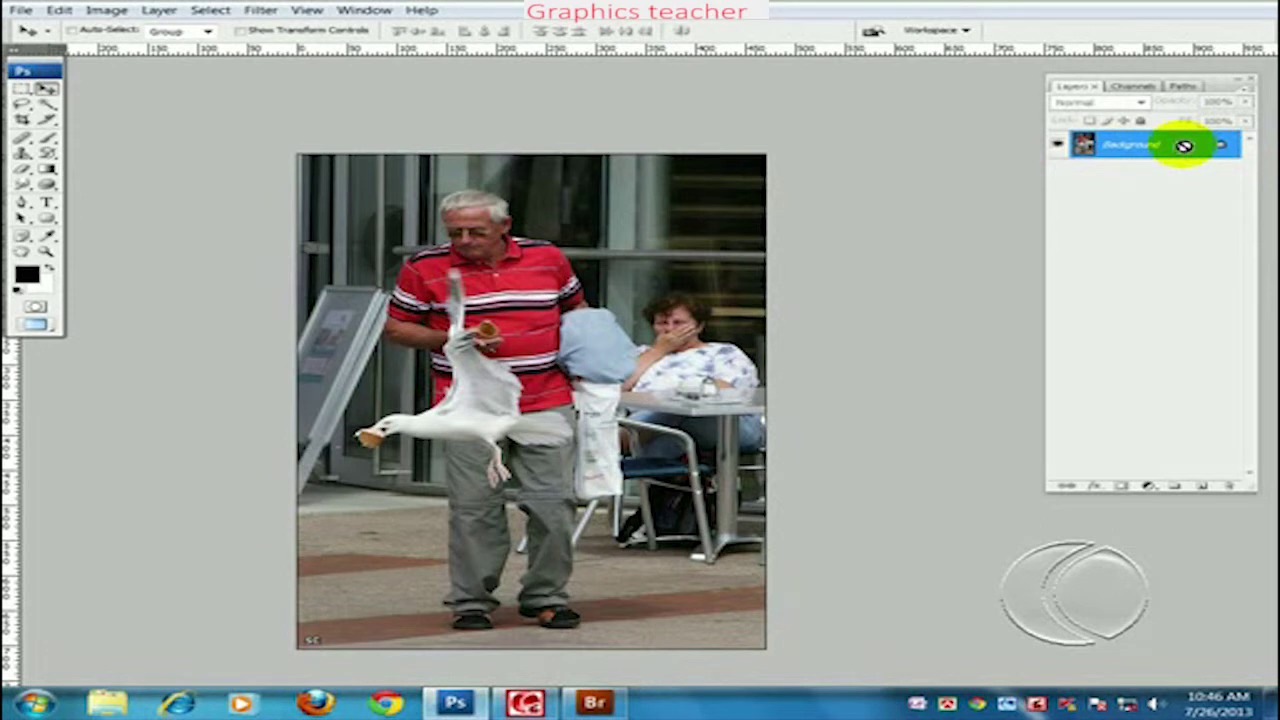
Step: Copy the photo onto Layer 1, rotate it 180°, and compare by toggling its visibility
key(ctrl+j)
click(59, 10)
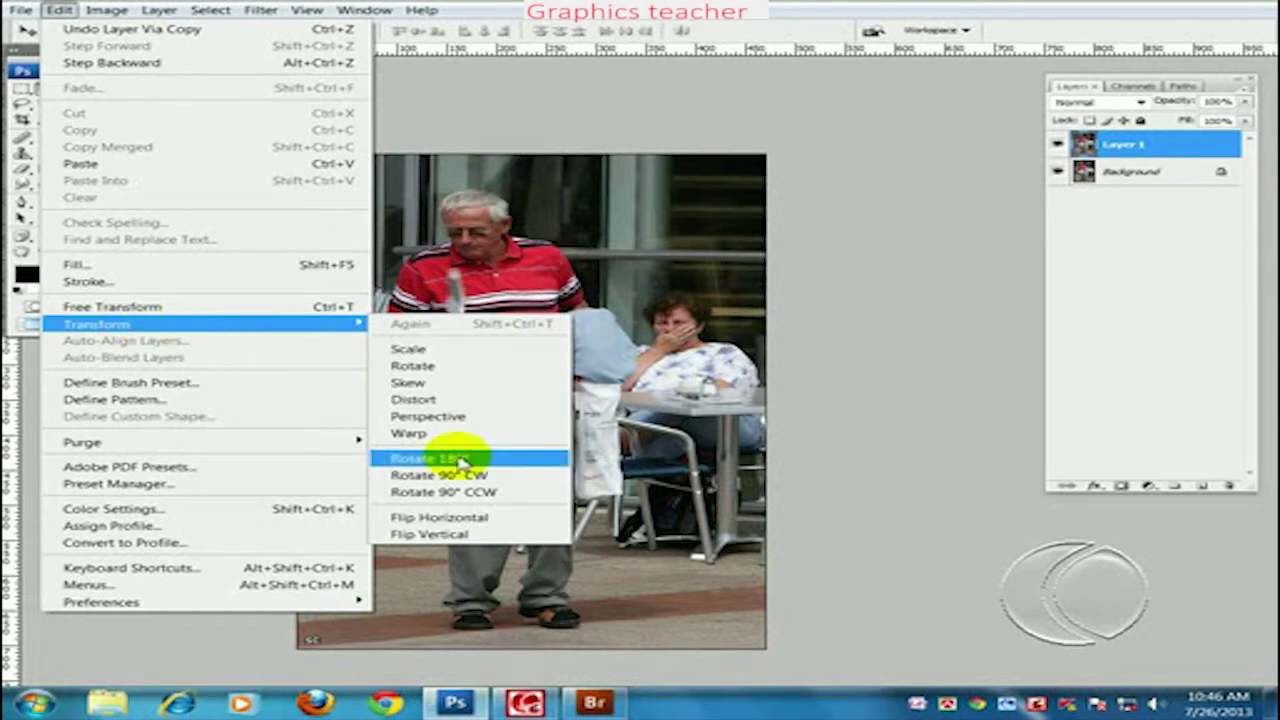
click(460, 460)
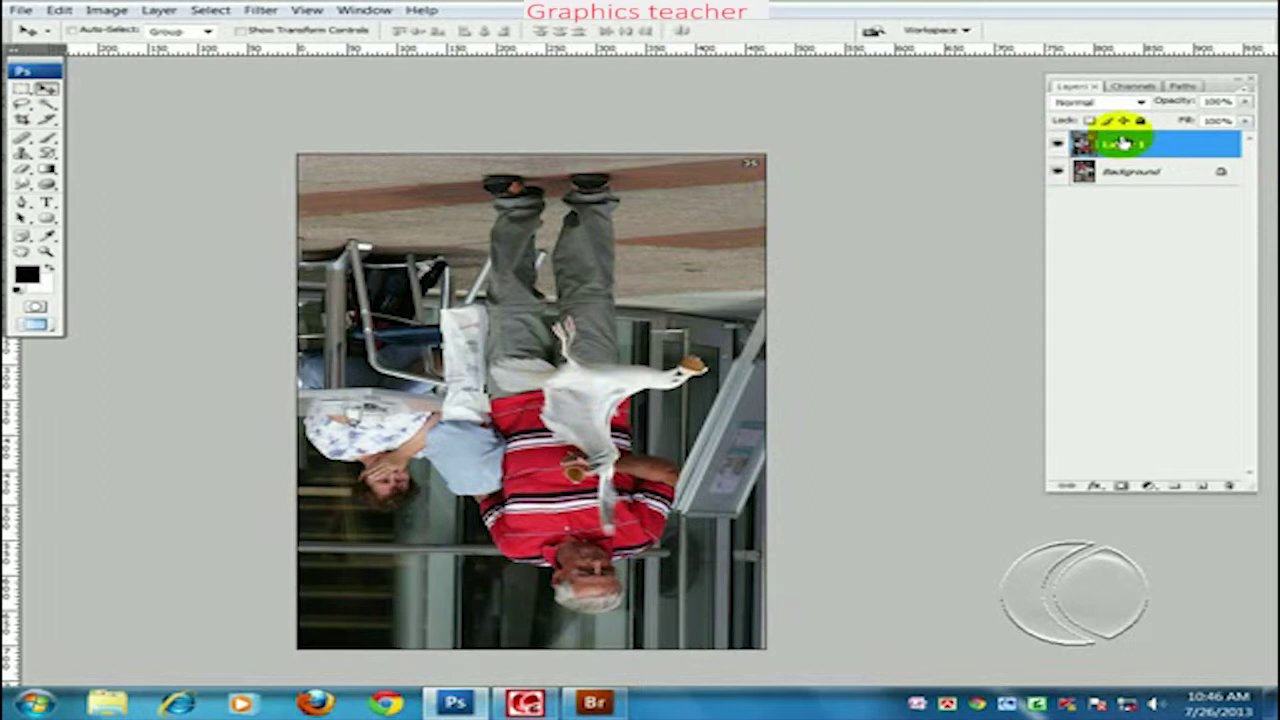
click(1058, 146)
click(1058, 146)
click(1058, 146)
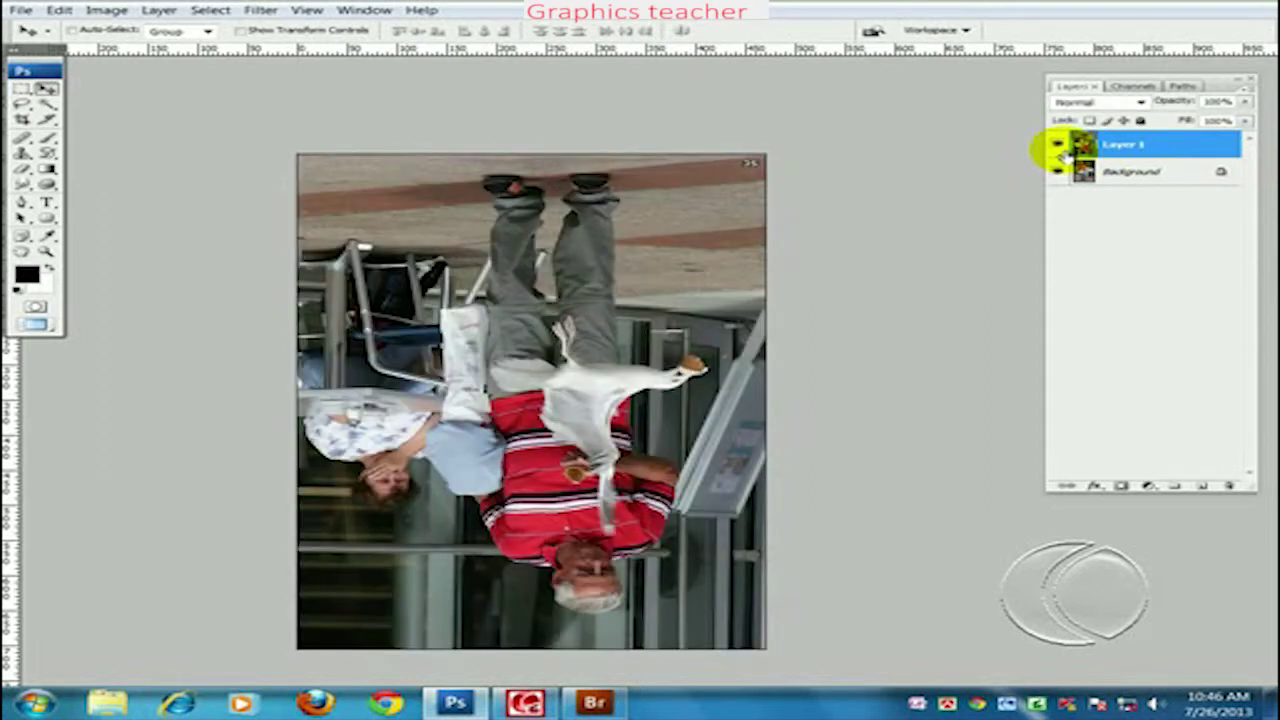
key(ctrl+z)
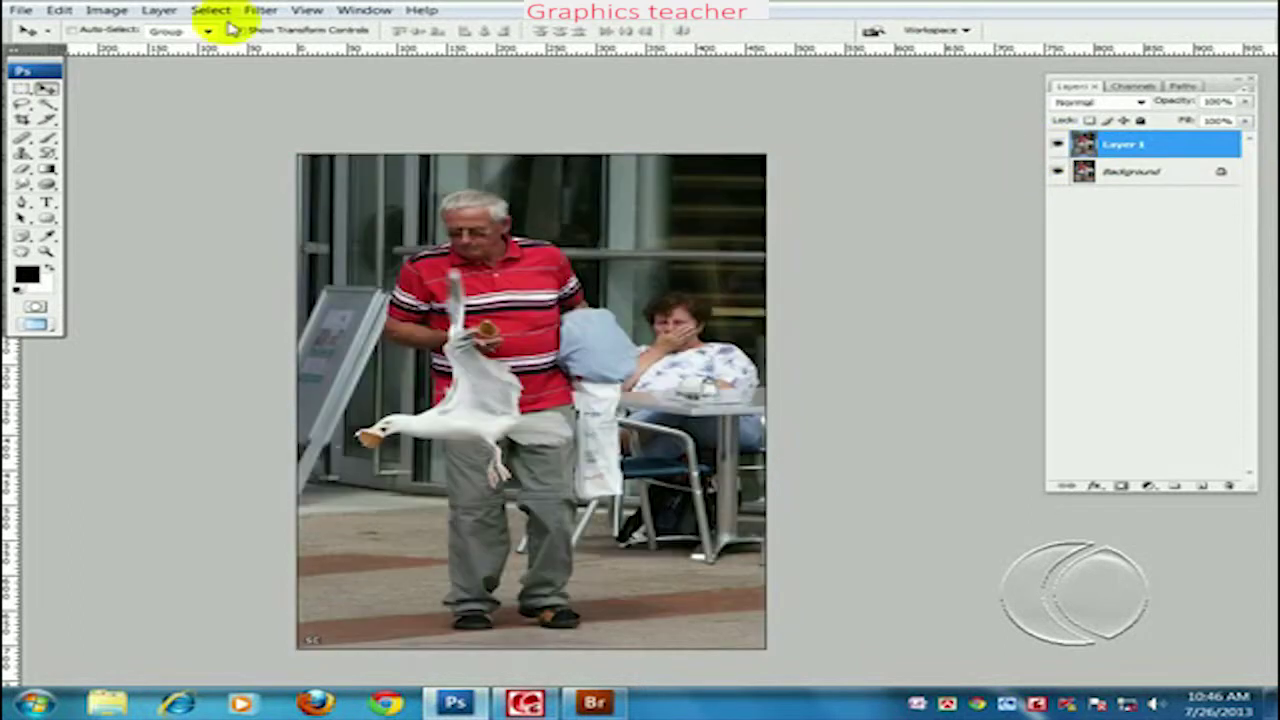
click(59, 10)
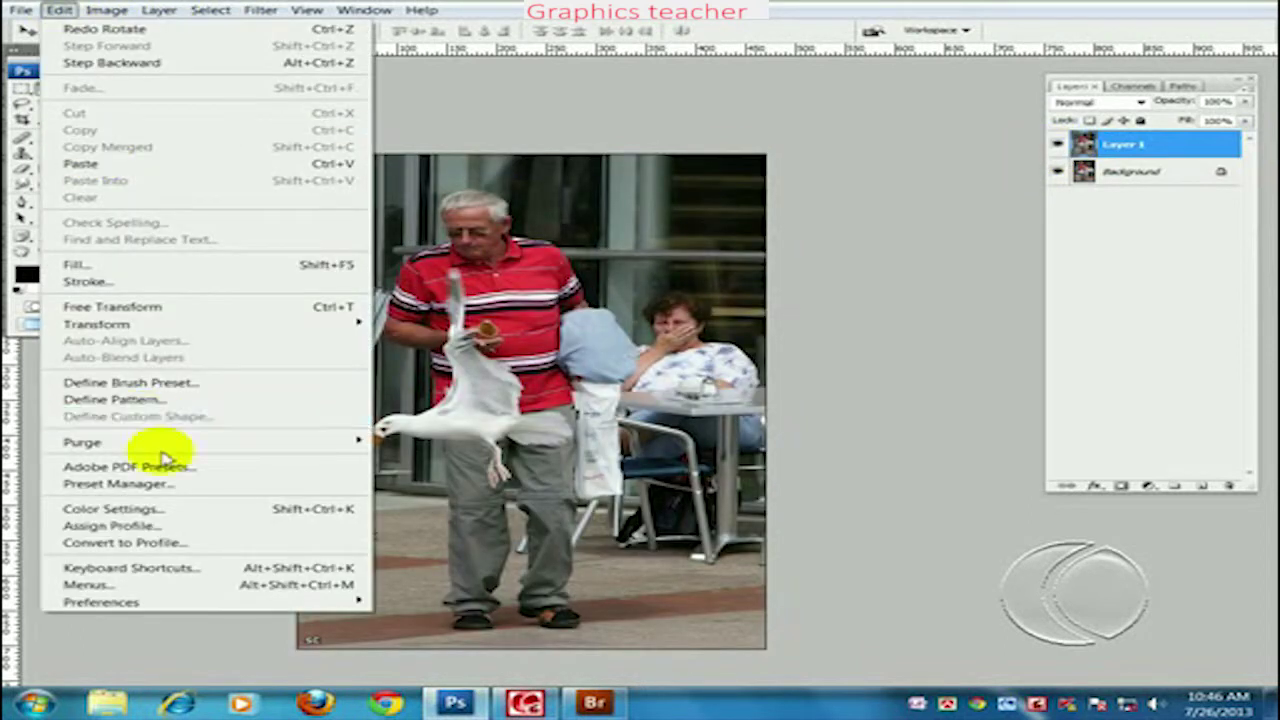
mouse_move(200, 324)
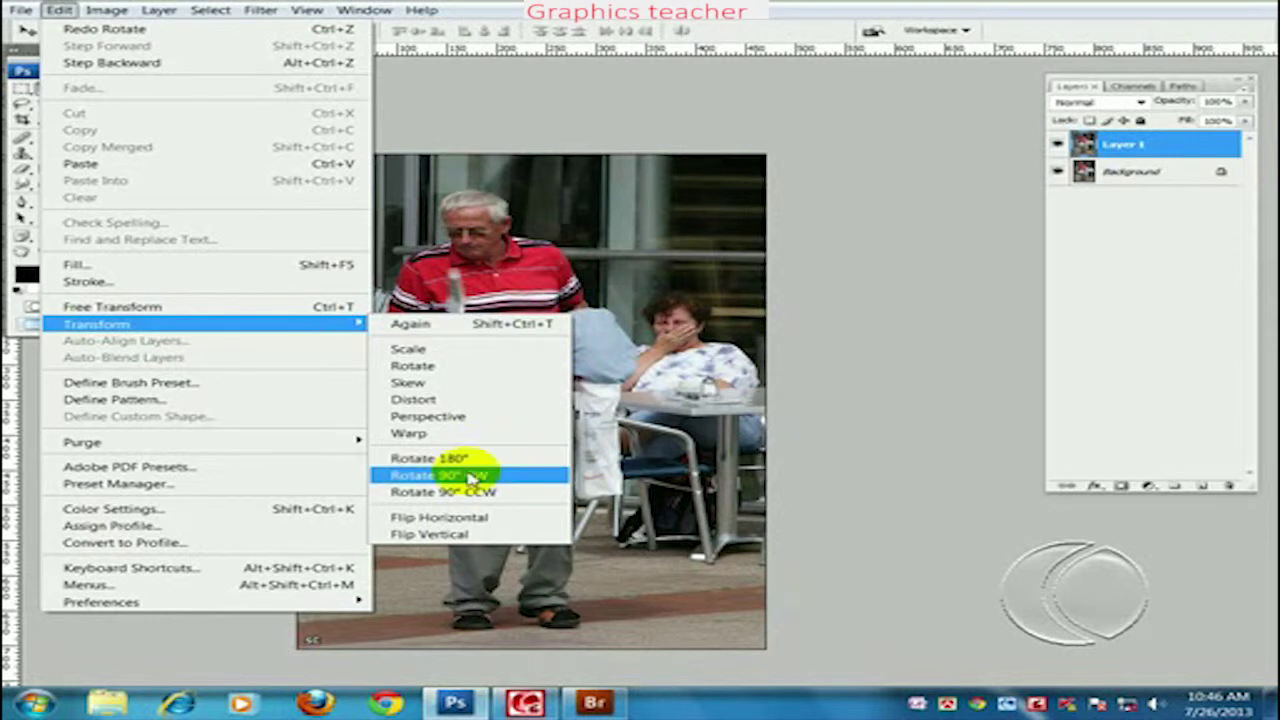
click(470, 477)
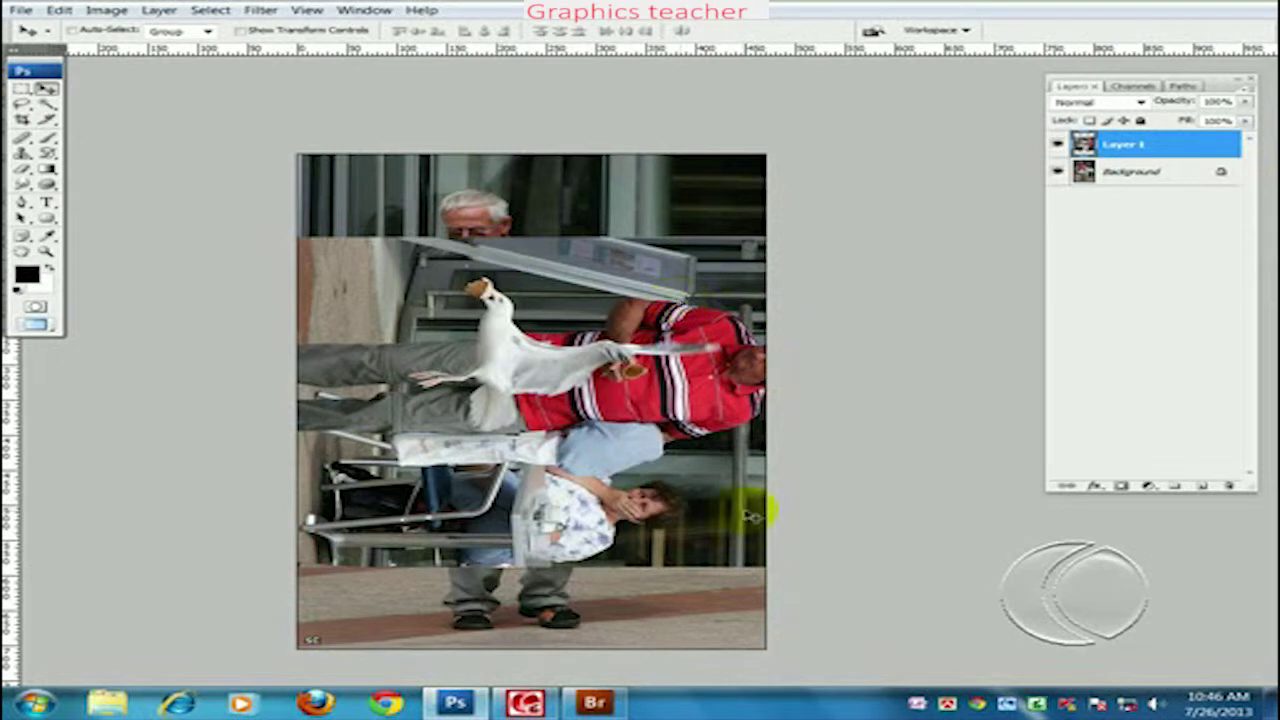
key(ctrl+z)
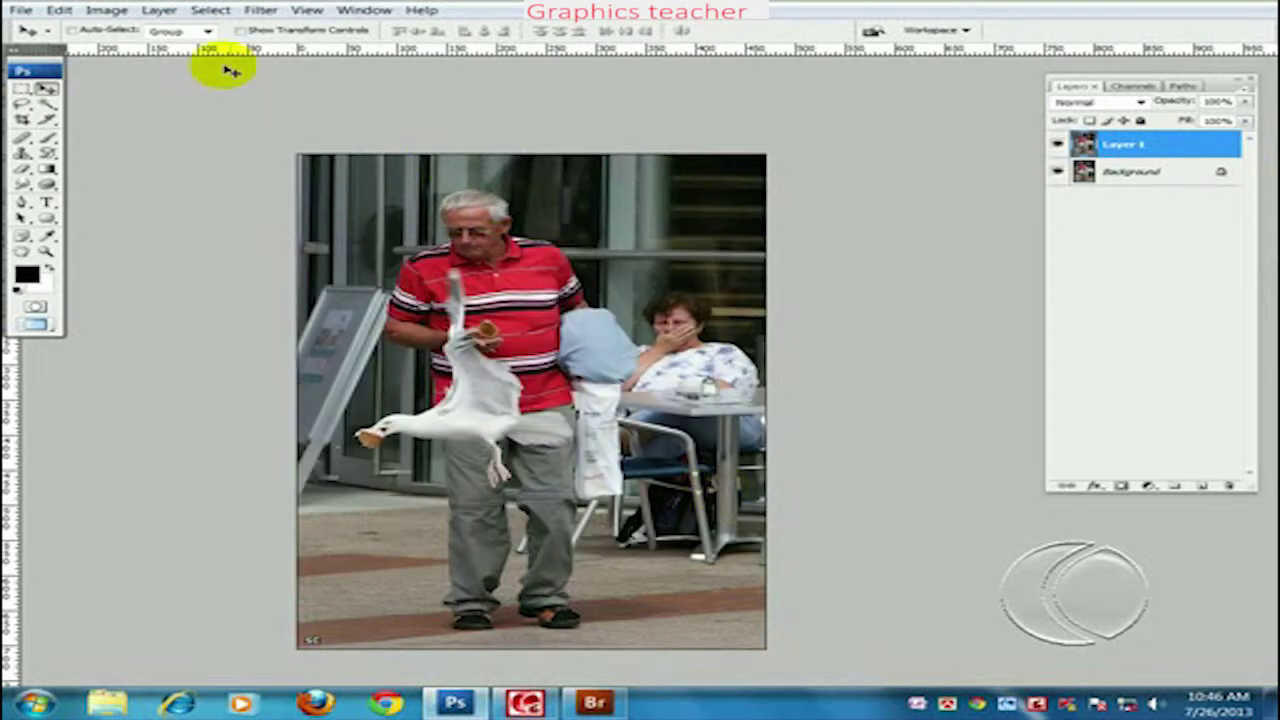
click(57, 12)
mouse_move(97, 324)
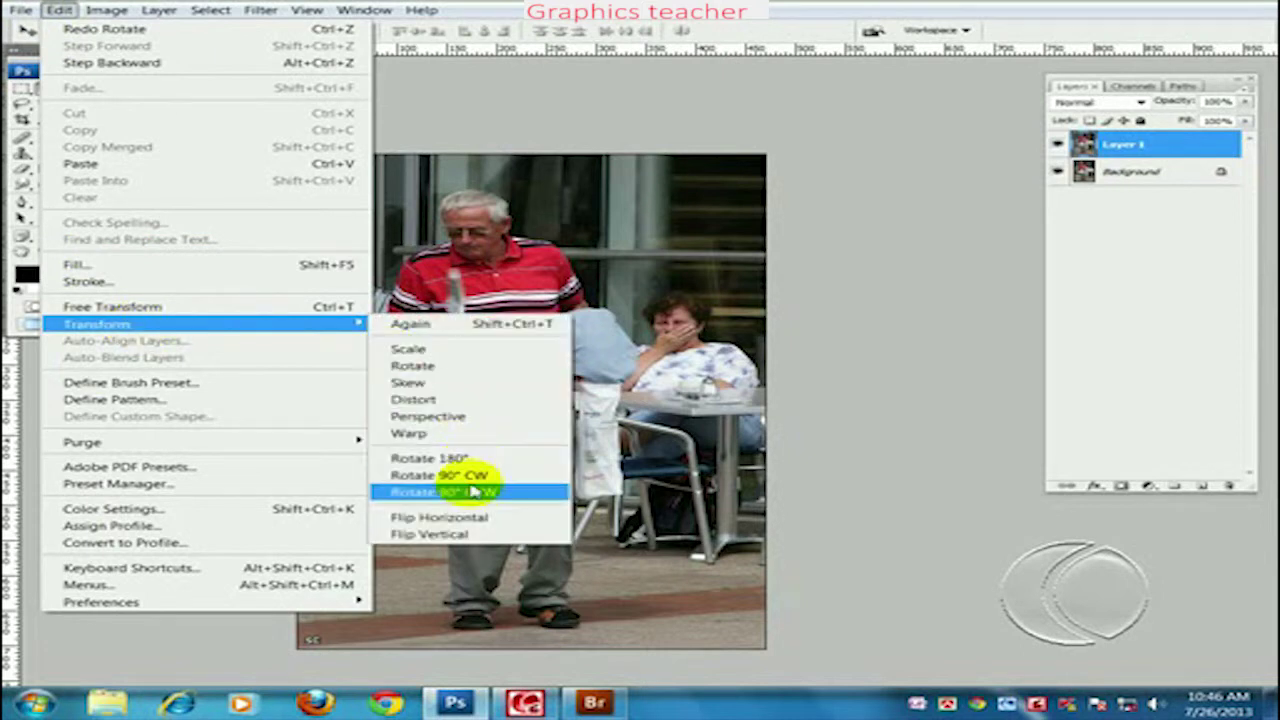
click(474, 493)
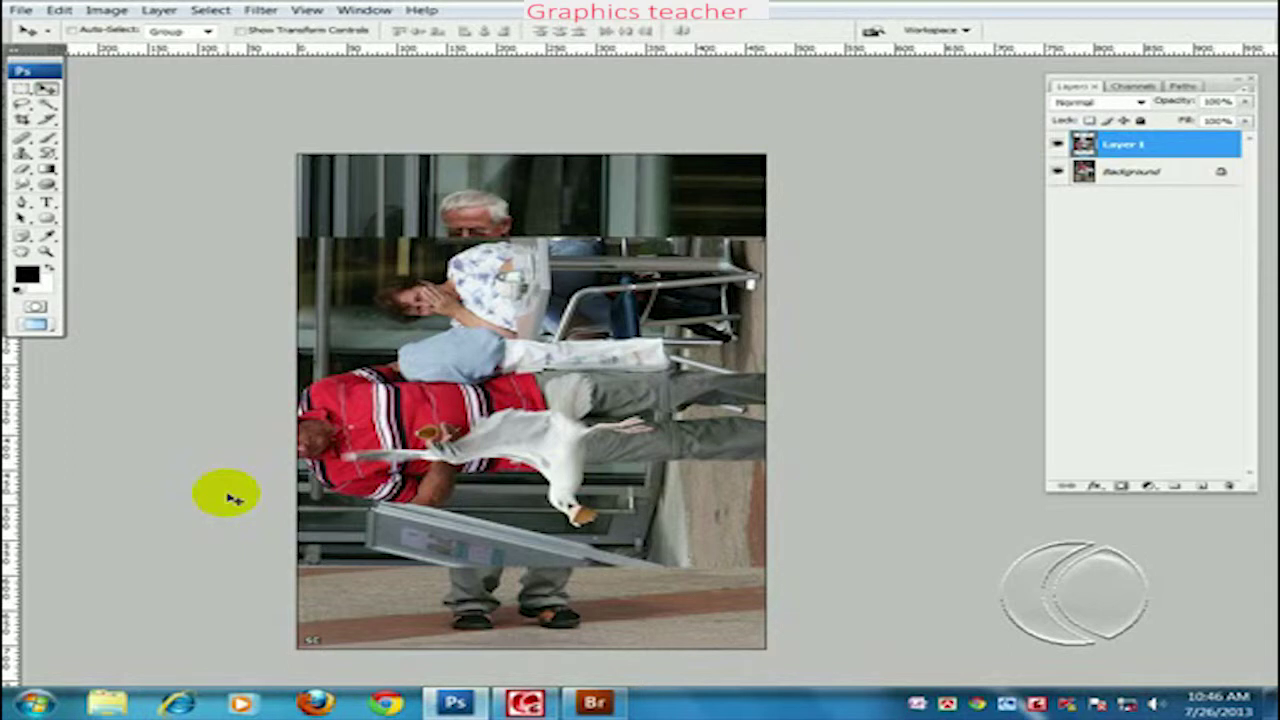
key(ctrl+z)
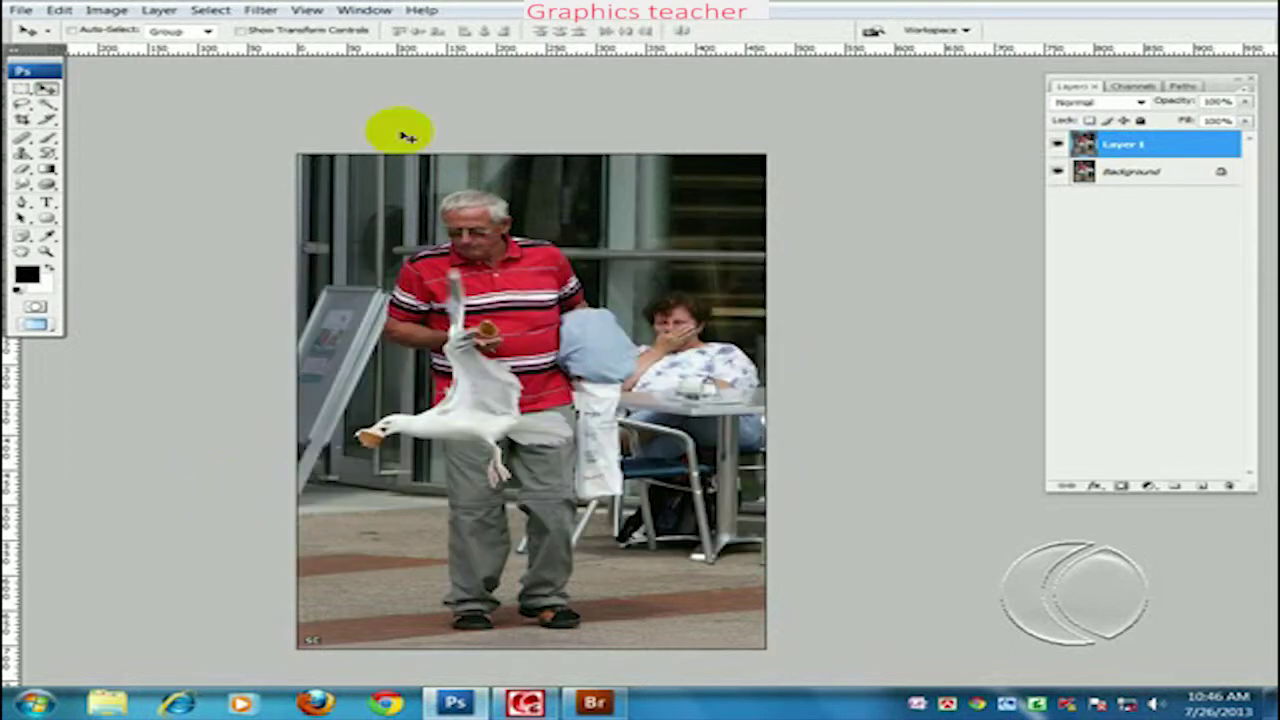
Step: Flip Layer 1 horizontally, then undo the flip
click(58, 10)
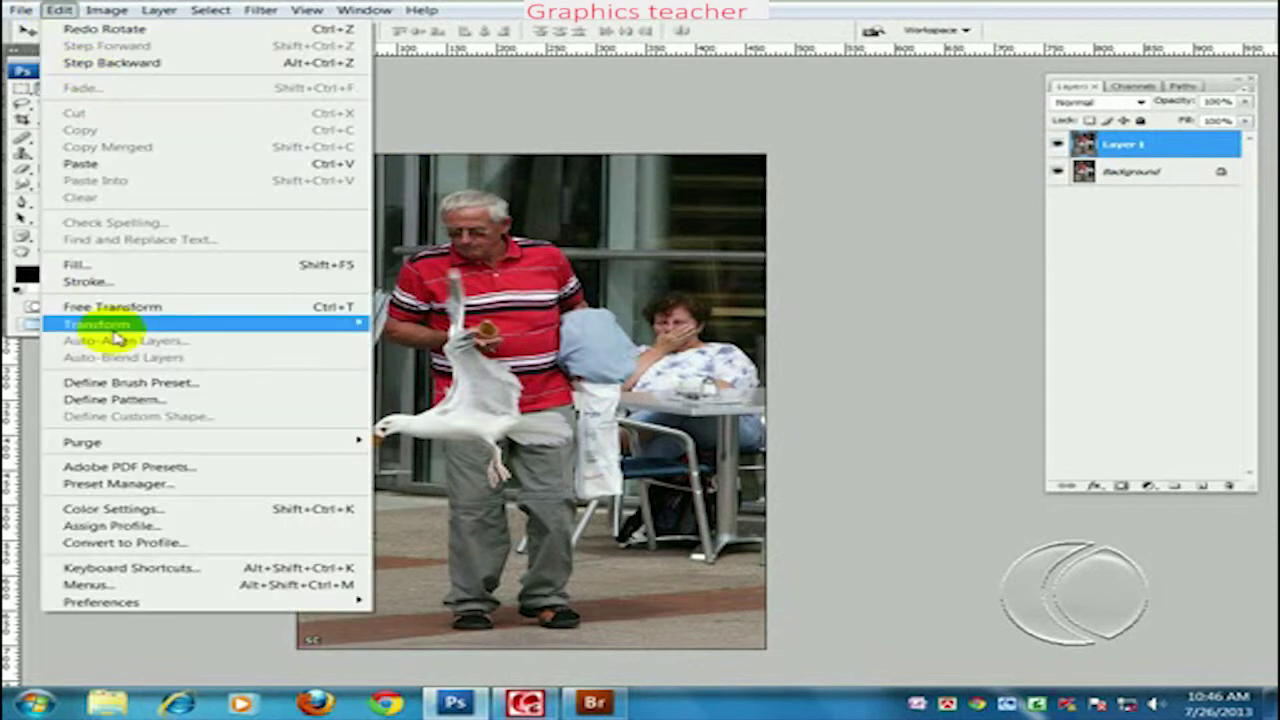
mouse_move(97, 324)
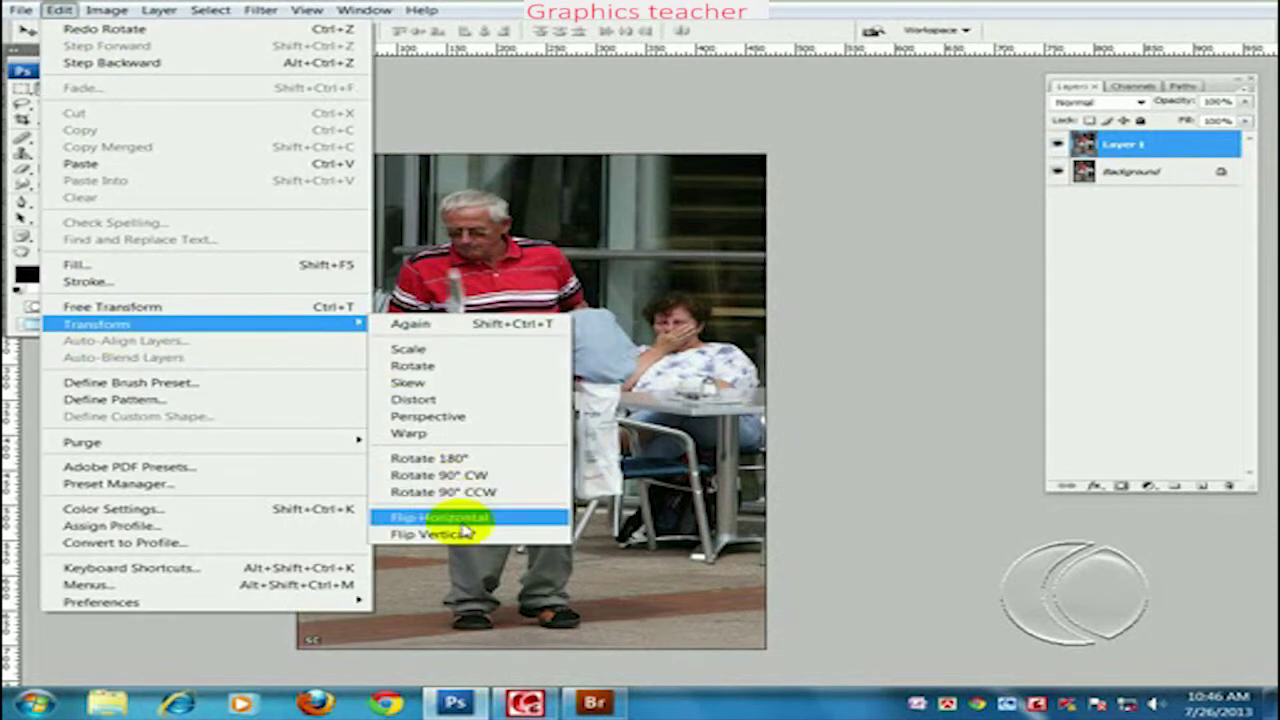
click(440, 517)
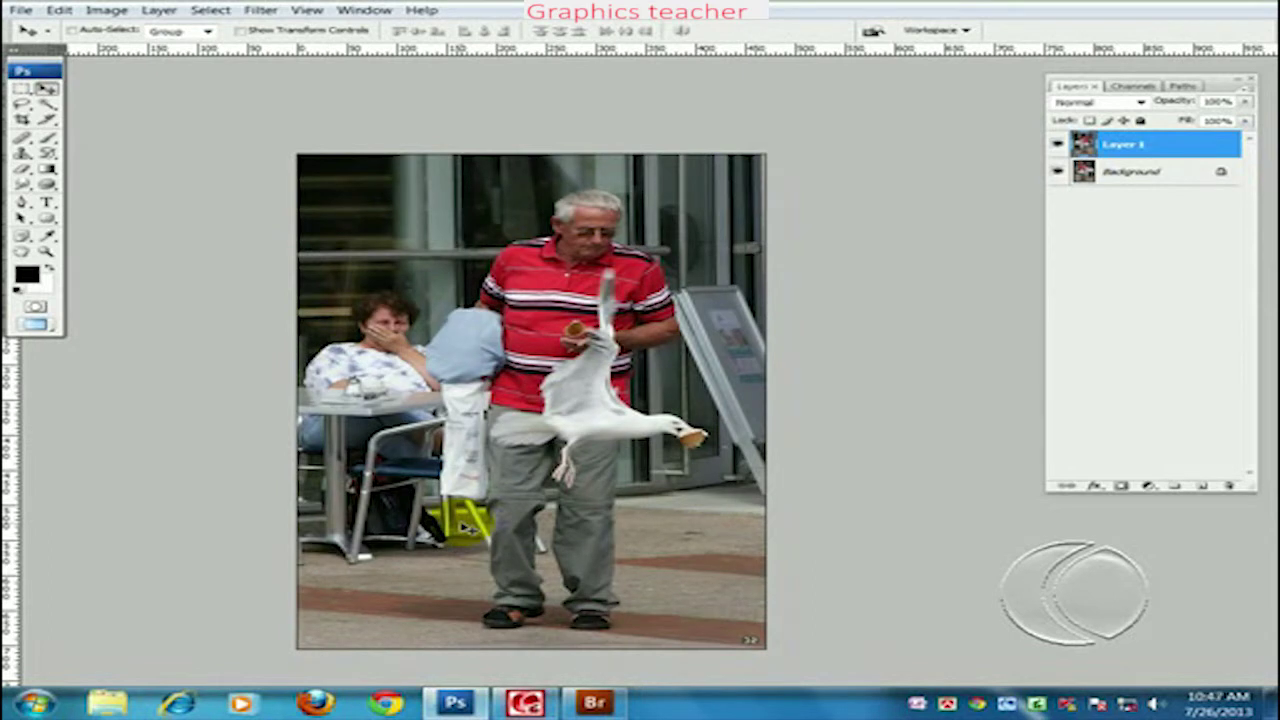
key(ctrl+z)
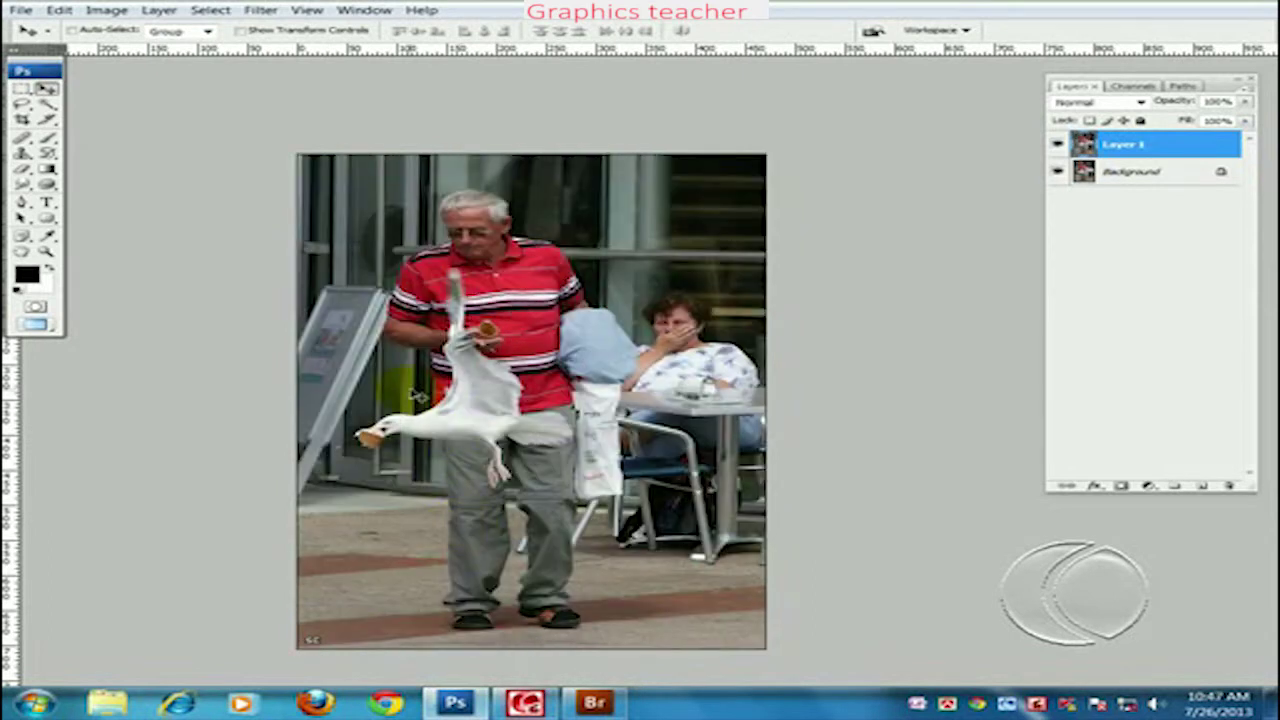
Step: Flip Layer 1 vertically via Free Transform, undo it, and reopen the Edit menu
key(ctrl+t)
right_click(504, 416)
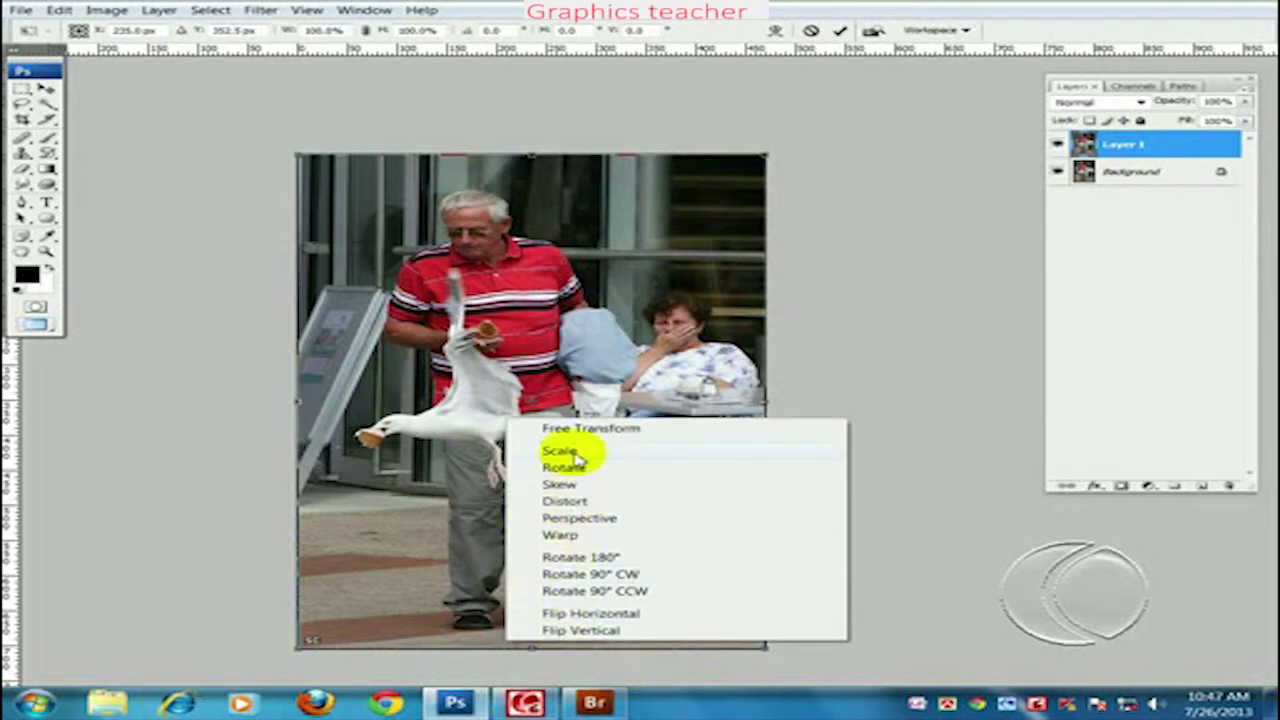
click(590, 632)
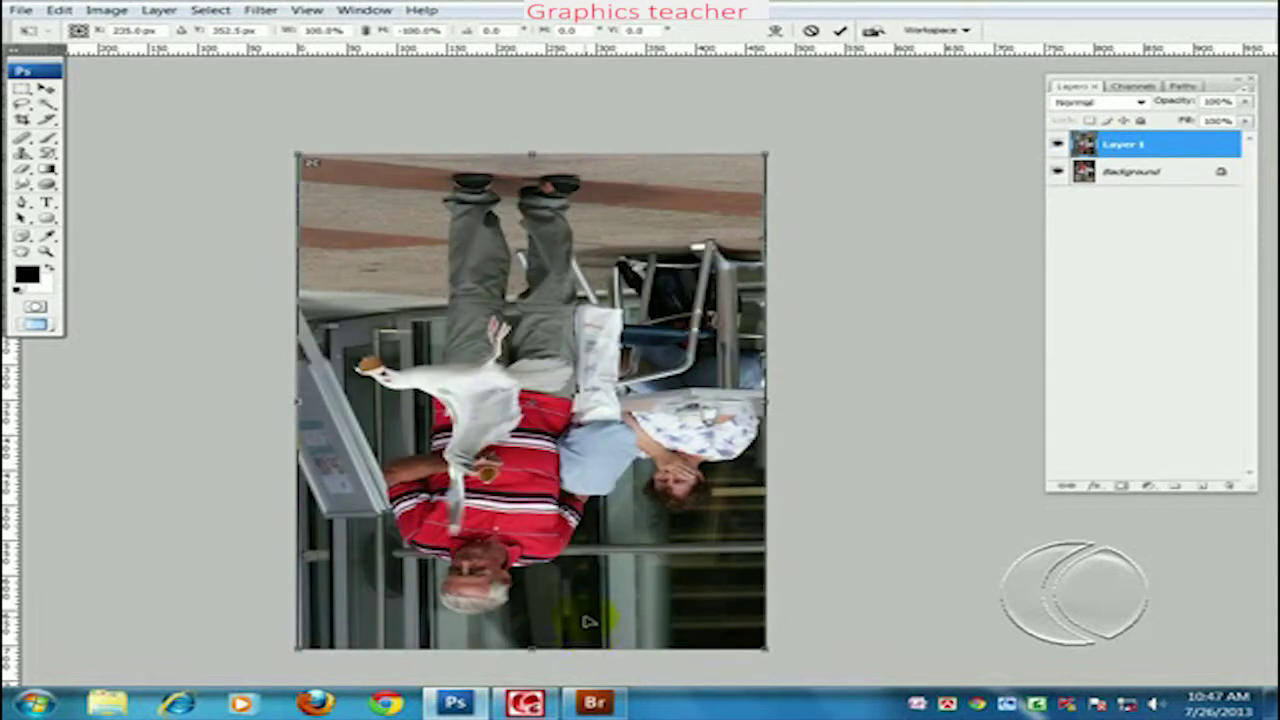
key(Return)
key(ctrl+z)
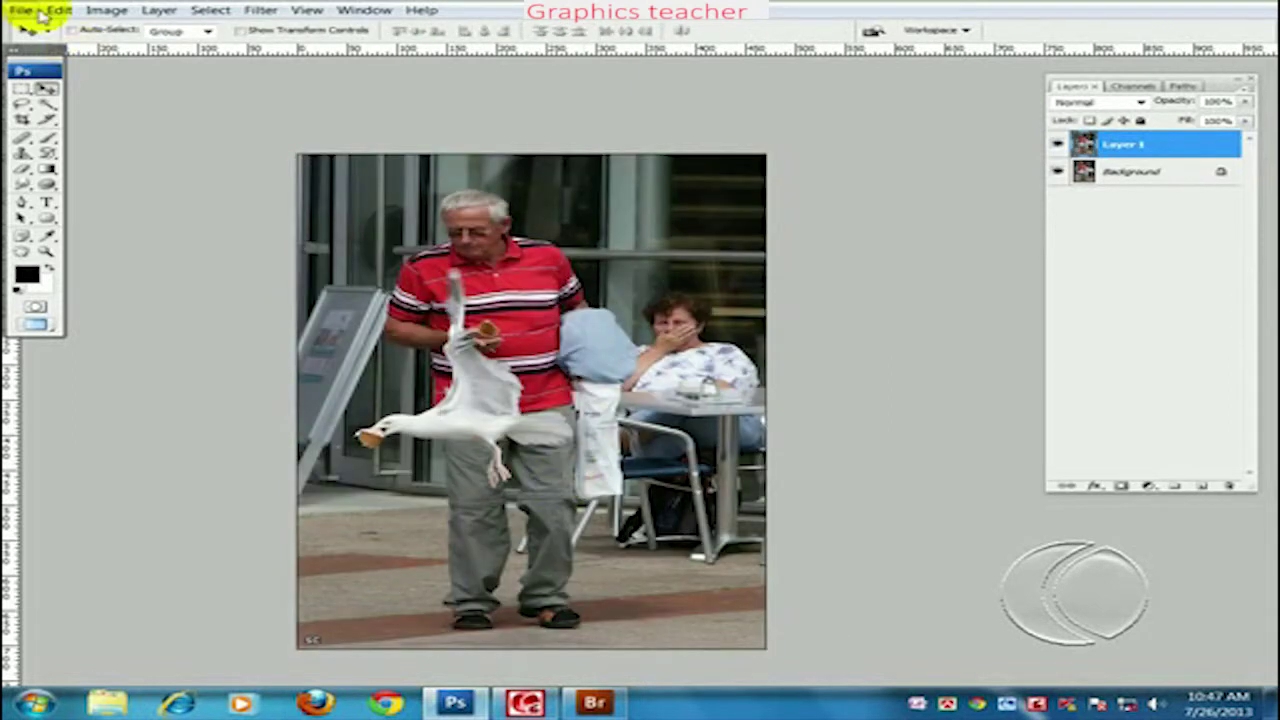
click(57, 10)
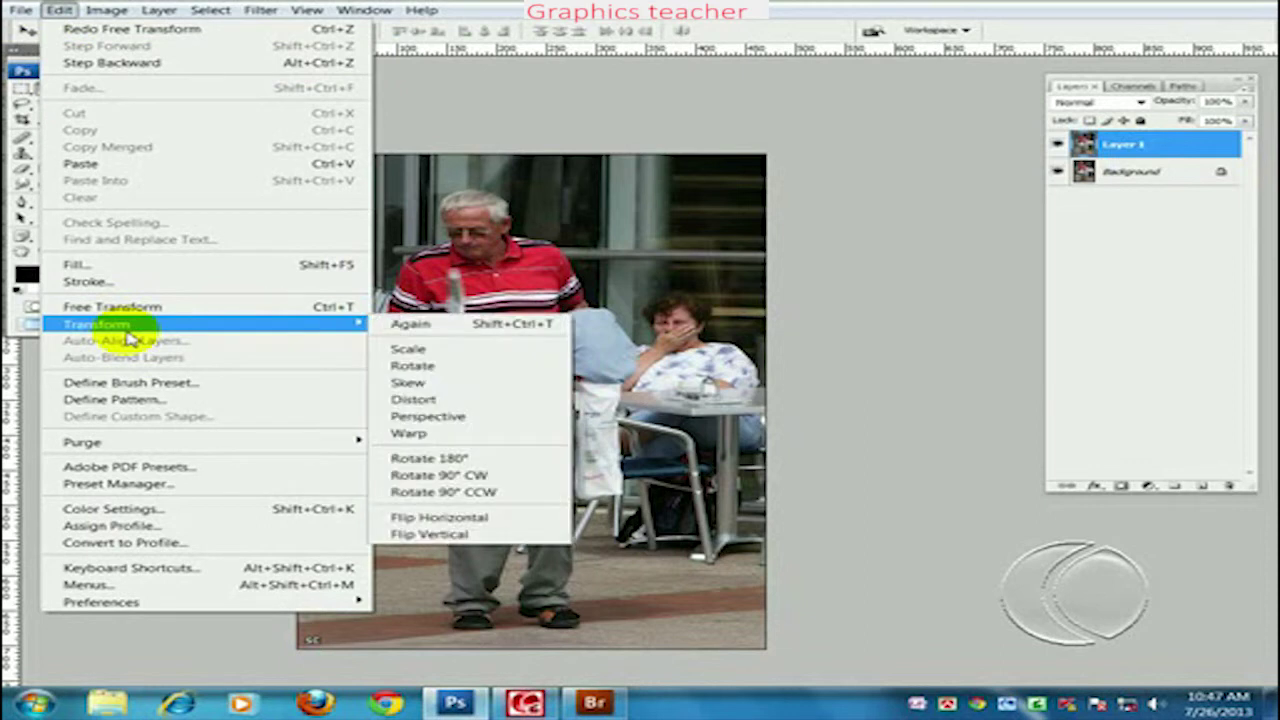
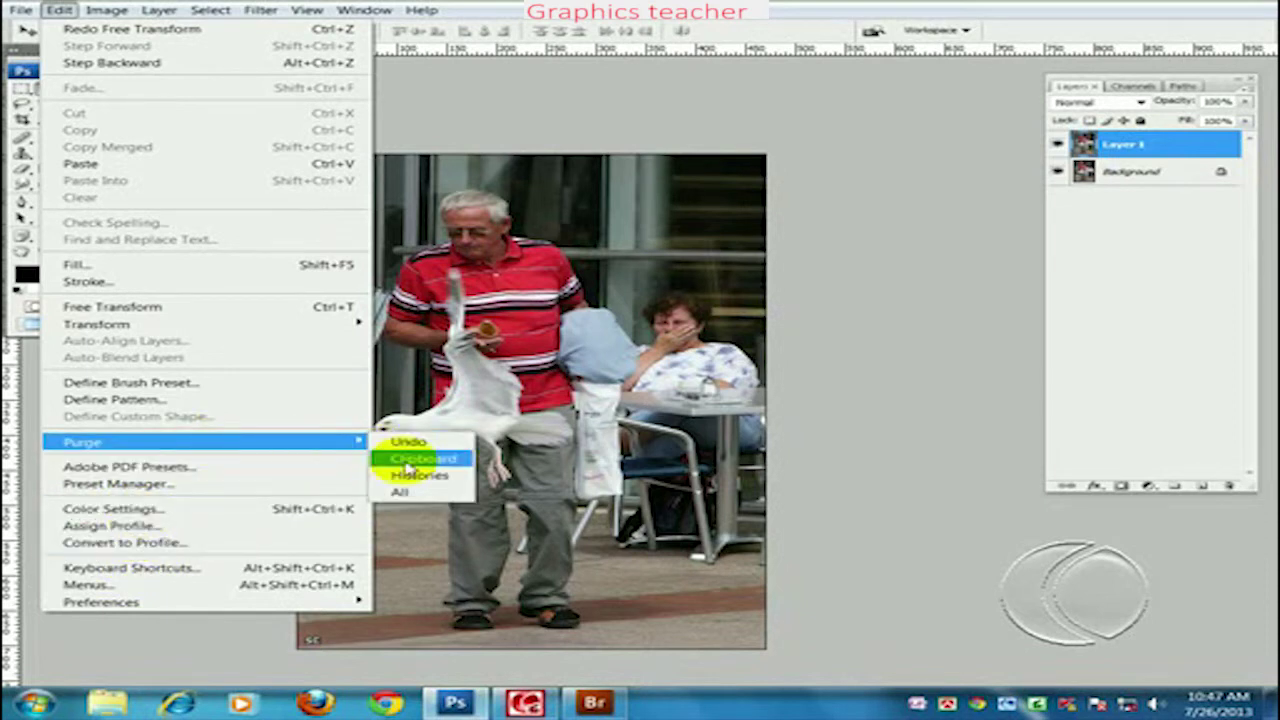
Step: Purge the clipboard from memory, then view and close the Adobe PDF Presets list
click(407, 464)
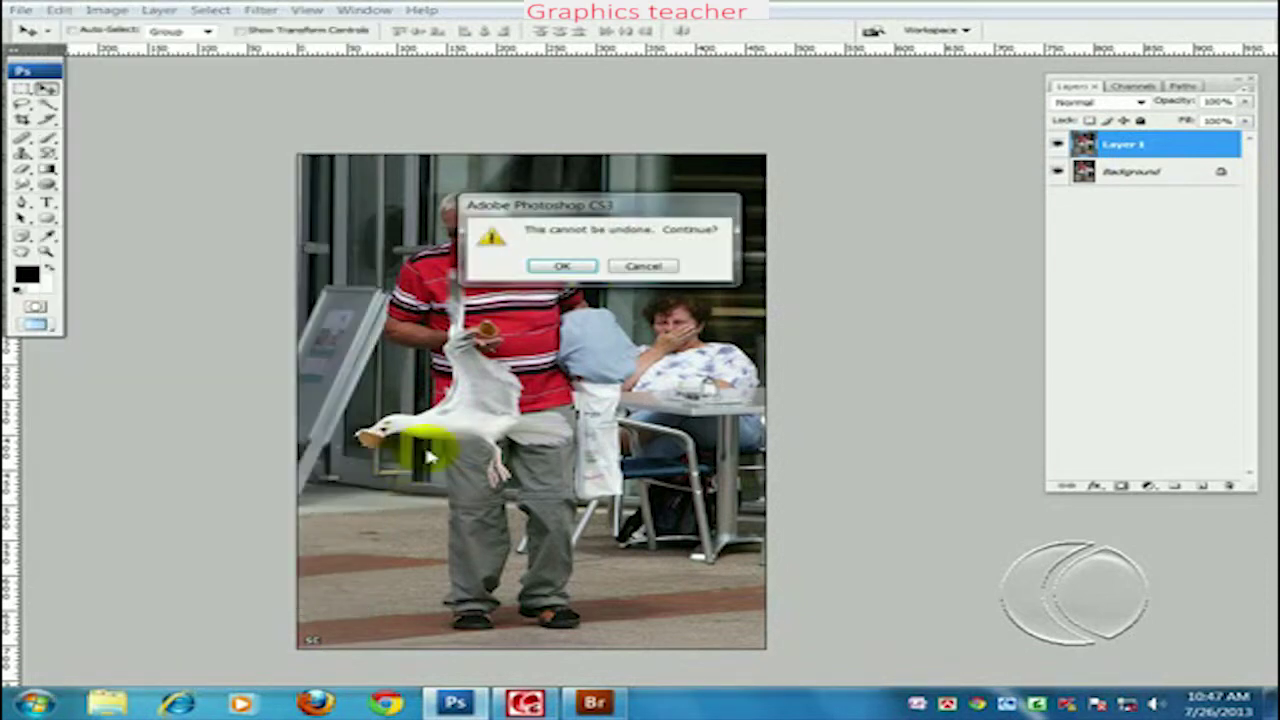
click(588, 267)
click(58, 10)
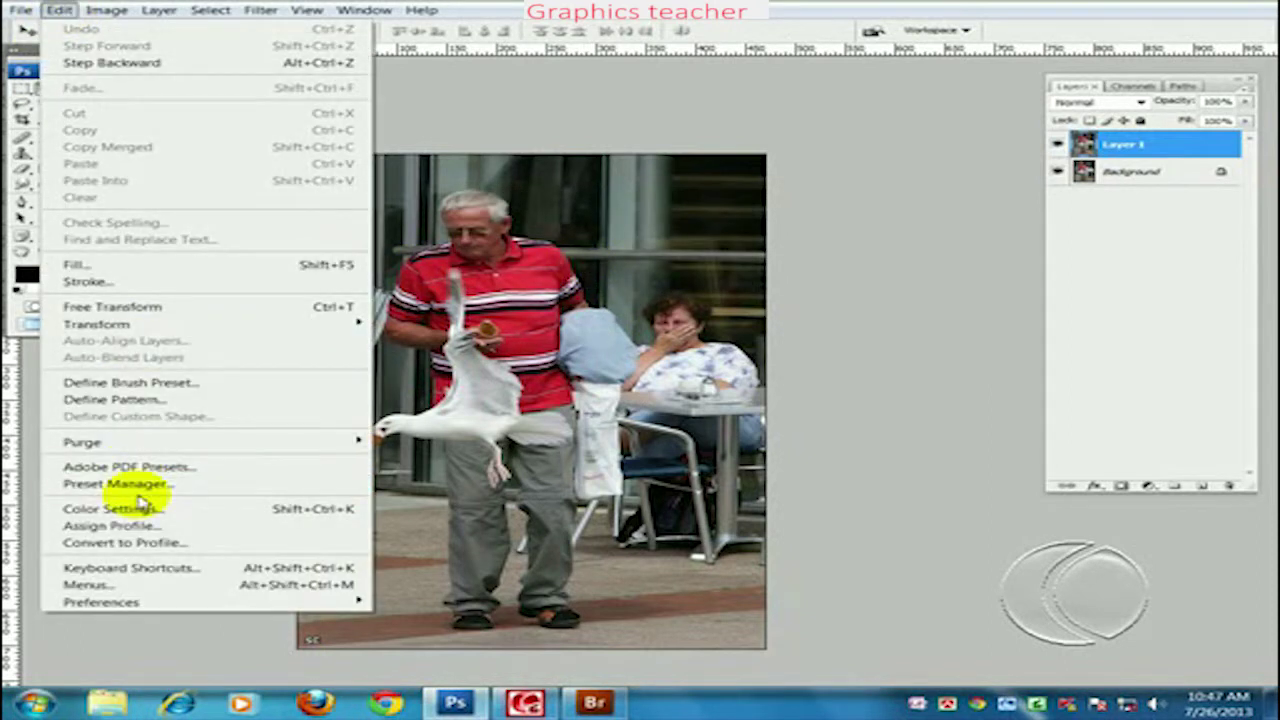
click(156, 467)
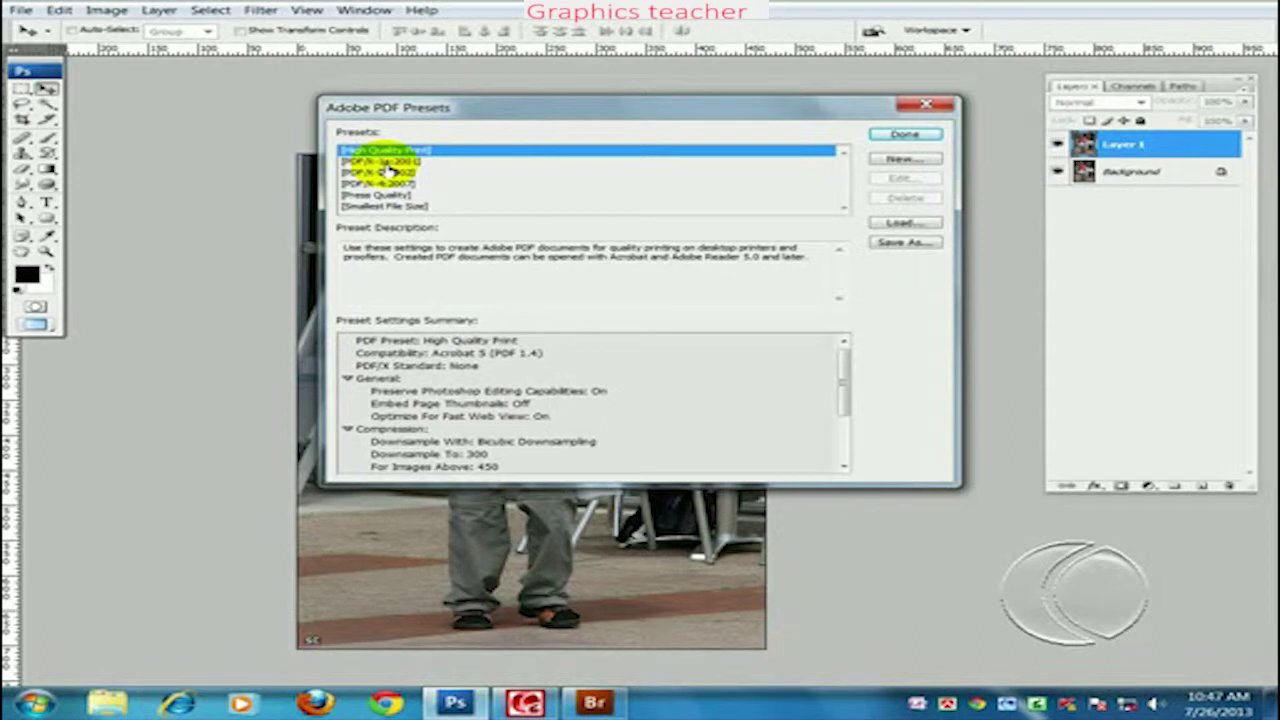
click(940, 106)
click(60, 12)
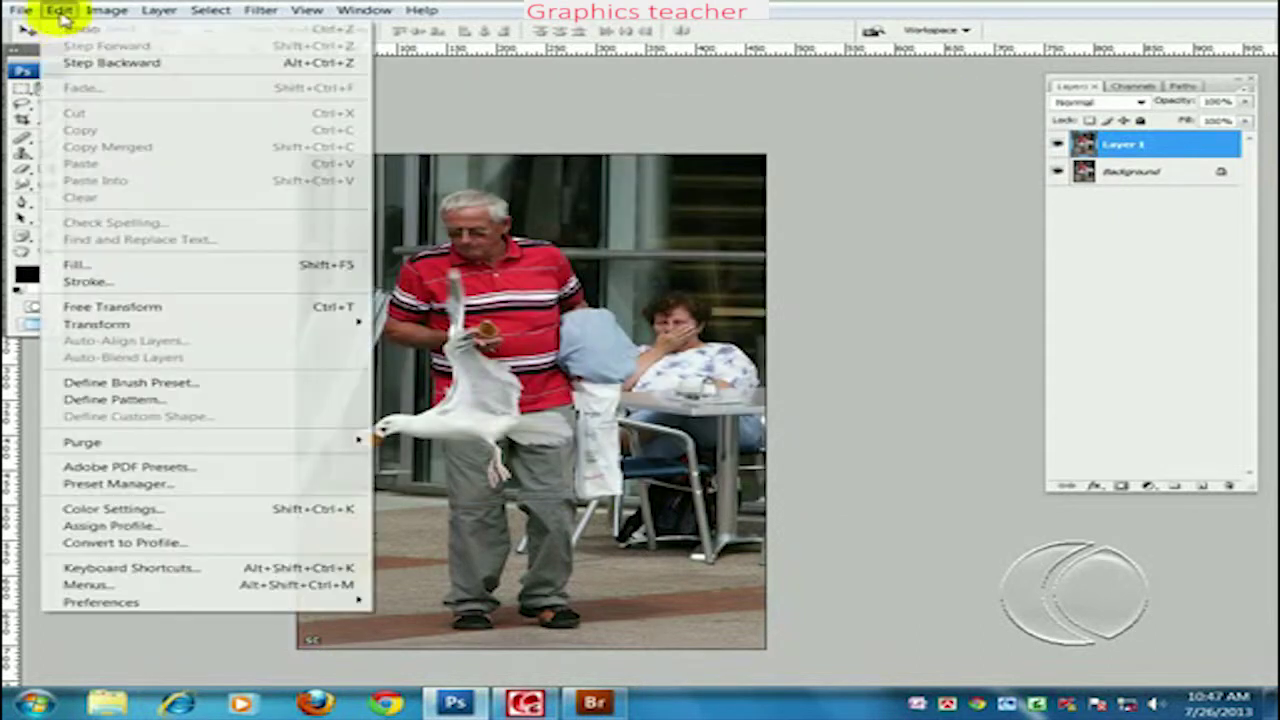
Step: Pick a brush in the Preset Manager and make the Brush tool active
click(140, 484)
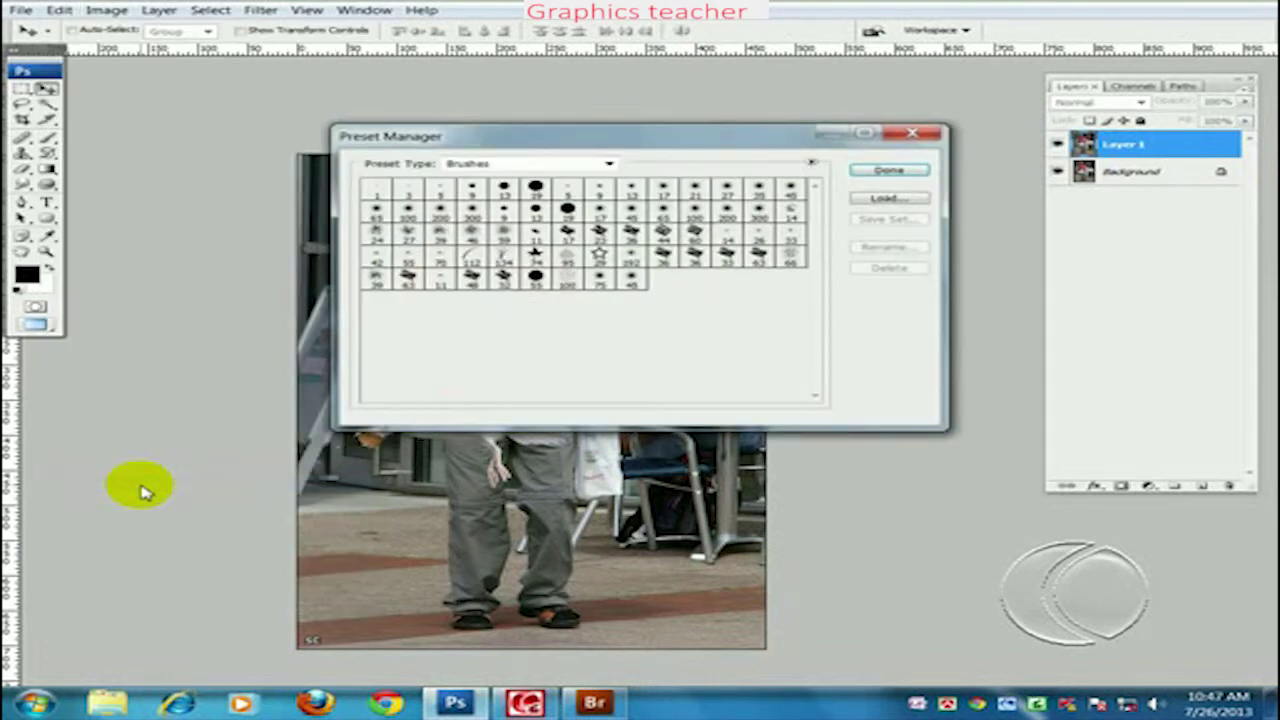
click(478, 252)
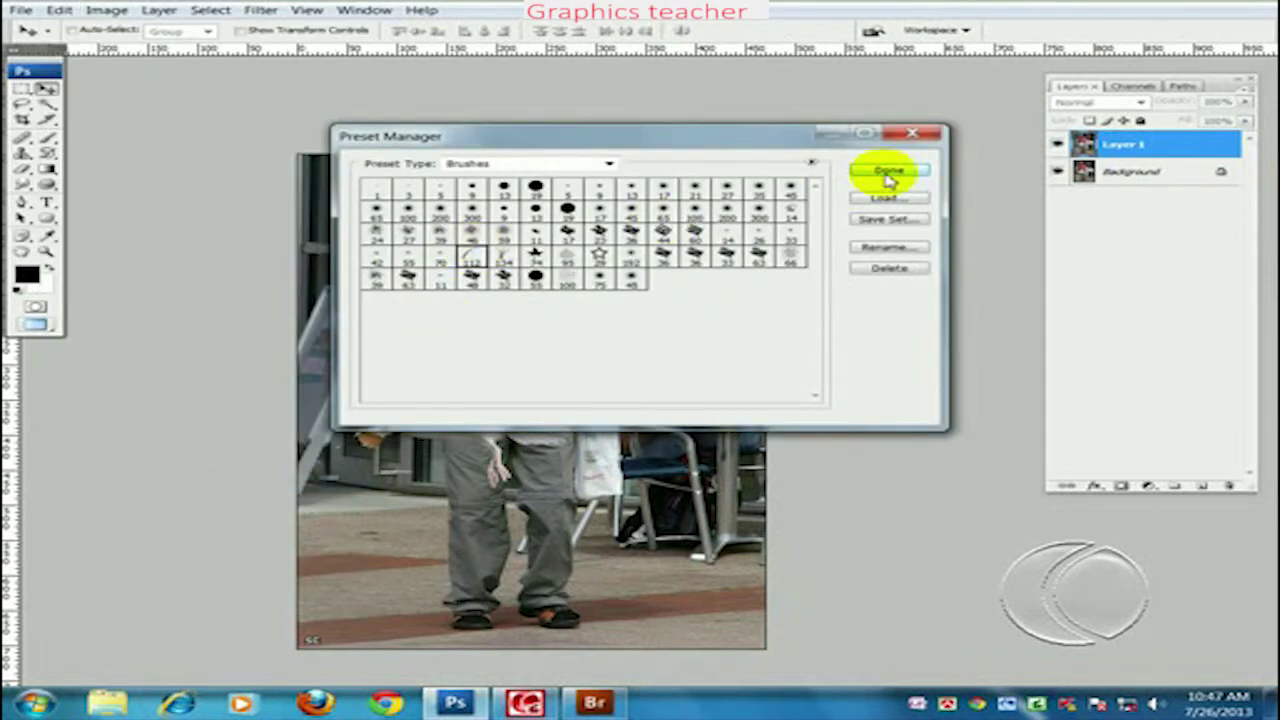
click(889, 174)
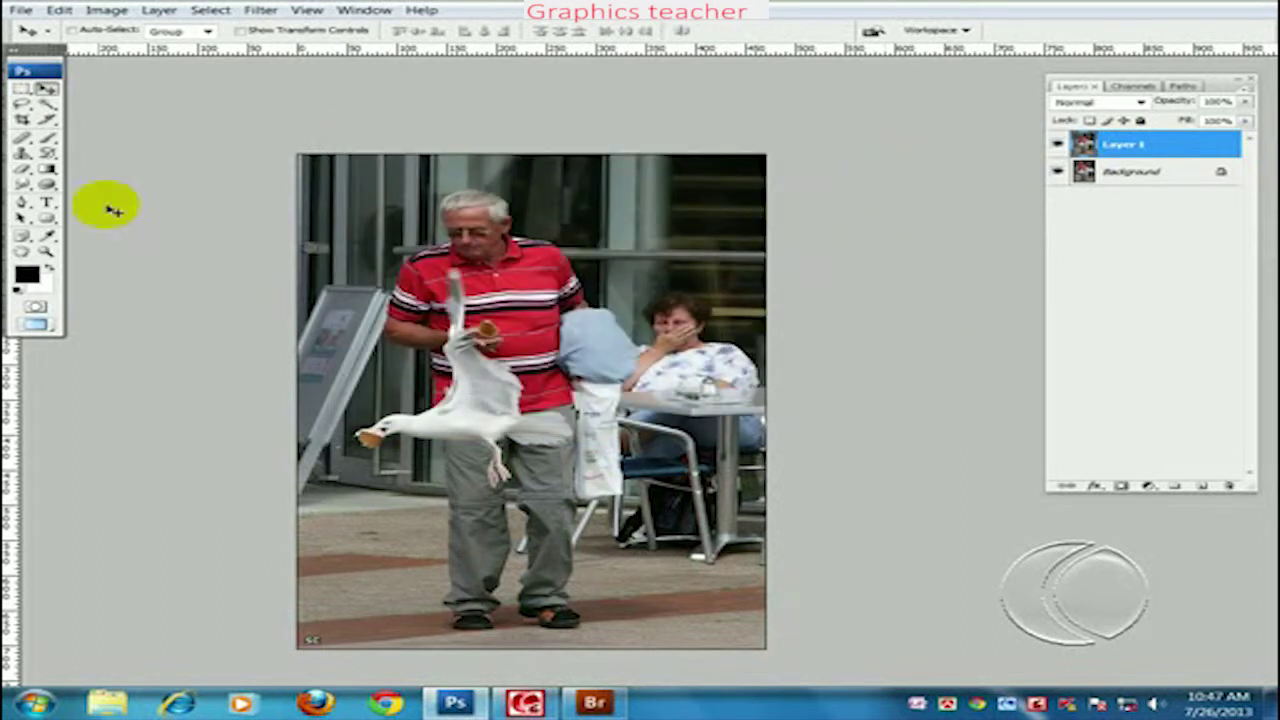
click(46, 137)
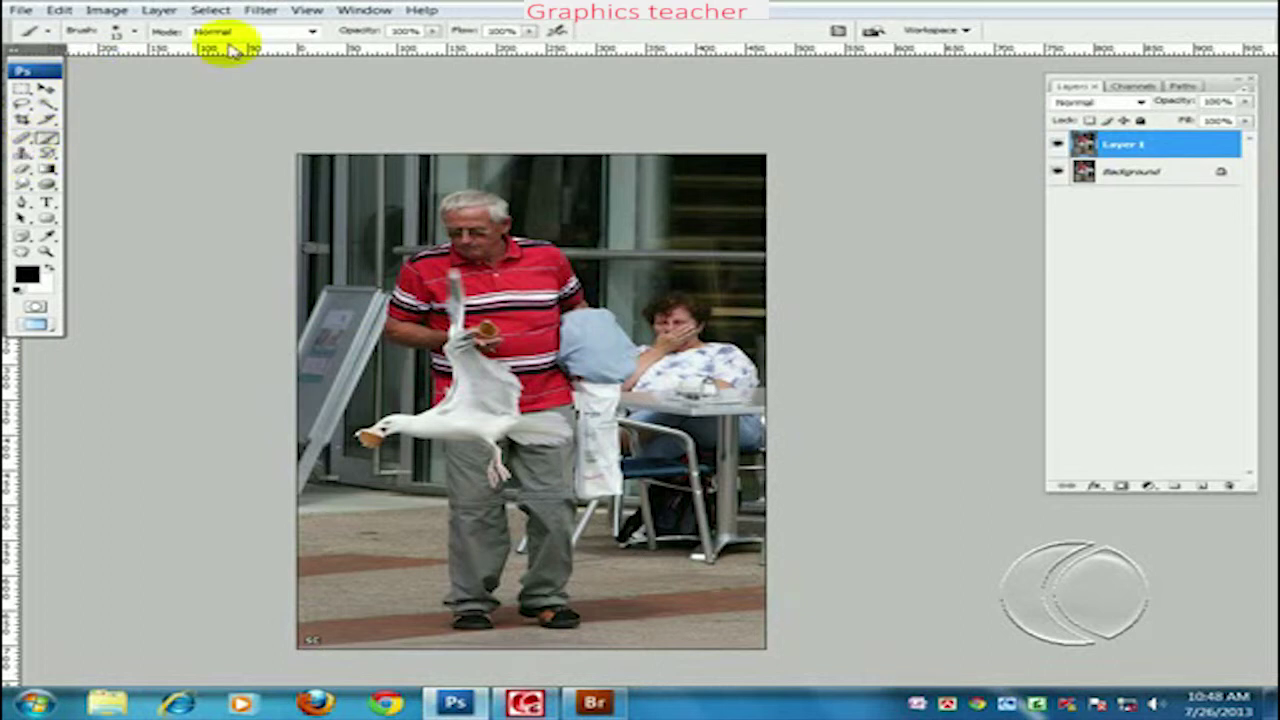
Step: Reopen the Preset Manager to browse the Brushes presets, then close it
click(62, 11)
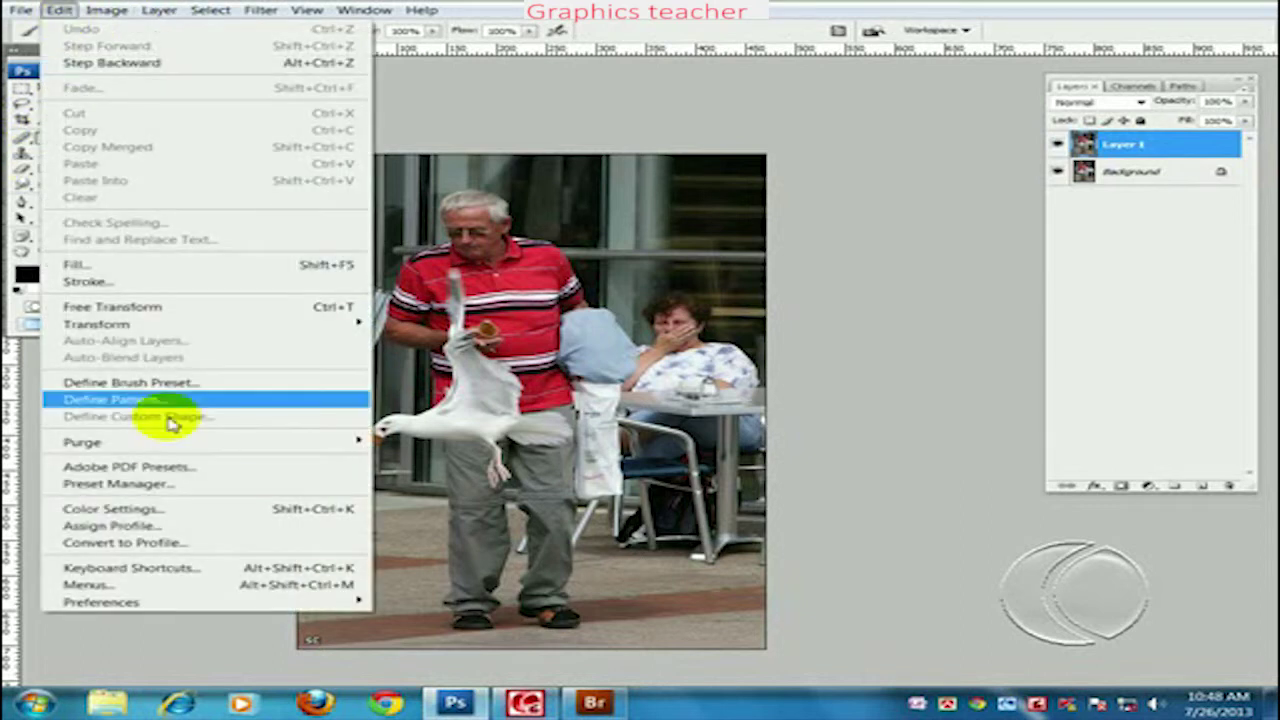
click(180, 486)
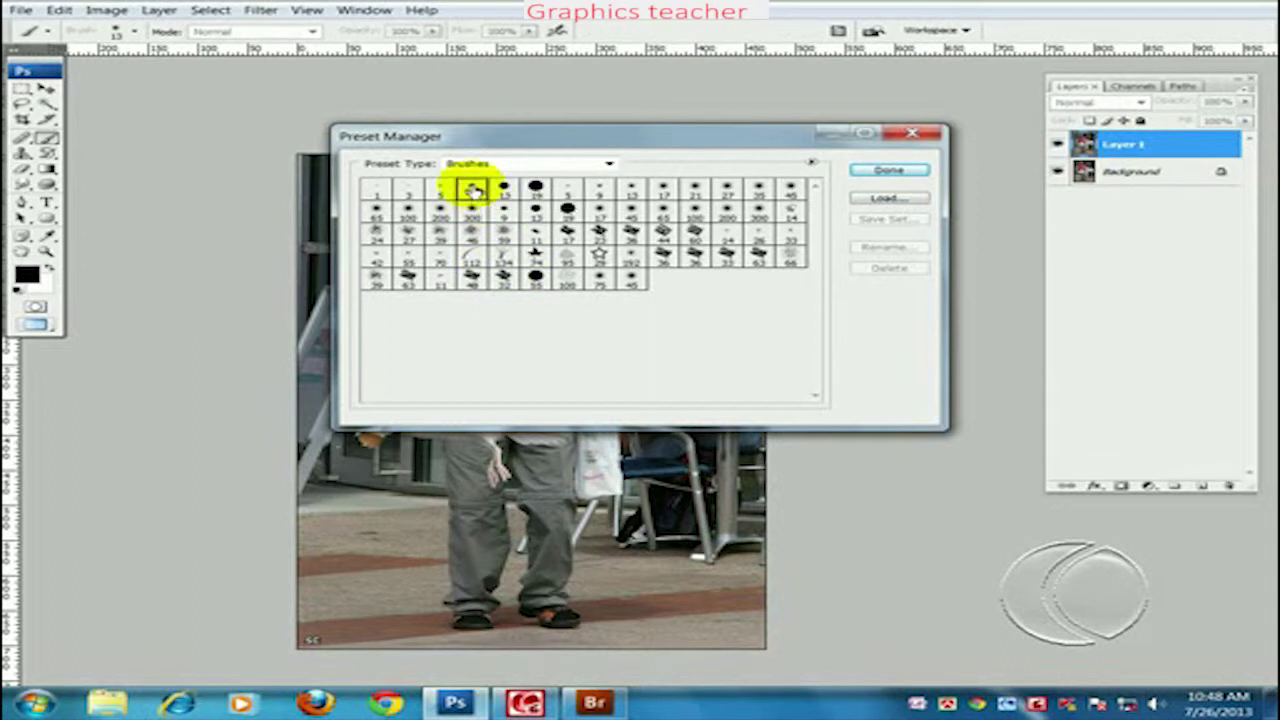
click(472, 190)
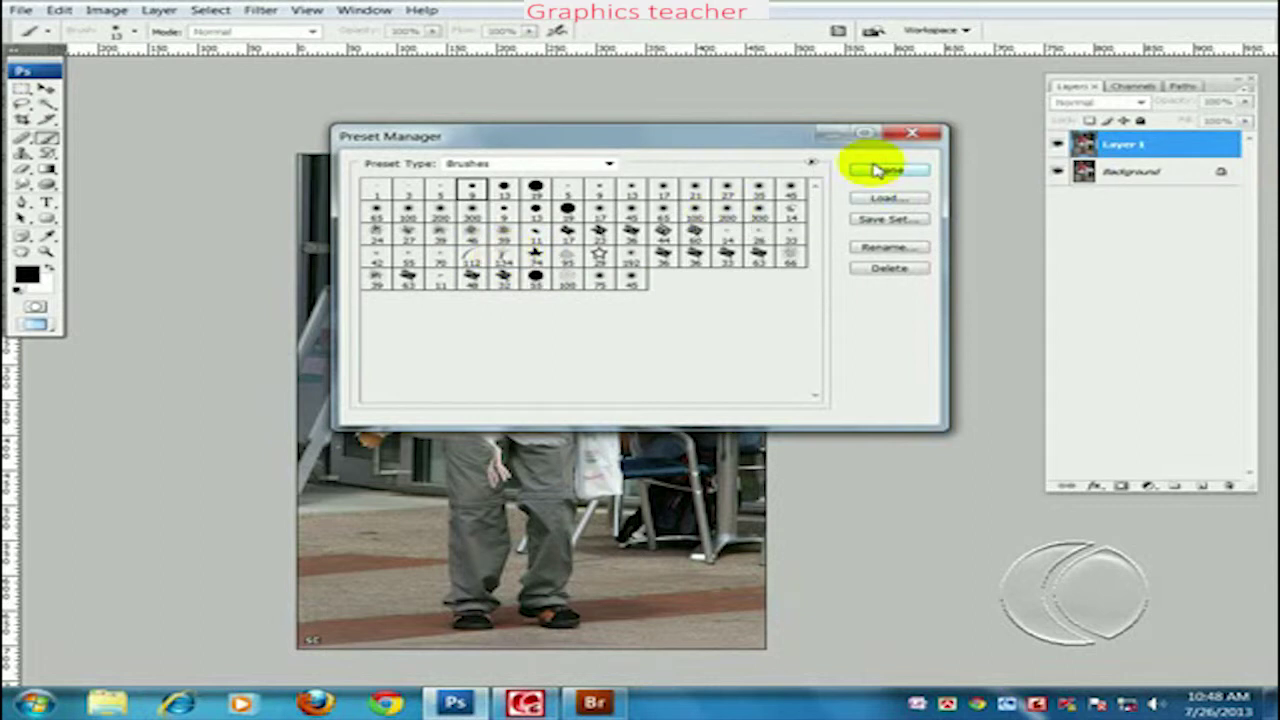
click(910, 134)
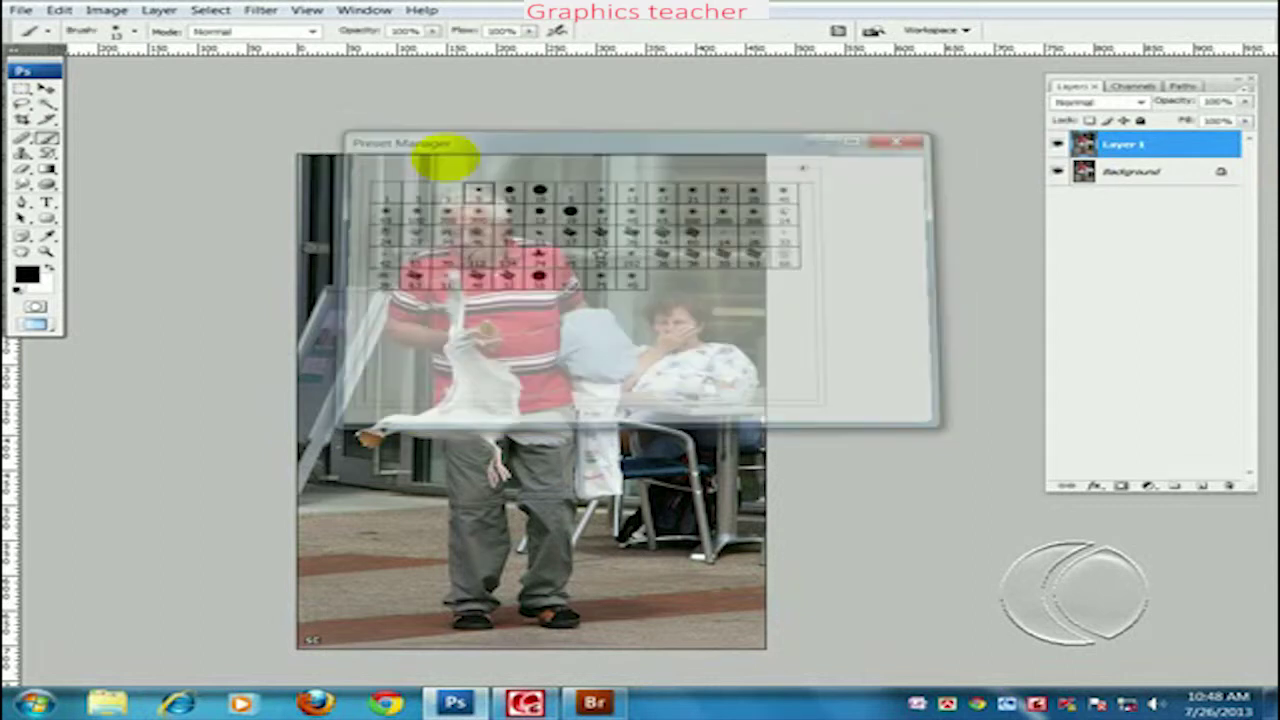
click(58, 10)
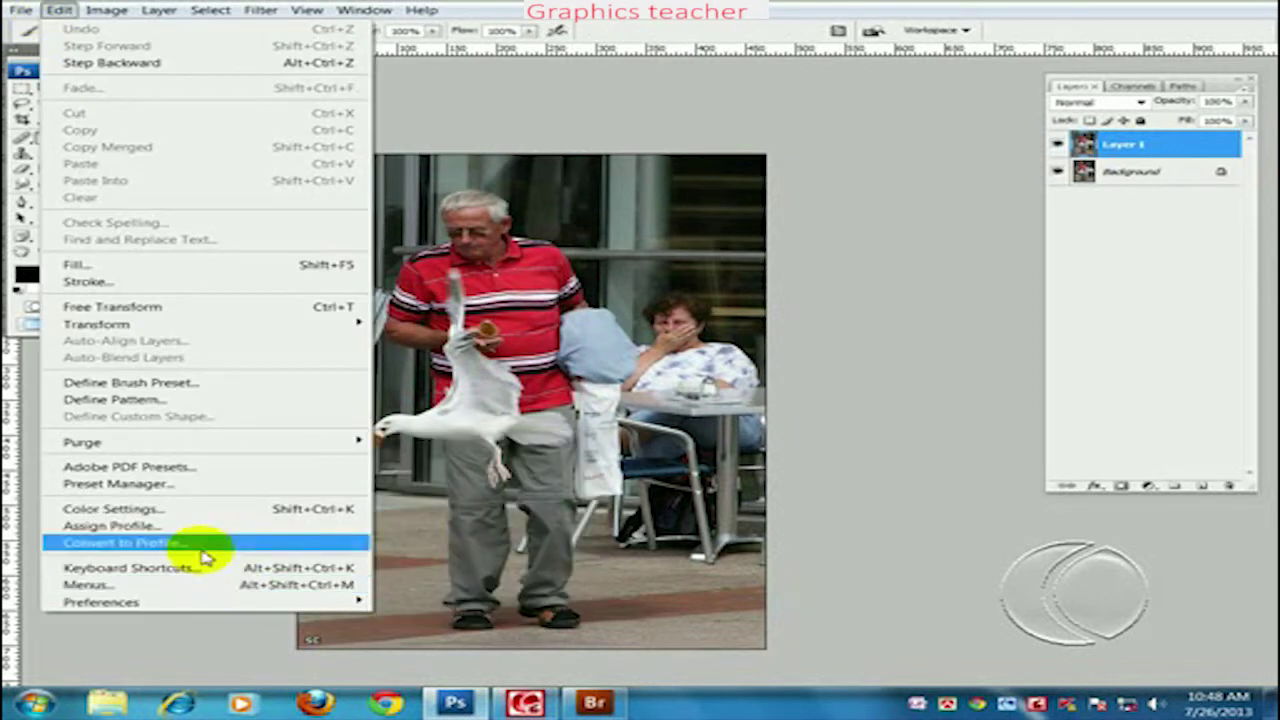
click(190, 508)
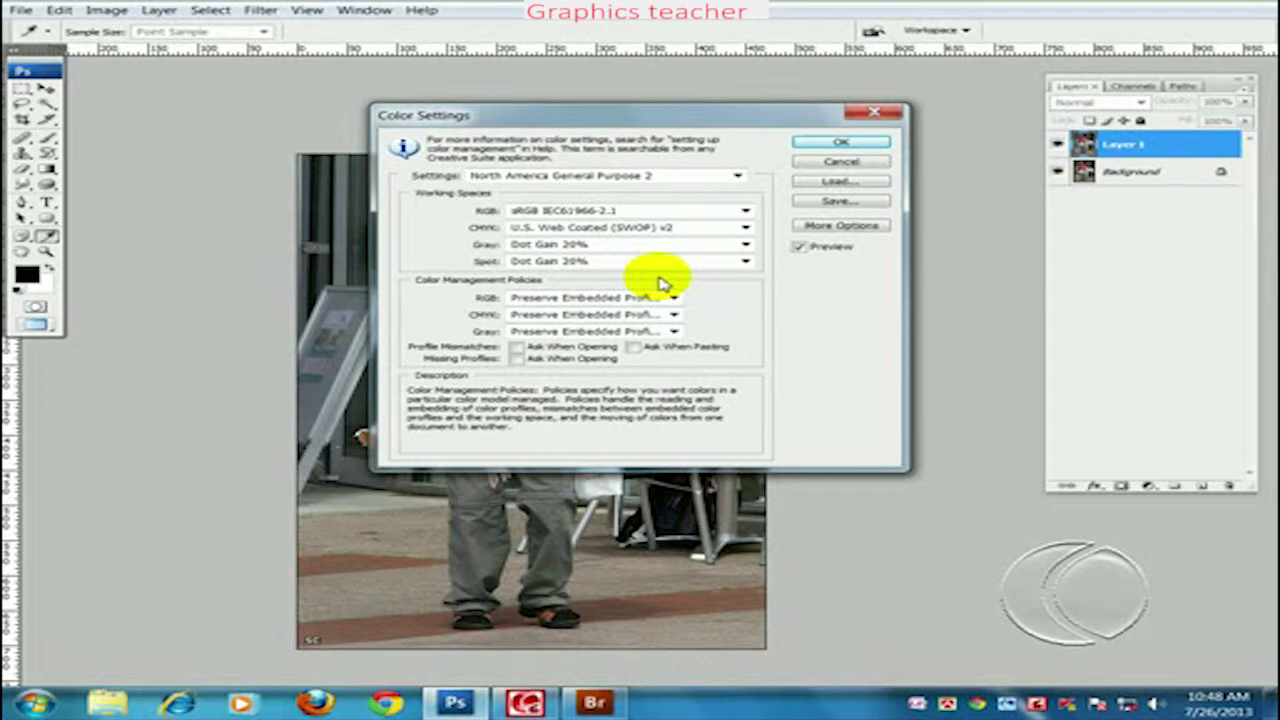
click(594, 216)
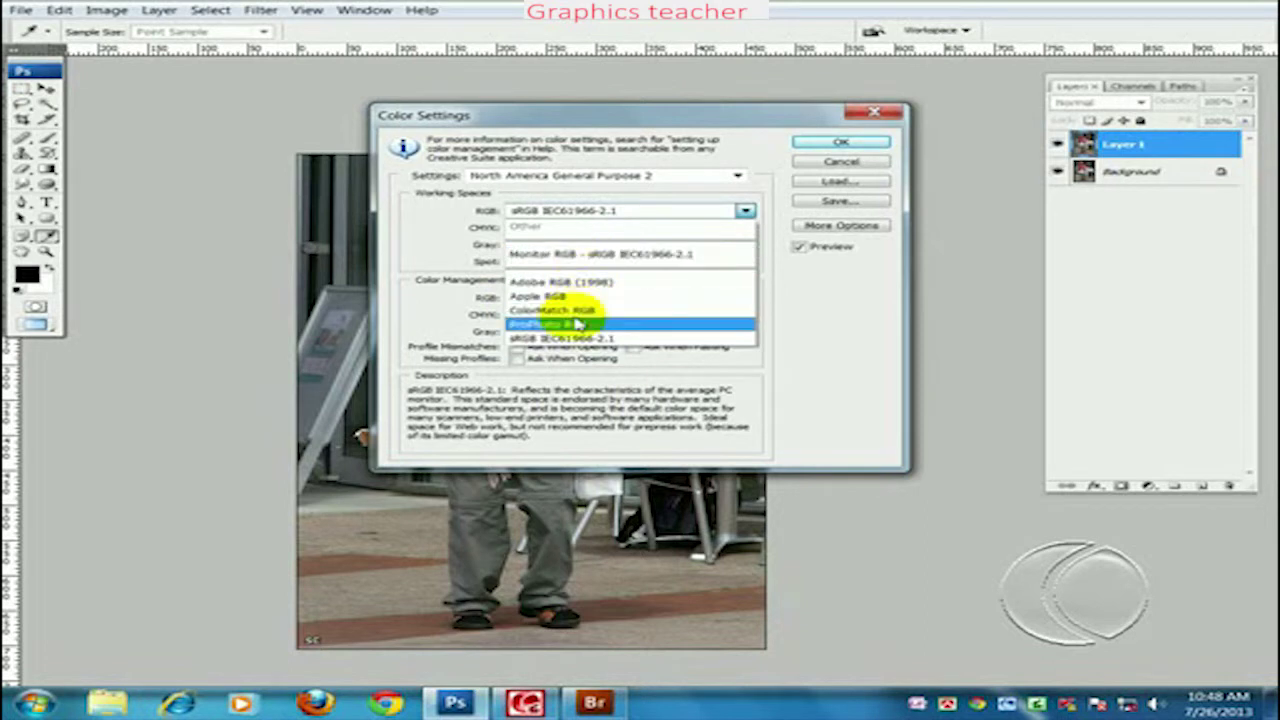
click(843, 329)
click(610, 231)
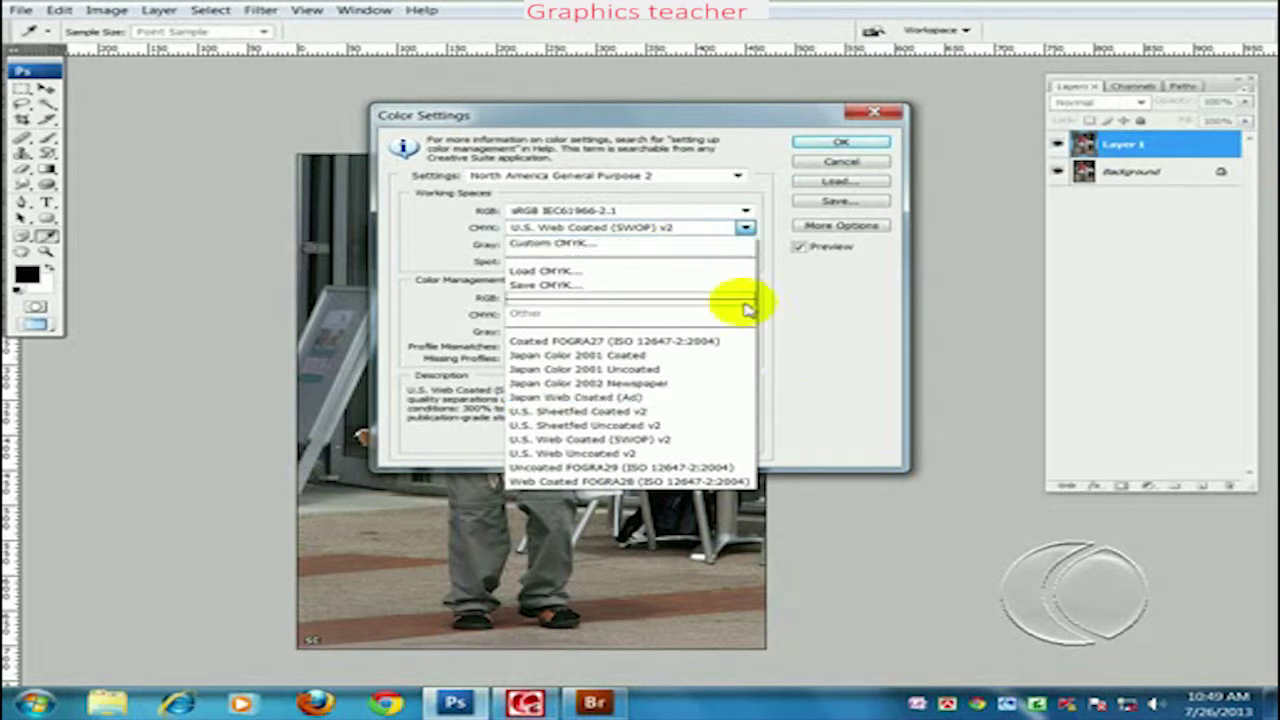
click(818, 312)
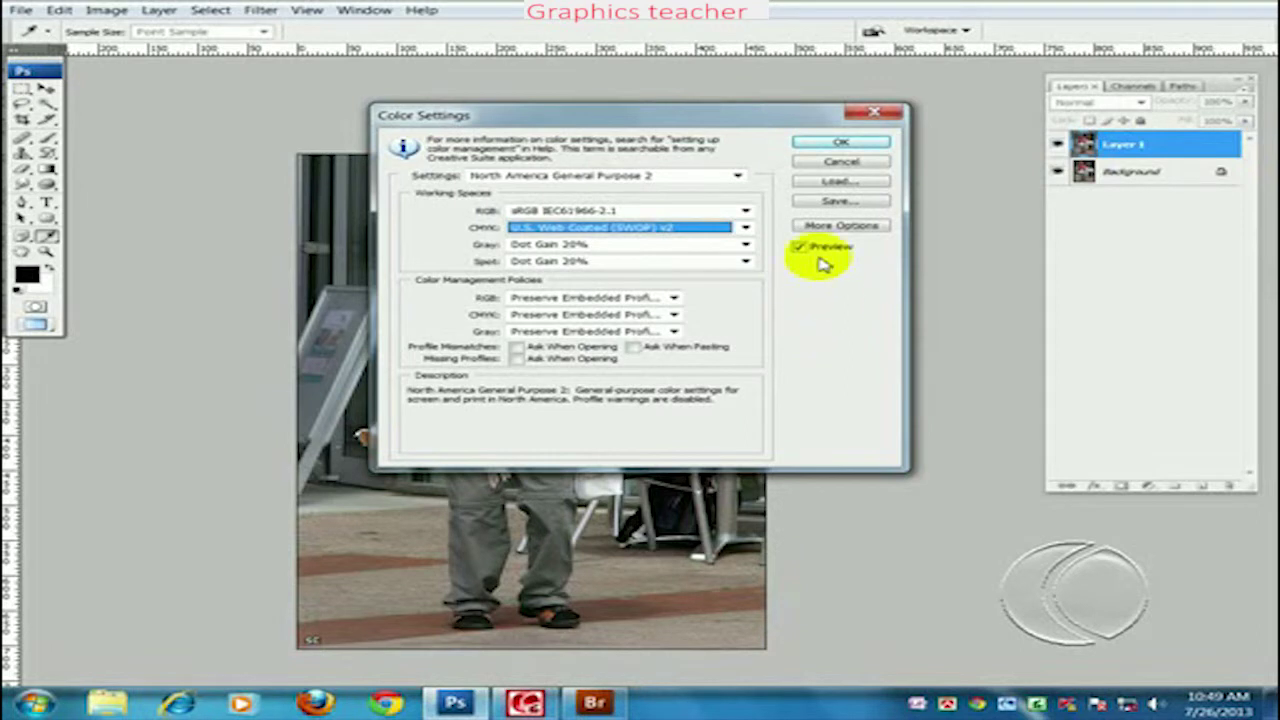
click(852, 164)
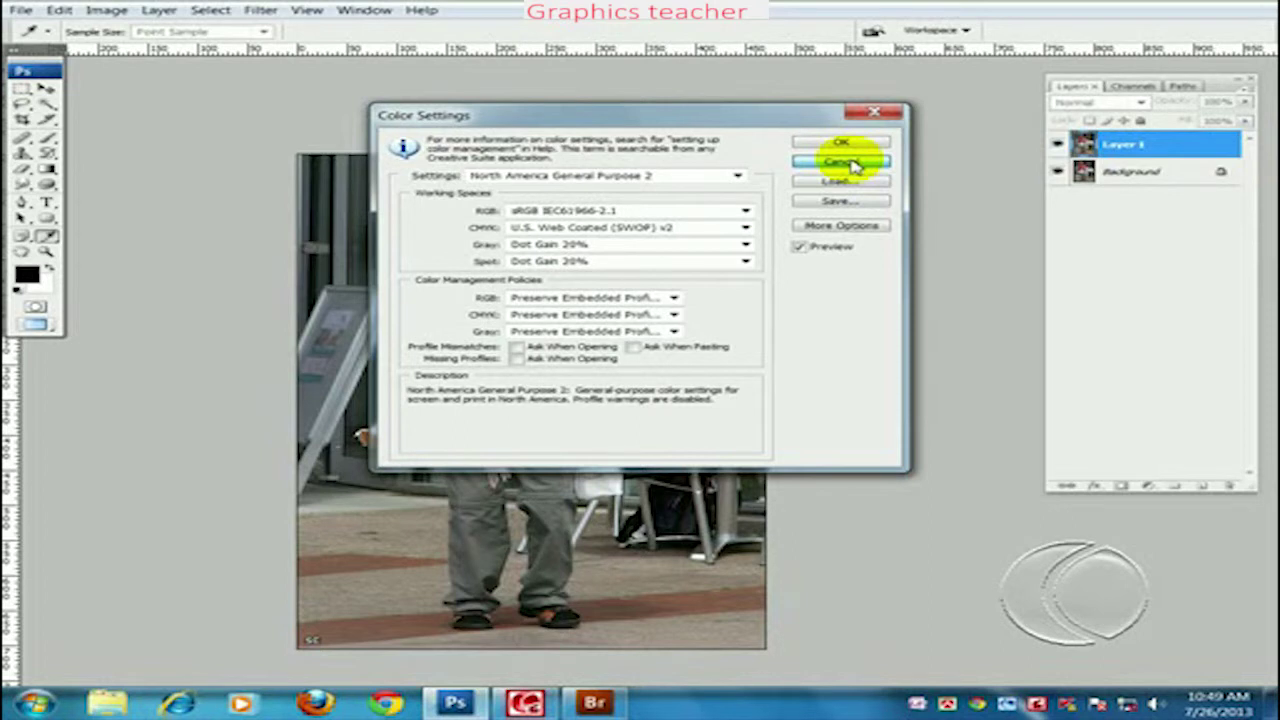
click(850, 162)
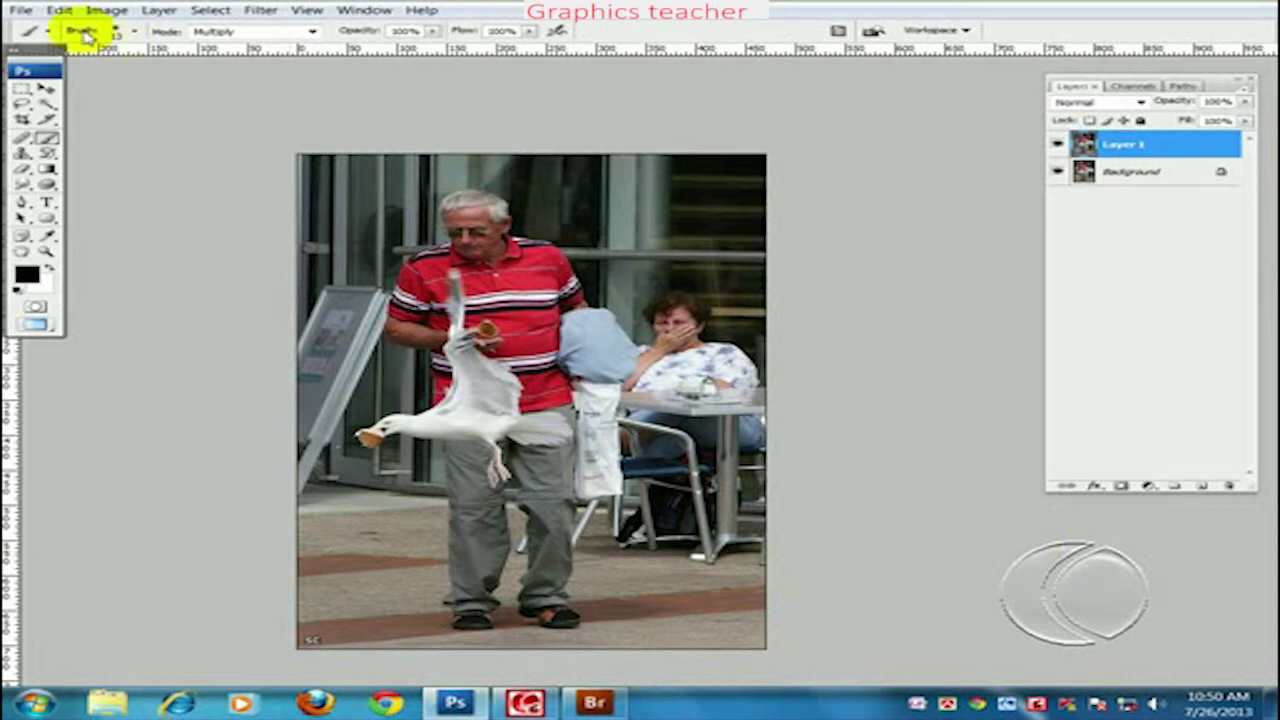
Step: Browse the Edit and File menus, then open Edit > Keyboard Shortcuts and Menus
click(58, 11)
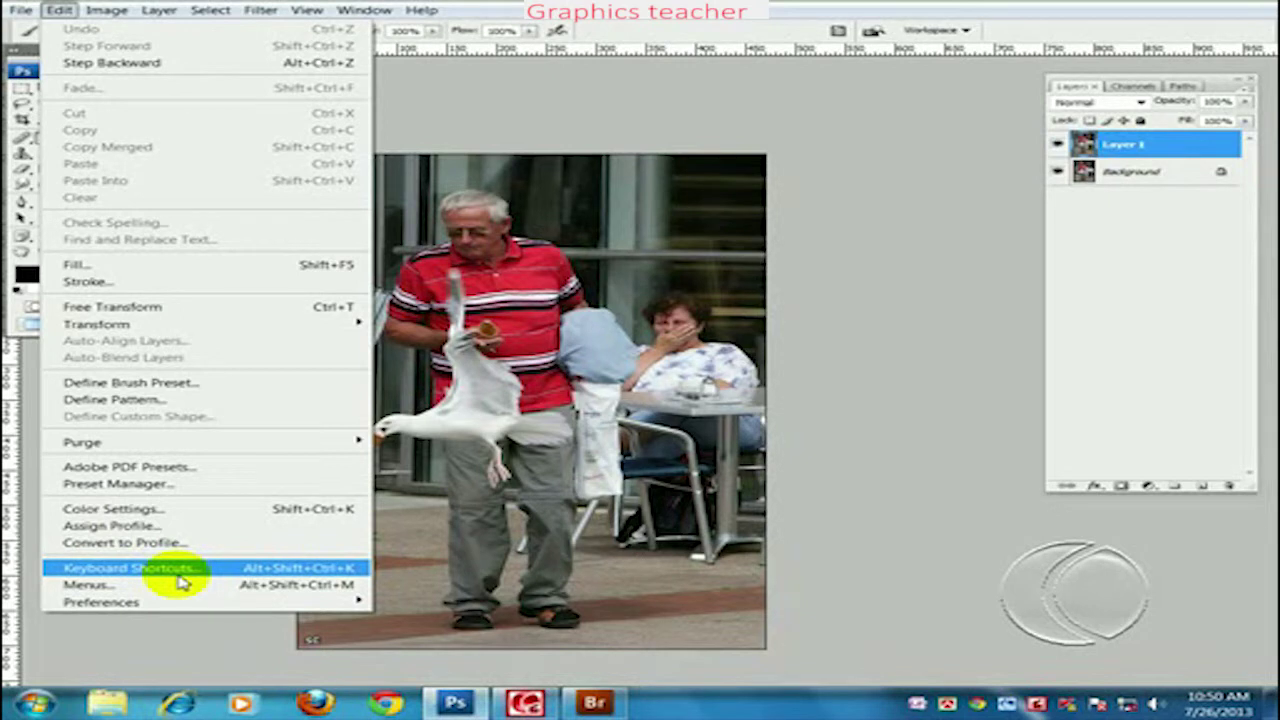
click(780, 546)
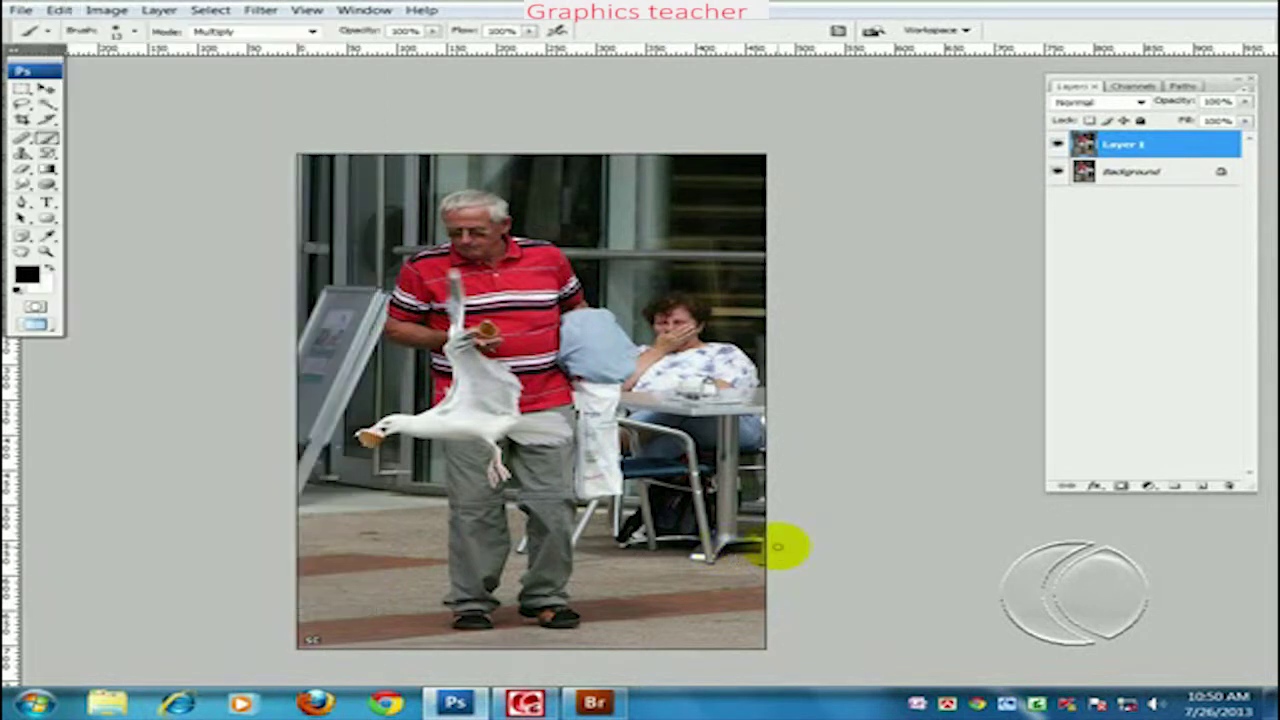
click(20, 10)
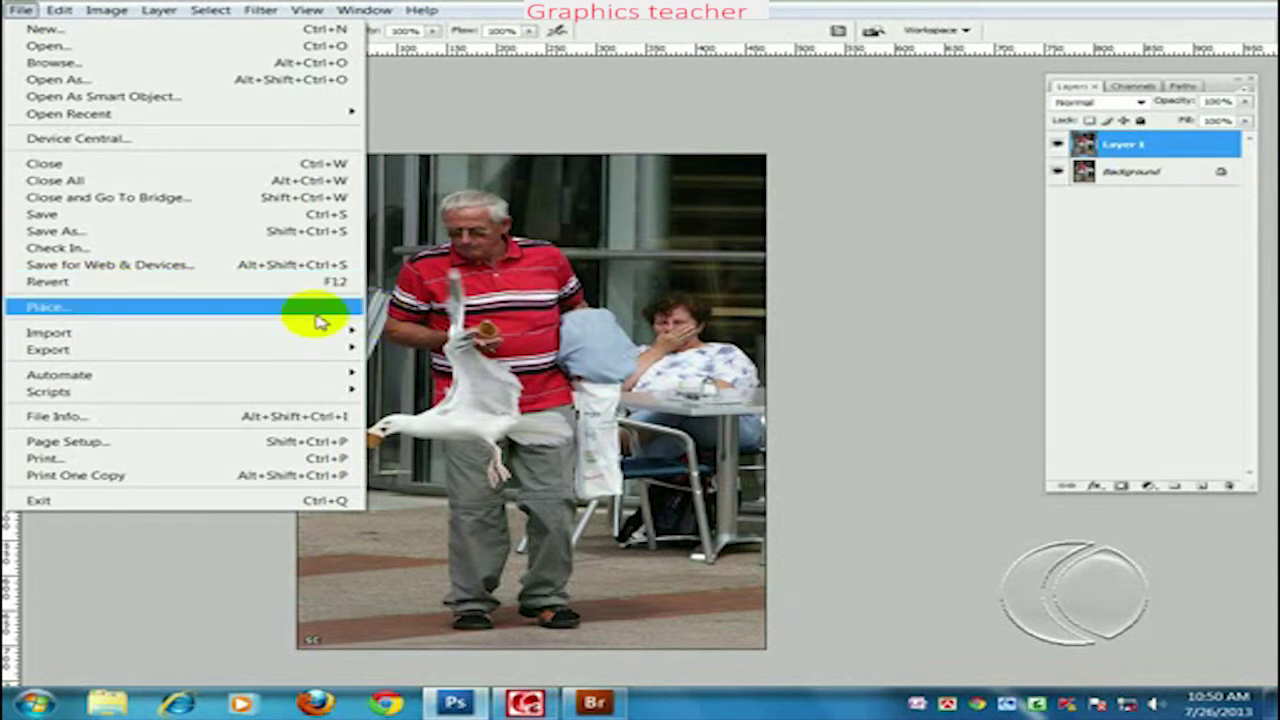
click(937, 517)
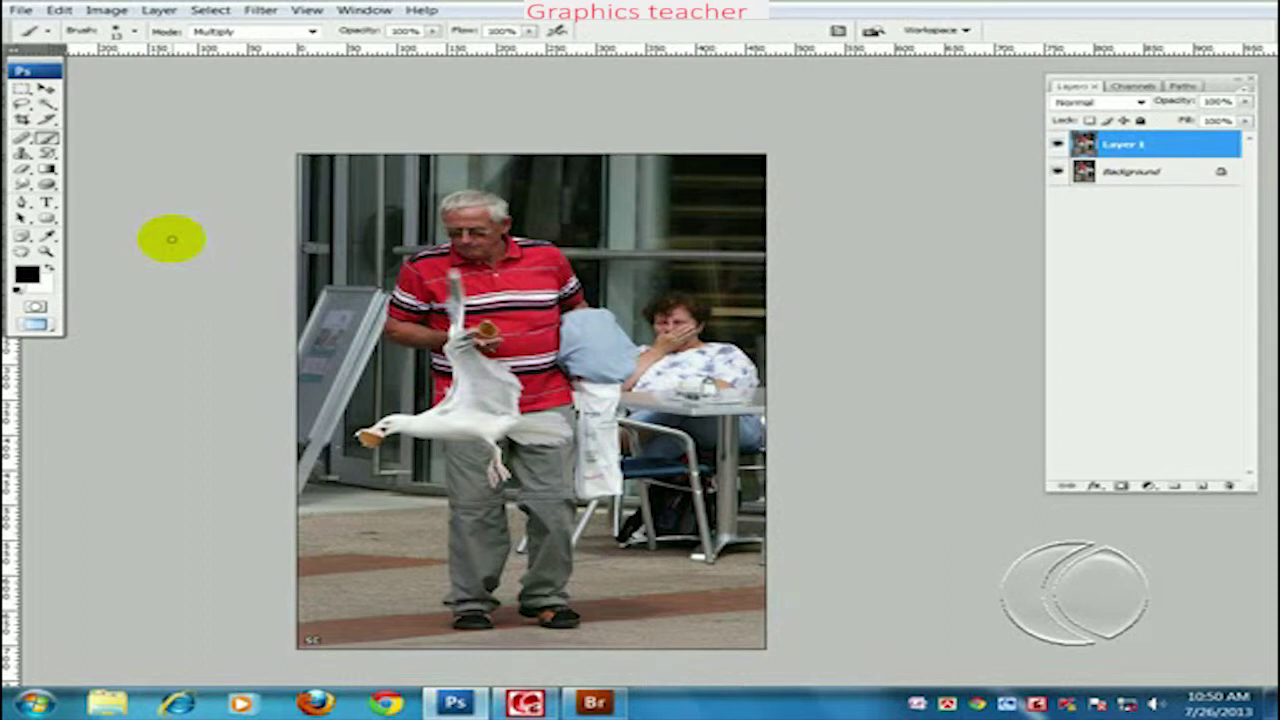
click(59, 10)
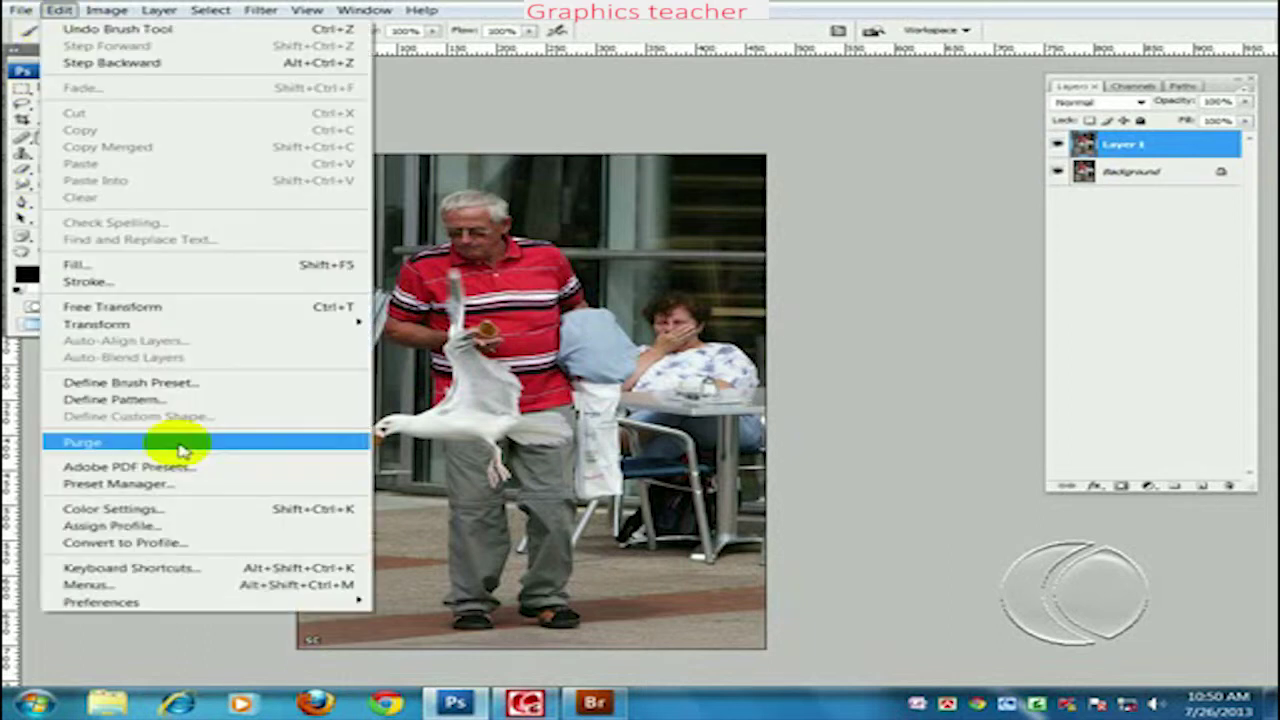
click(177, 569)
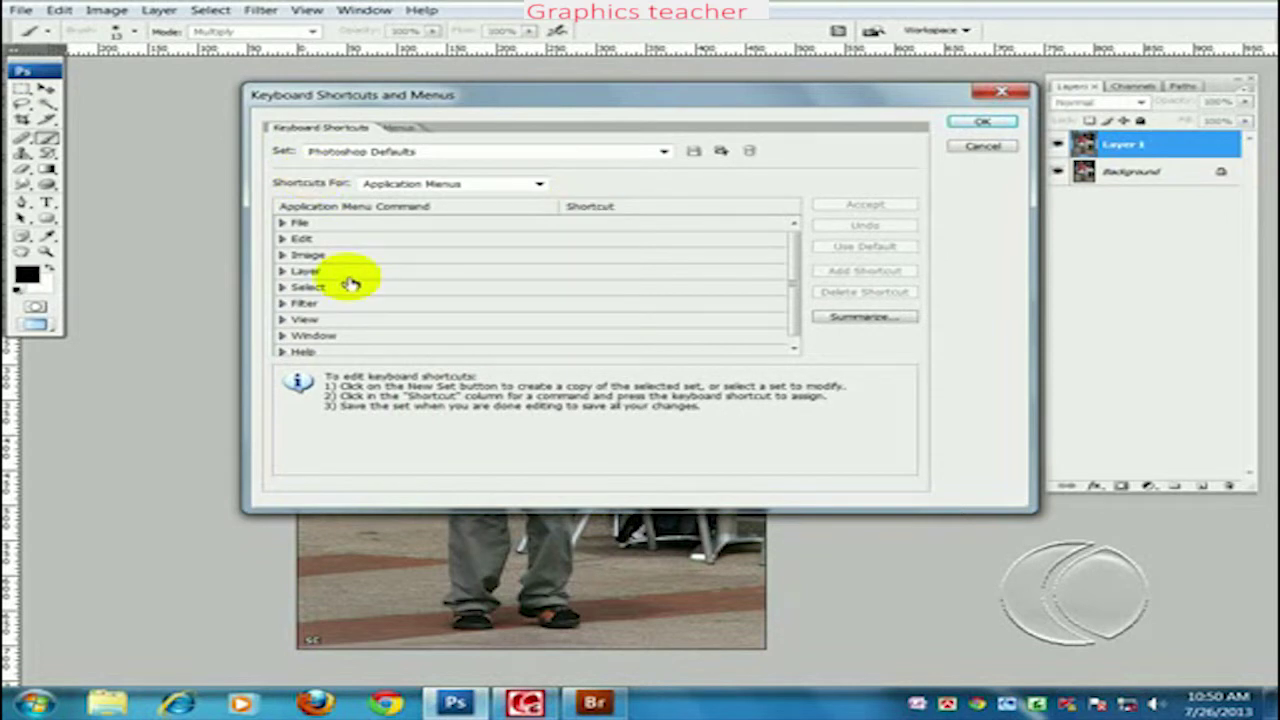
Step: Expand the File commands in Application Menus and select the Place command's shortcut
click(292, 224)
click(284, 224)
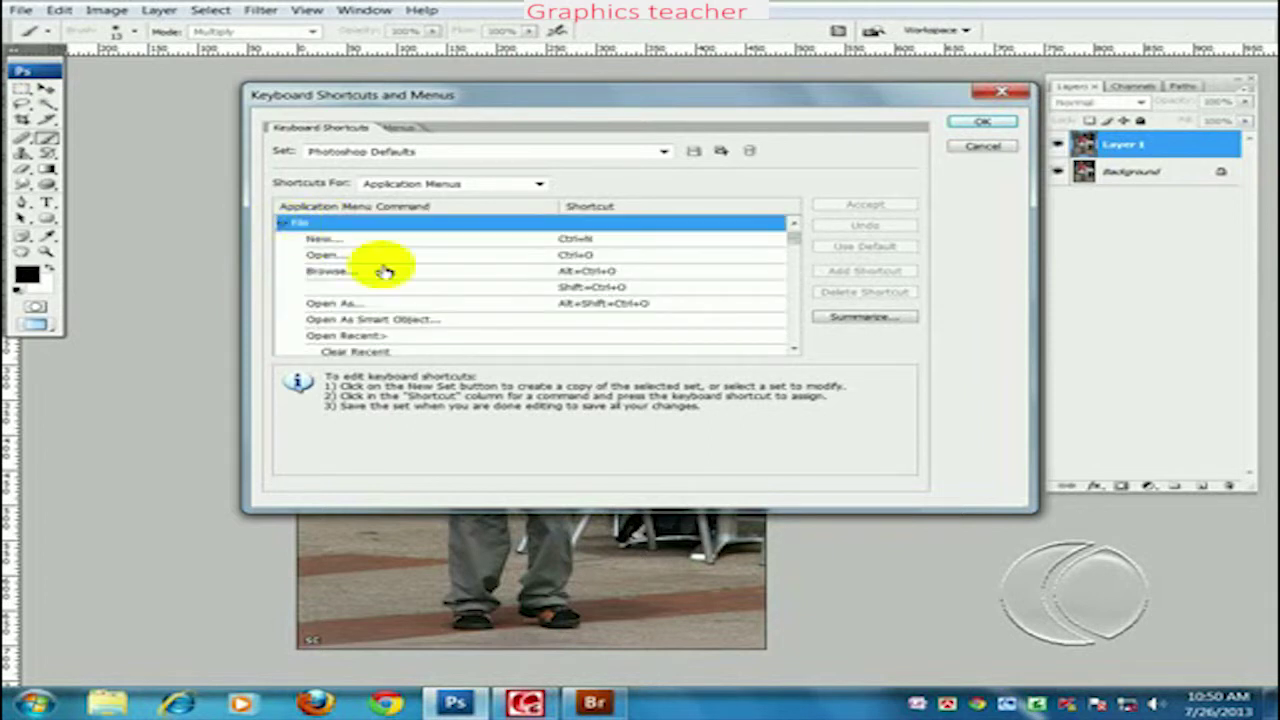
click(794, 349)
click(794, 349)
click(794, 349)
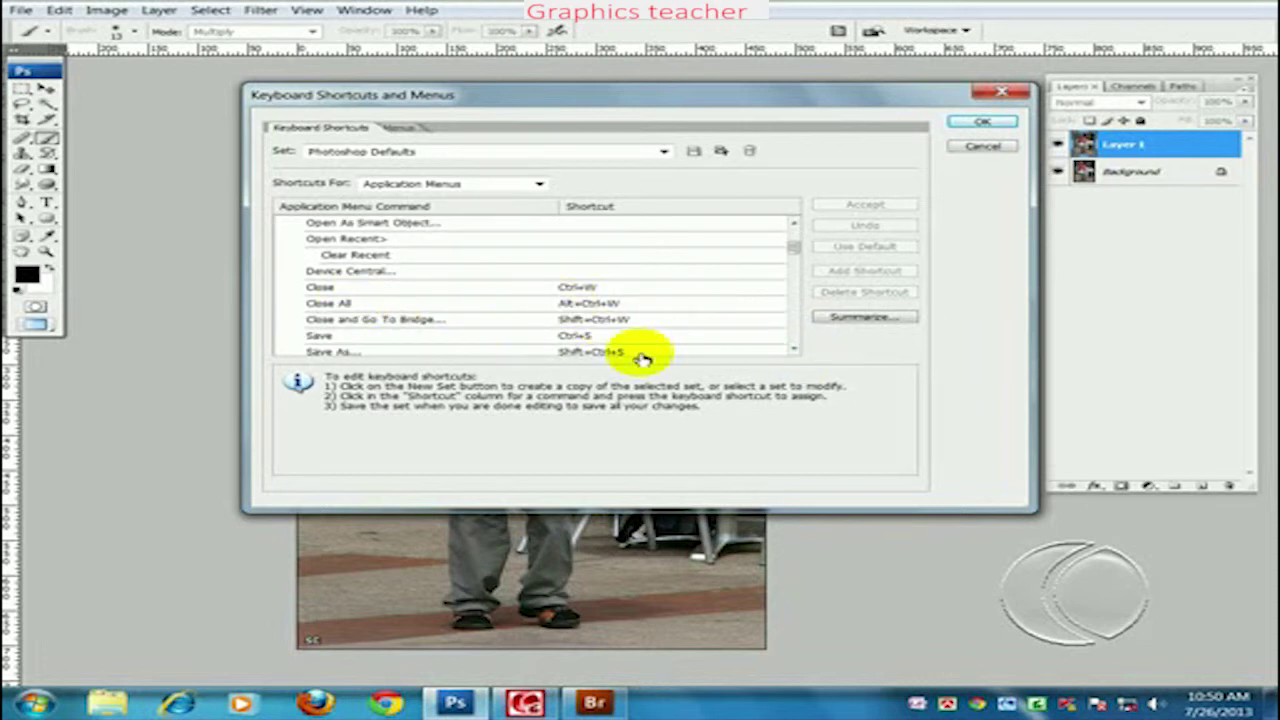
click(794, 349)
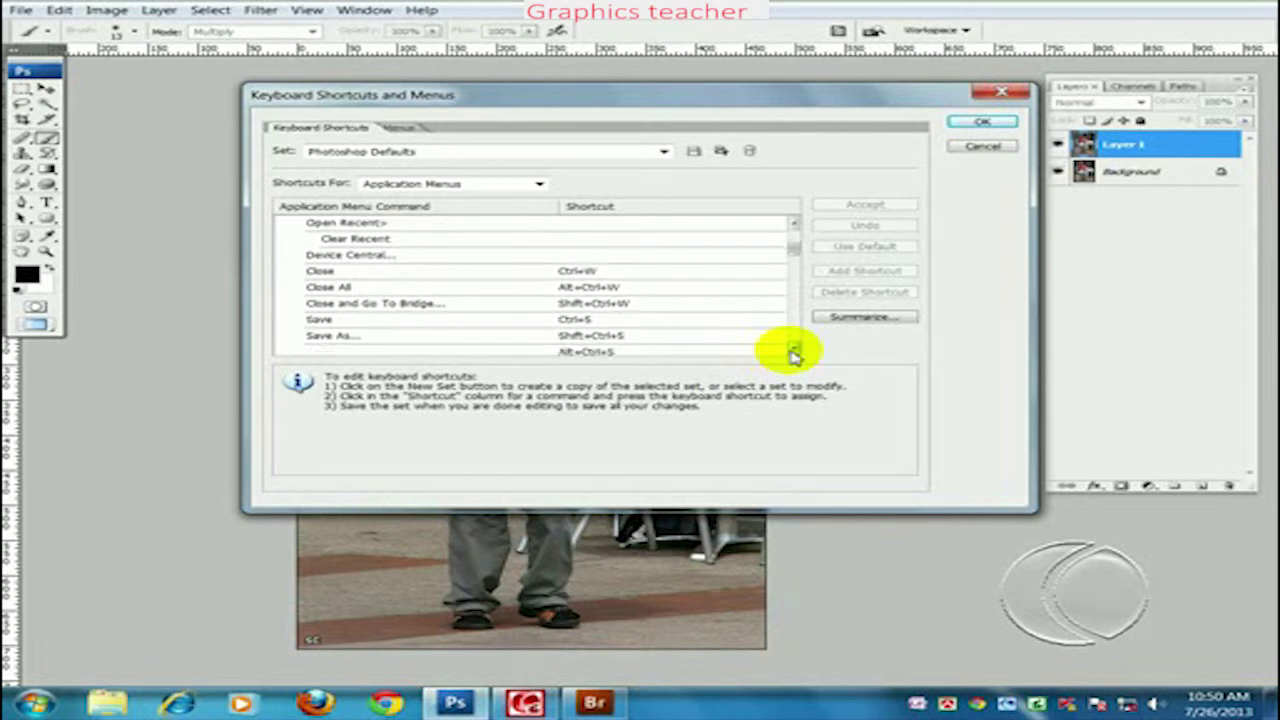
click(794, 349)
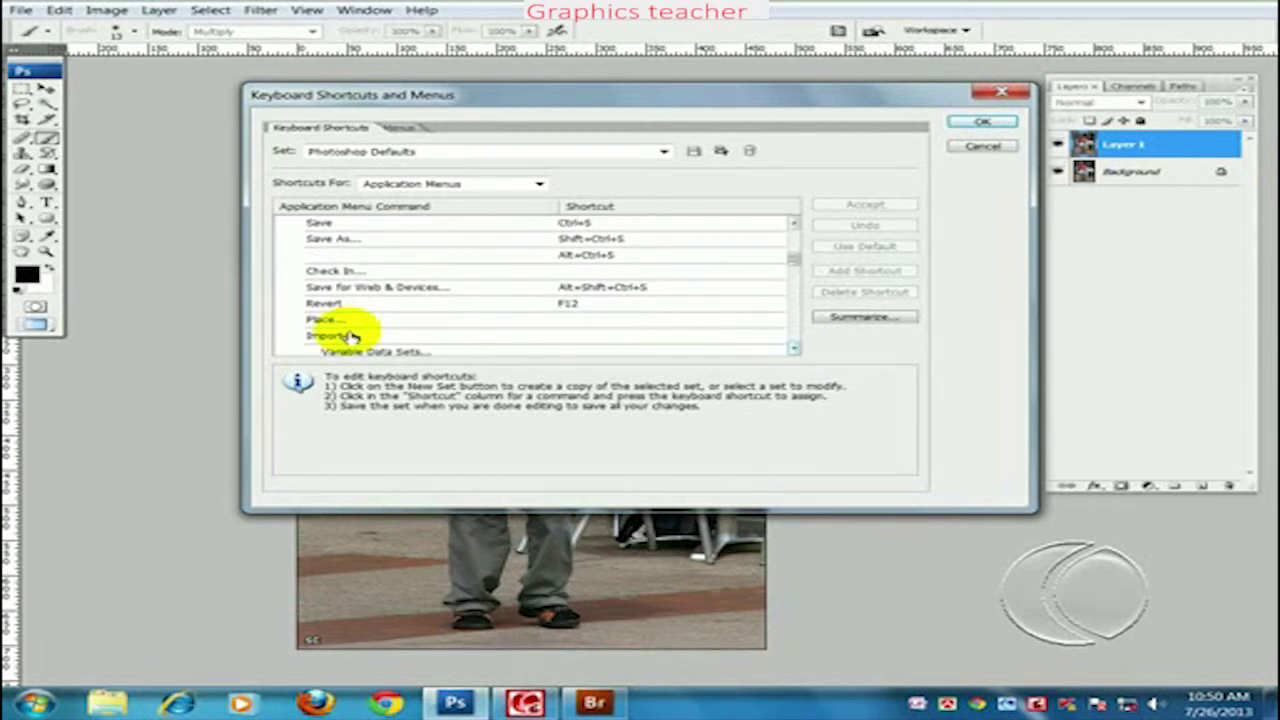
click(578, 325)
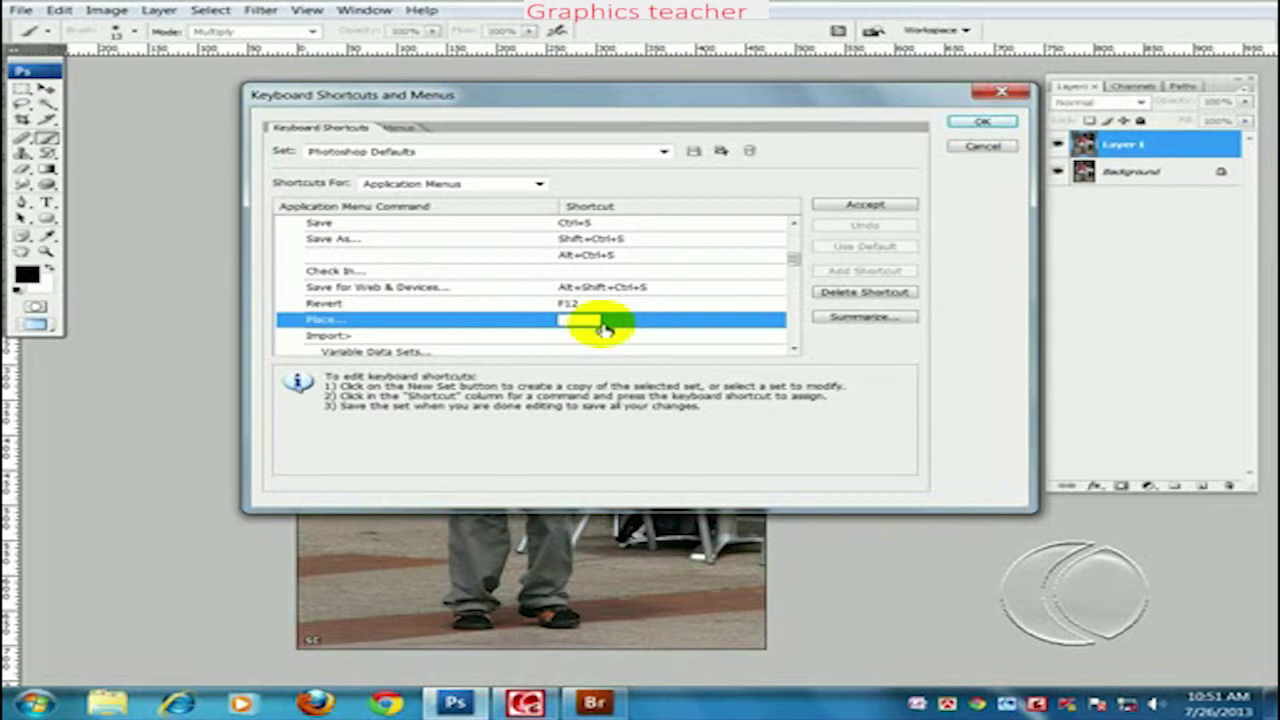
Step: Assign Alt+Ctrl+P to Place, save the modified shortcut set, and select the Move tool
key(ctrl+p)
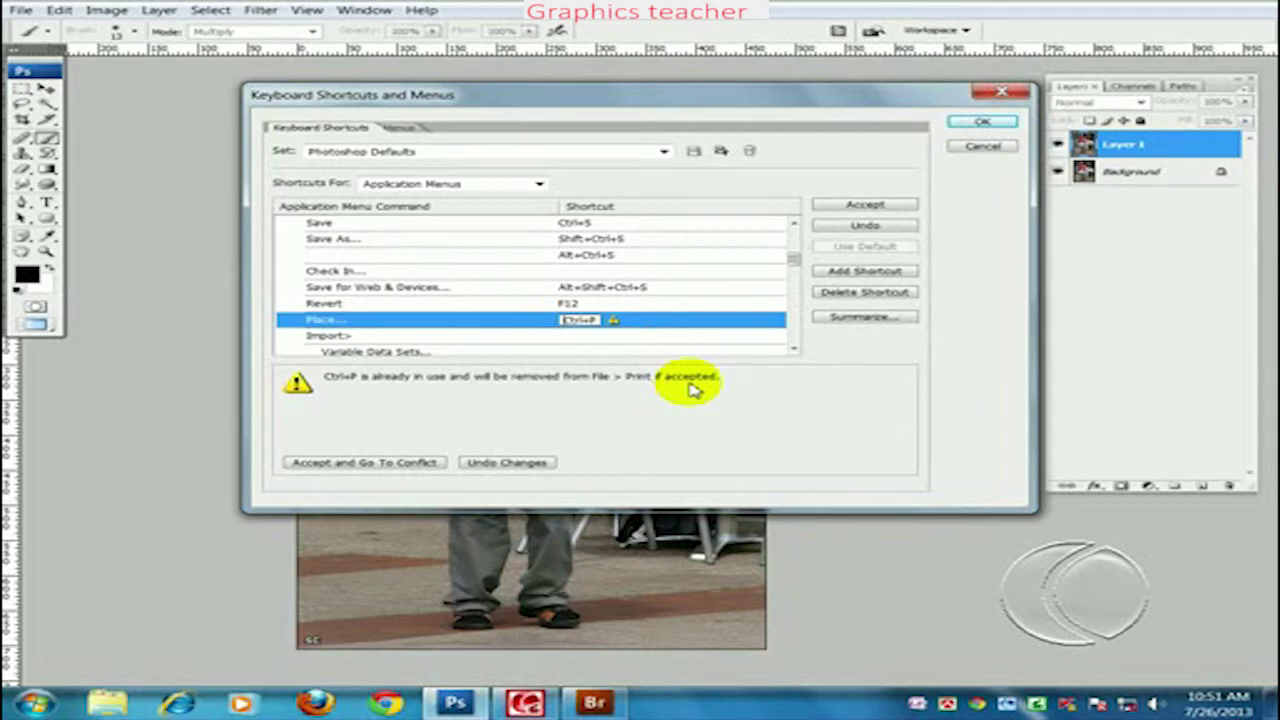
key(BackSpace)
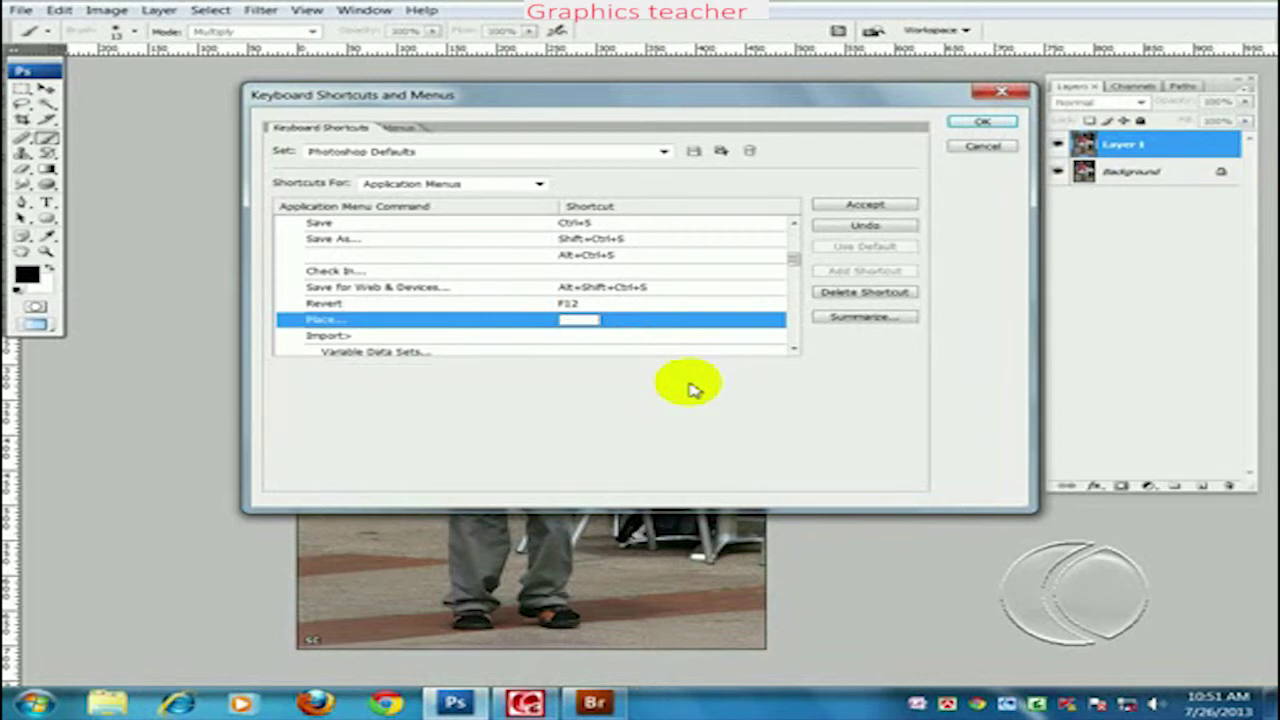
key(ctrl+alt+p)
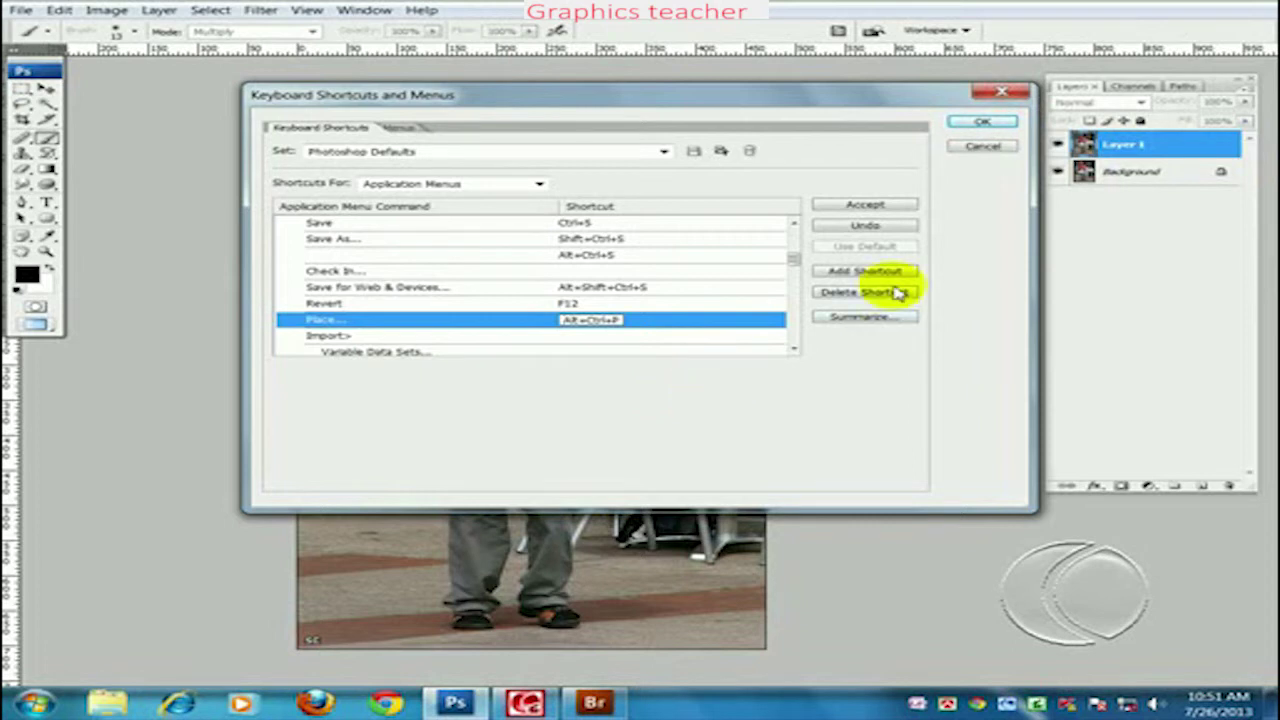
key(Return)
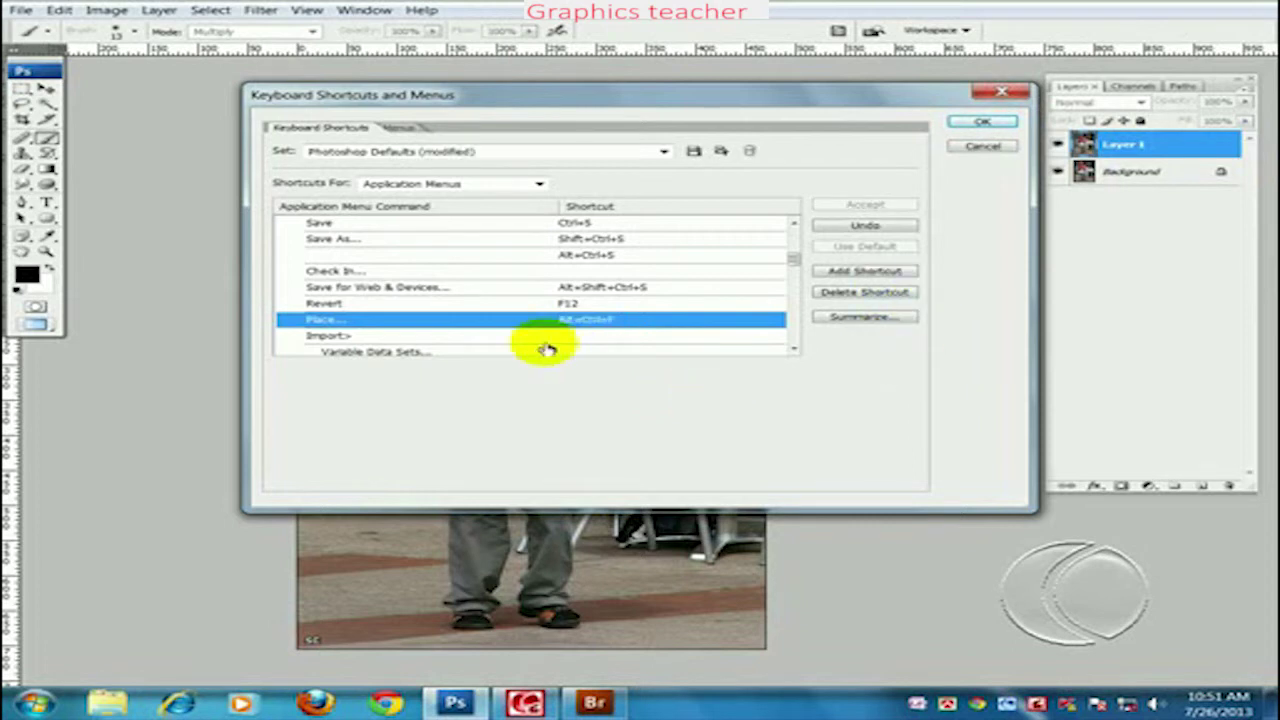
click(980, 124)
click(46, 90)
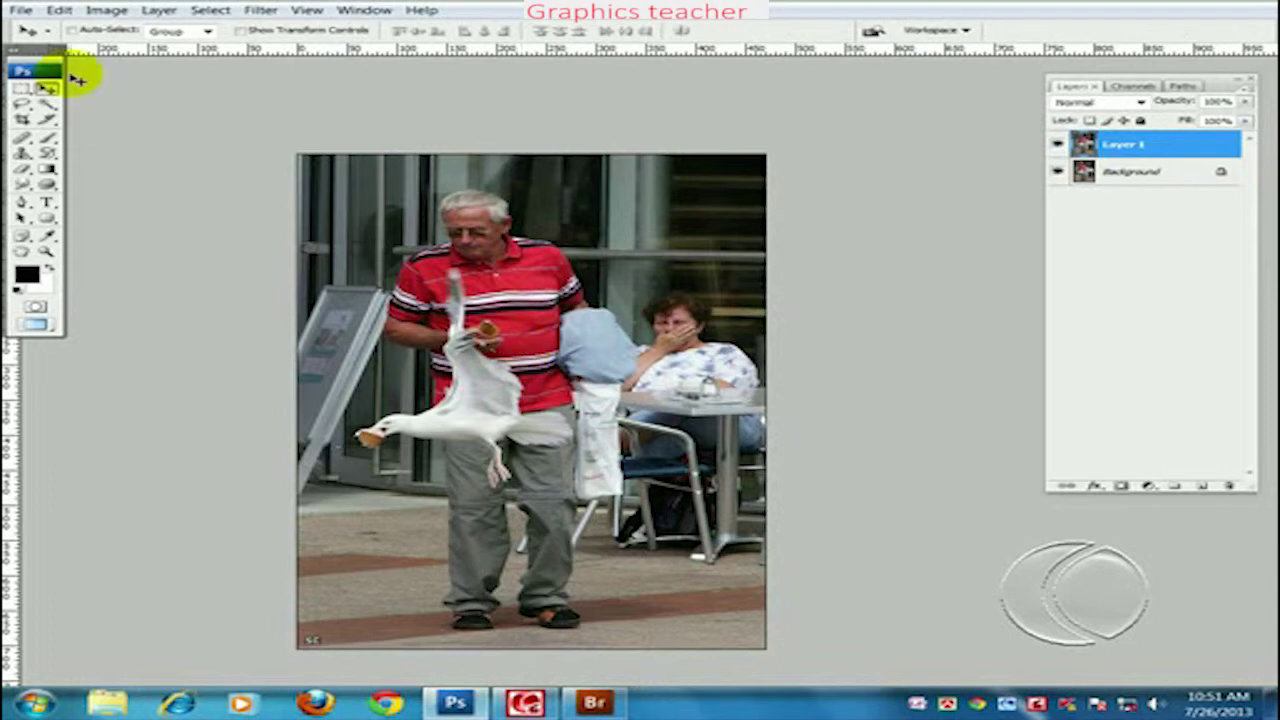
Step: Place the yellow car image a6c6c5ed.png into the photo and commit it as a layer
key(ctrl+shift+p)
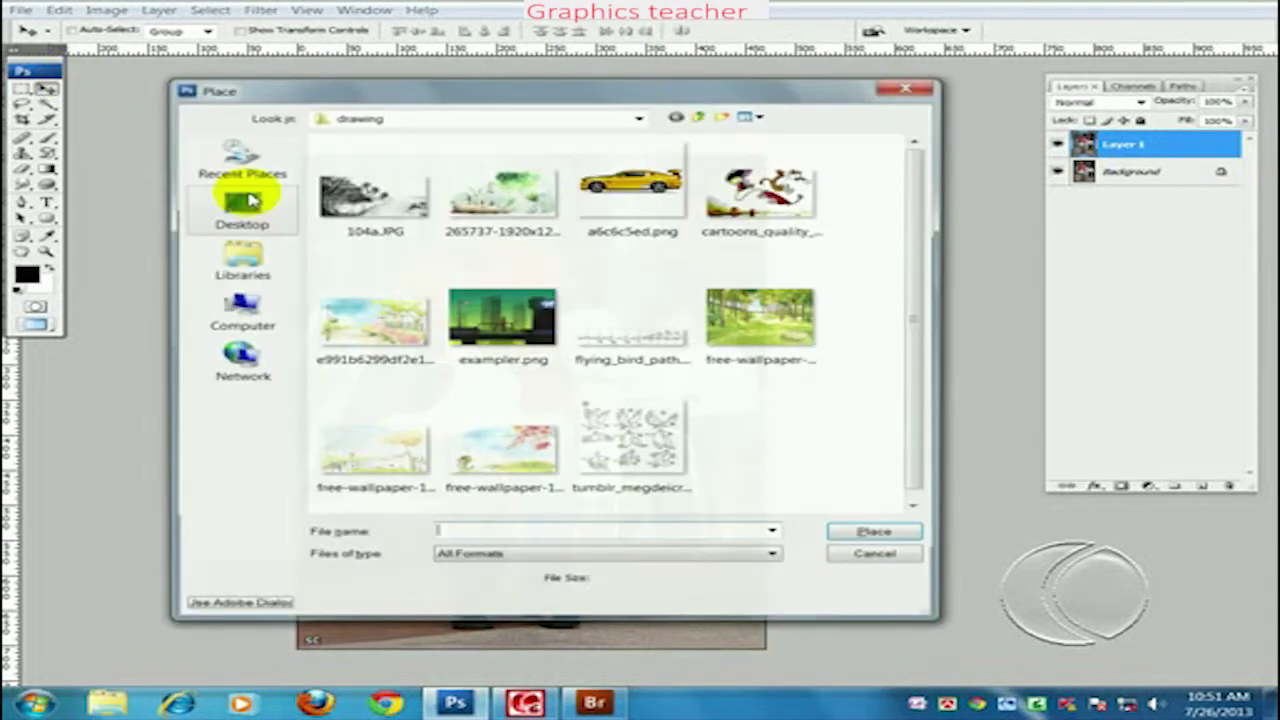
click(660, 180)
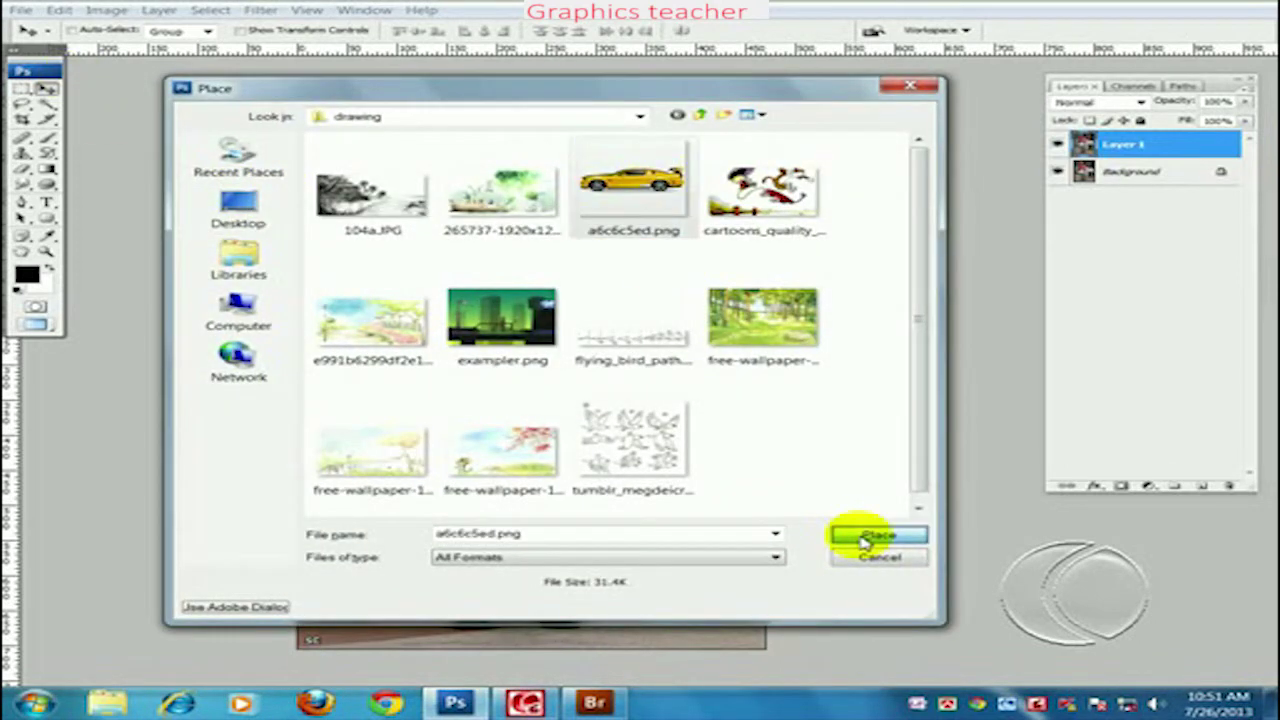
click(870, 535)
key(Return)
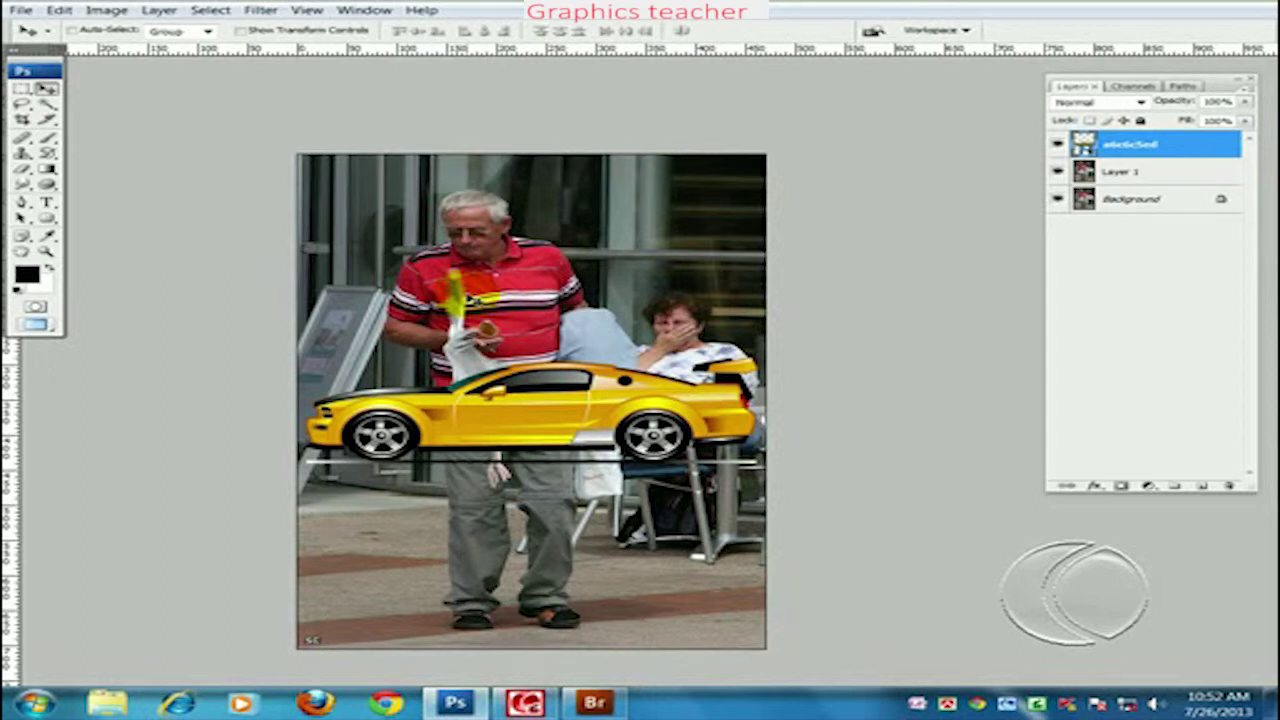
click(60, 10)
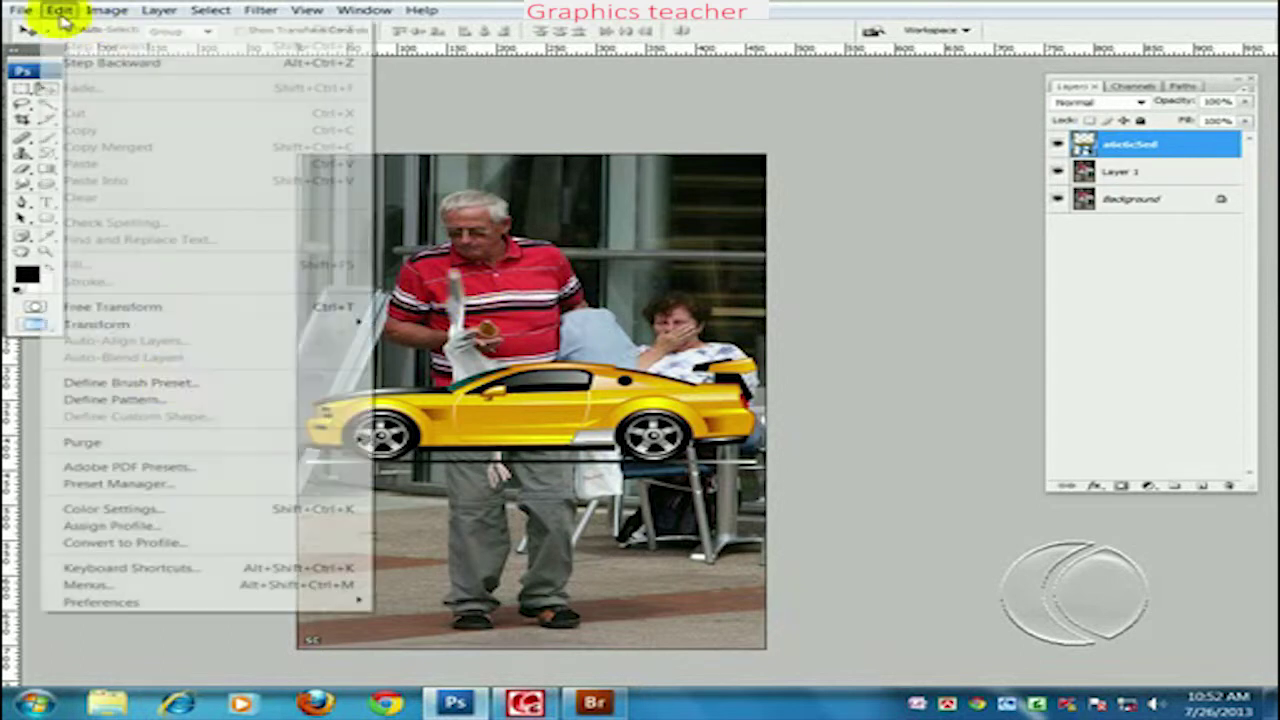
mouse_move(150, 601)
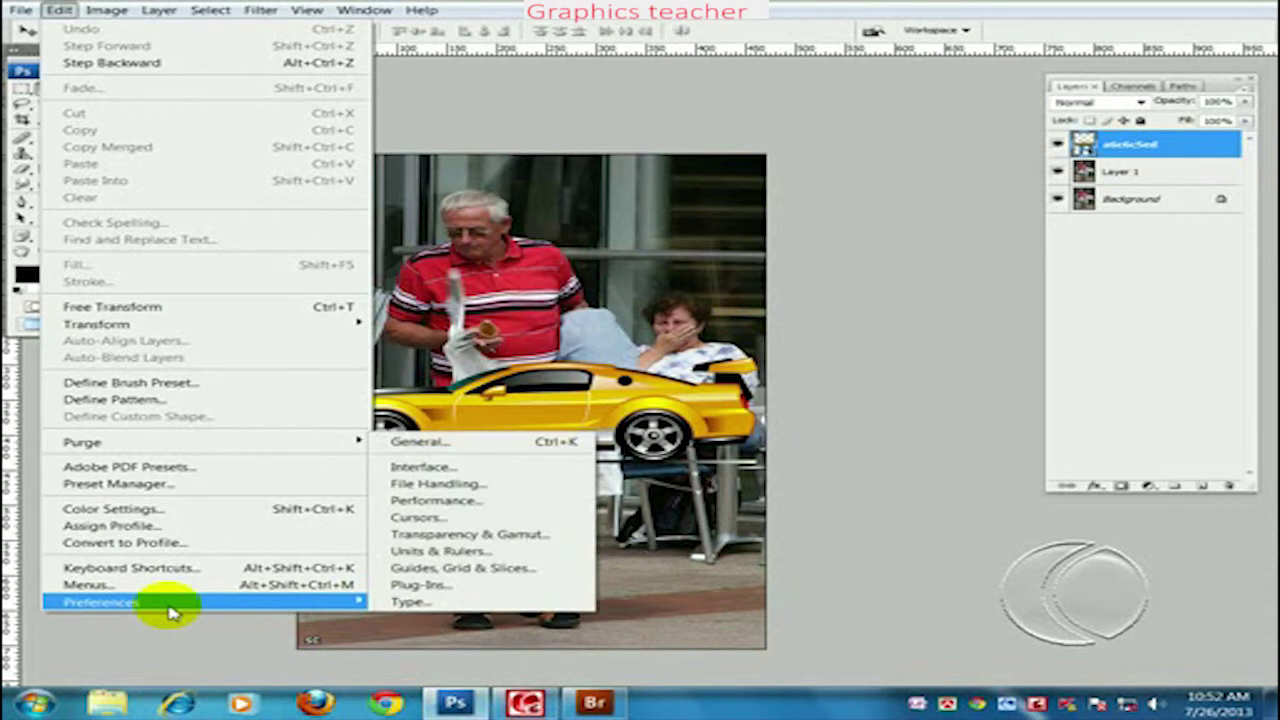
Step: Open General preferences, keeping Adobe Color Picker and Bicubic image interpolation
click(430, 441)
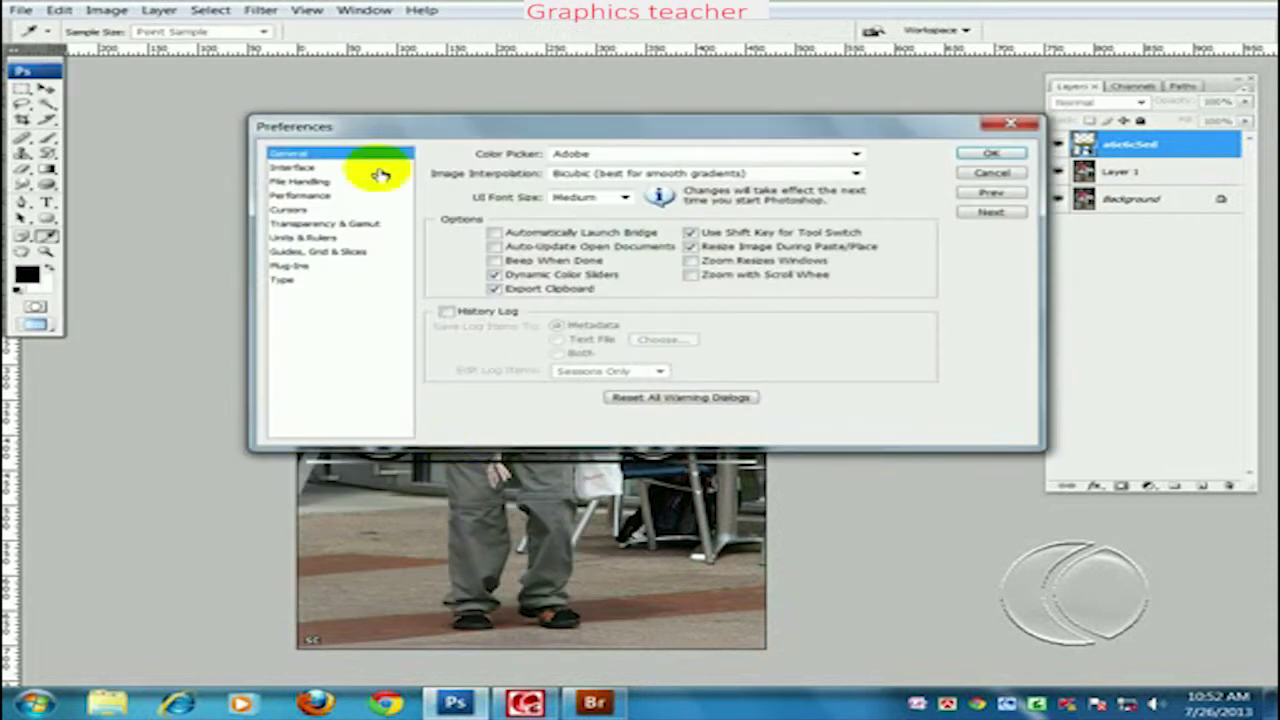
click(571, 156)
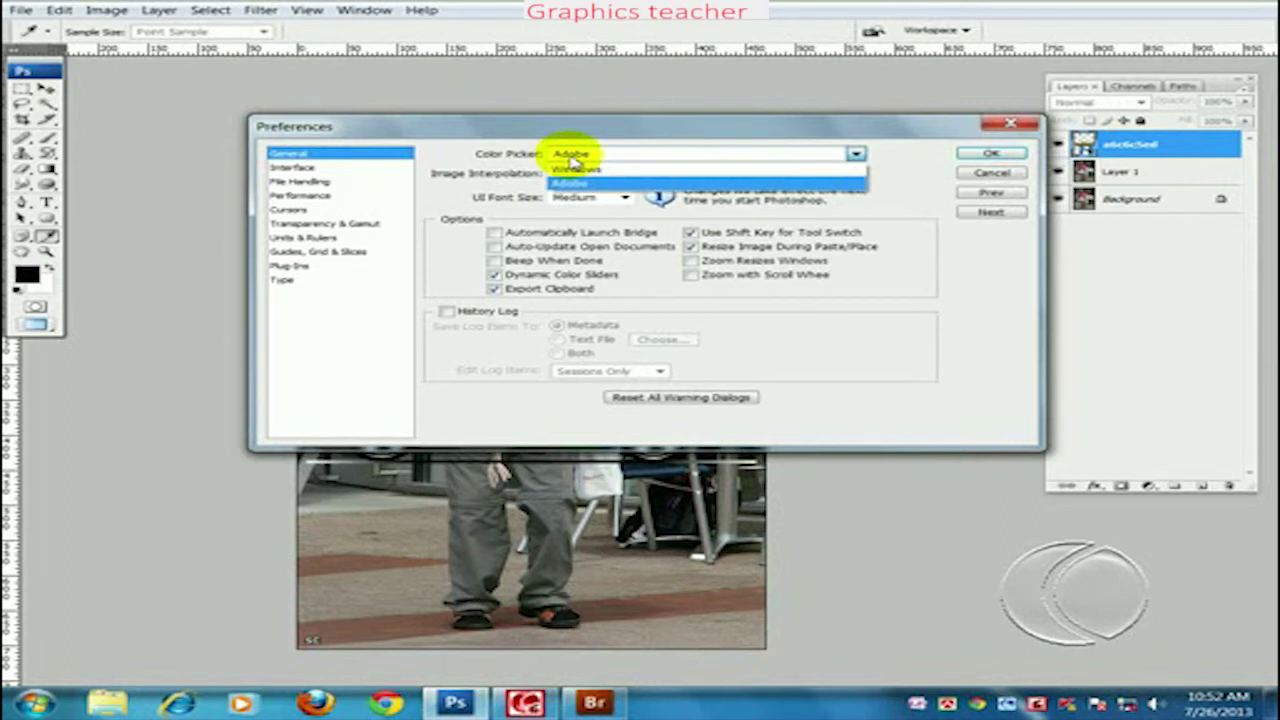
click(570, 183)
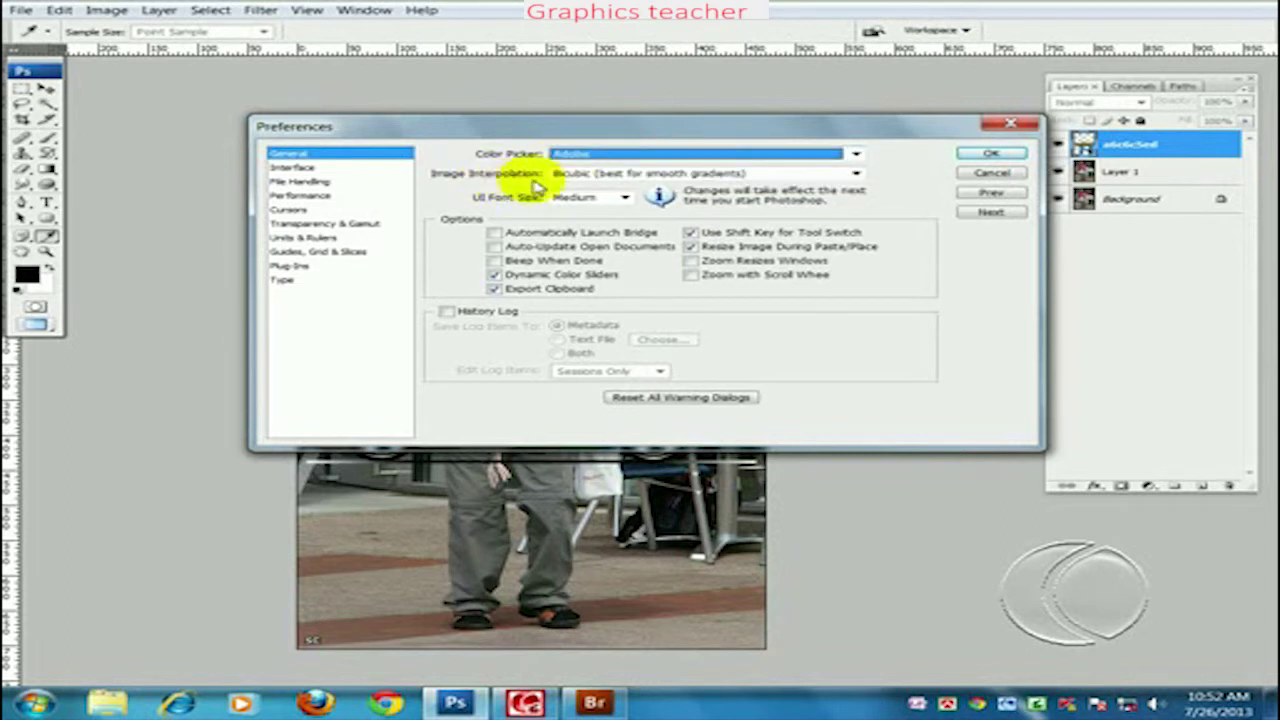
click(597, 176)
click(597, 178)
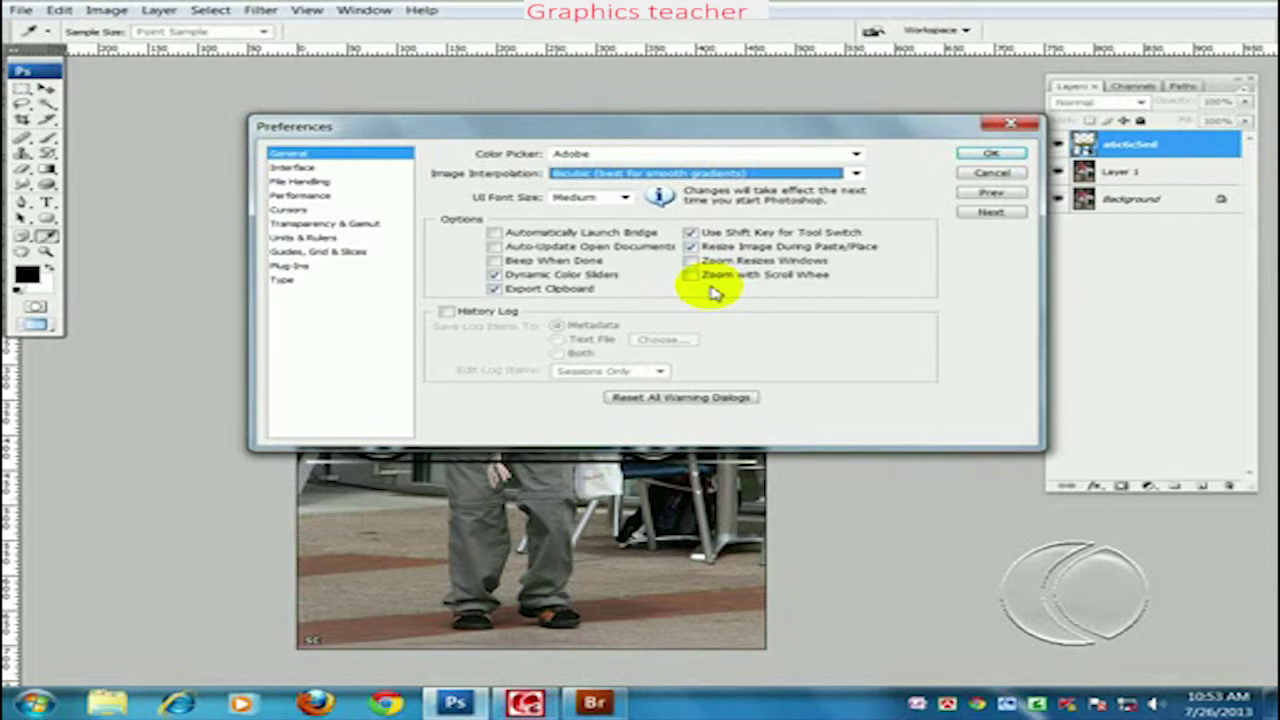
Step: Toggle the History Log on and off, then move to Interface preferences
click(497, 314)
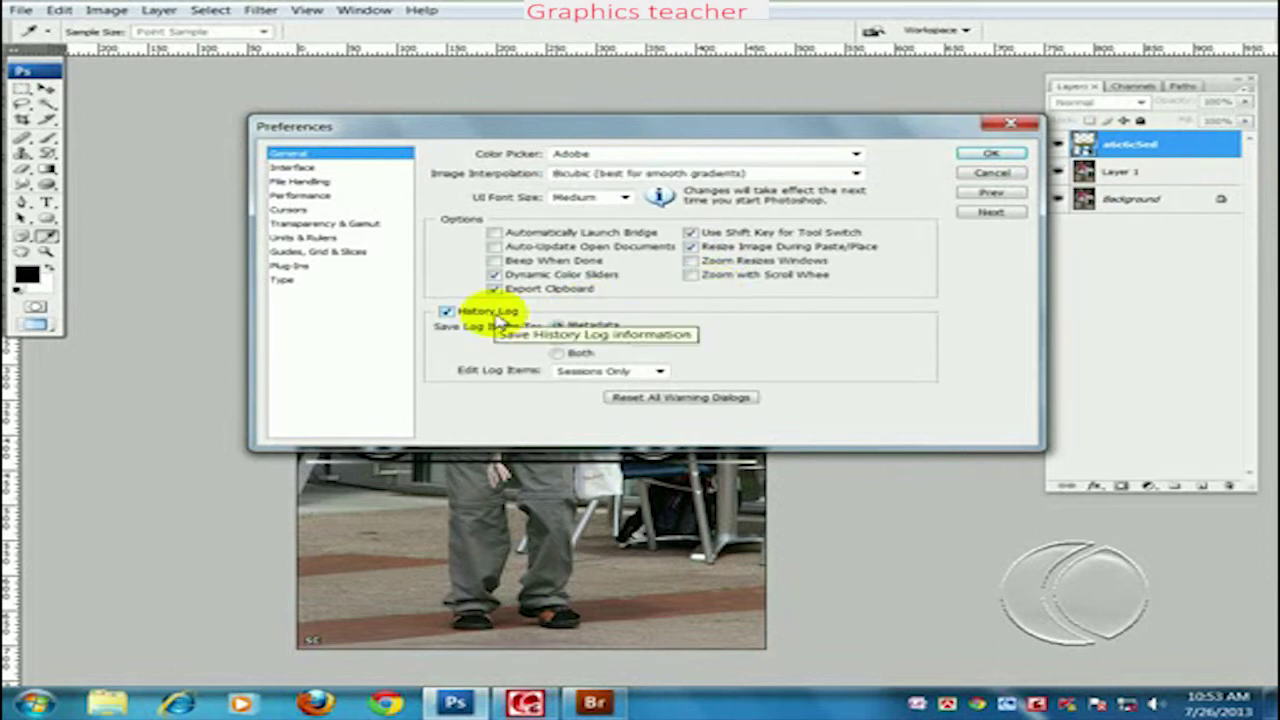
click(497, 316)
click(497, 316)
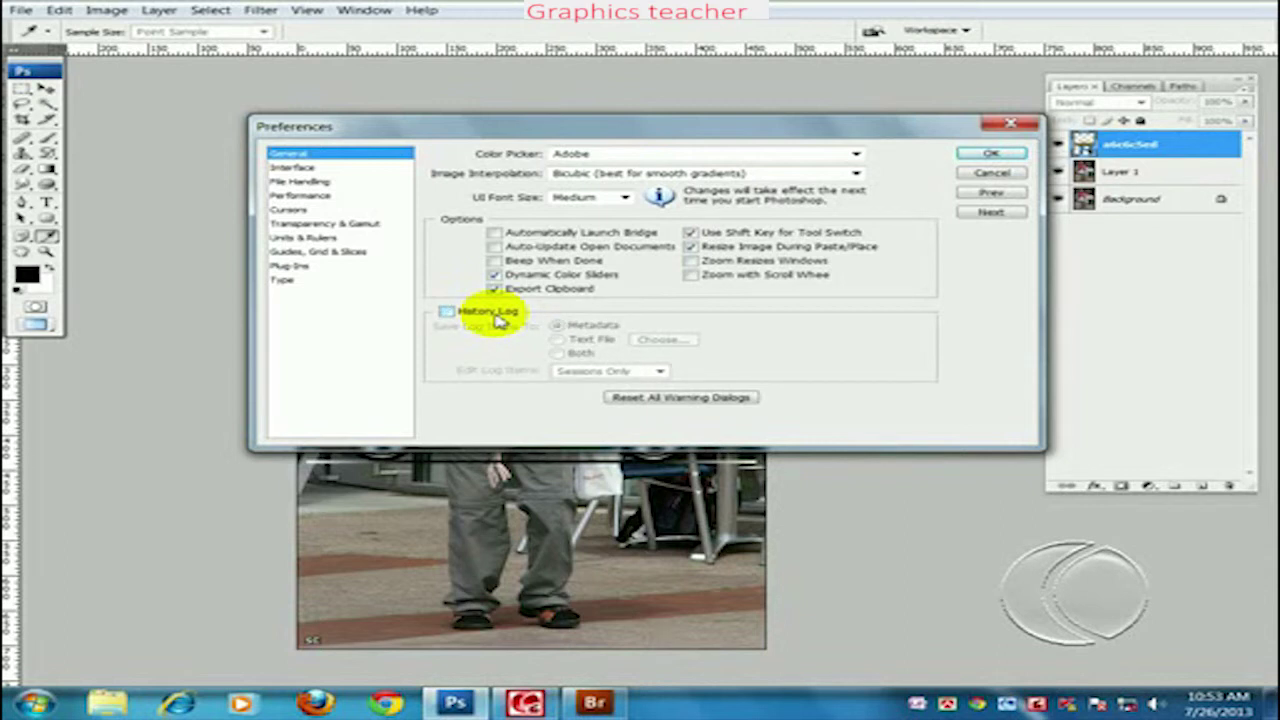
click(280, 168)
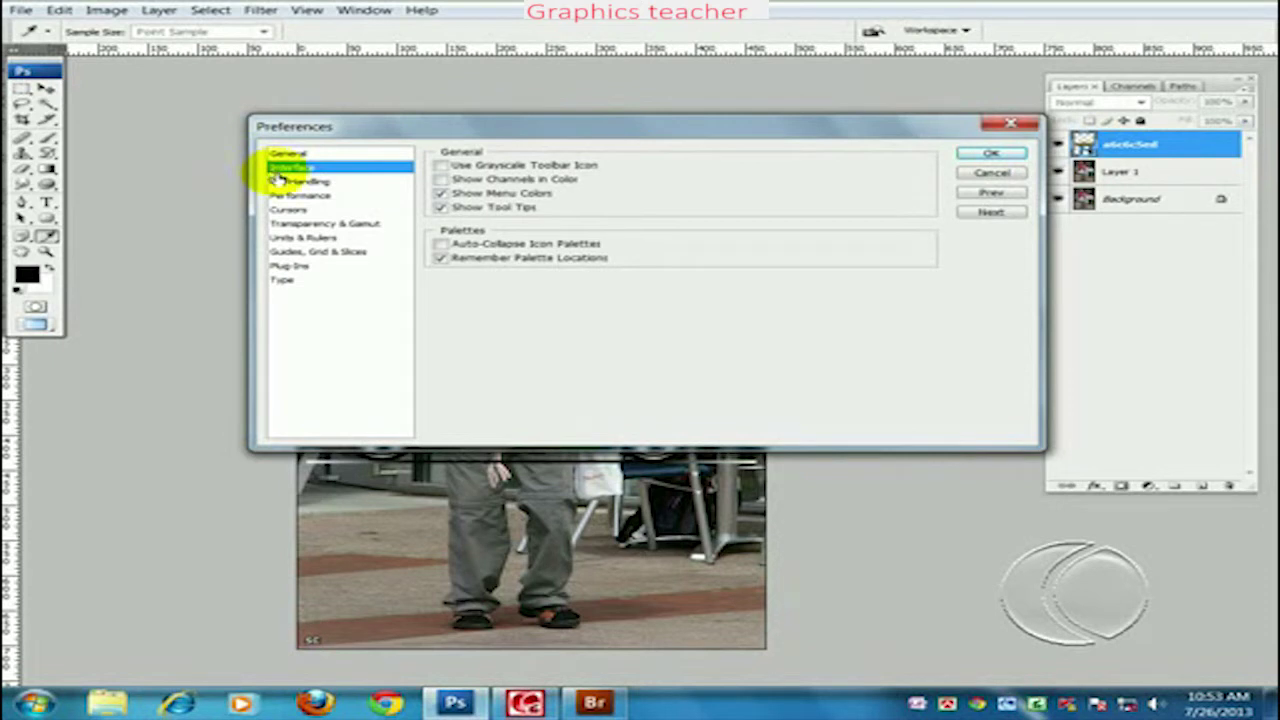
Step: Try grayscale toolbar icons and colour channels, previewing in Channels, then revert both
click(530, 167)
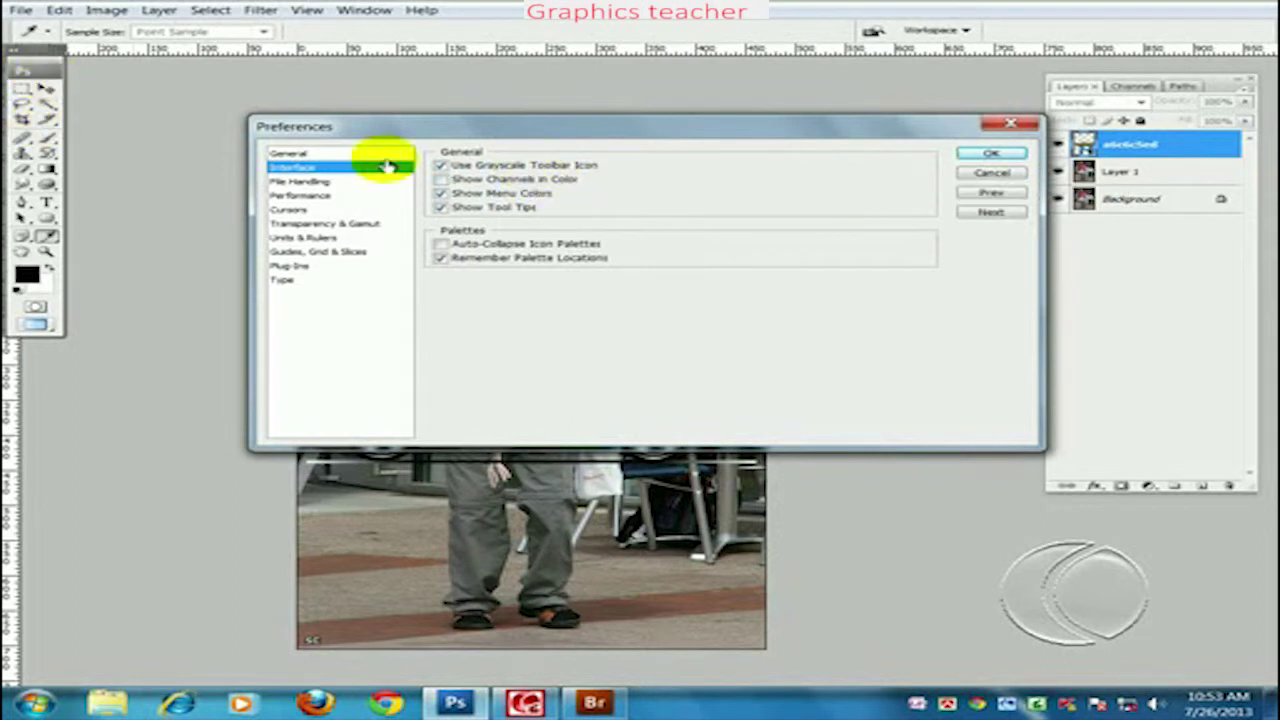
click(441, 165)
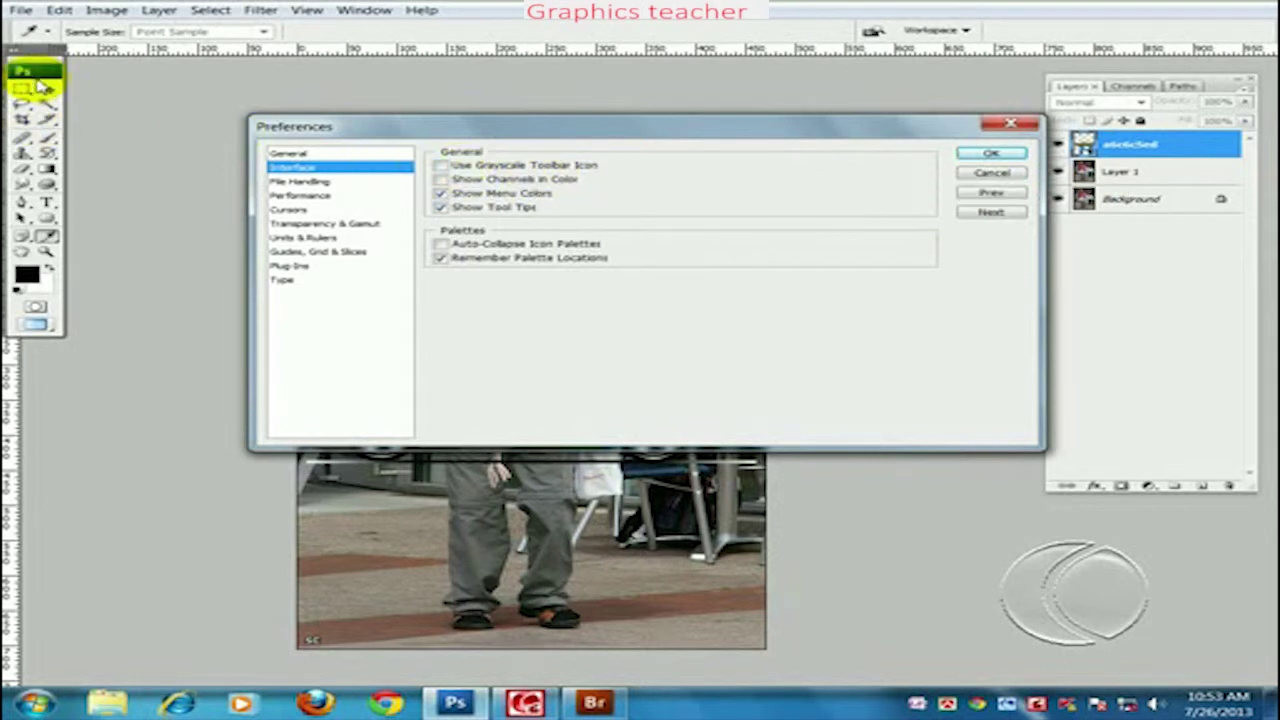
click(475, 182)
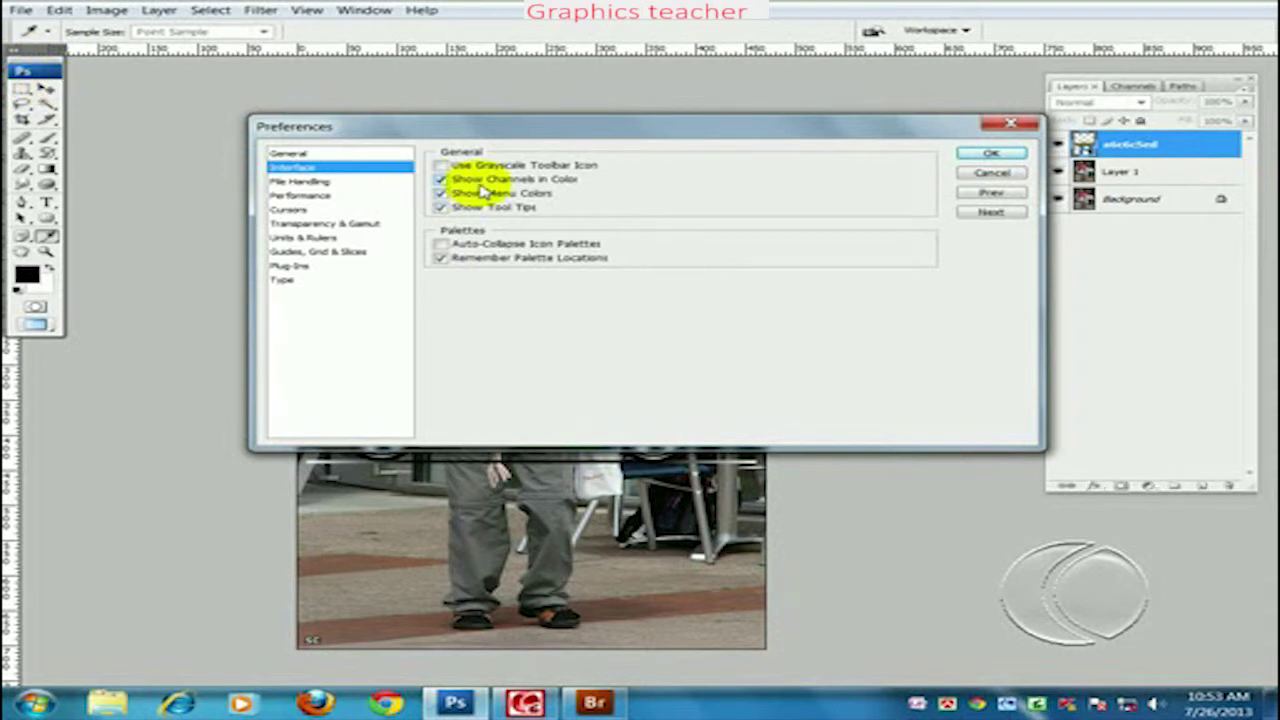
click(1138, 86)
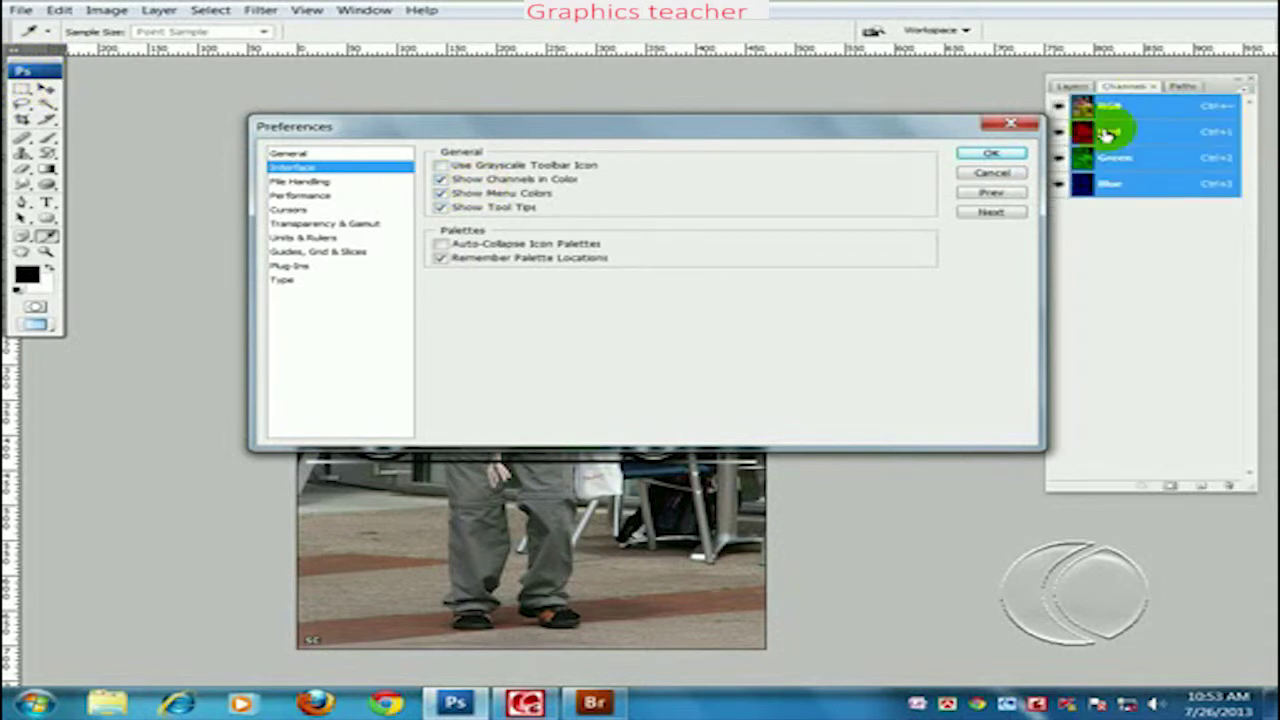
click(490, 182)
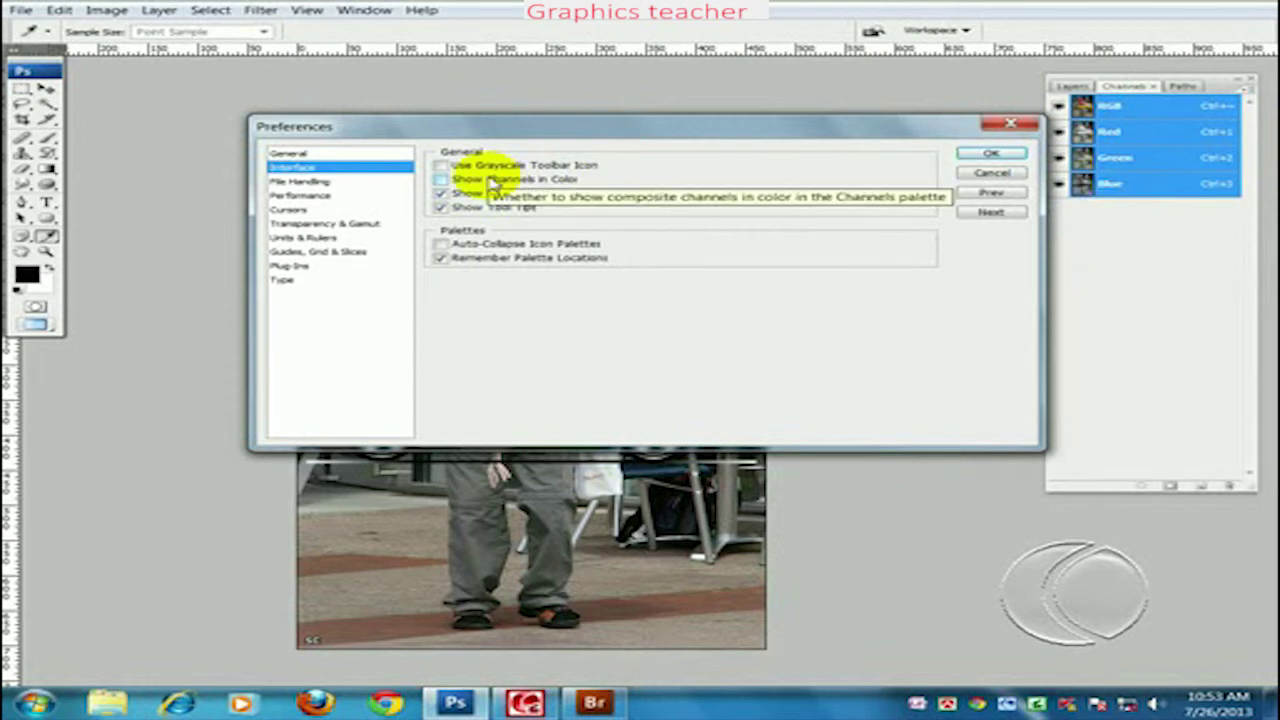
Step: Toggle menu colours, tool tips and auto-collapse palettes back to original, then show File Handling
click(500, 197)
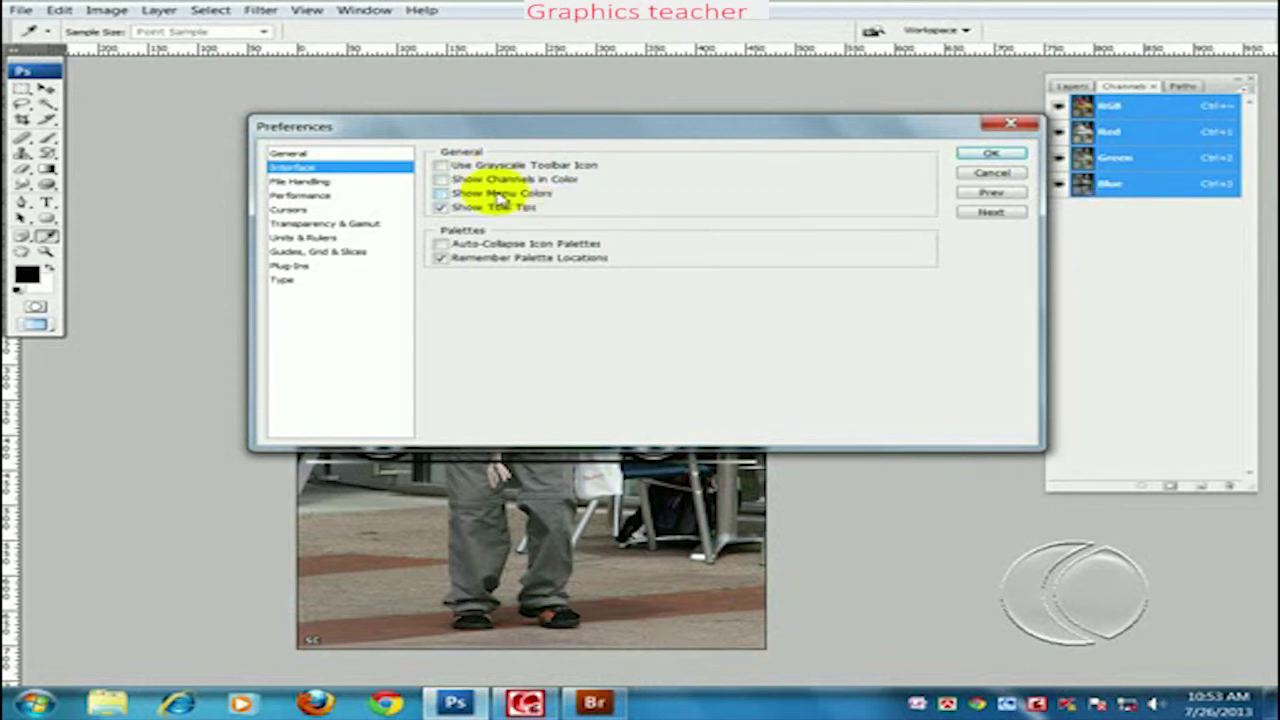
click(500, 197)
click(510, 213)
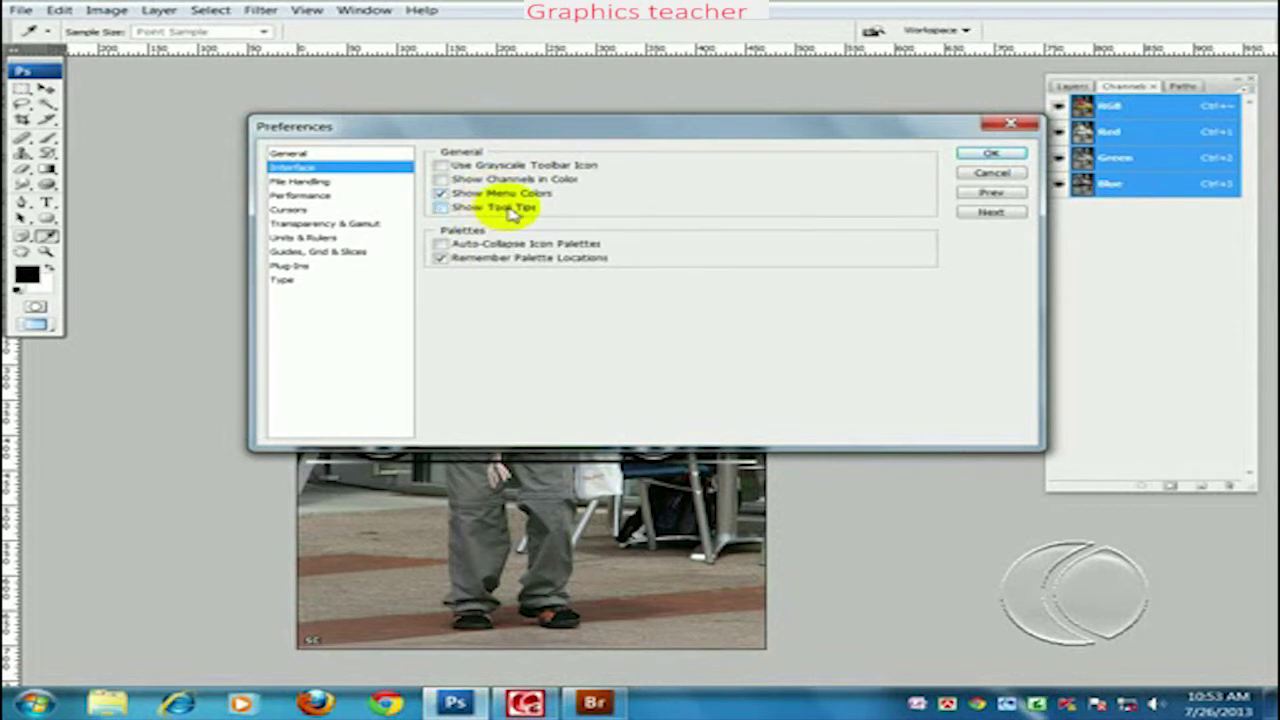
click(512, 213)
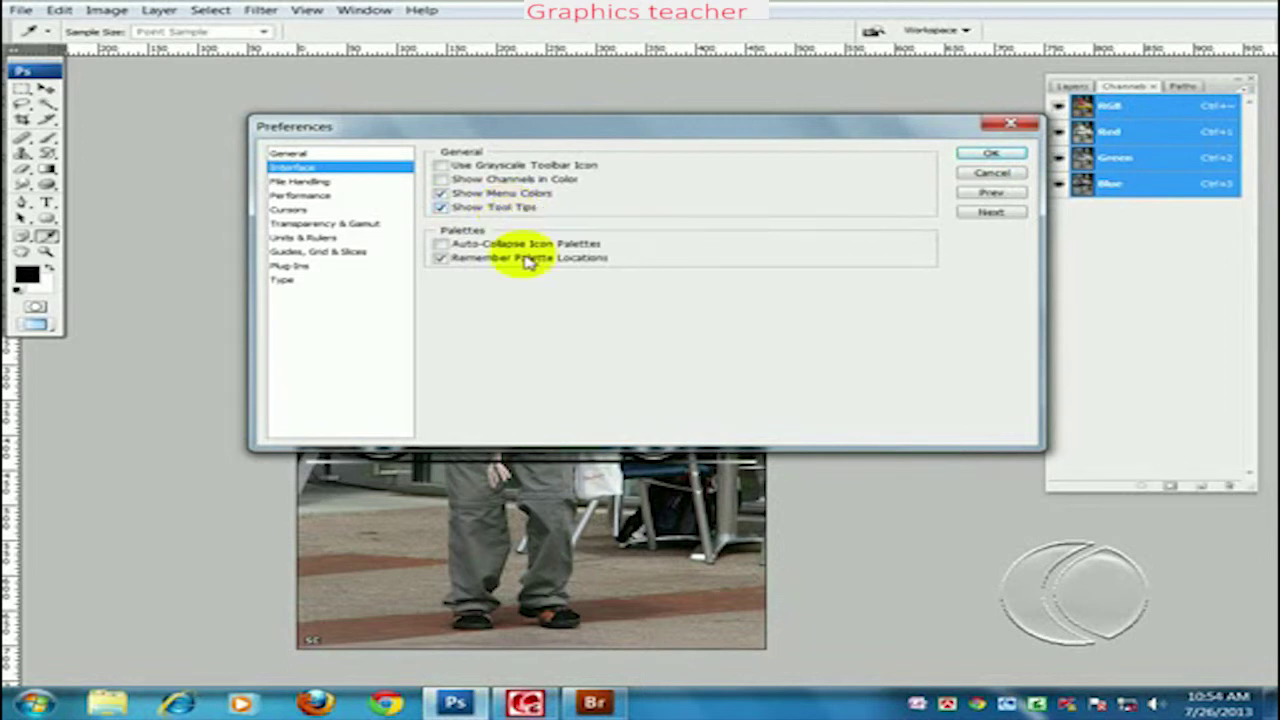
click(580, 250)
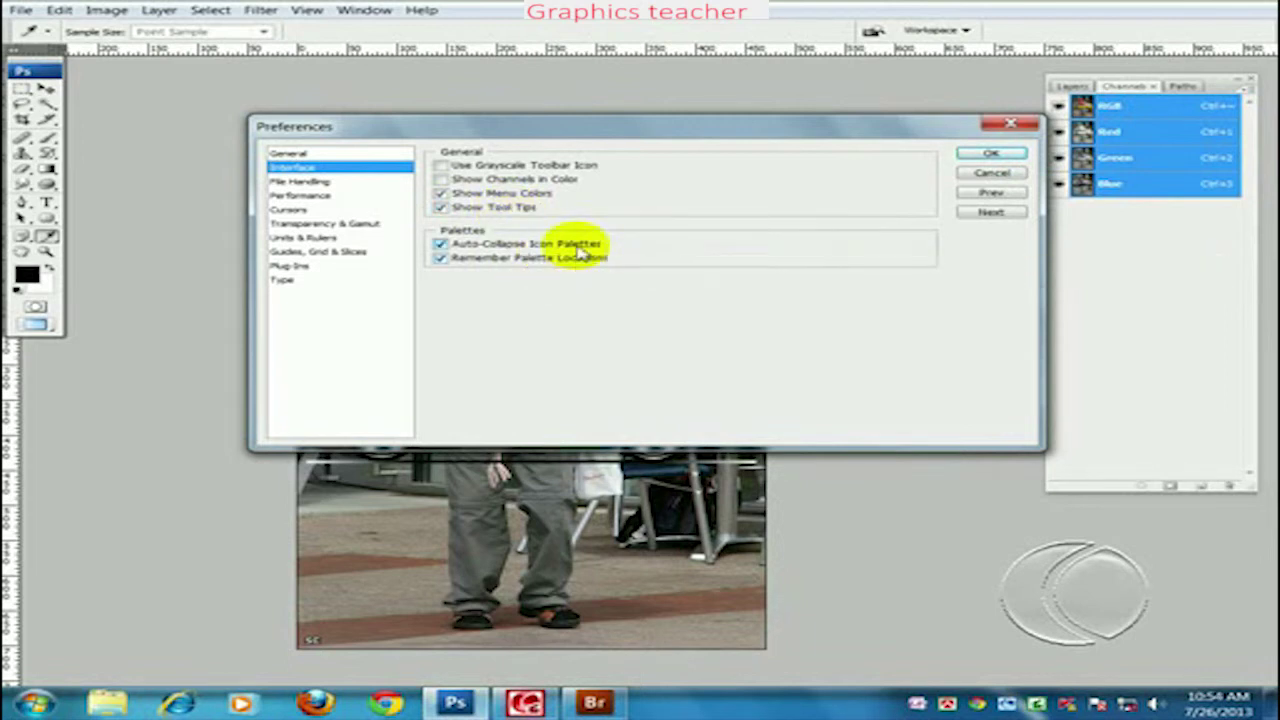
click(580, 250)
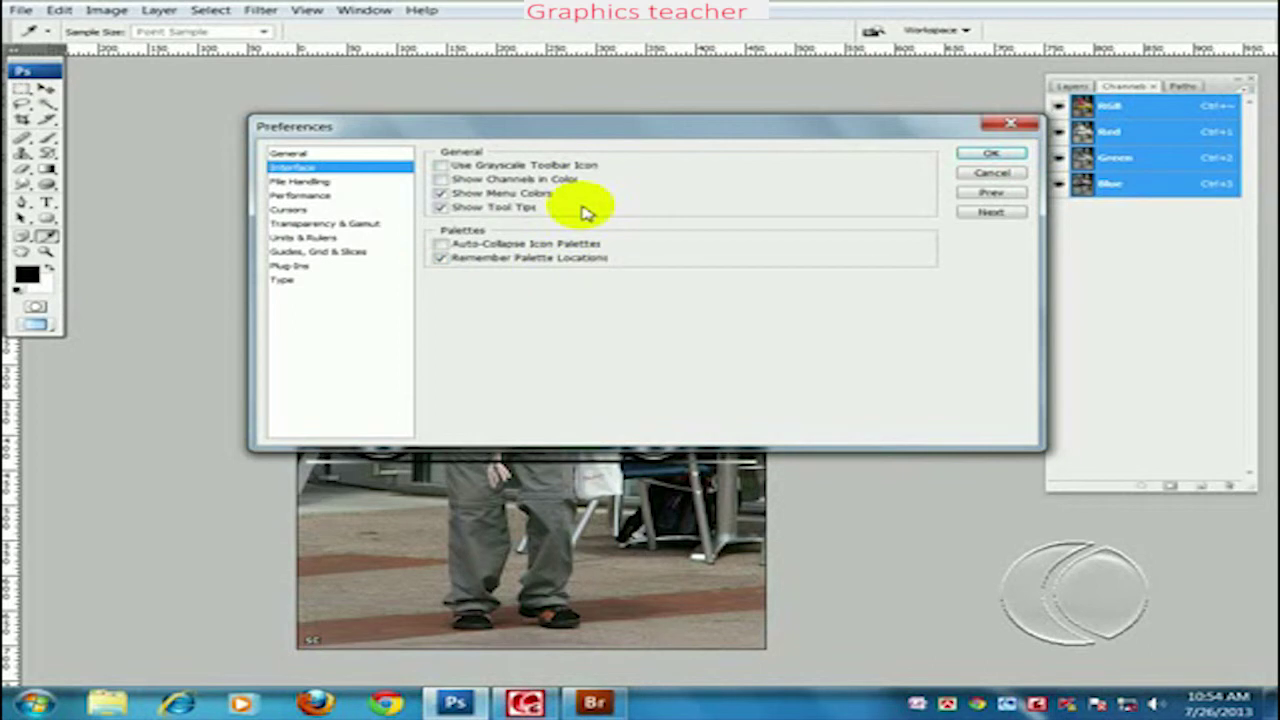
click(325, 183)
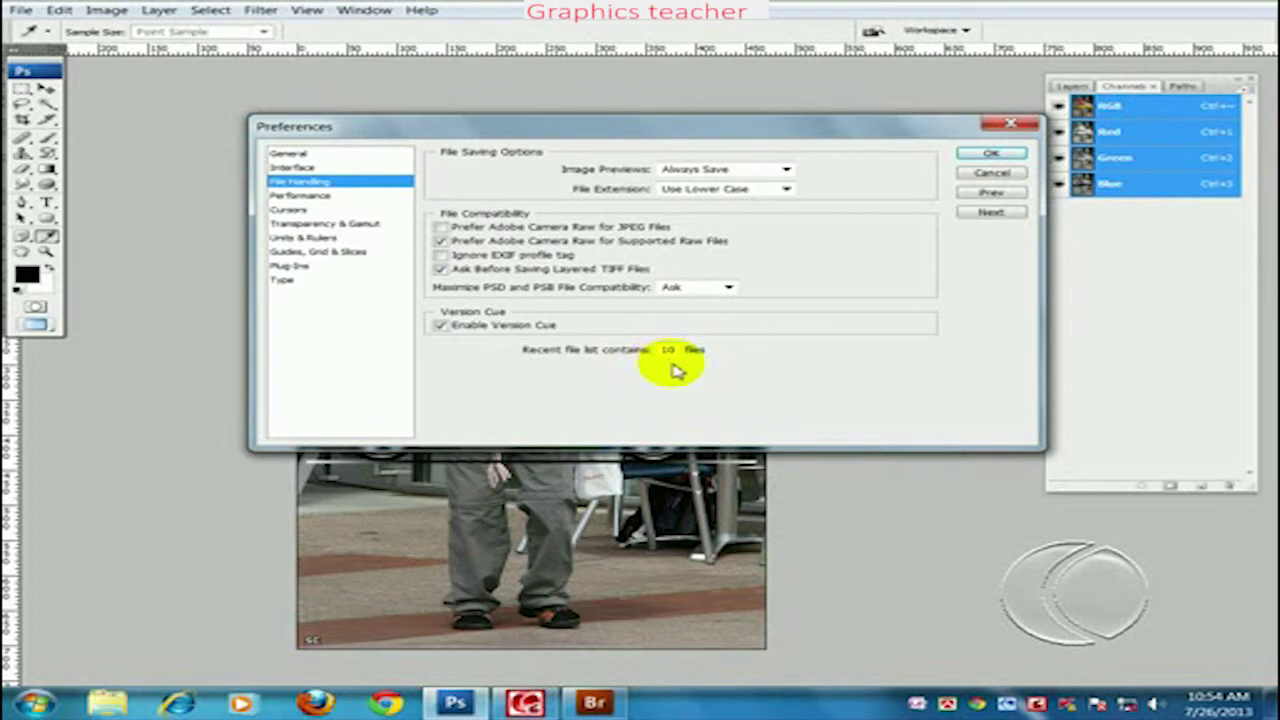
Step: Check Open Recent, try an out-of-range recent file count, keep 10, then show Performance
click(20, 10)
mouse_move(180, 113)
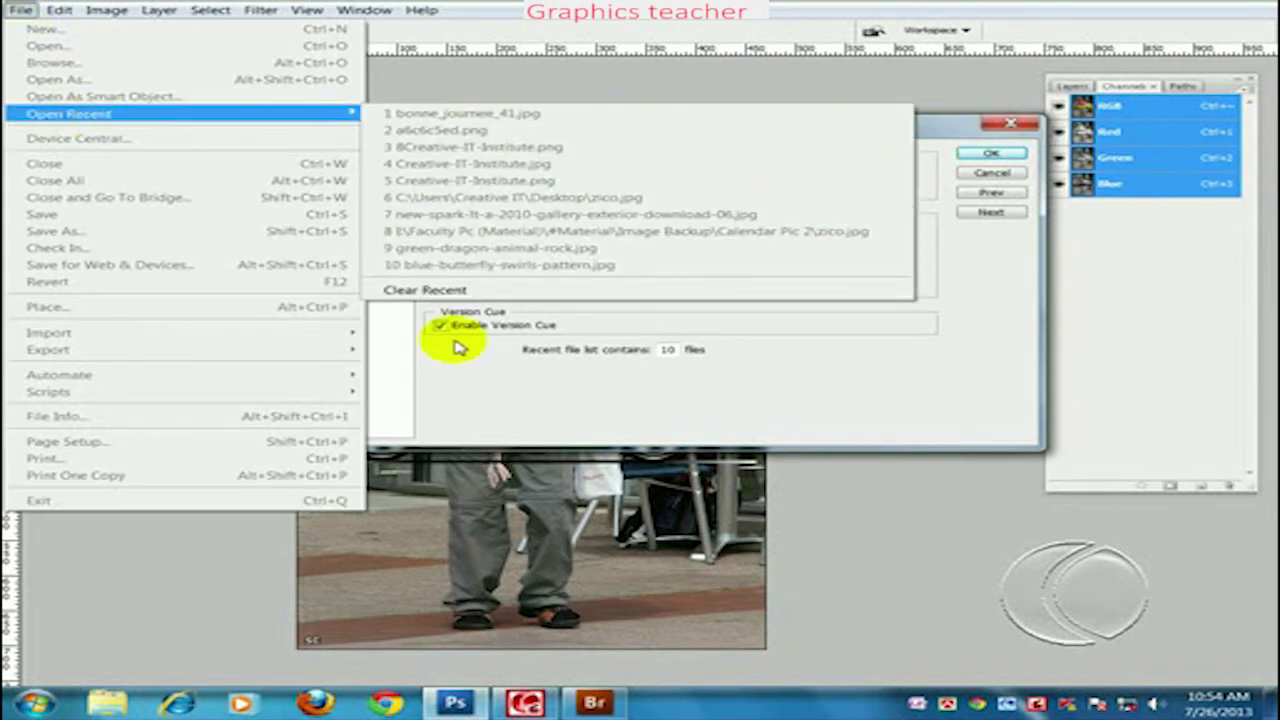
click(710, 386)
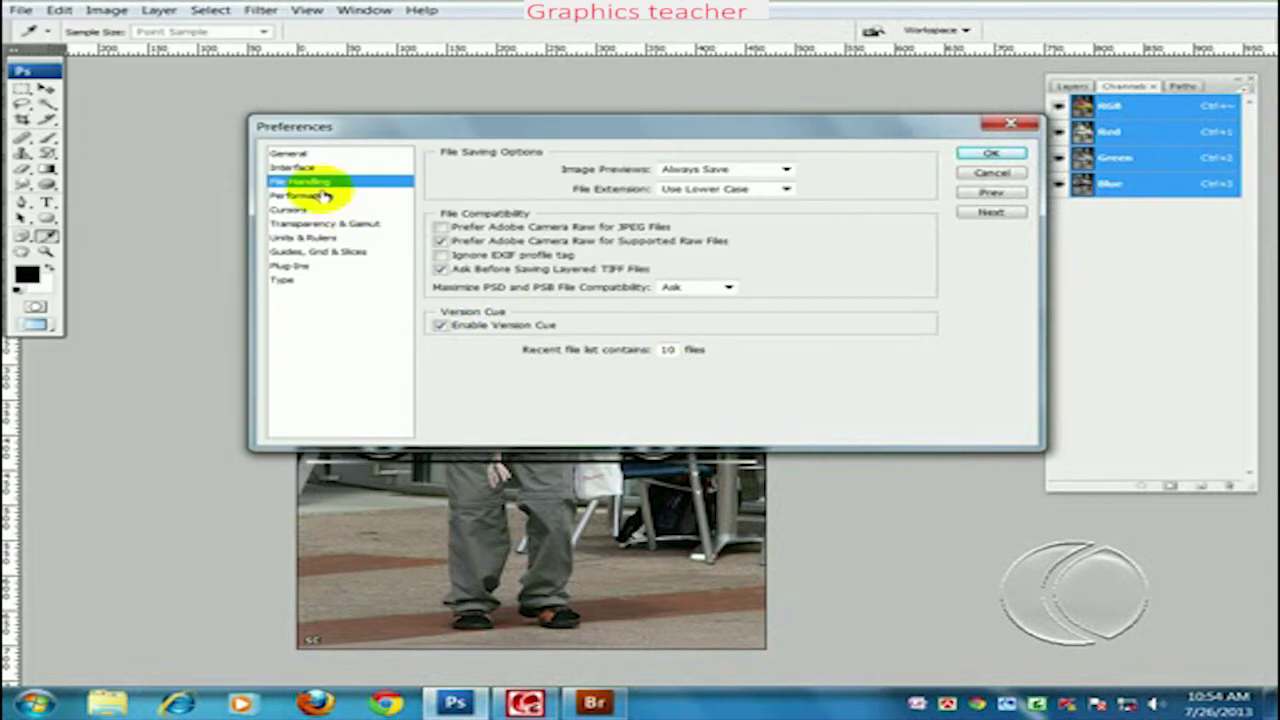
double_click(667, 349)
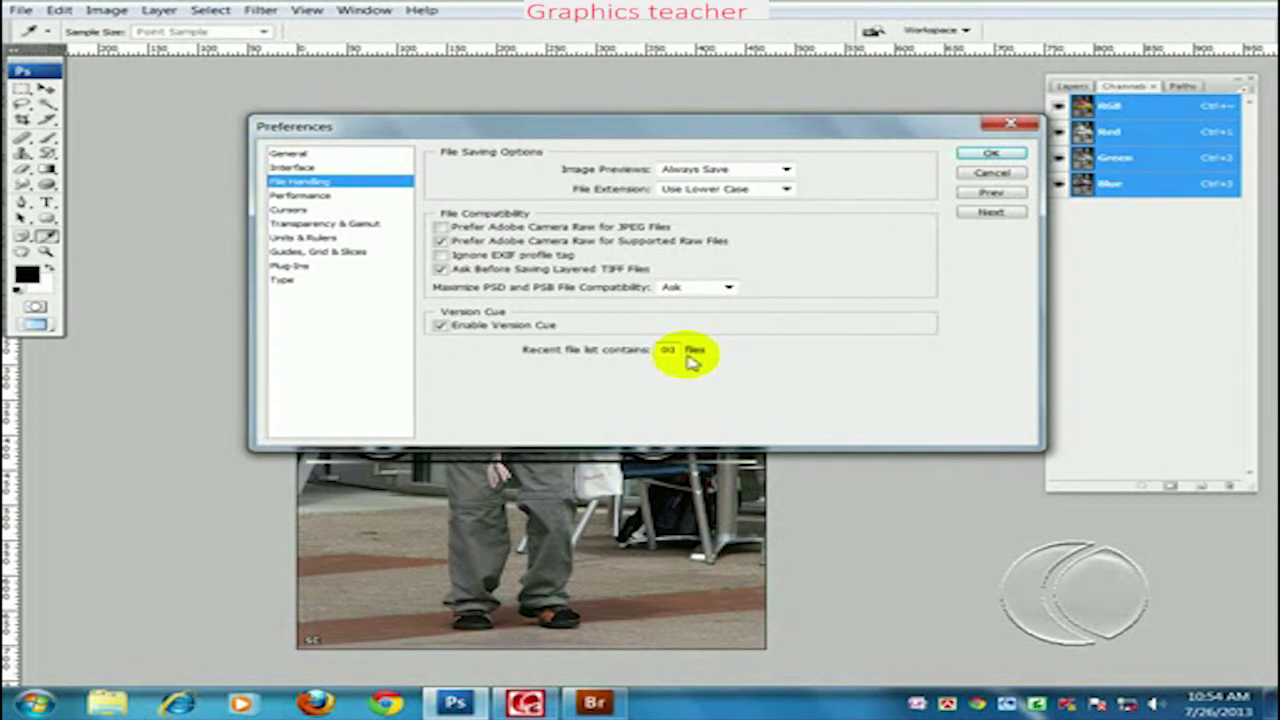
key(Tab)
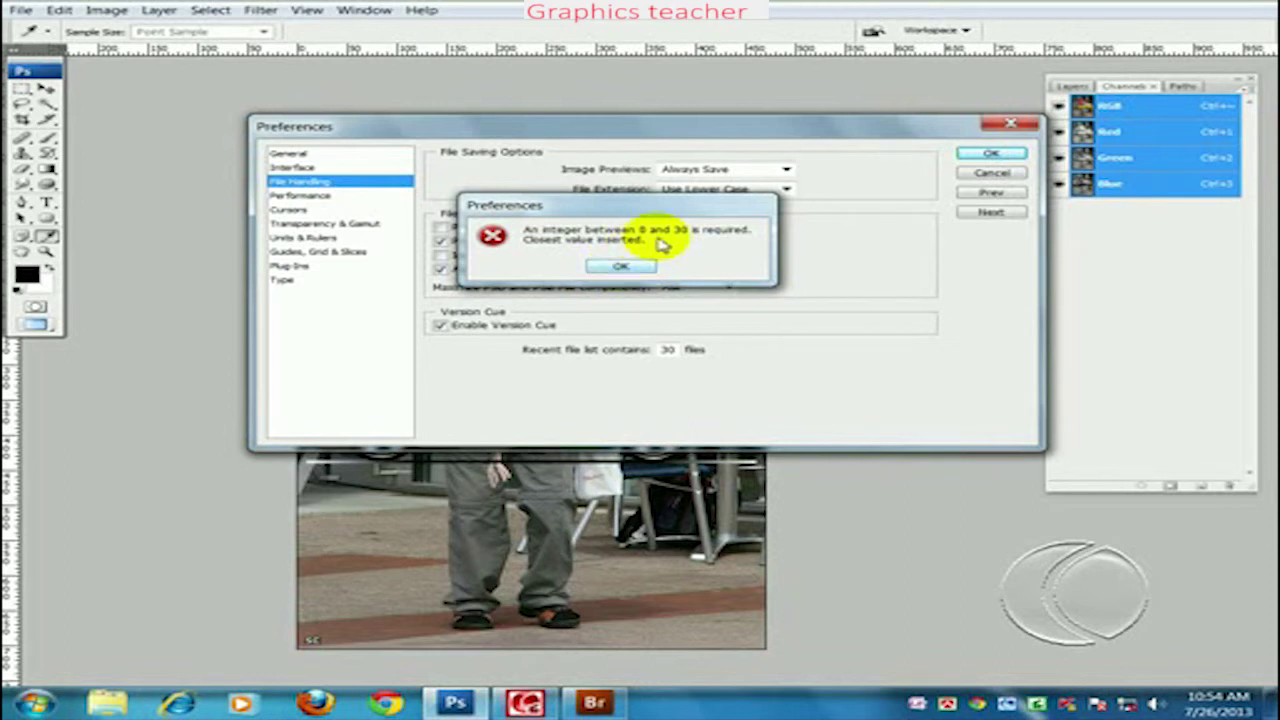
click(650, 268)
text(10)
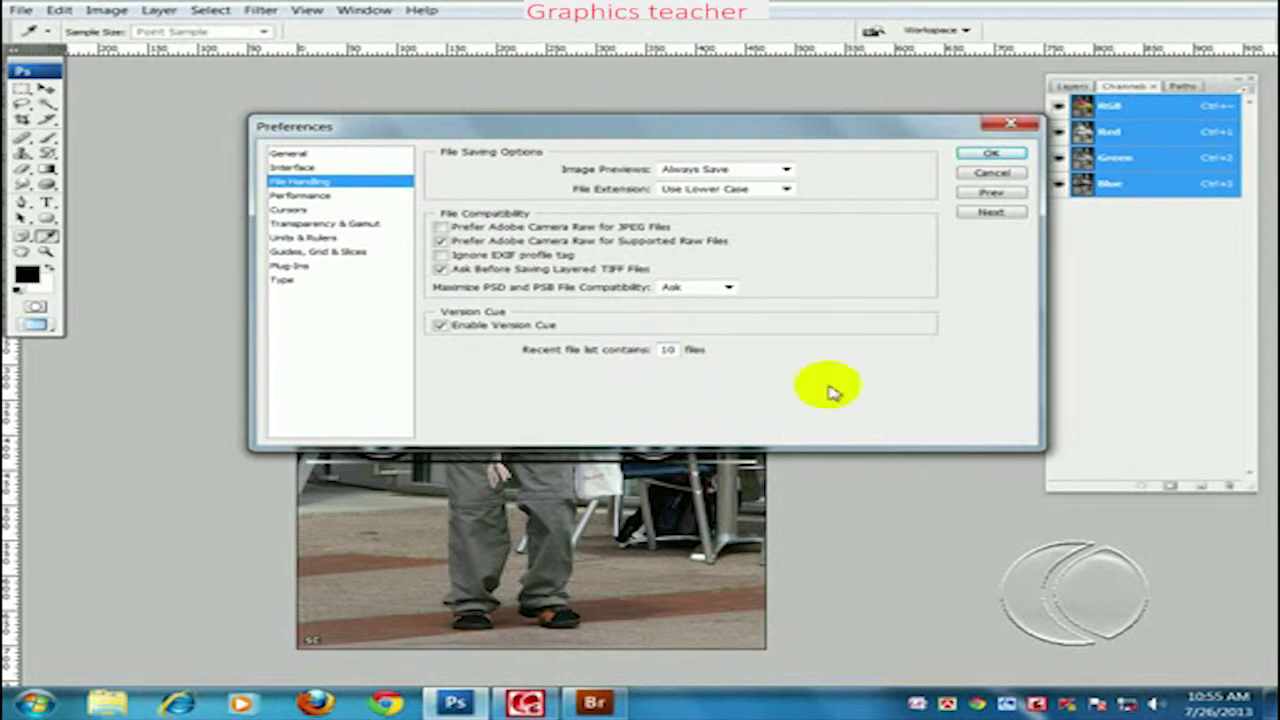
click(303, 196)
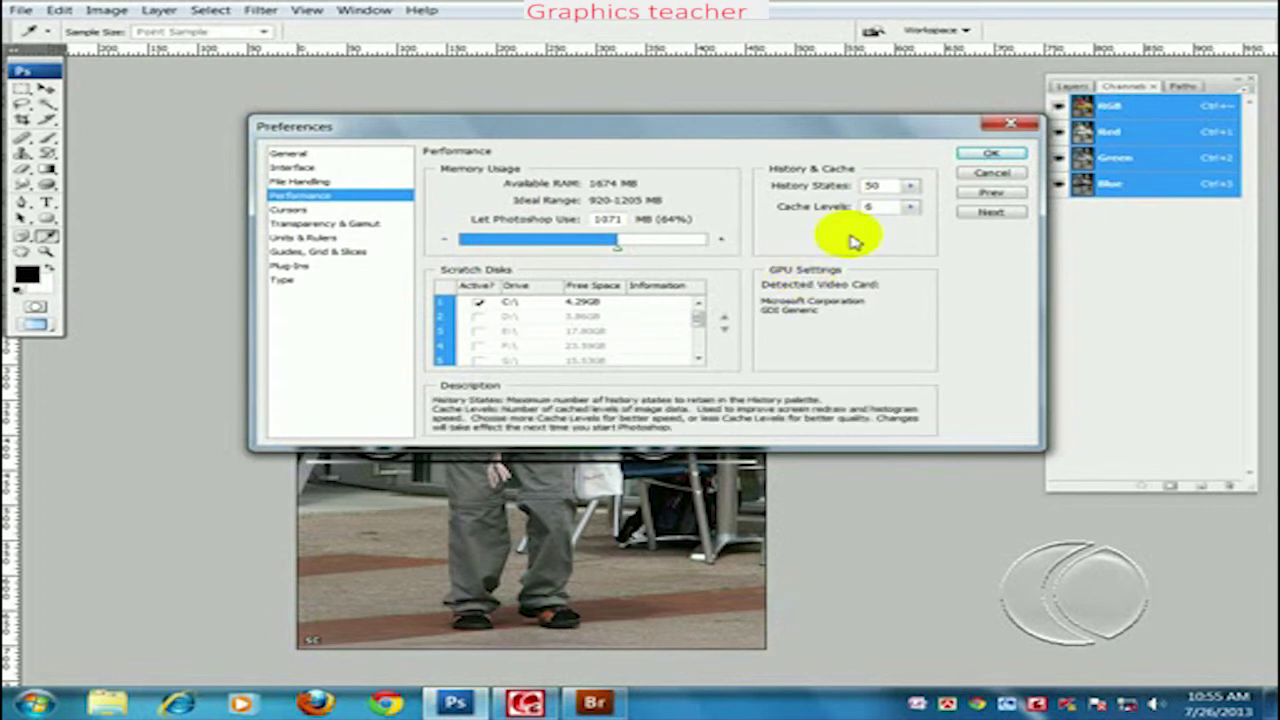
Step: Enable the D:\ scratch disk and try Standard and Precise cursors, keeping Normal Brush Tip
click(479, 317)
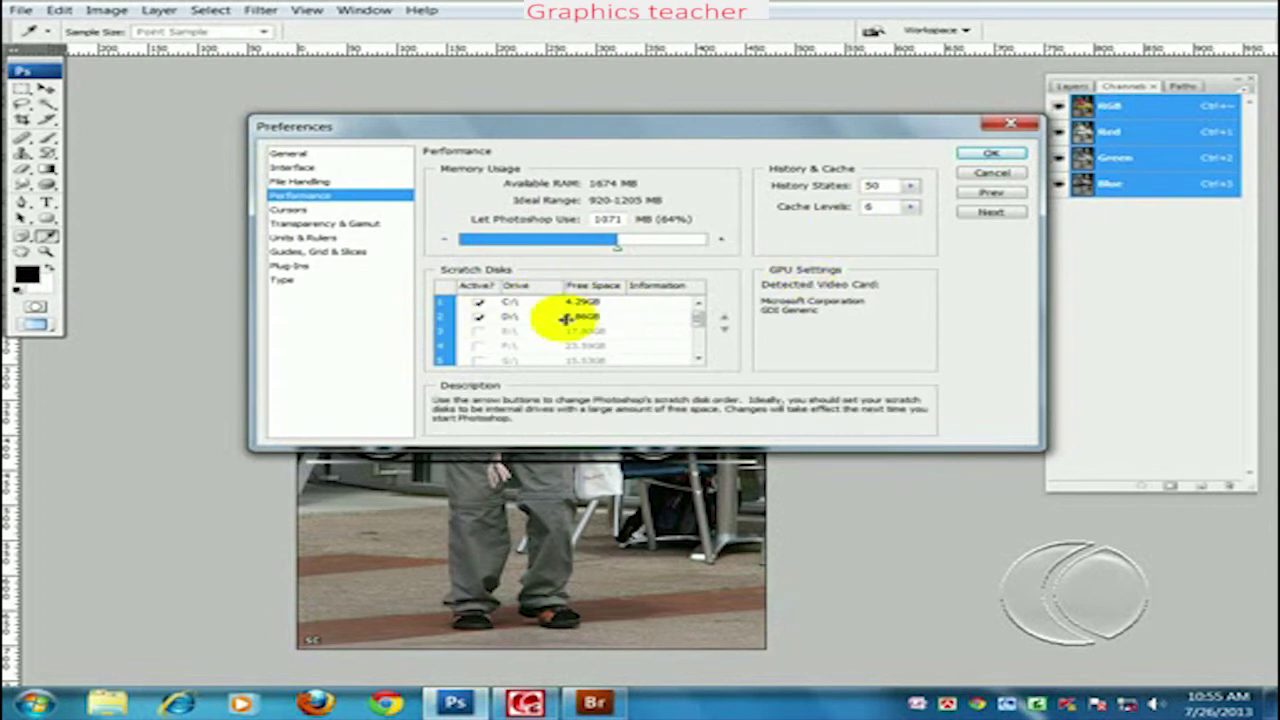
click(290, 210)
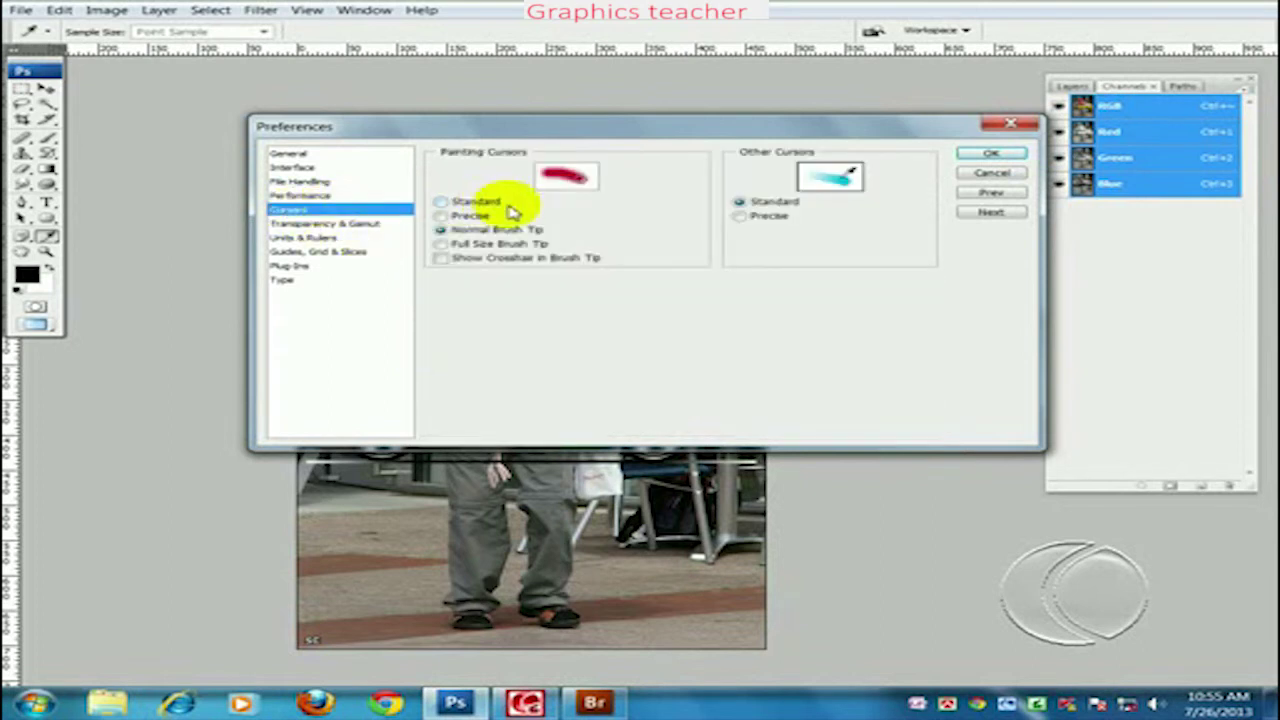
click(471, 202)
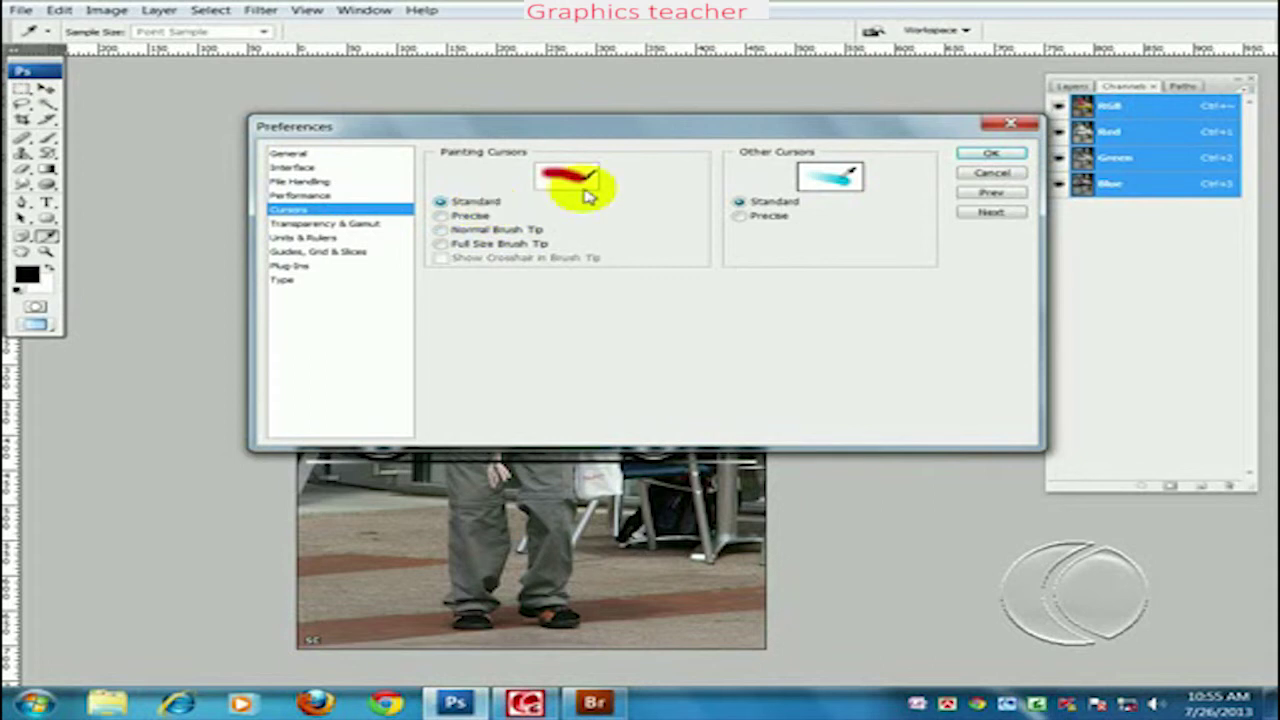
click(463, 216)
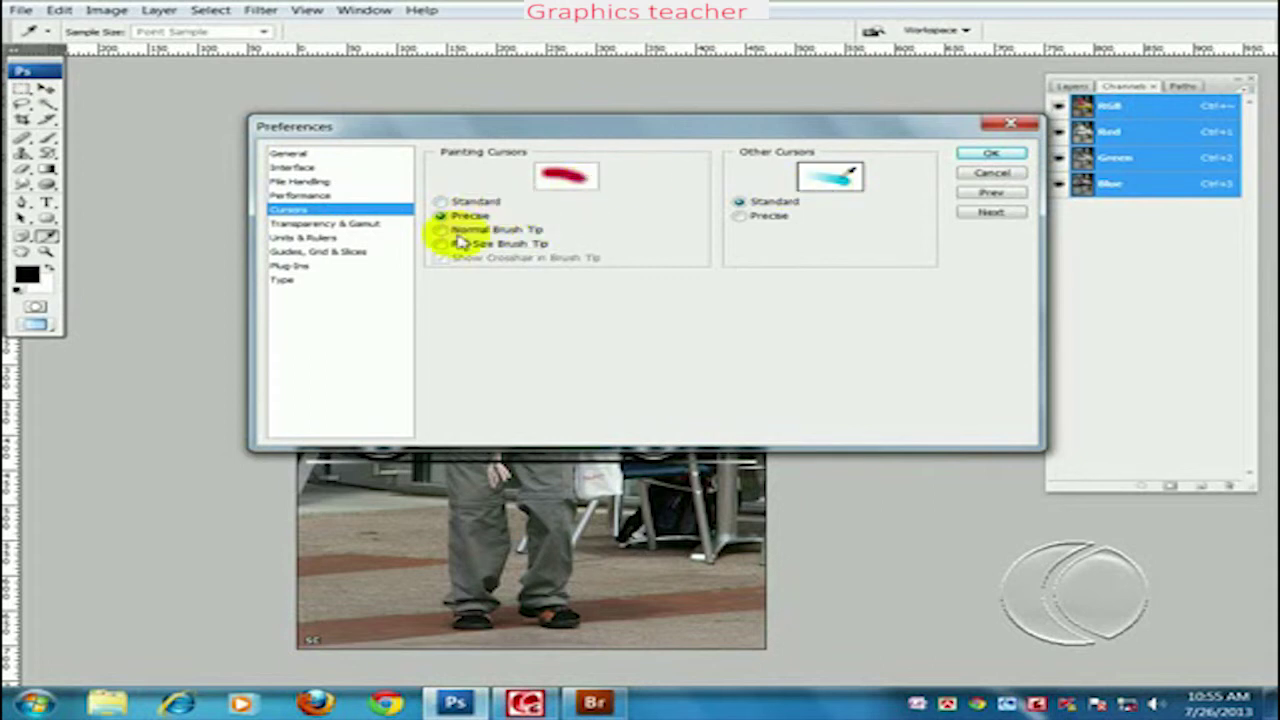
click(452, 231)
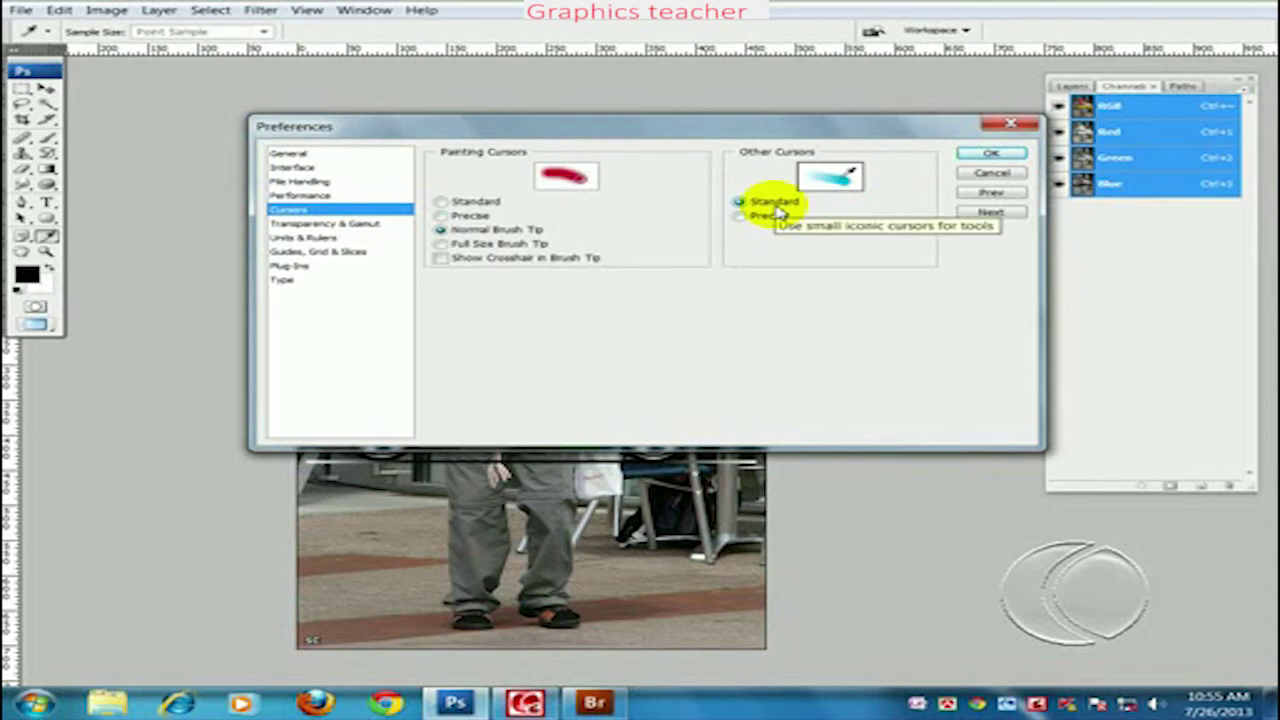
click(326, 224)
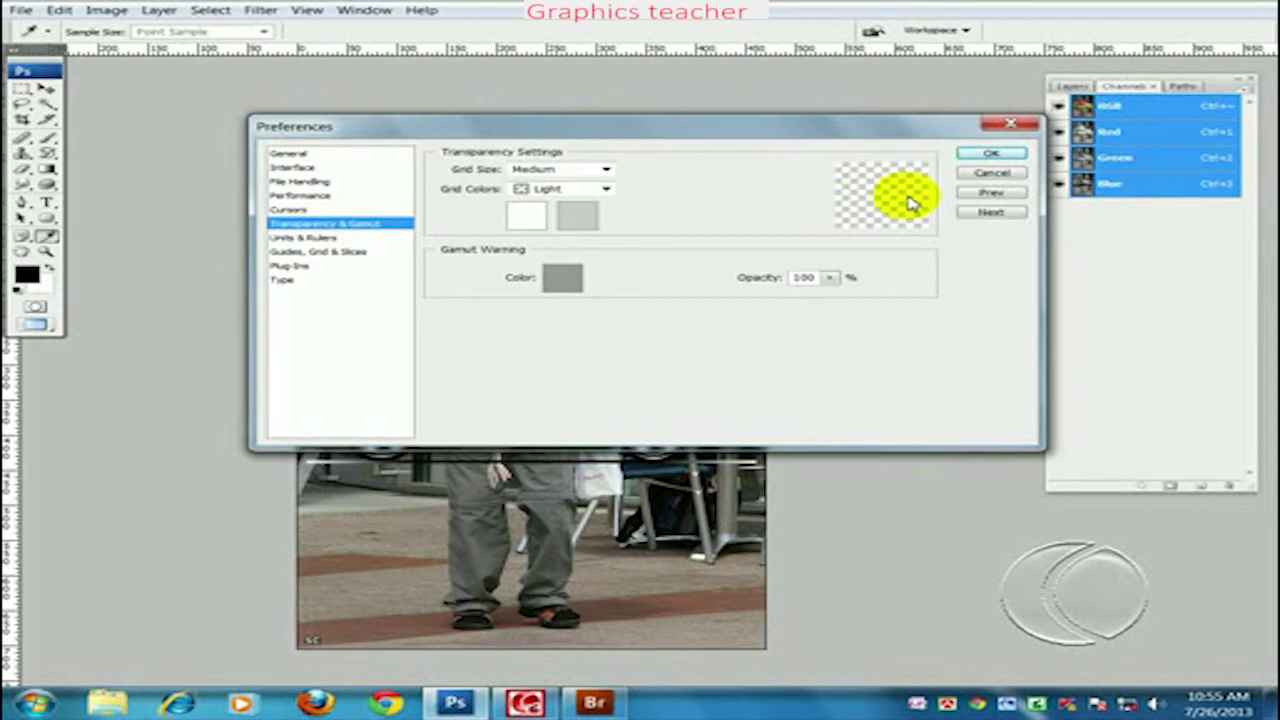
Step: Set a red gamut warning colour and cancel a pinkish-red transparency grid colour
click(562, 278)
click(895, 368)
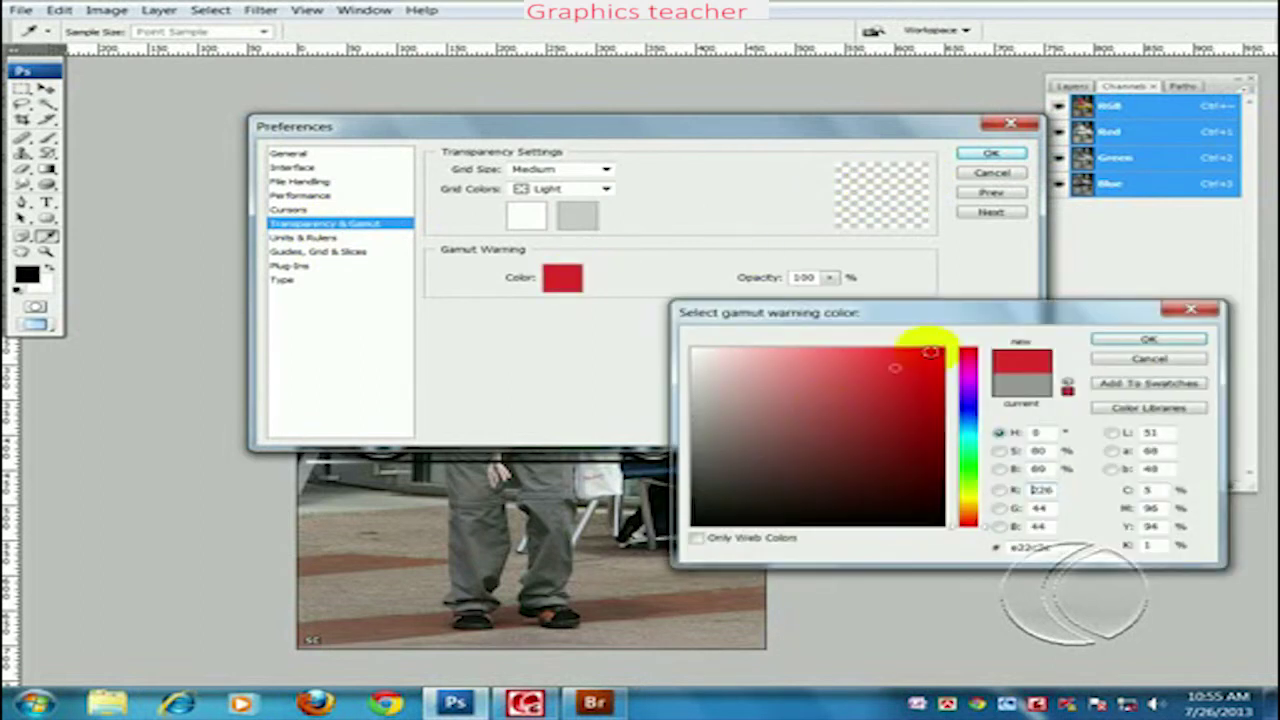
click(1149, 339)
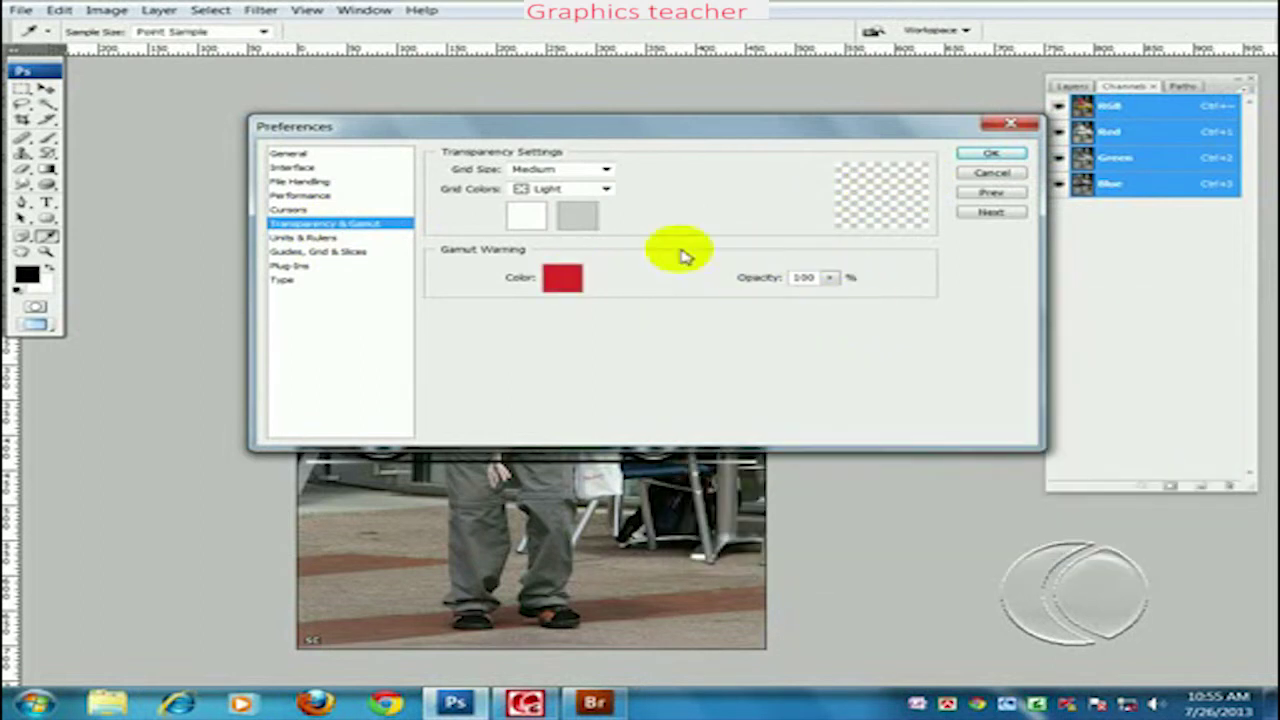
click(524, 230)
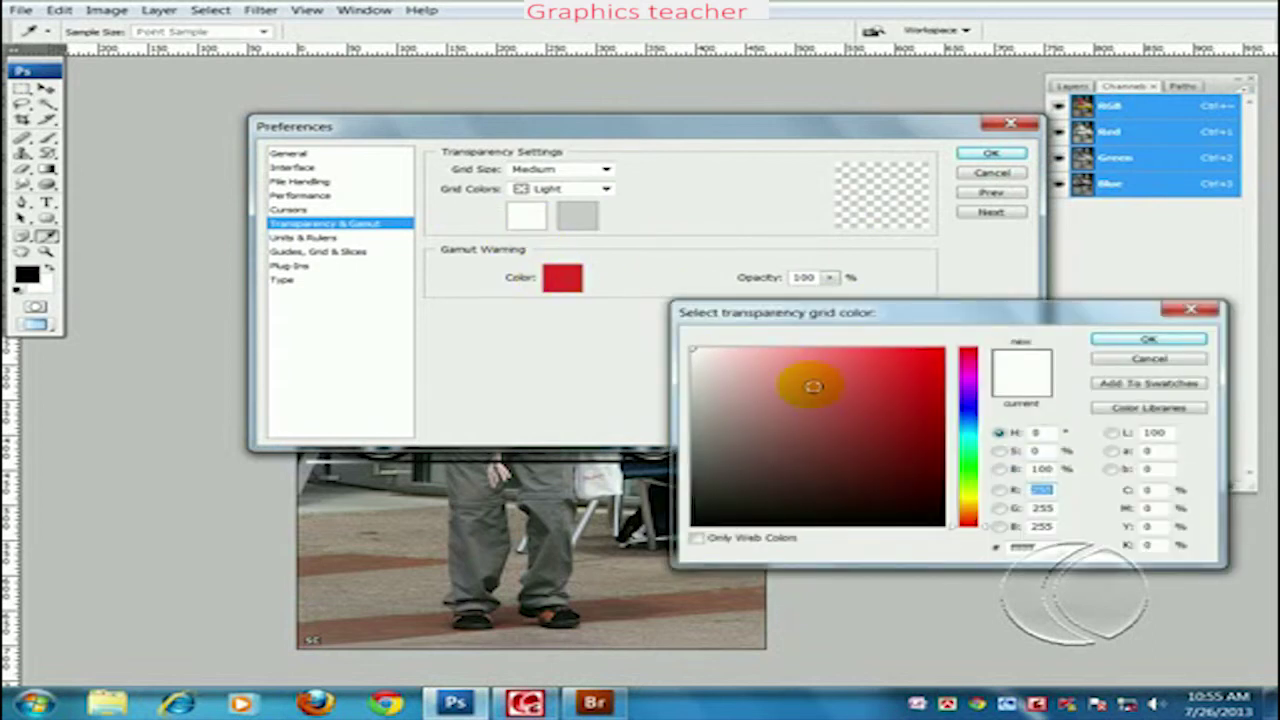
click(850, 362)
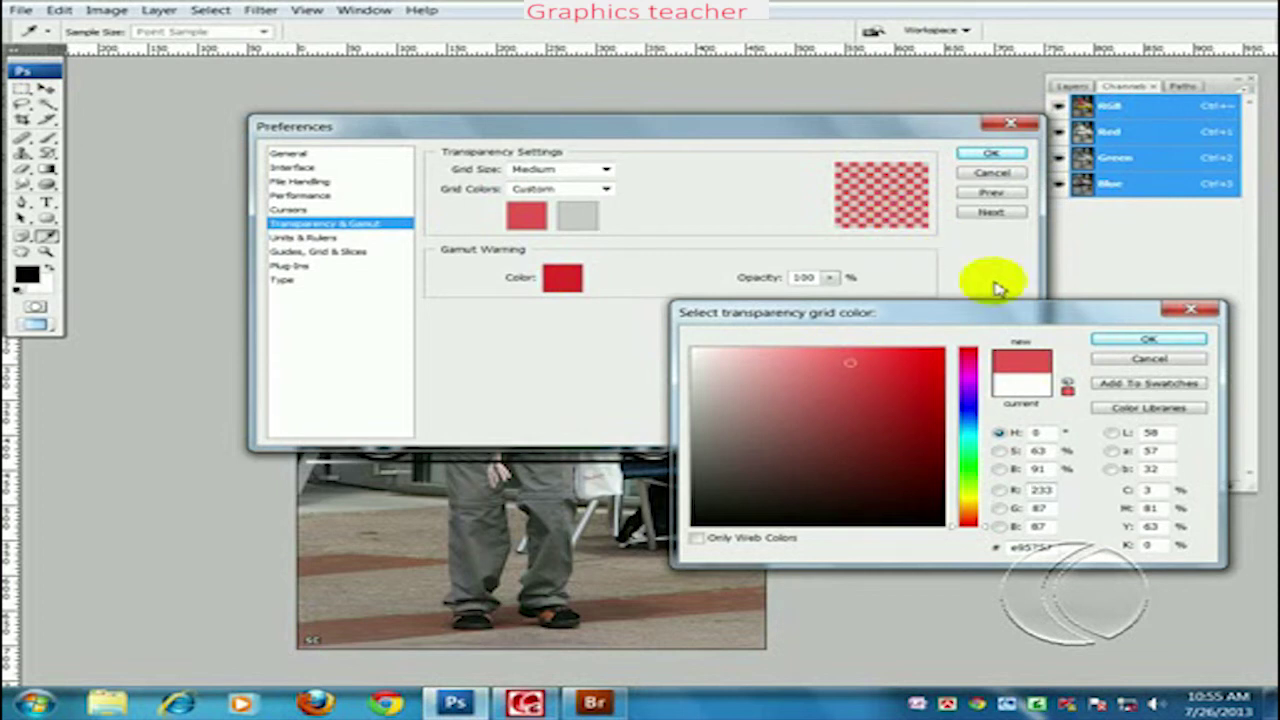
click(1156, 355)
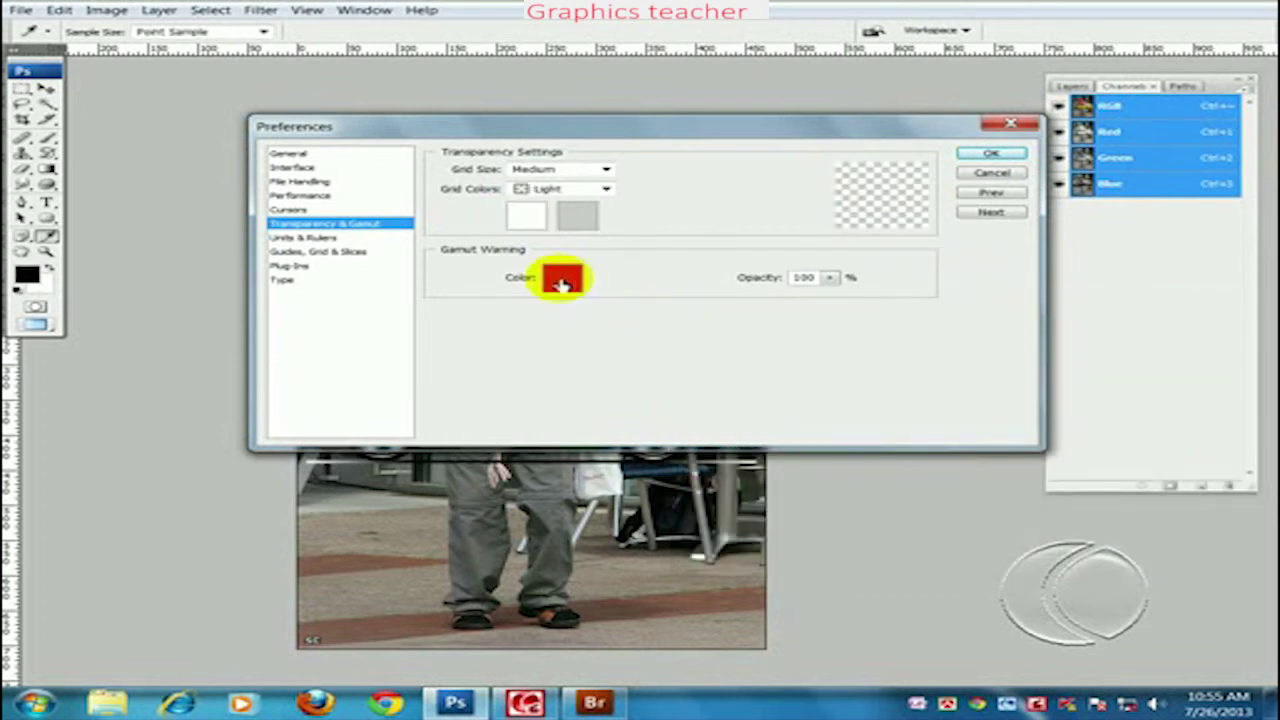
Step: Close Preferences and drag a horizontal guide above the yellow car
click(985, 178)
key(v)
drag(571, 48, 575, 277)
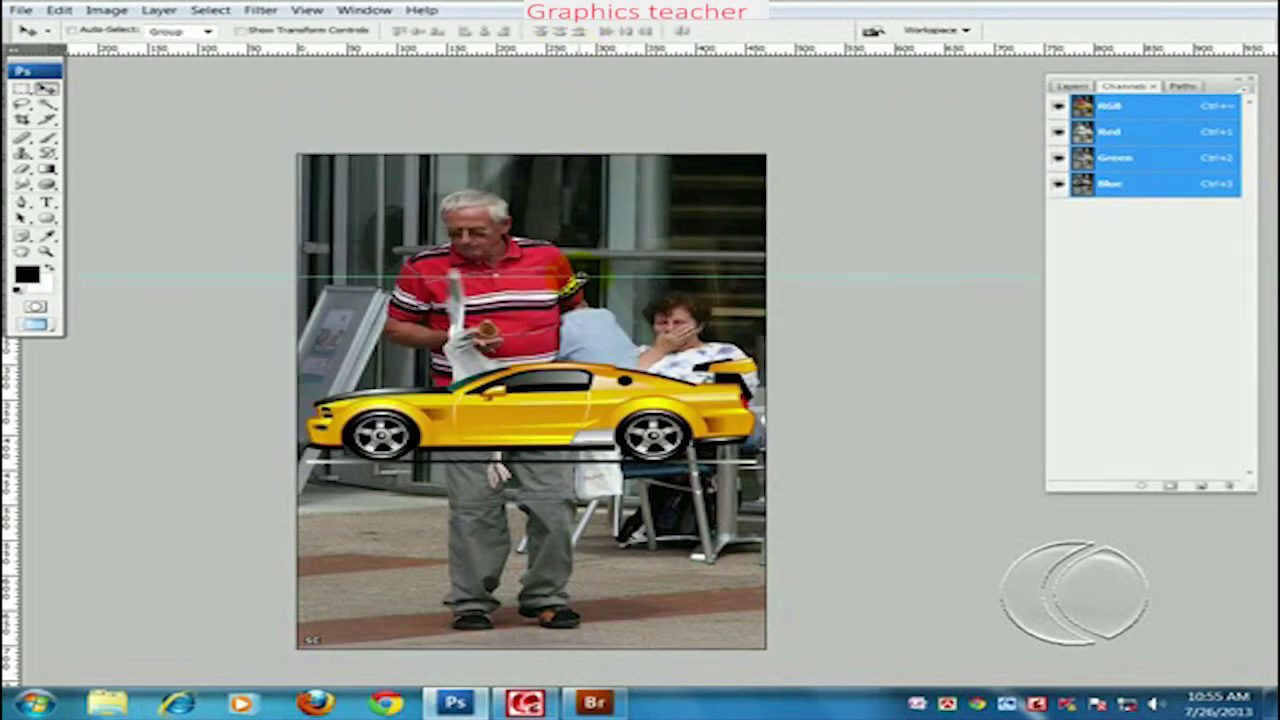
Step: In Transparency & Gamut preferences, set the gamut warning colour to a muted red and apply
click(60, 12)
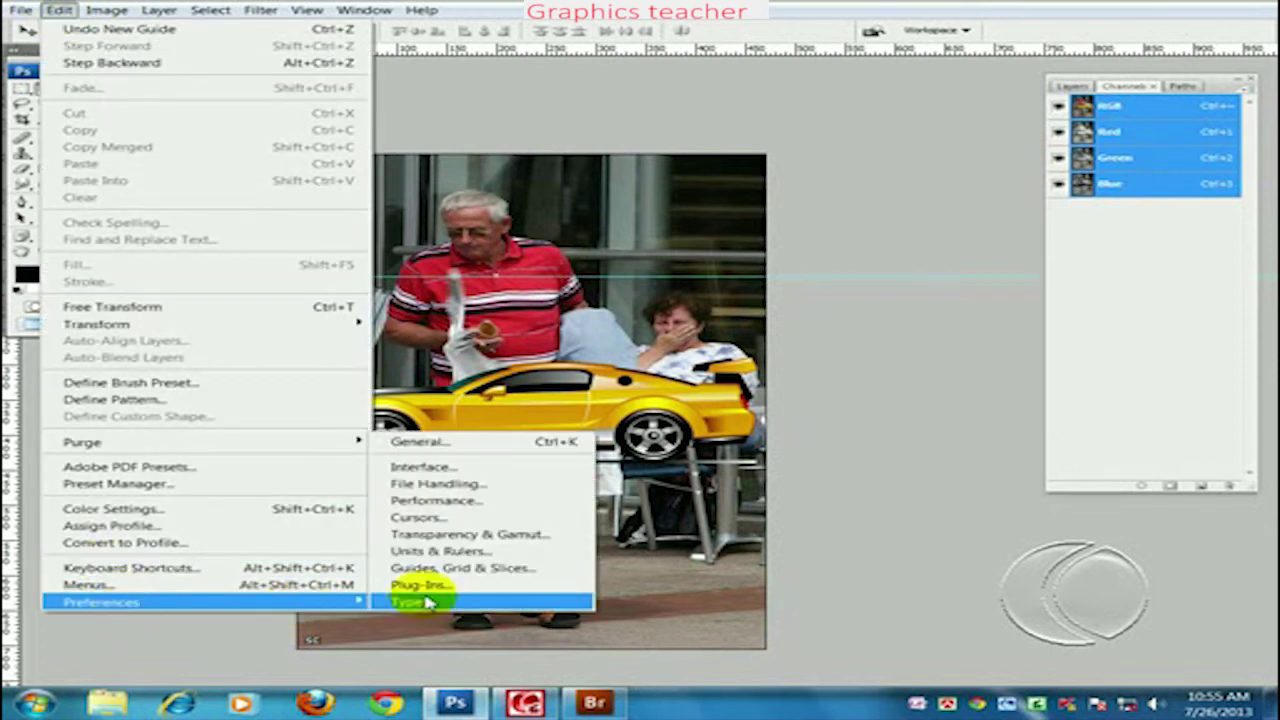
click(430, 534)
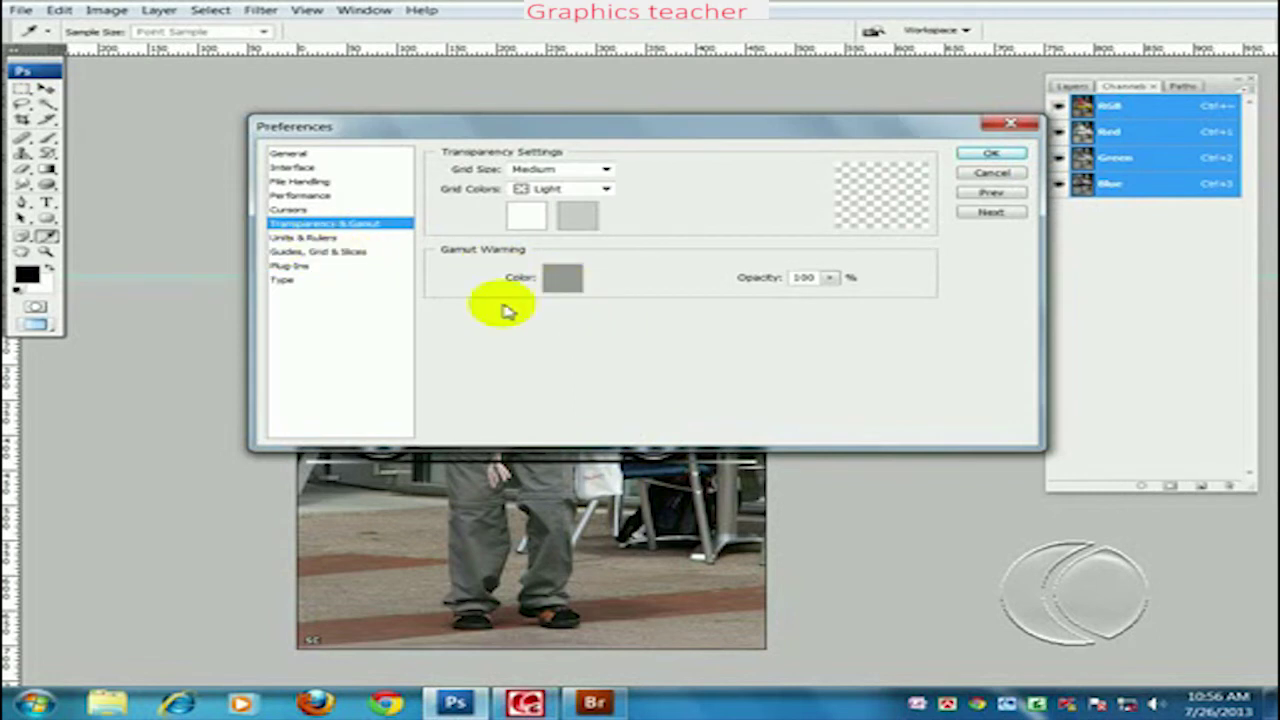
click(563, 280)
click(820, 390)
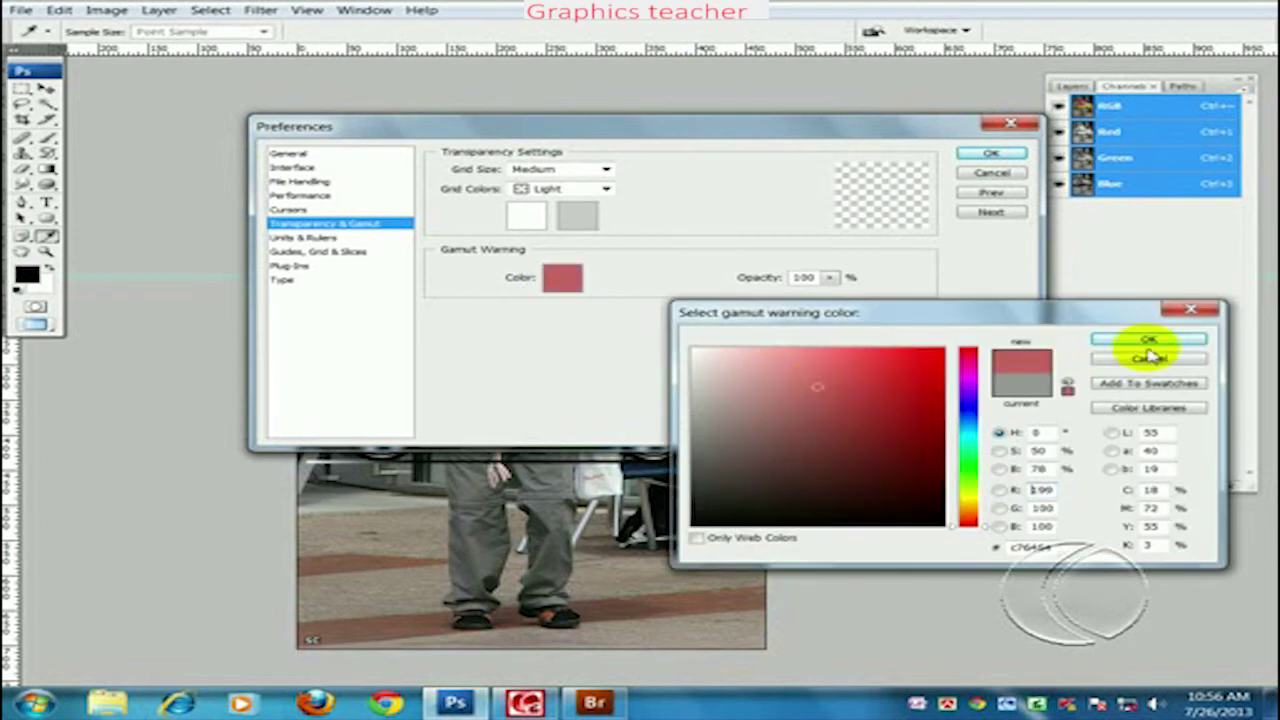
click(1148, 339)
click(1013, 161)
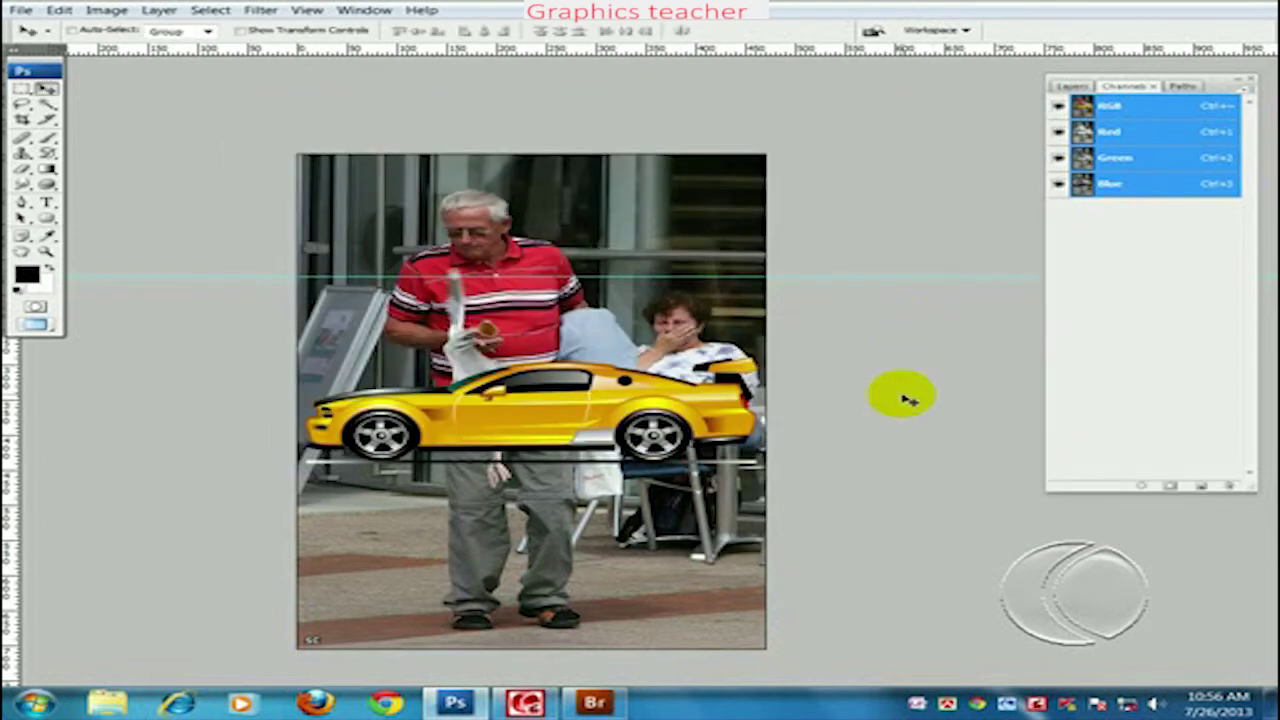
Step: Cycle through the screen modes with F and reopen the Transparency & Gamut preferences
key(f)
key(f)
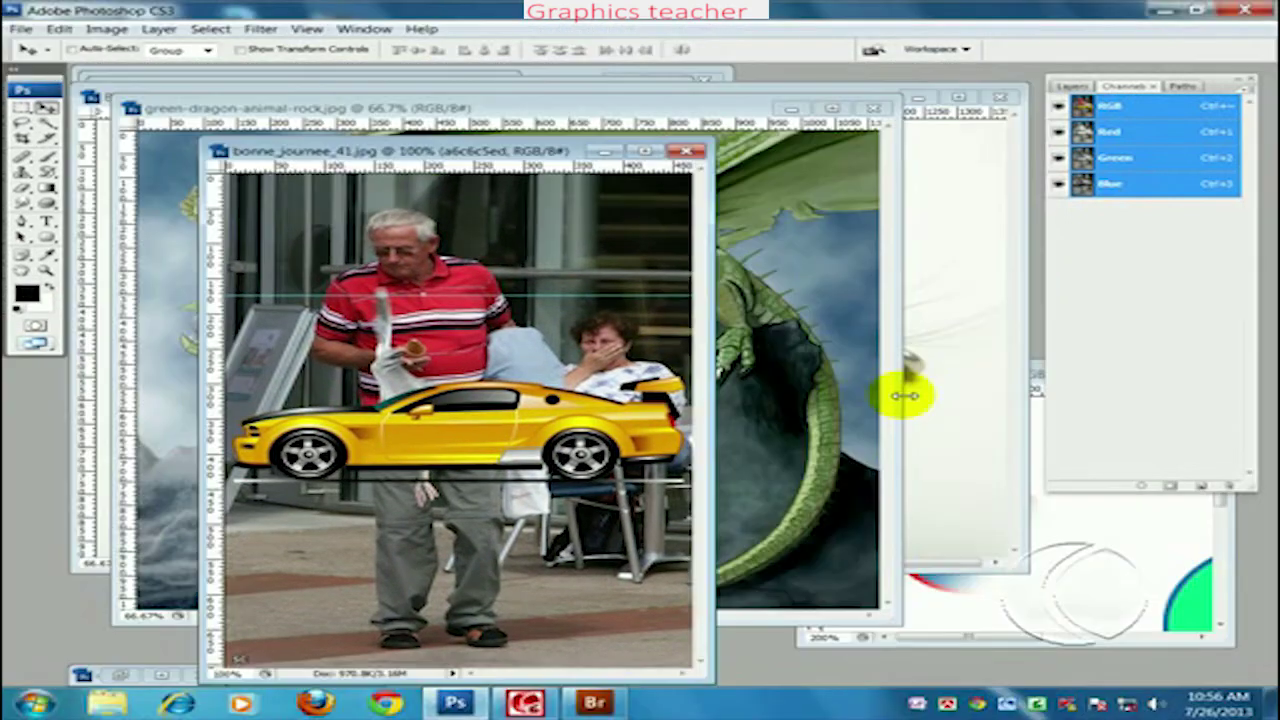
key(f)
key(f)
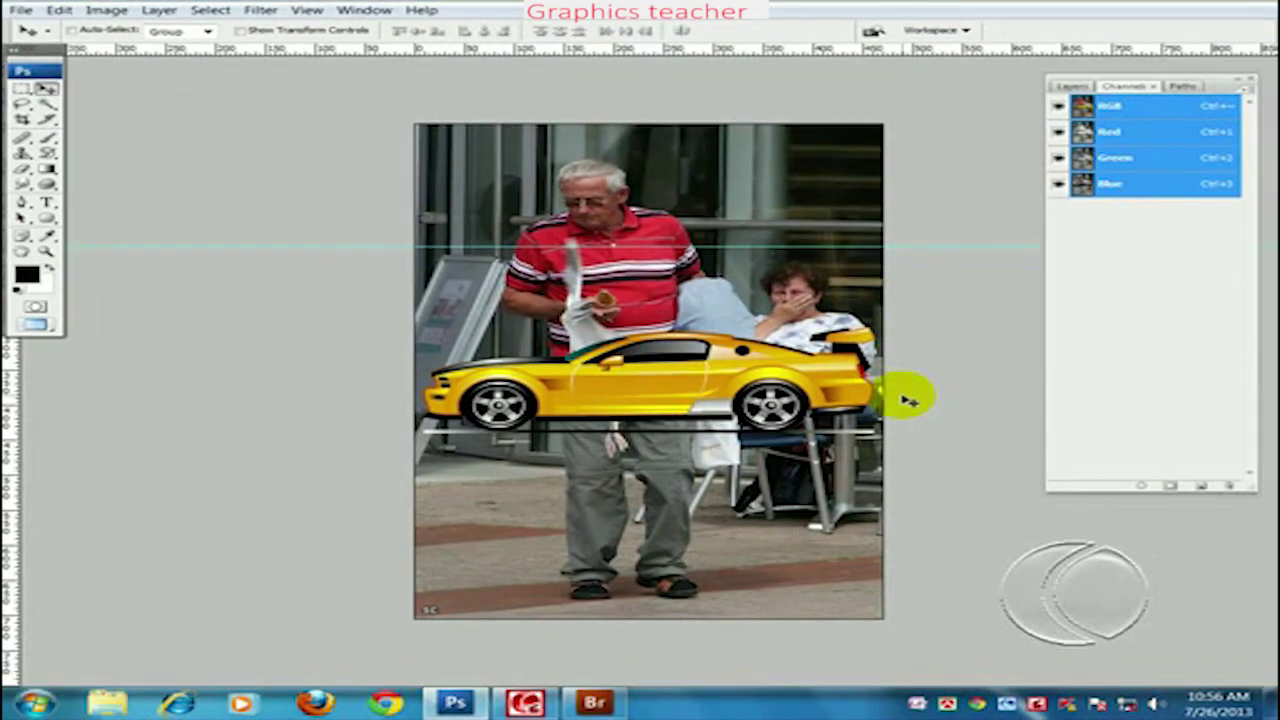
key(f)
key(f)
key(f)
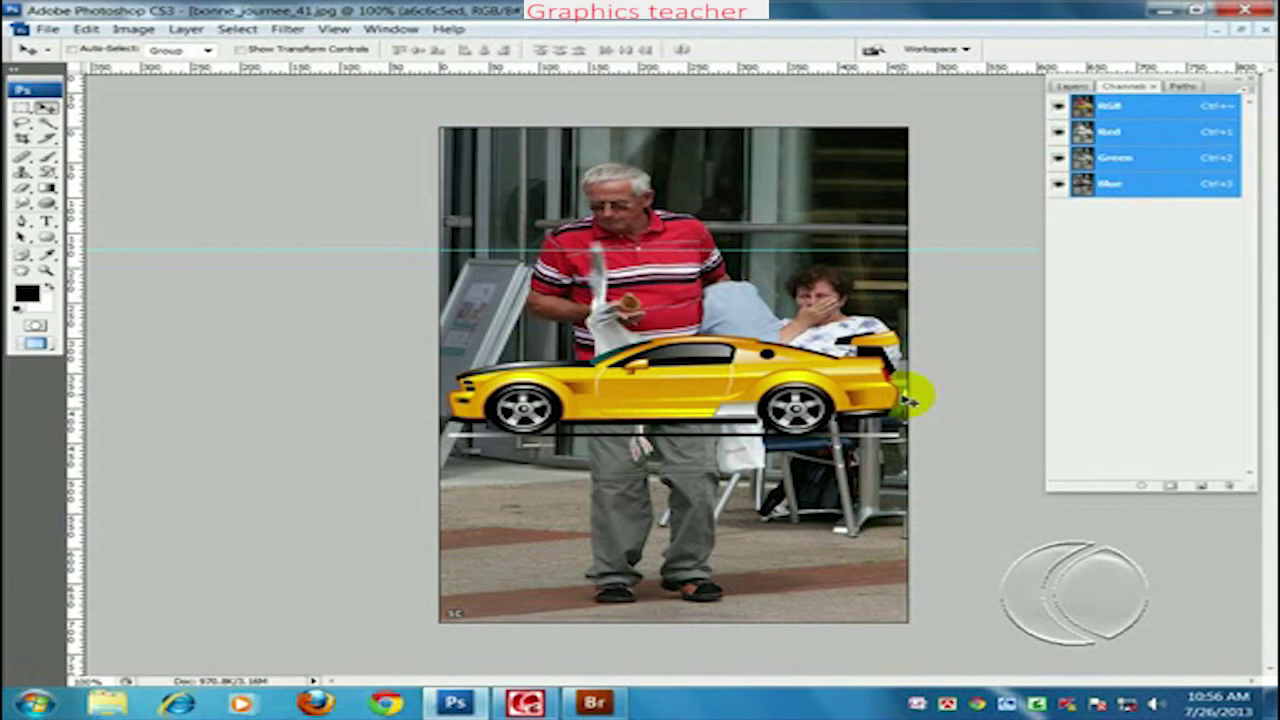
click(86, 29)
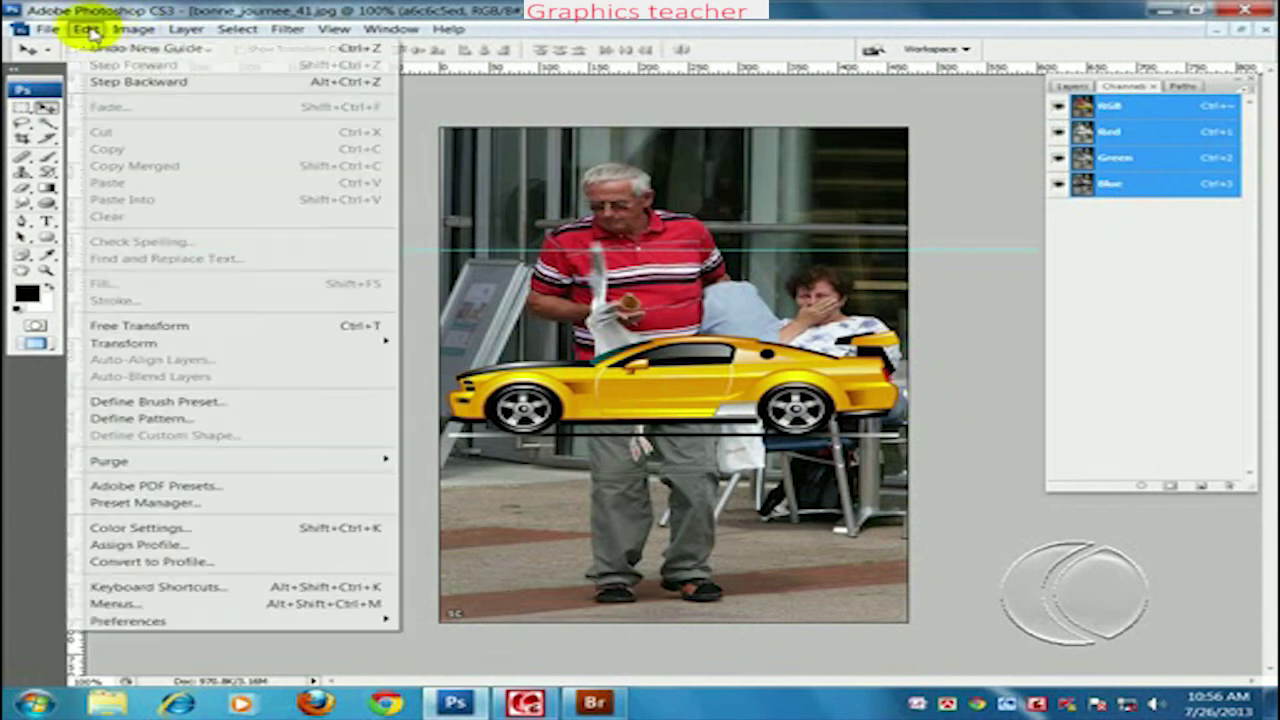
mouse_move(128, 621)
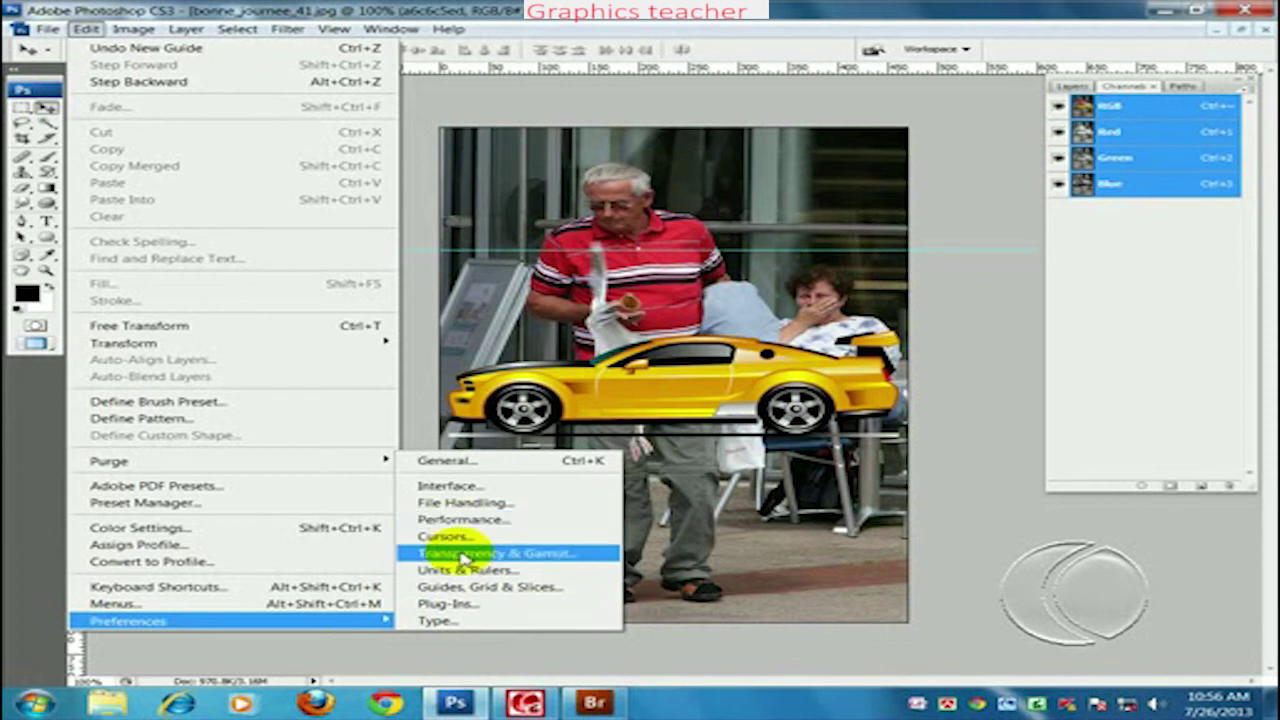
click(466, 554)
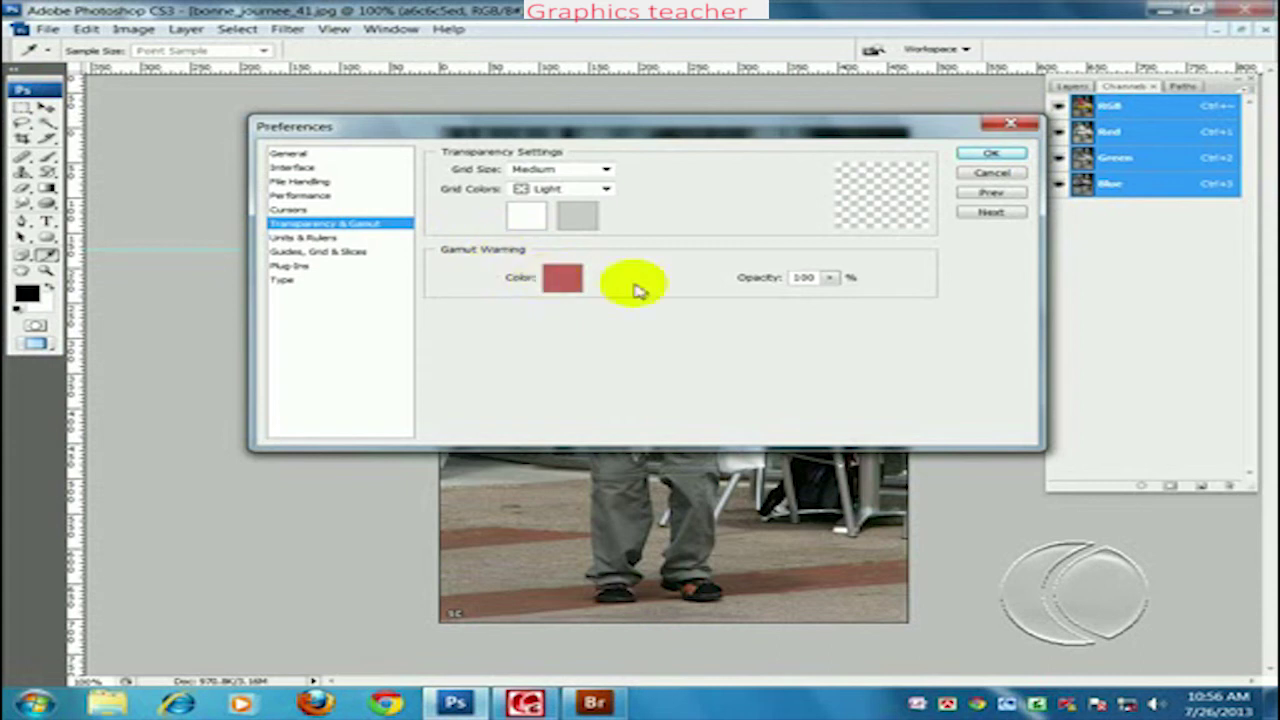
Step: Change the gamut warning colour to grey (RGB 144,144,144), then view the Units & Rulers page
click(562, 278)
drag(810, 396, 634, 427)
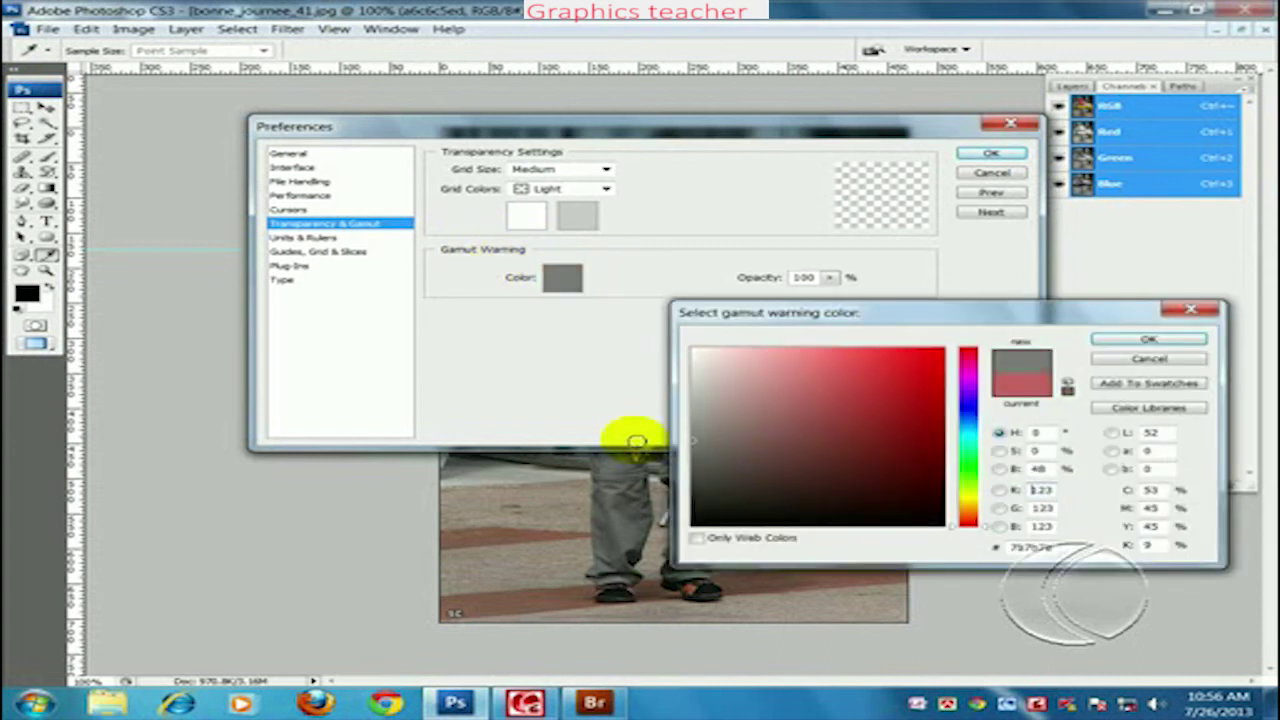
click(1148, 339)
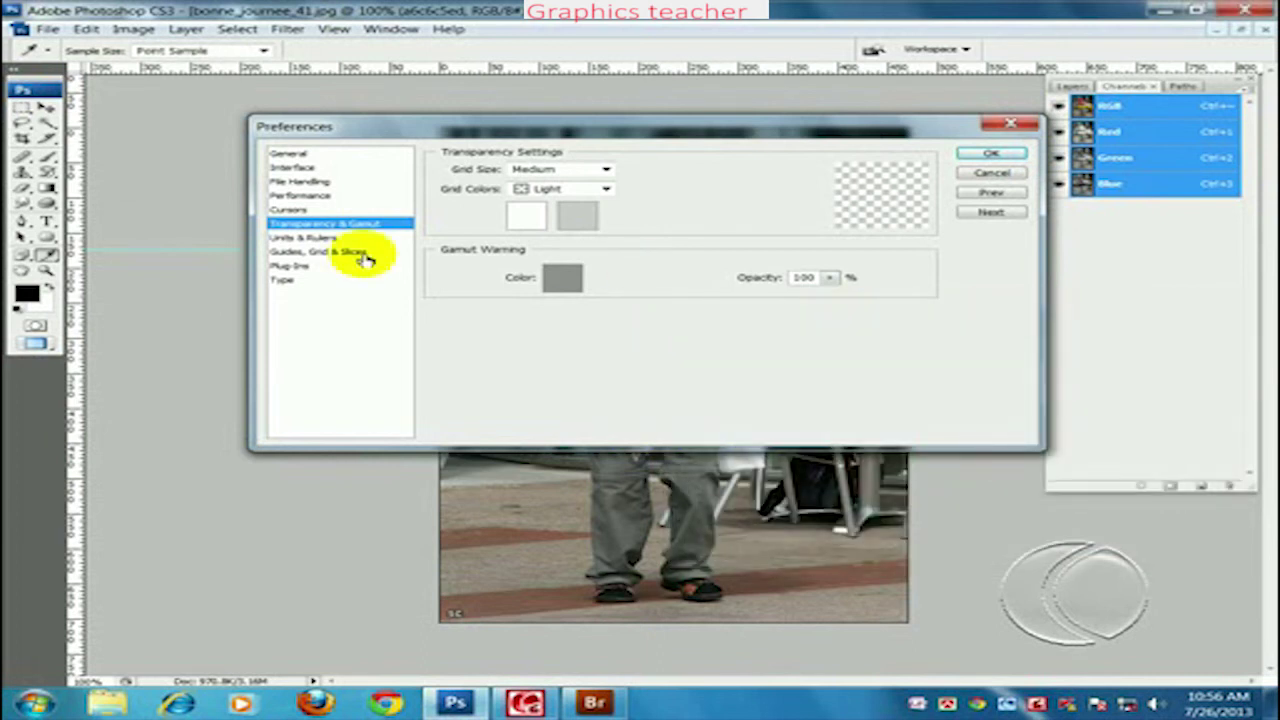
click(338, 239)
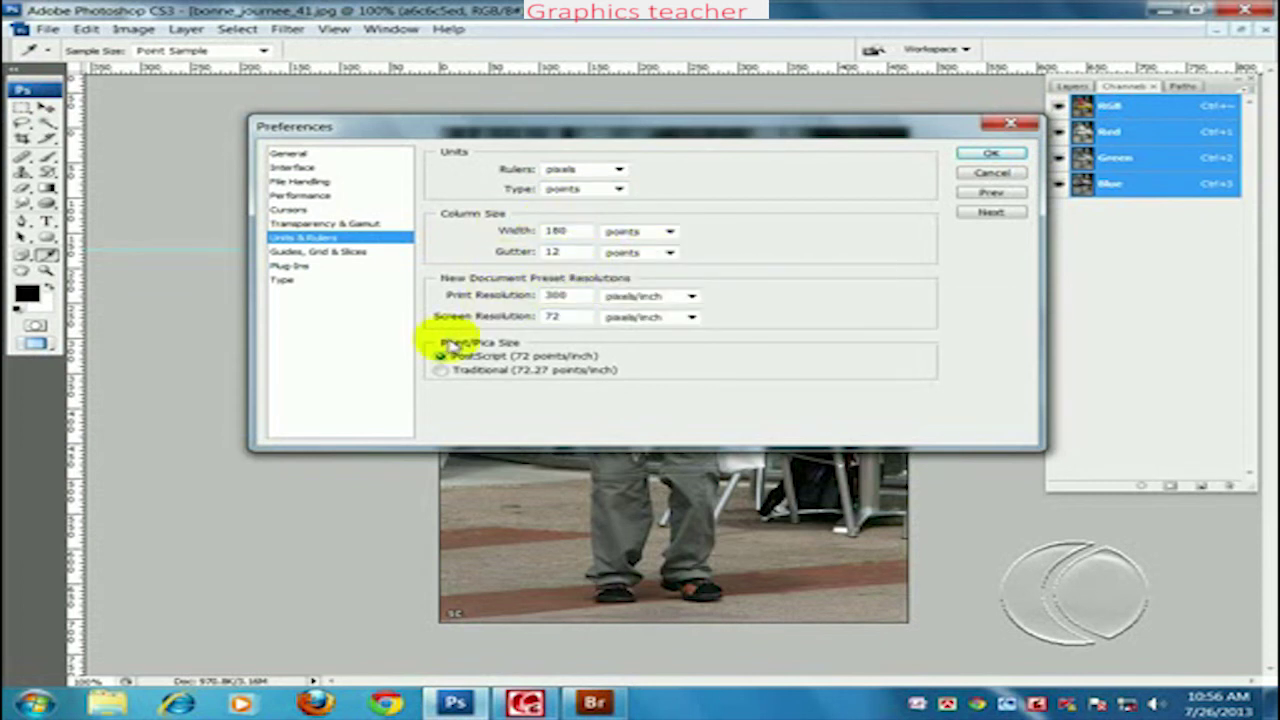
Step: Browse the Guides, Grid & Slices, Plug-Ins and Type preference pages
click(330, 254)
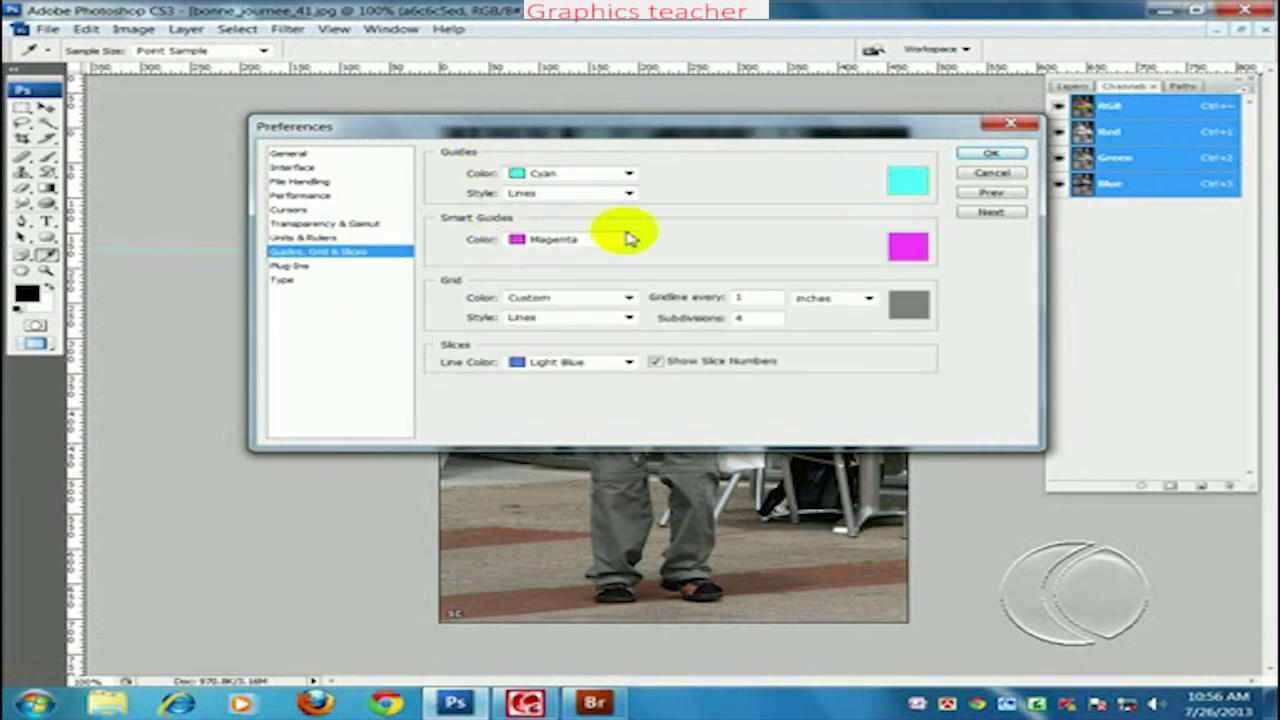
click(316, 268)
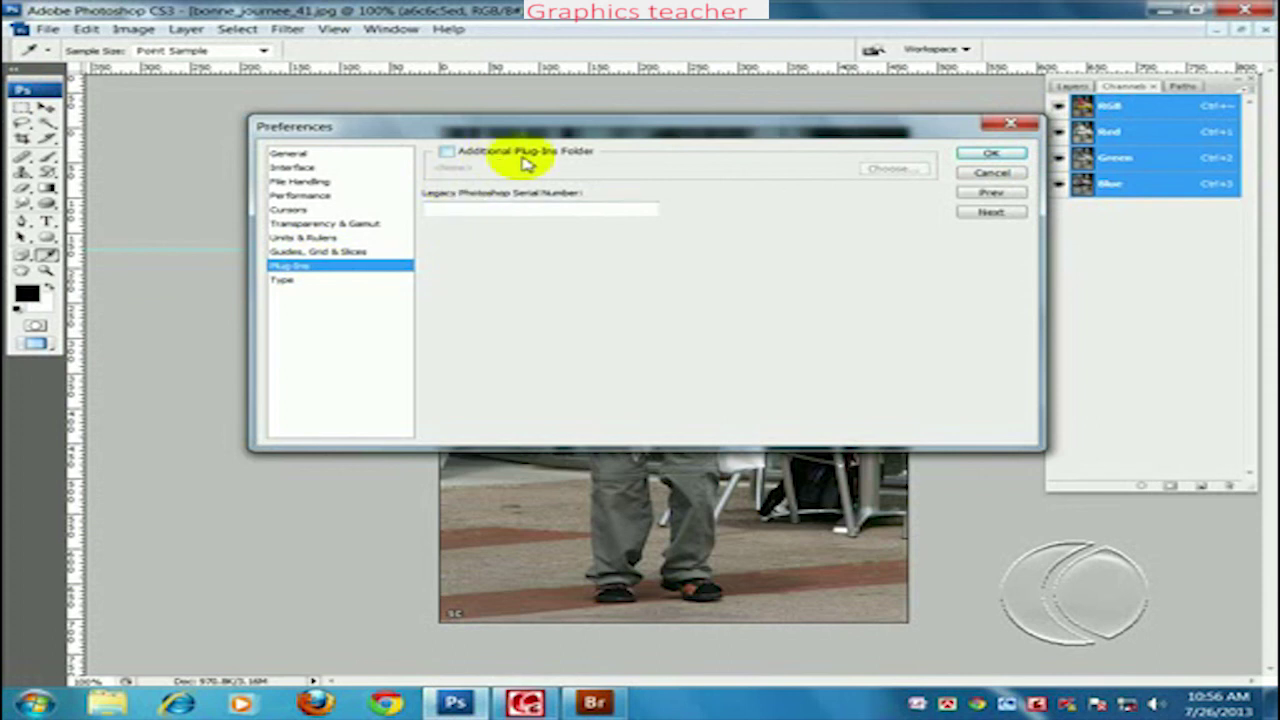
click(326, 280)
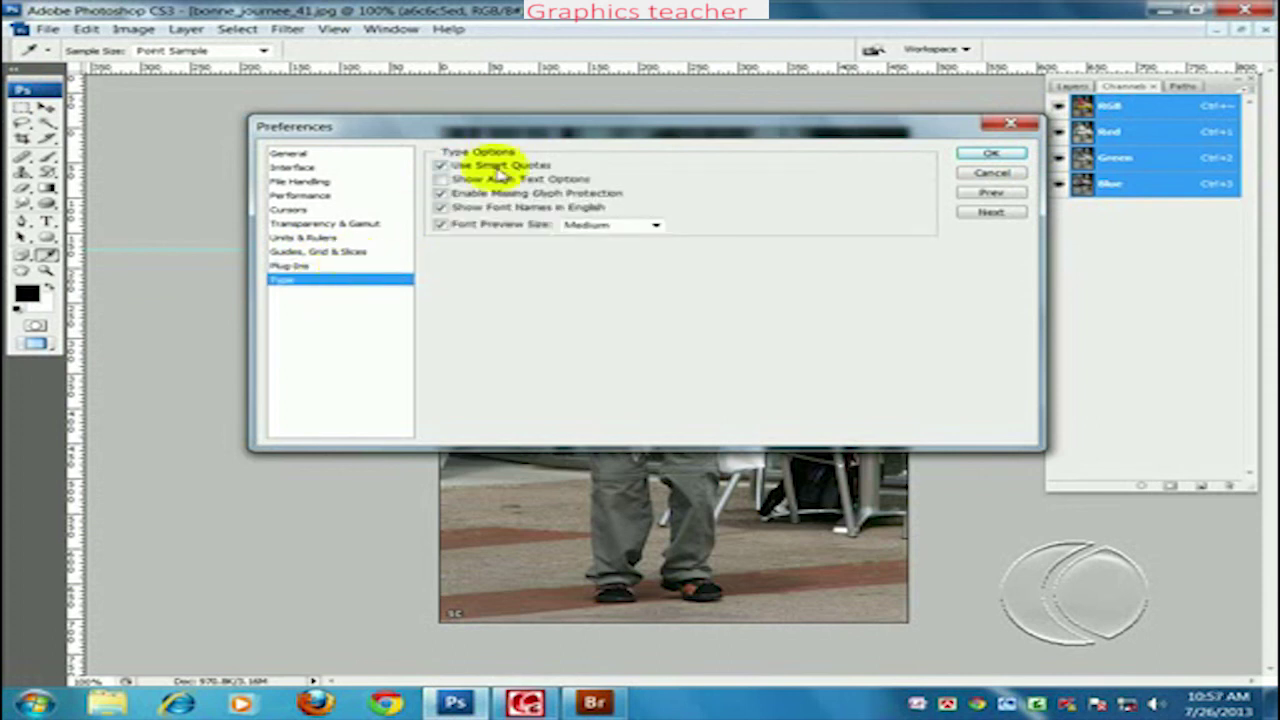
Step: Cancel out of Preferences, then open and dismiss the Edit menu
click(995, 175)
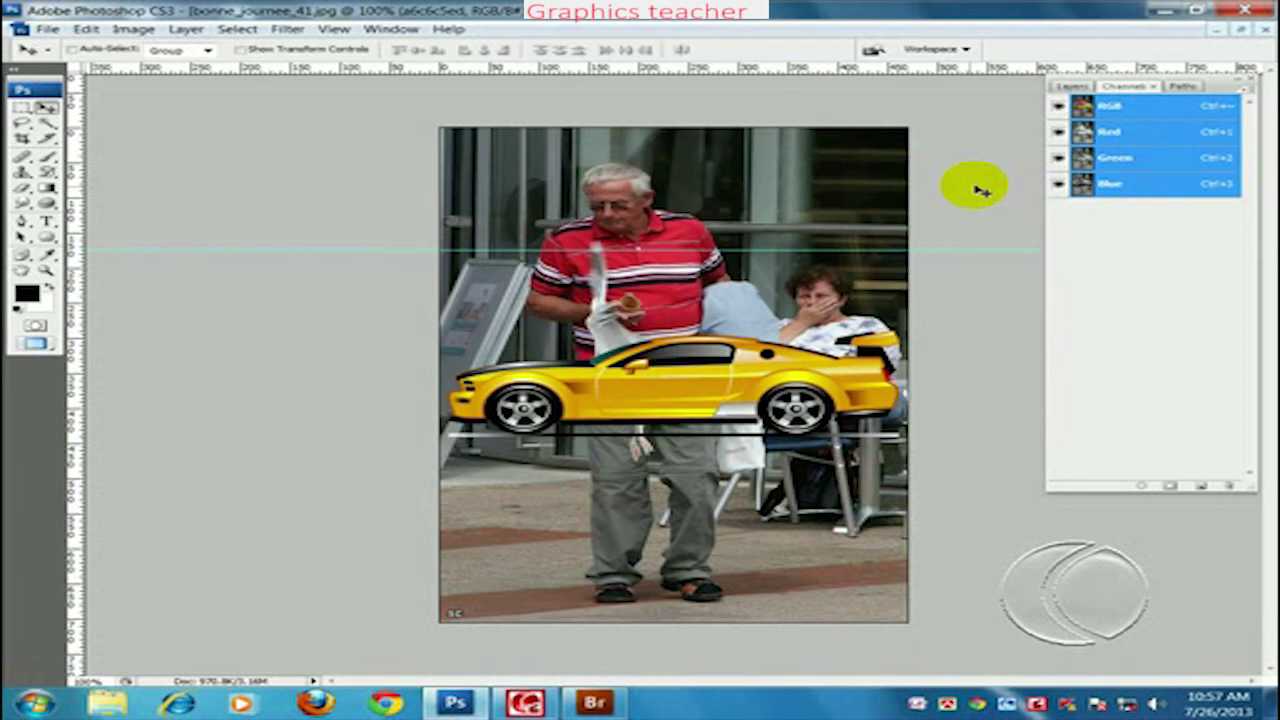
click(86, 29)
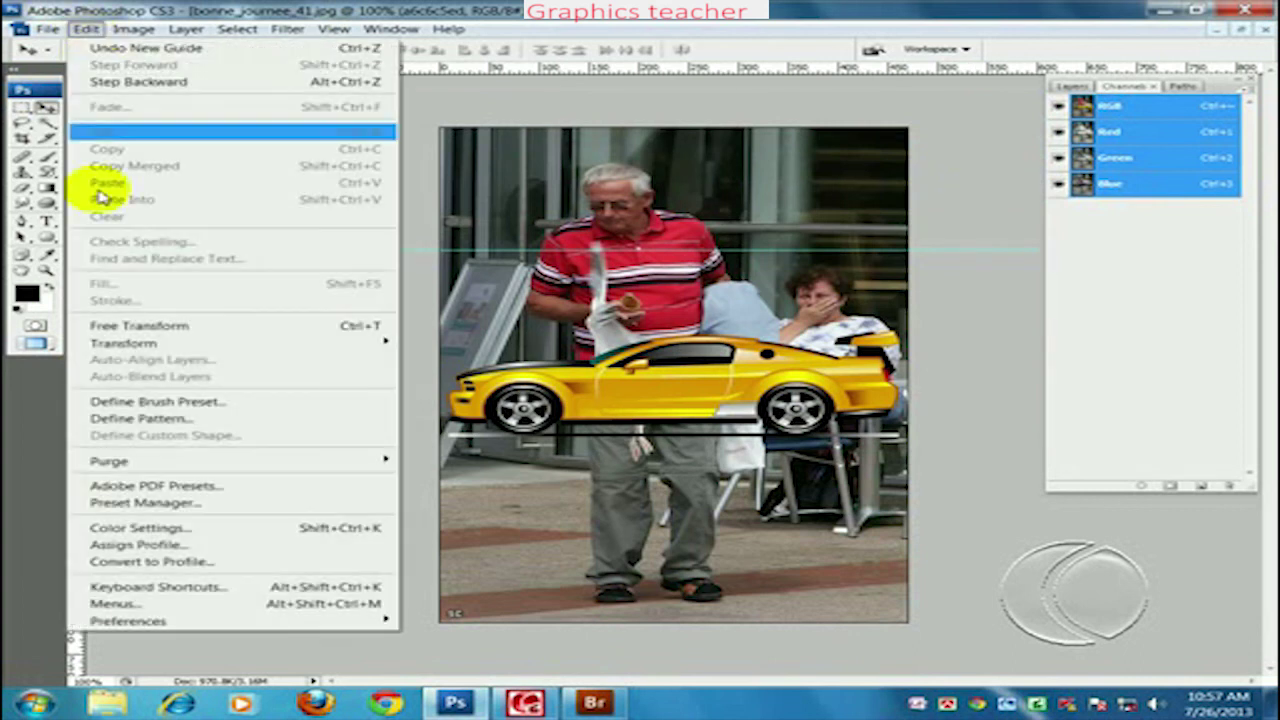
click(171, 650)
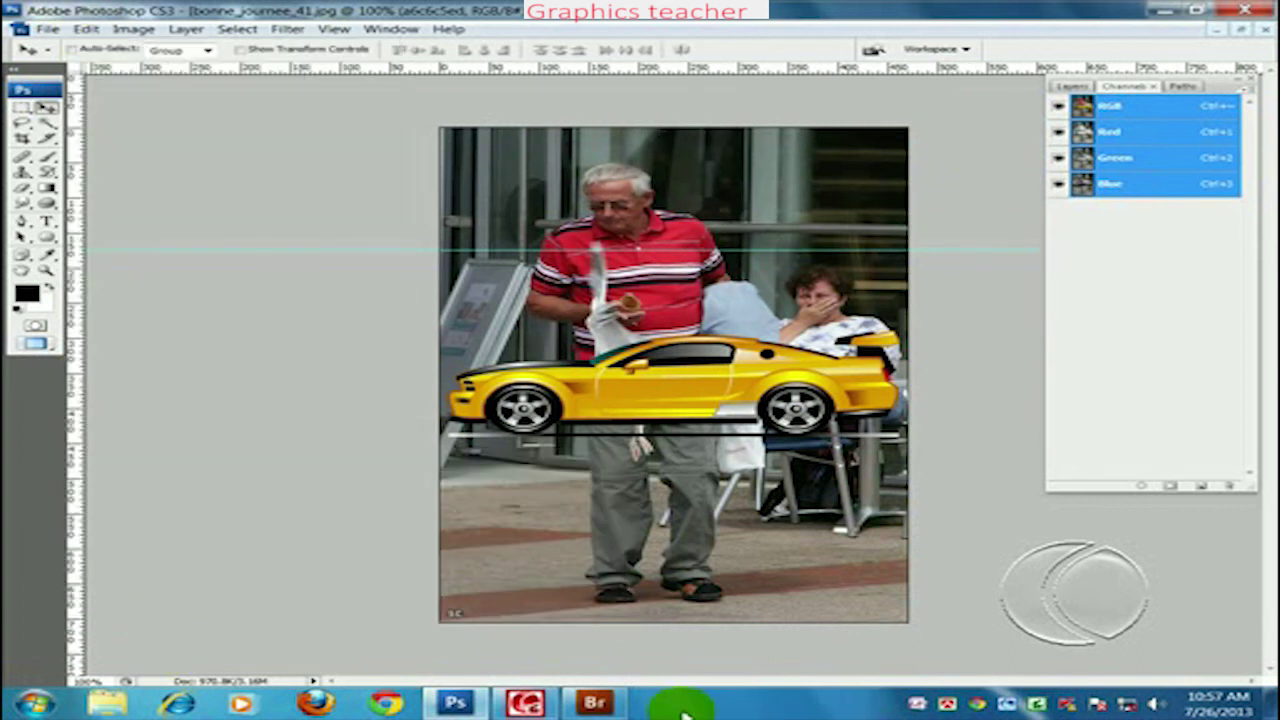